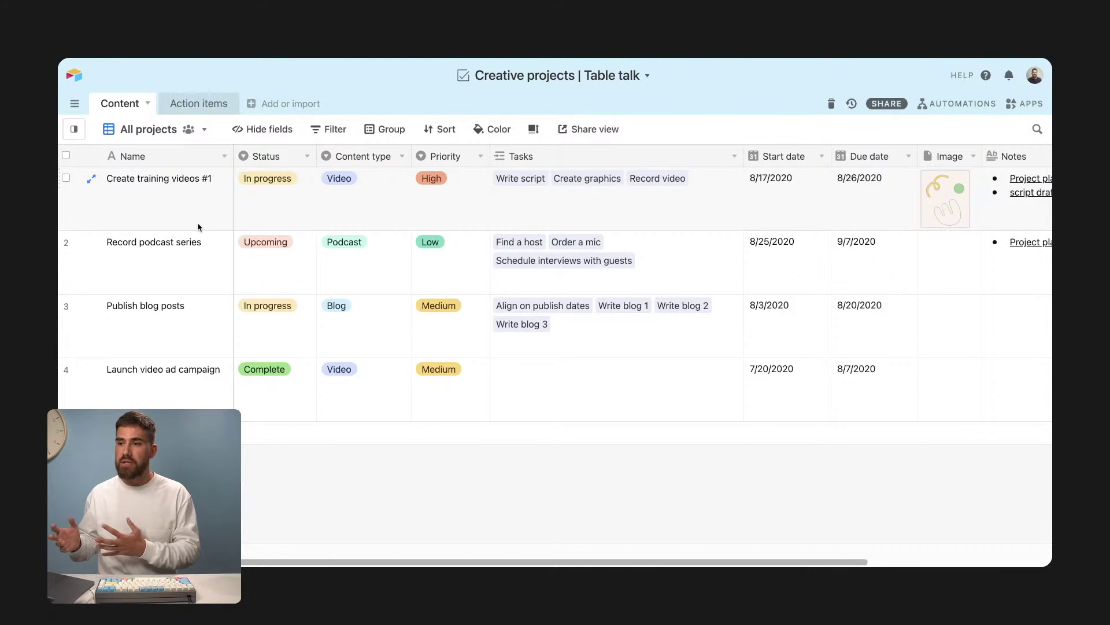
Step: Look through the Action items table, then return to the Content projects table
left_click(197, 104)
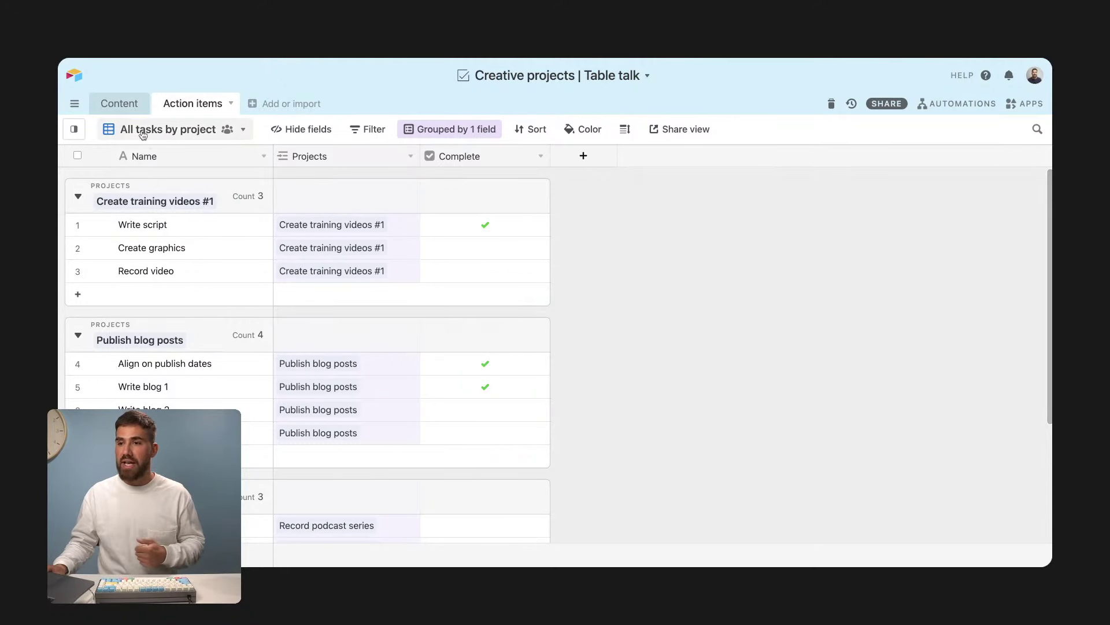
scroll(212, 308, "down", 1)
scroll(211, 327, "down", 1)
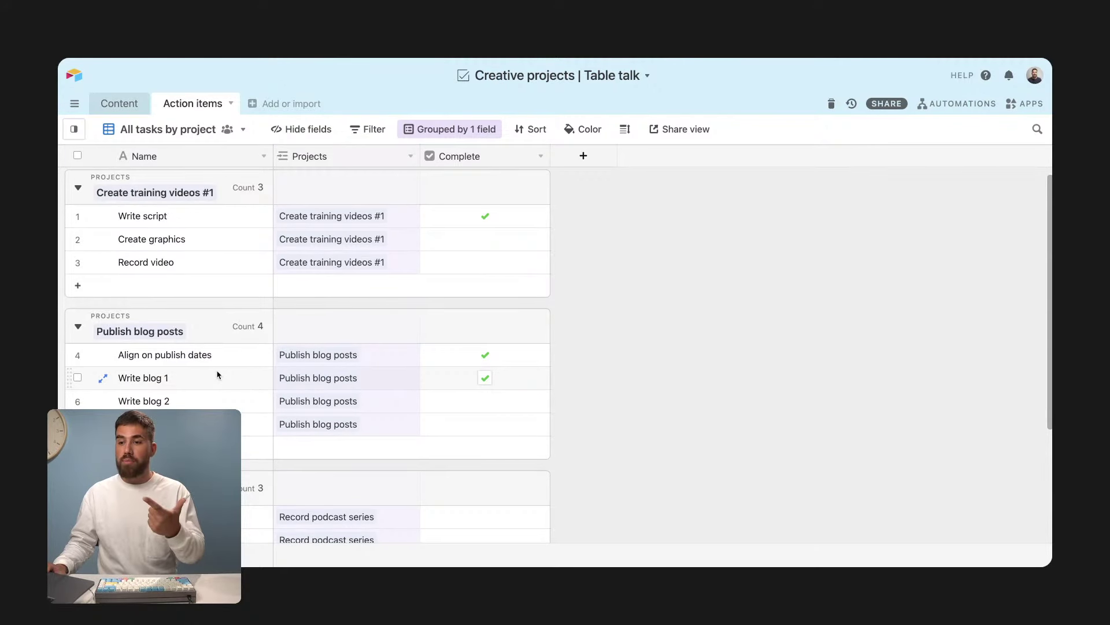
left_click(113, 110)
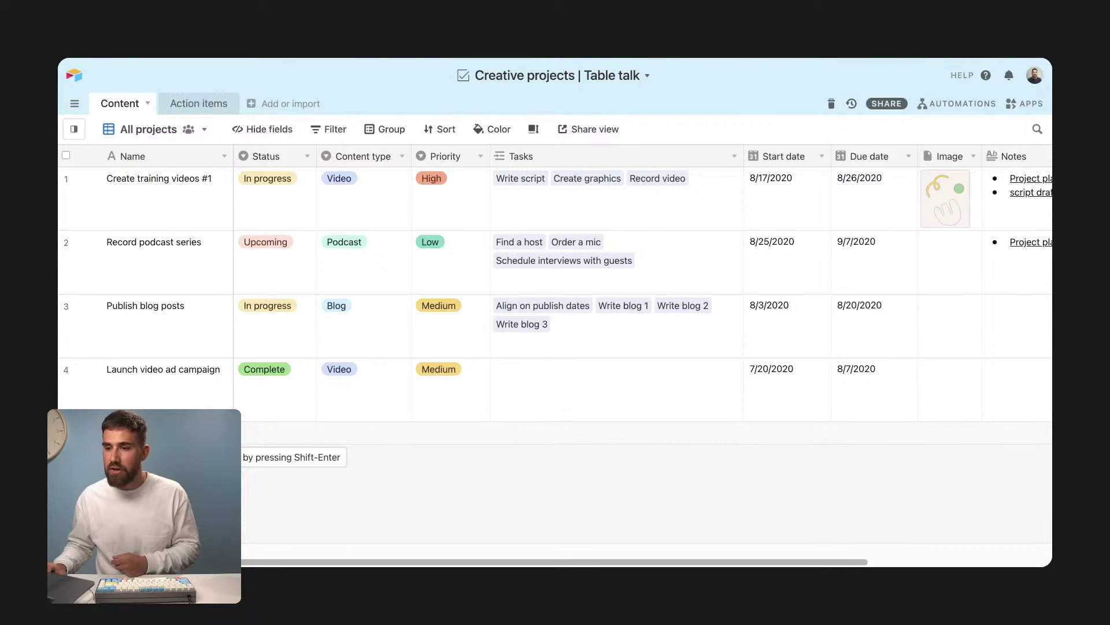
Step: Add a new project record with status Upcoming, content type Video and priority High
left_click(75, 432)
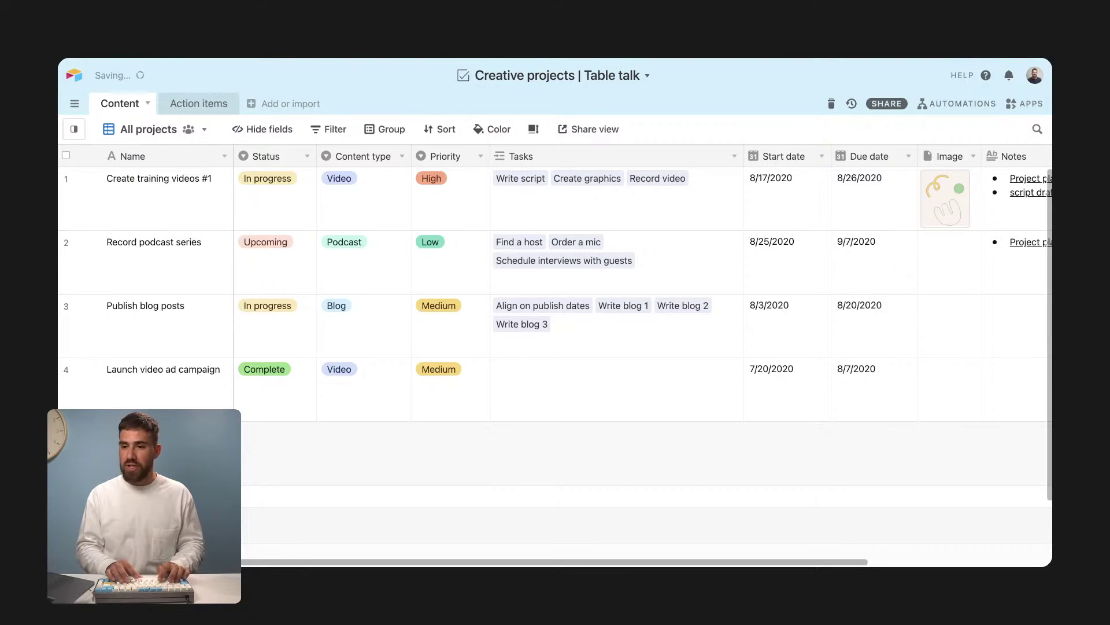
left_click(262, 425)
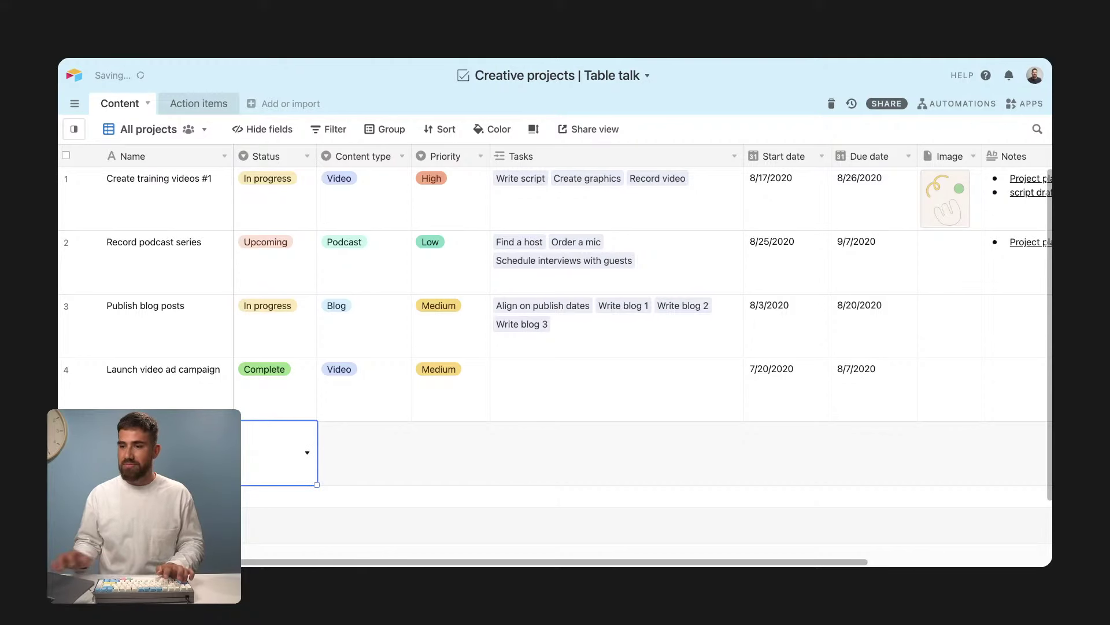
left_click(283, 454)
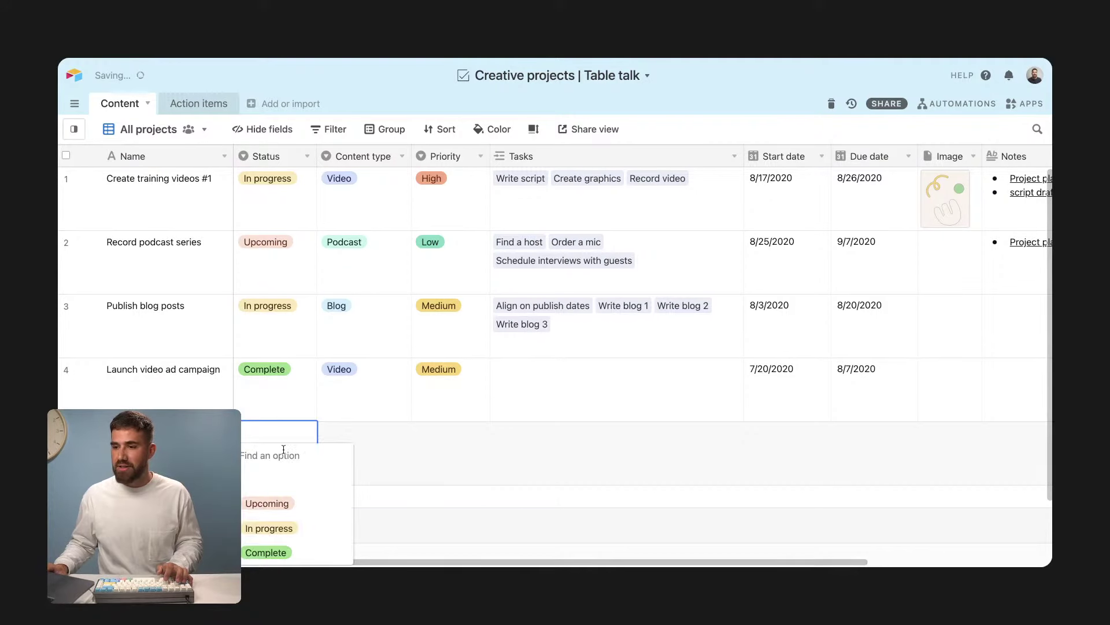
left_click(288, 502)
left_click(362, 446)
left_click(362, 448)
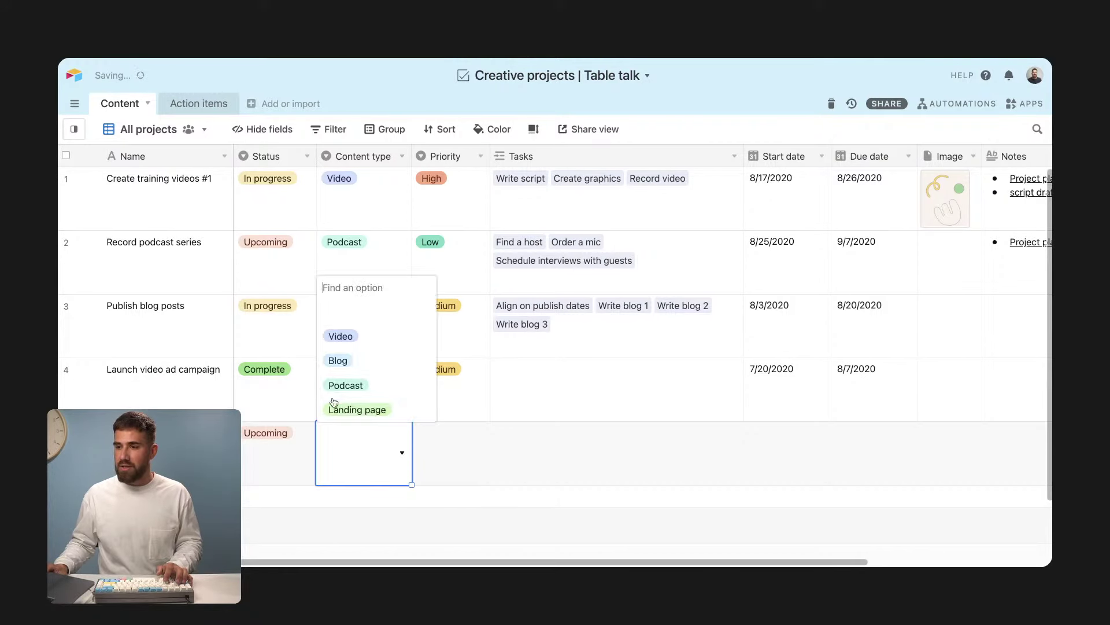
left_click(342, 333)
left_click(457, 428)
left_click(466, 441)
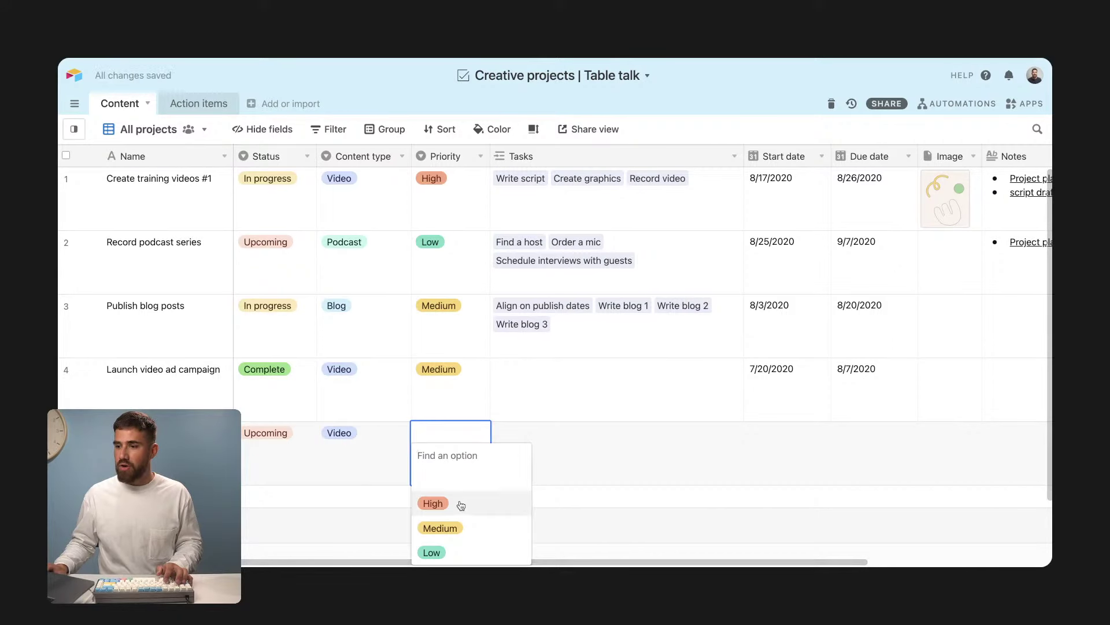
left_click(461, 504)
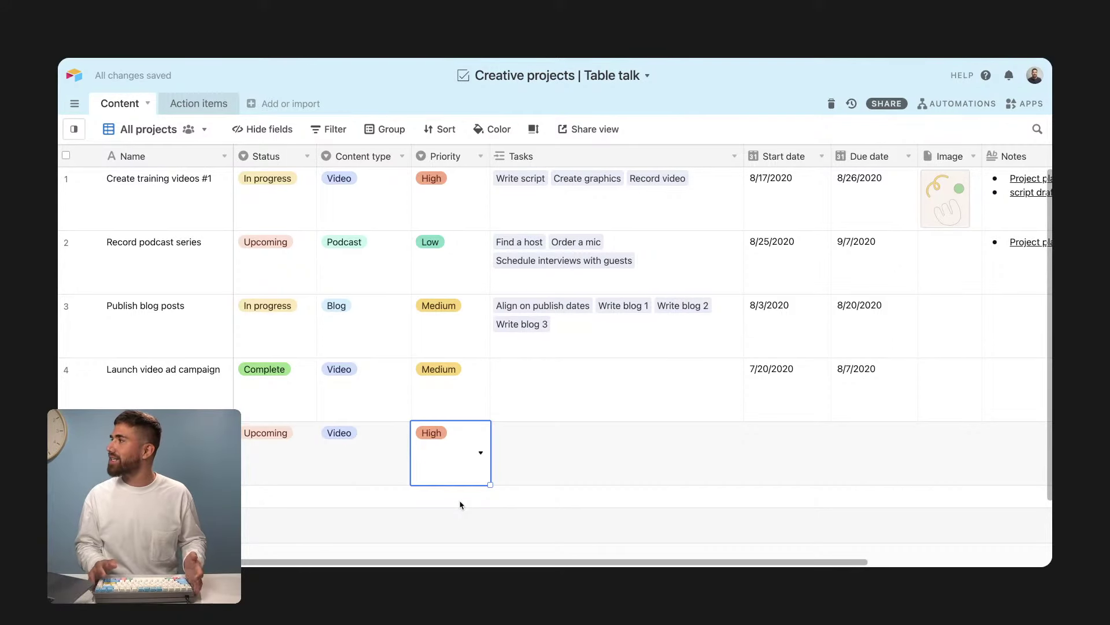
Step: Give the new project start date 9/22/2021 and due date 10/7/2021
left_click(554, 428)
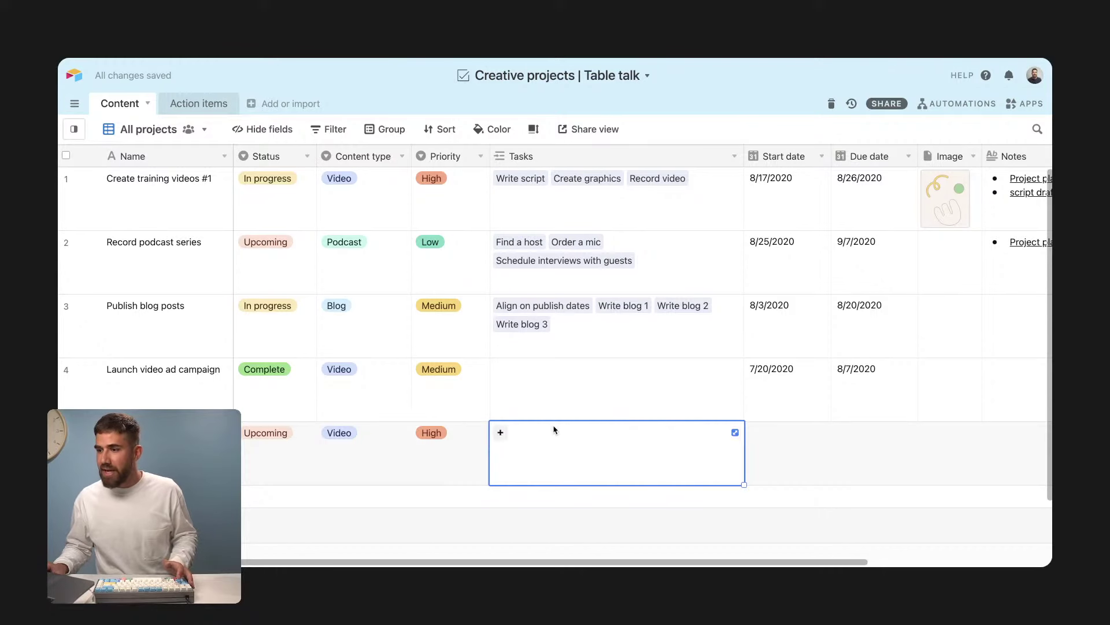
left_click(780, 437)
left_click(780, 438)
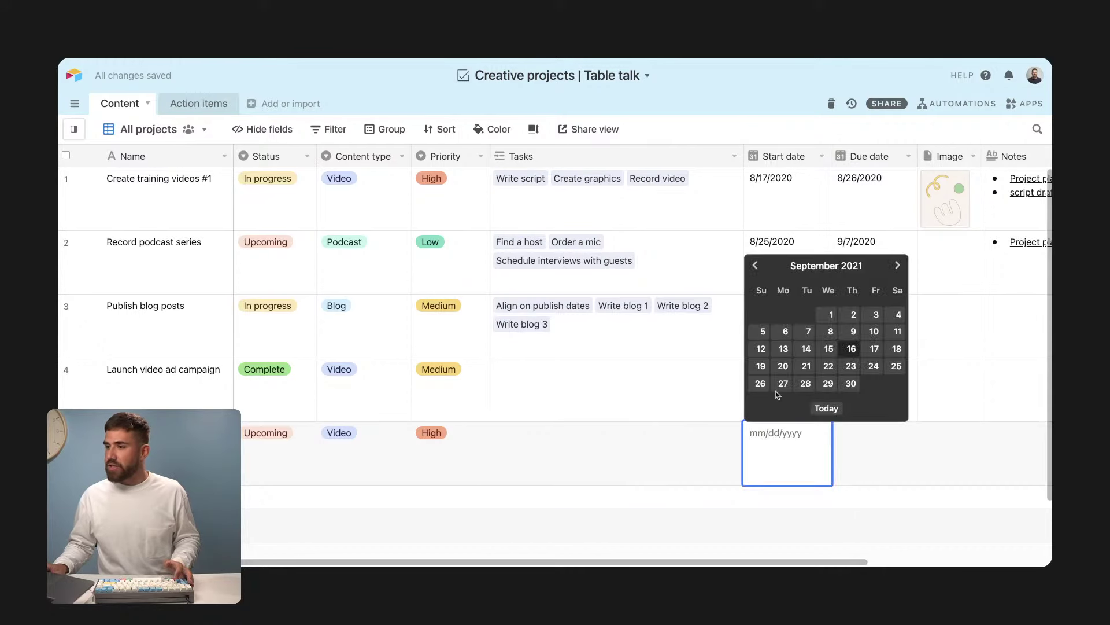
left_click(832, 369)
double_click(861, 426)
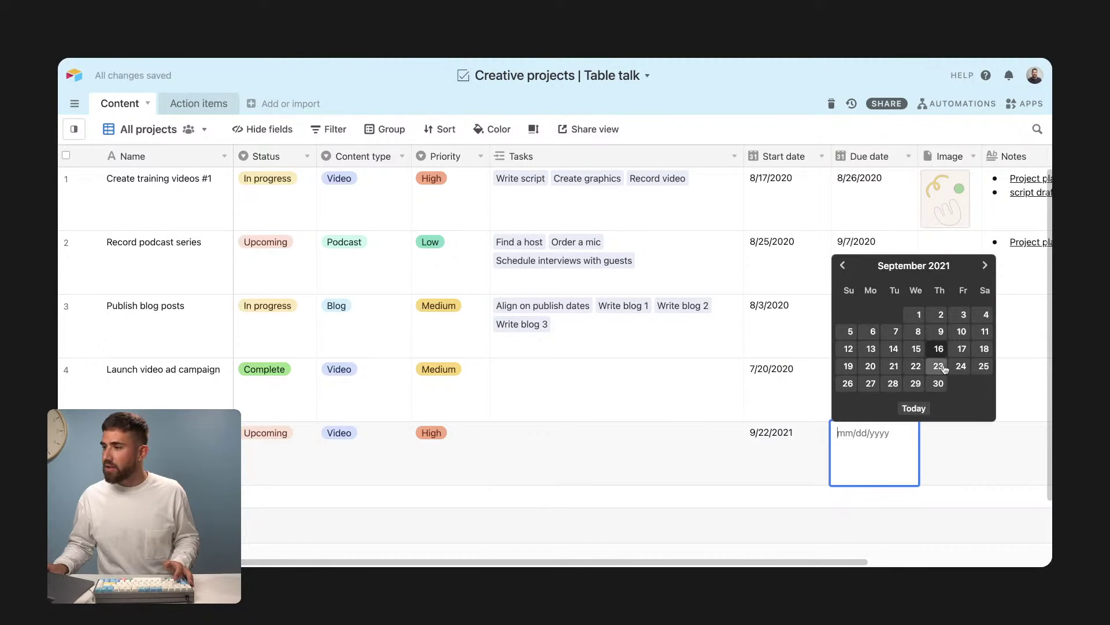
left_click(986, 267)
left_click(938, 314)
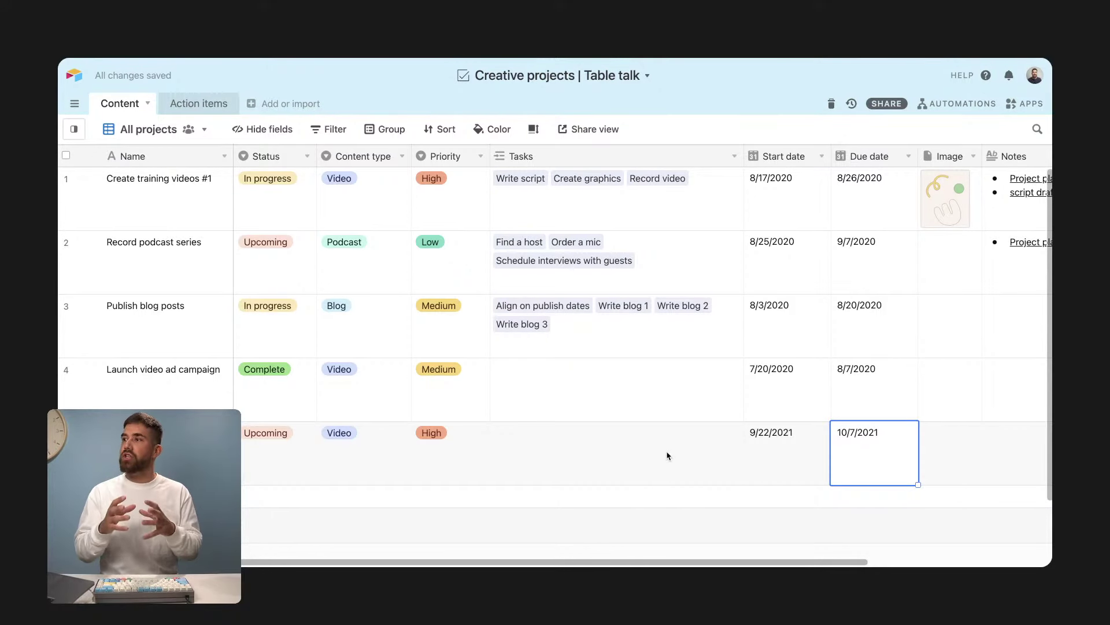
Step: In Action items, add an ungrouped grid view named 'All action items'
left_click(204, 103)
left_click(74, 129)
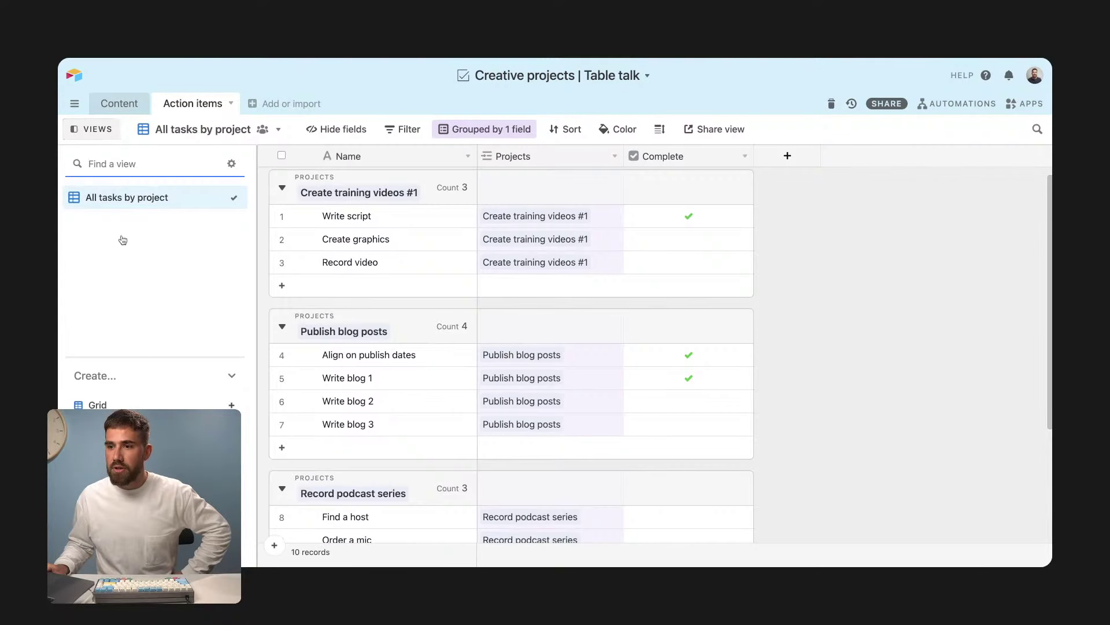
left_click(115, 404)
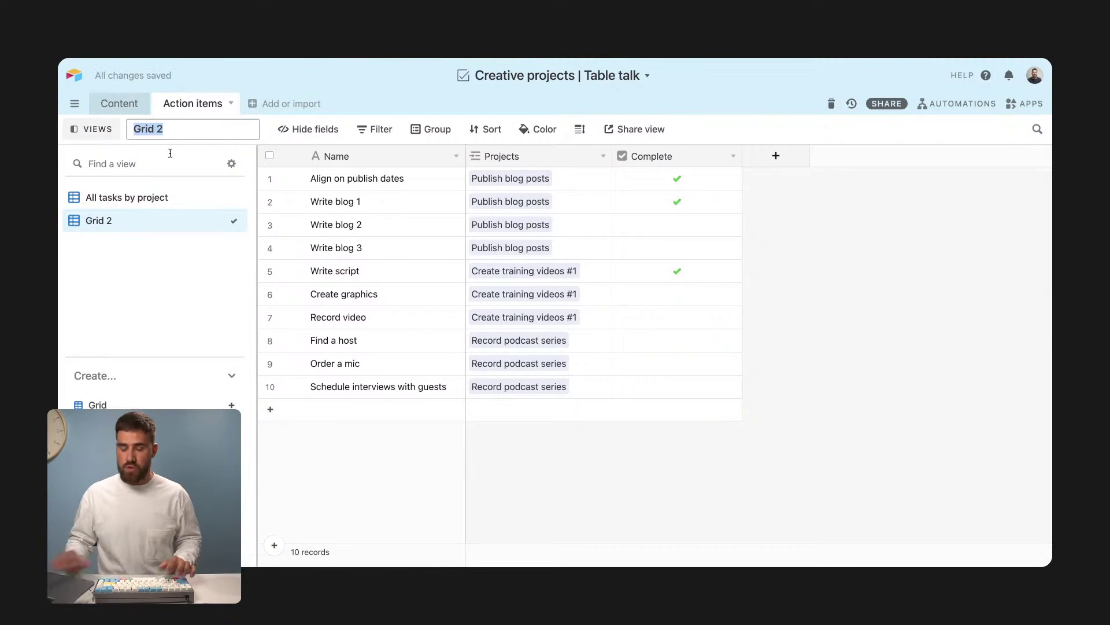
type("All action items")
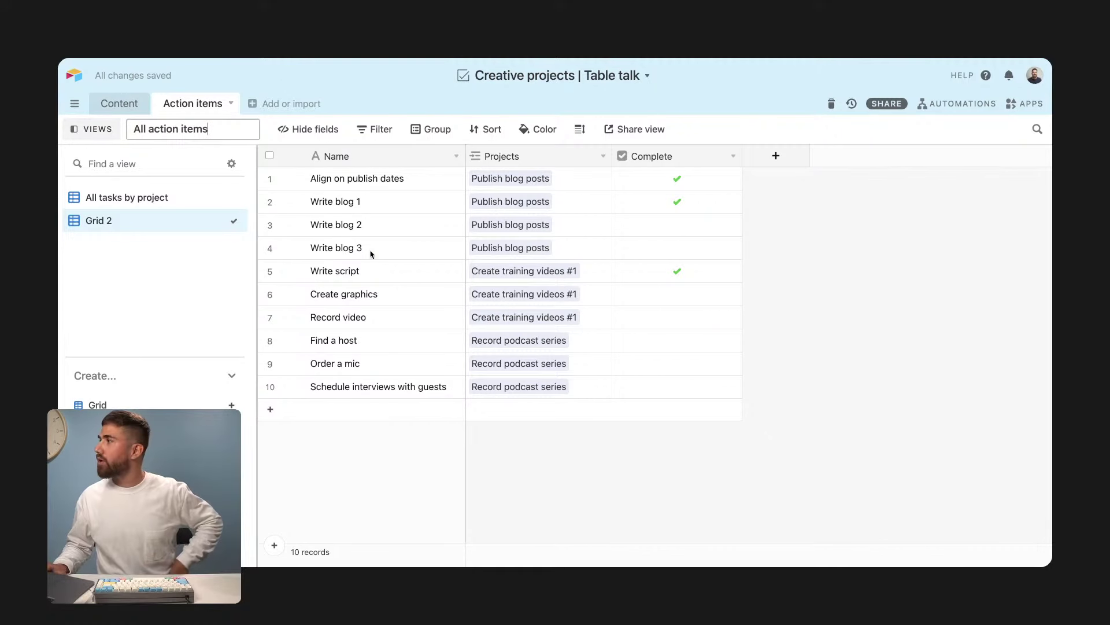
key("Return")
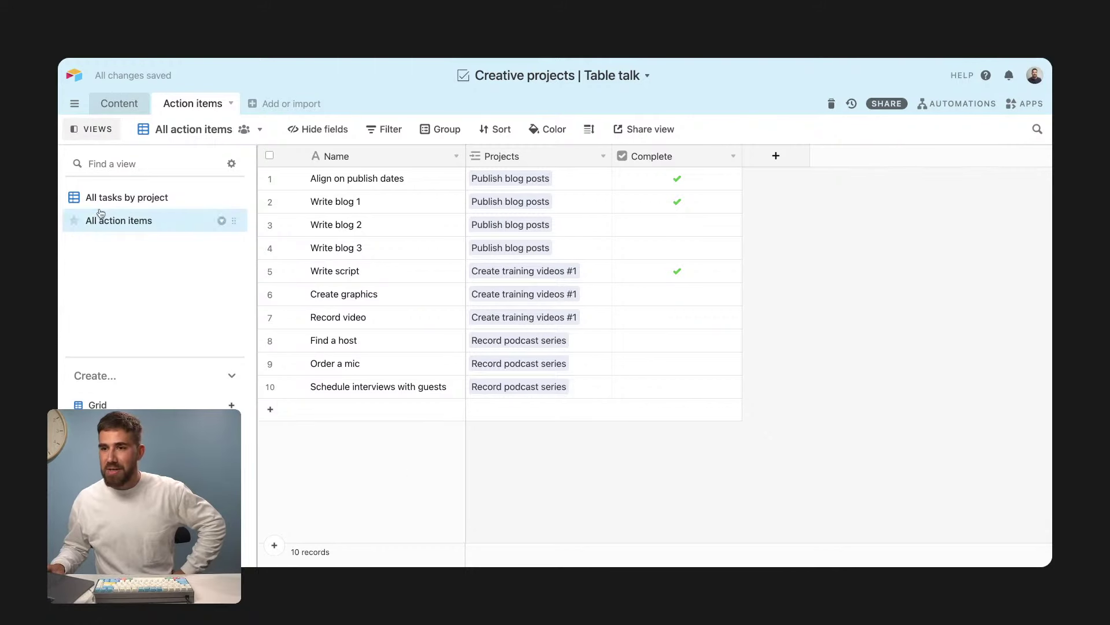
left_click(115, 134)
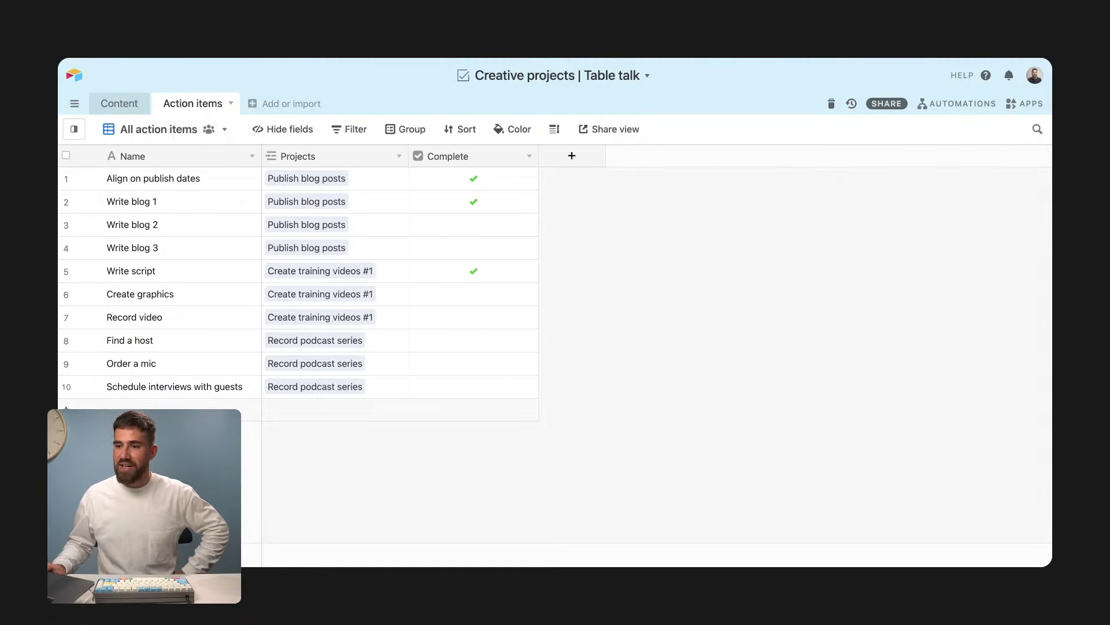
Step: Add new action item rows at the bottom of the list, starting with 'Build a set'
left_click(245, 410)
type("p")
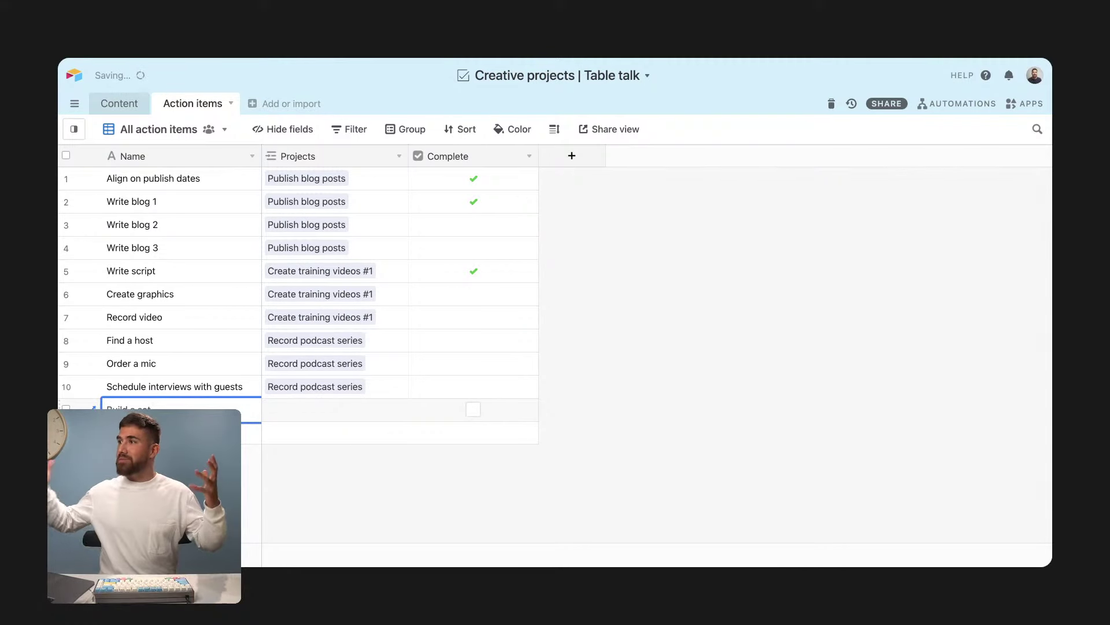
key("shift+Return")
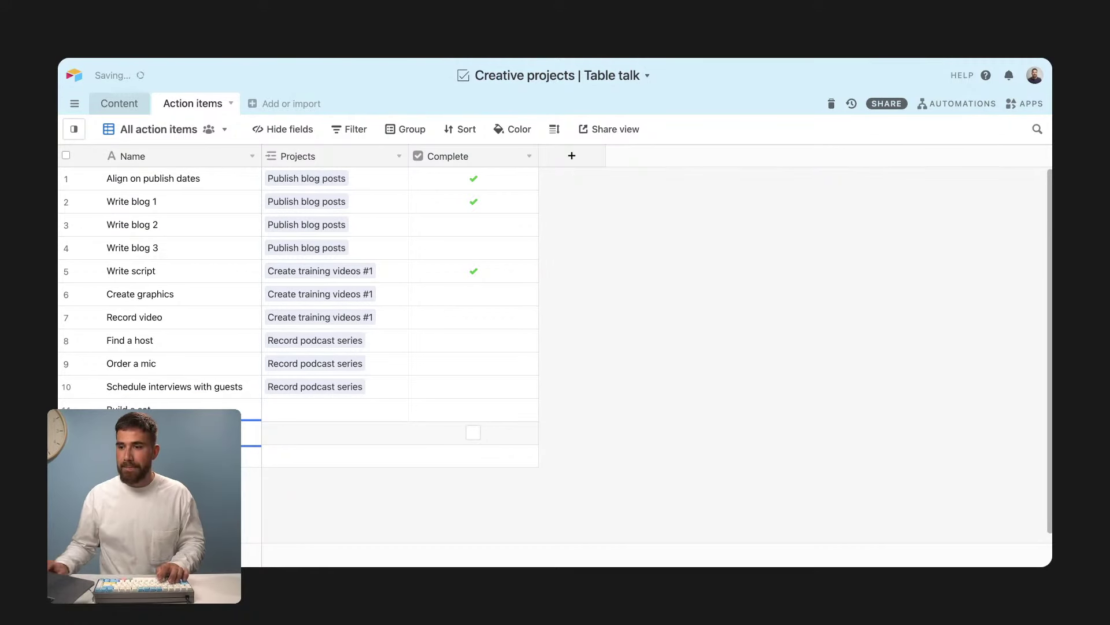
key("shift+Return")
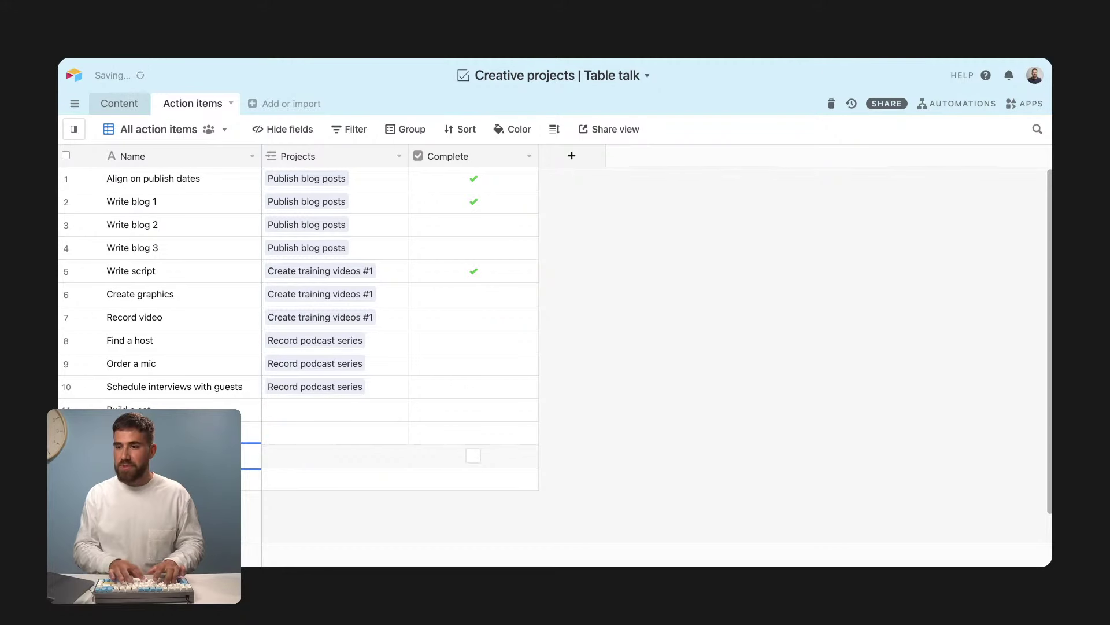
left_click(308, 515)
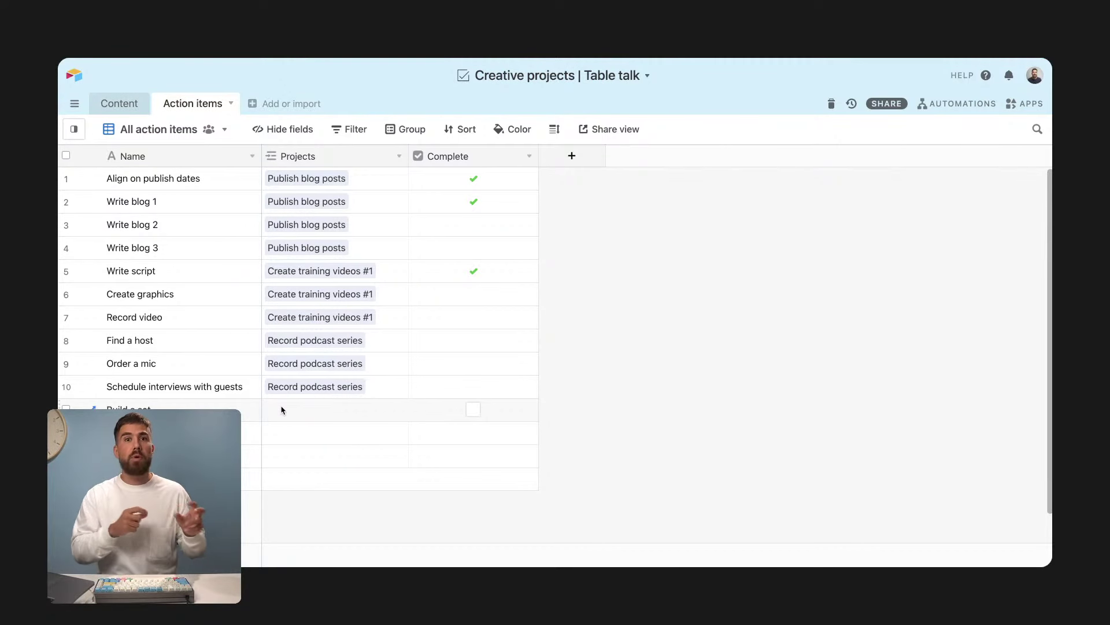
Step: Link the Build a set action item to the Launch a stream project
left_click(398, 156)
left_click(372, 179)
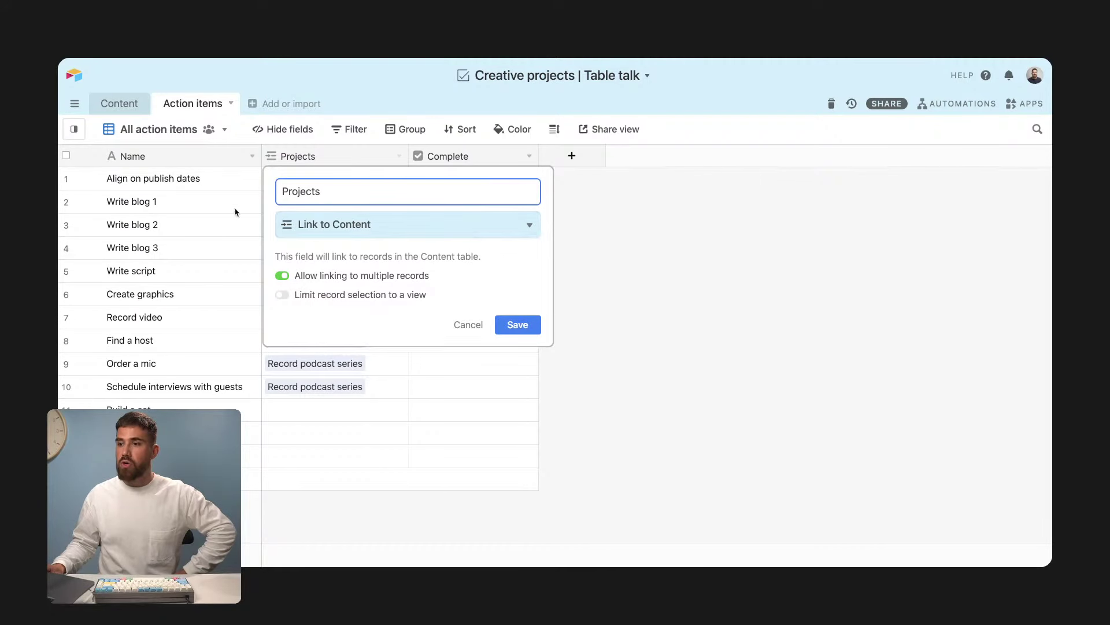
left_click(340, 409)
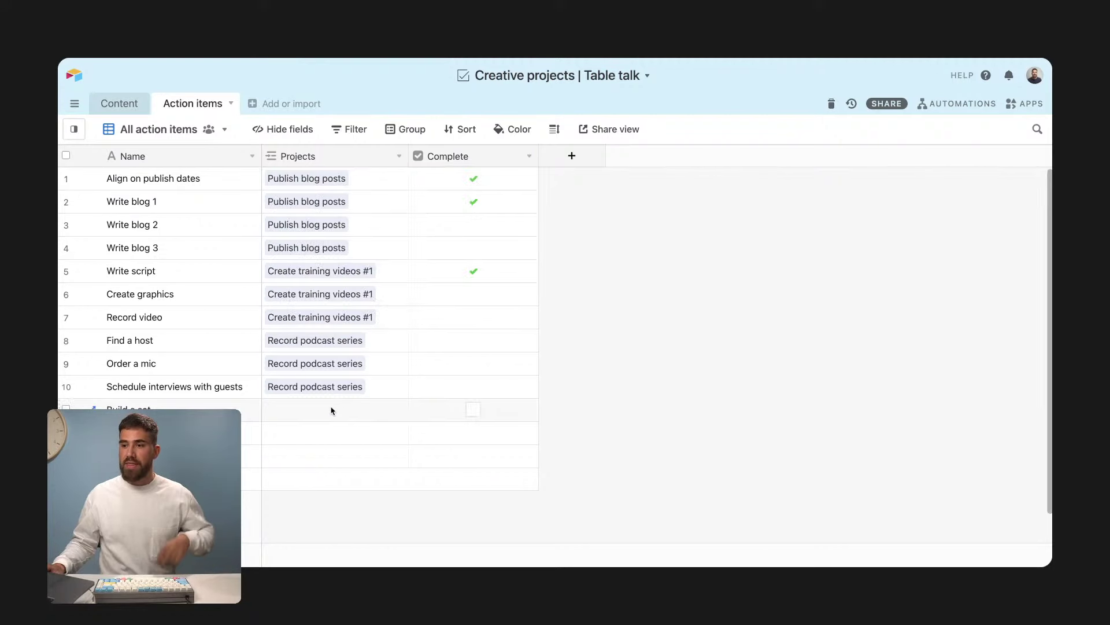
left_click(299, 409)
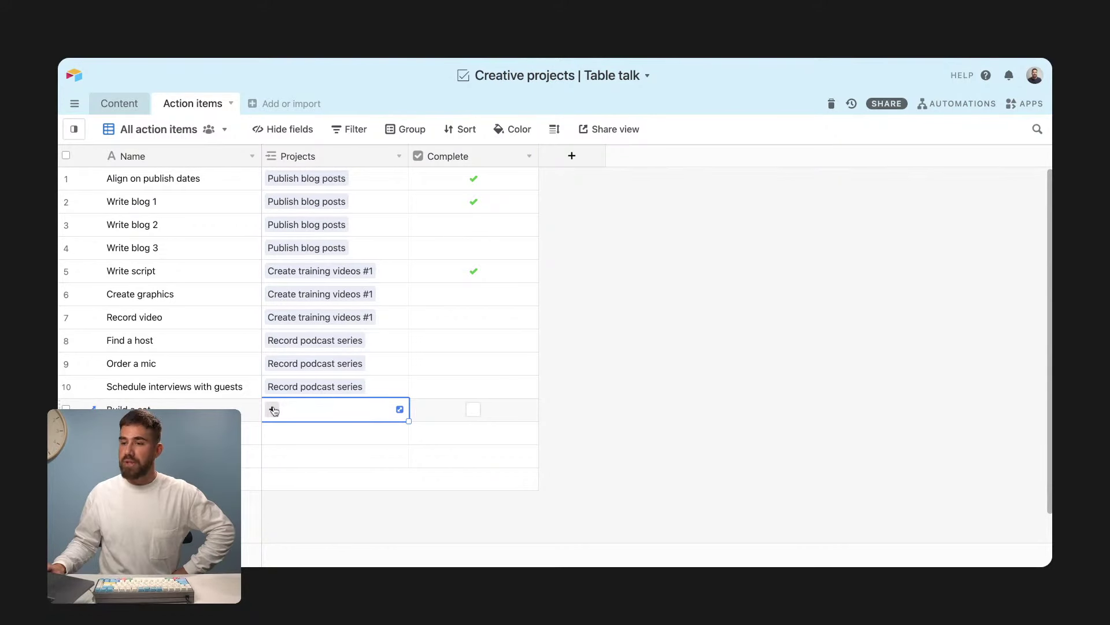
left_click(272, 410)
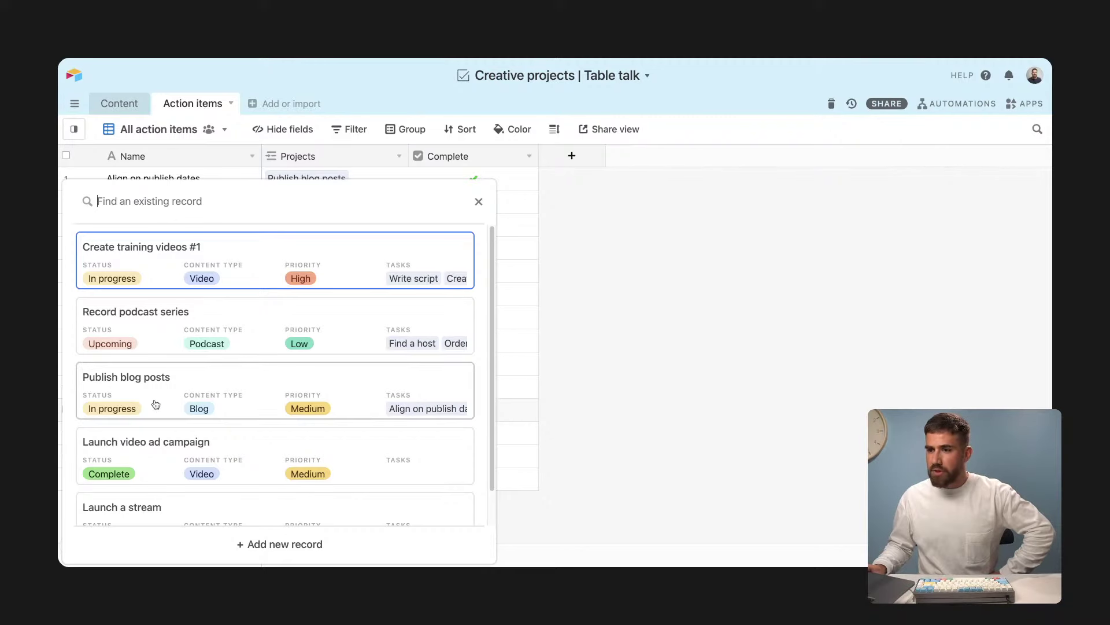
left_click(581, 348)
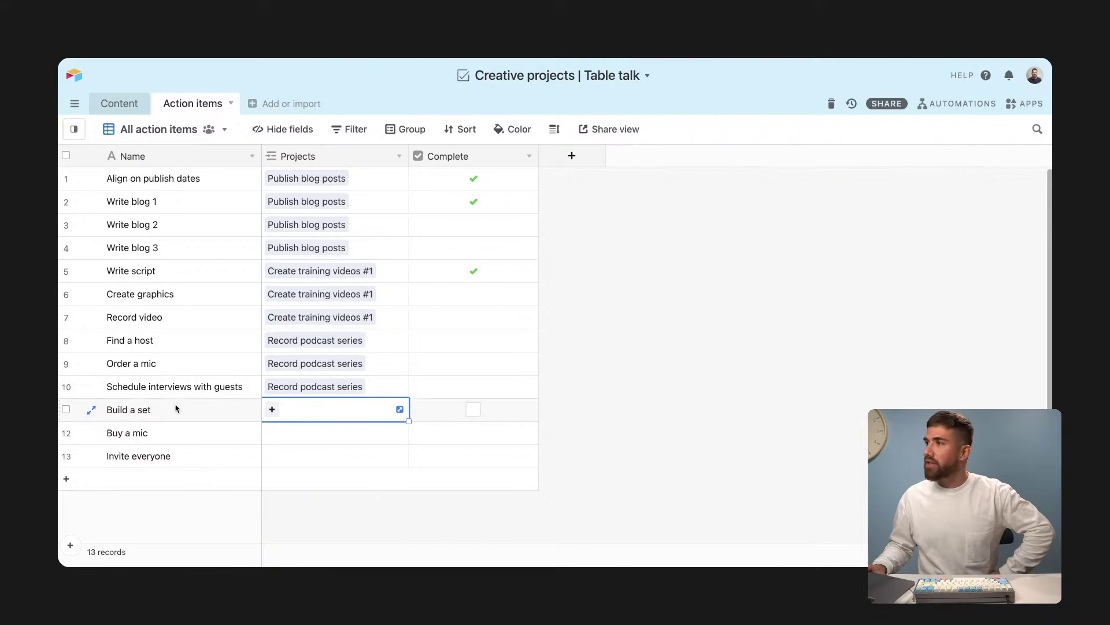
scroll(176, 417, "down", 1)
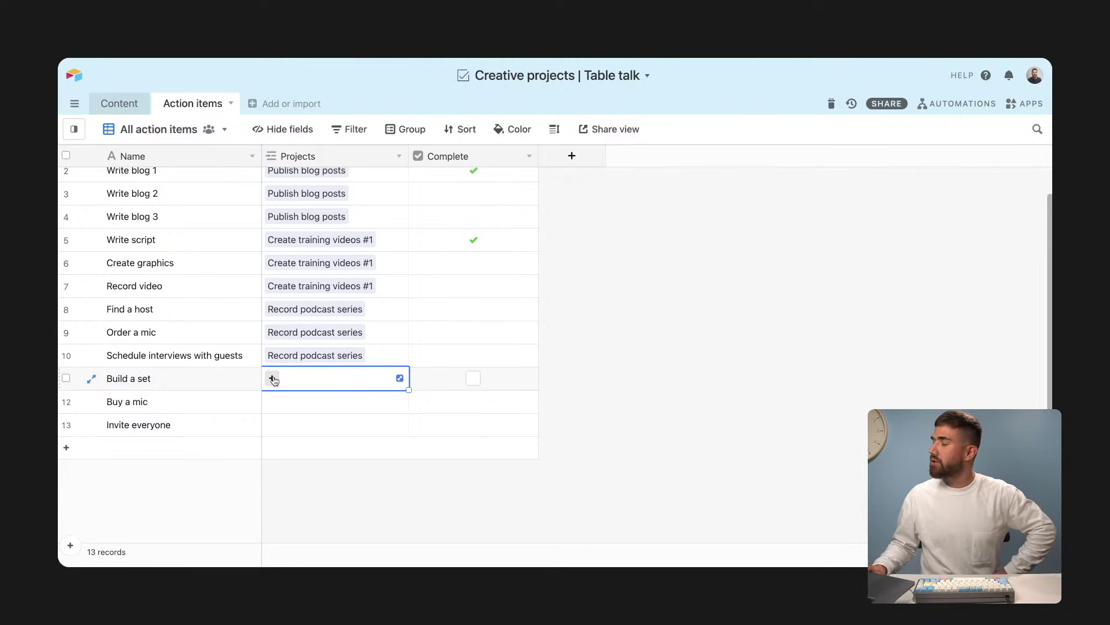
left_click(272, 378)
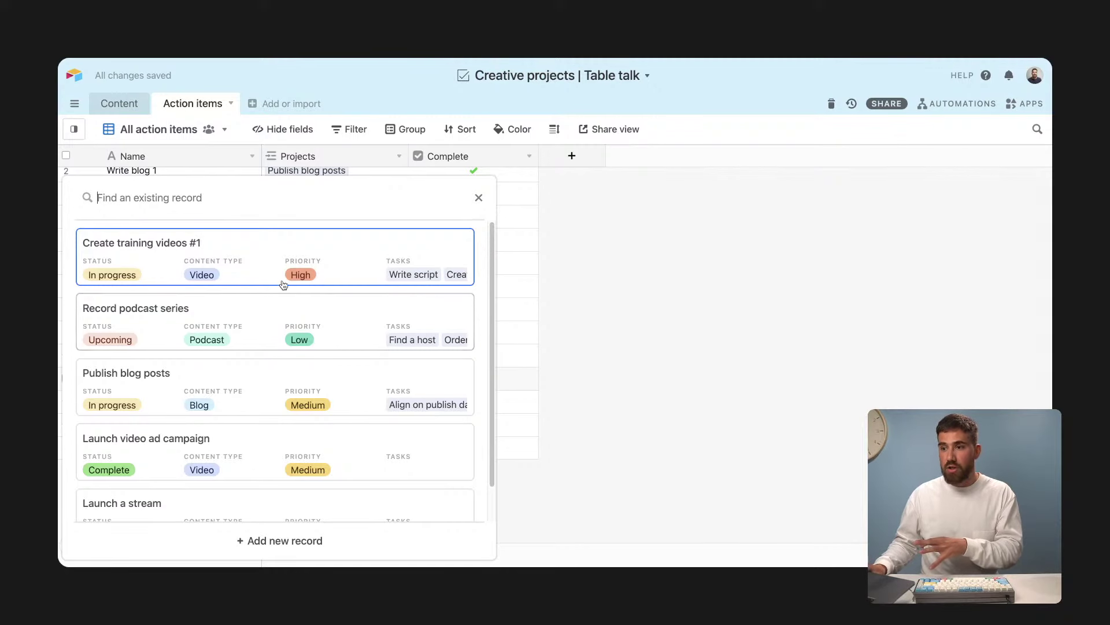
scroll(354, 286, "down", 1)
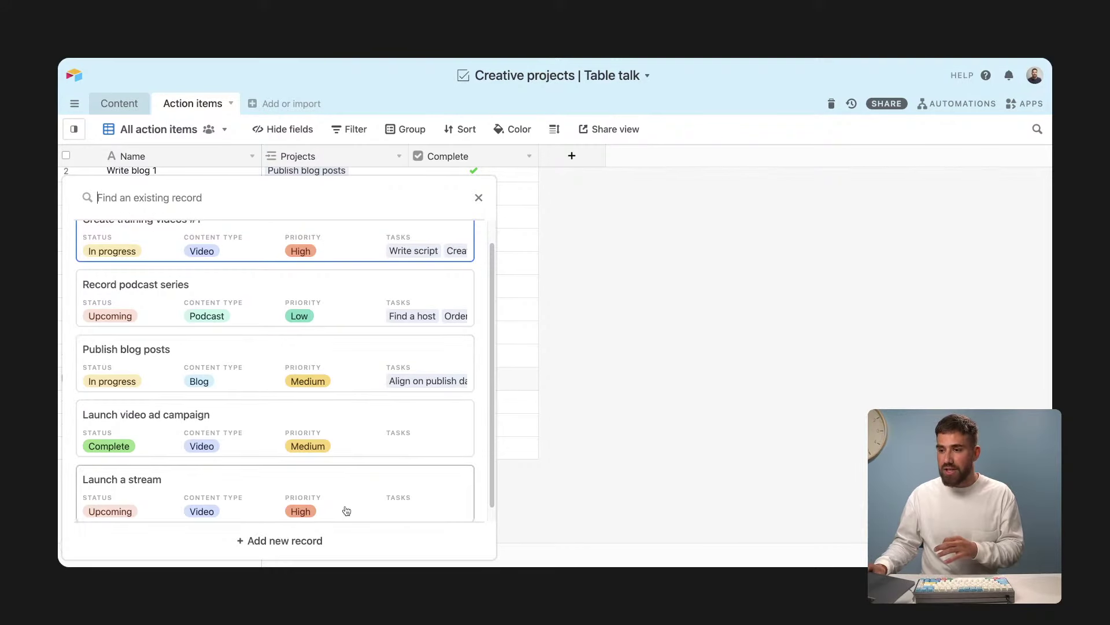
scroll(314, 267, "up", 1)
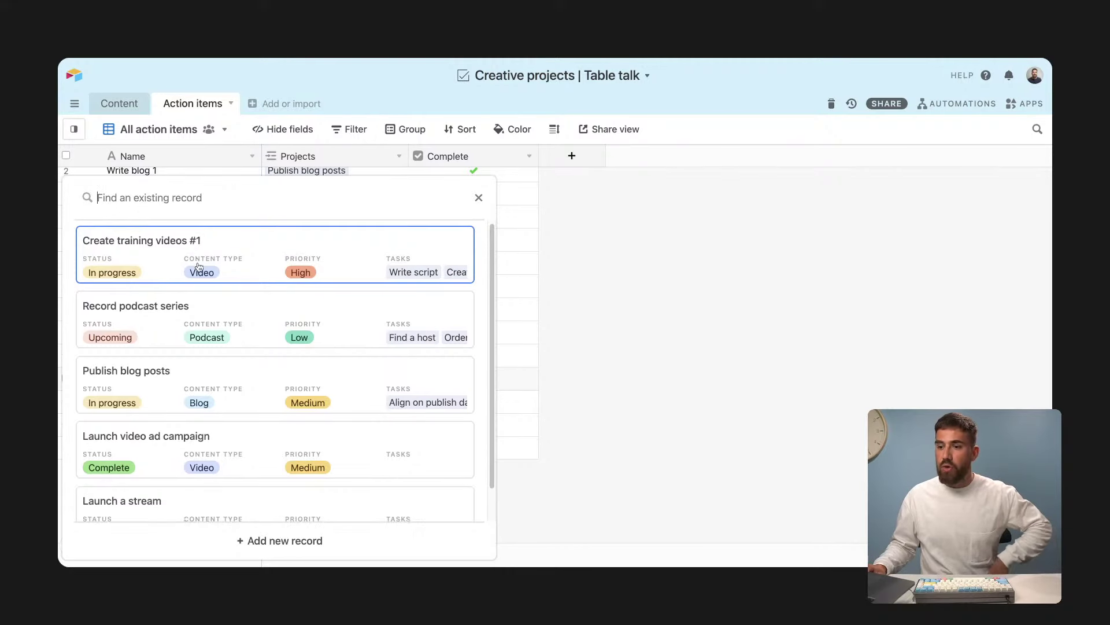
scroll(202, 271, "down", 1)
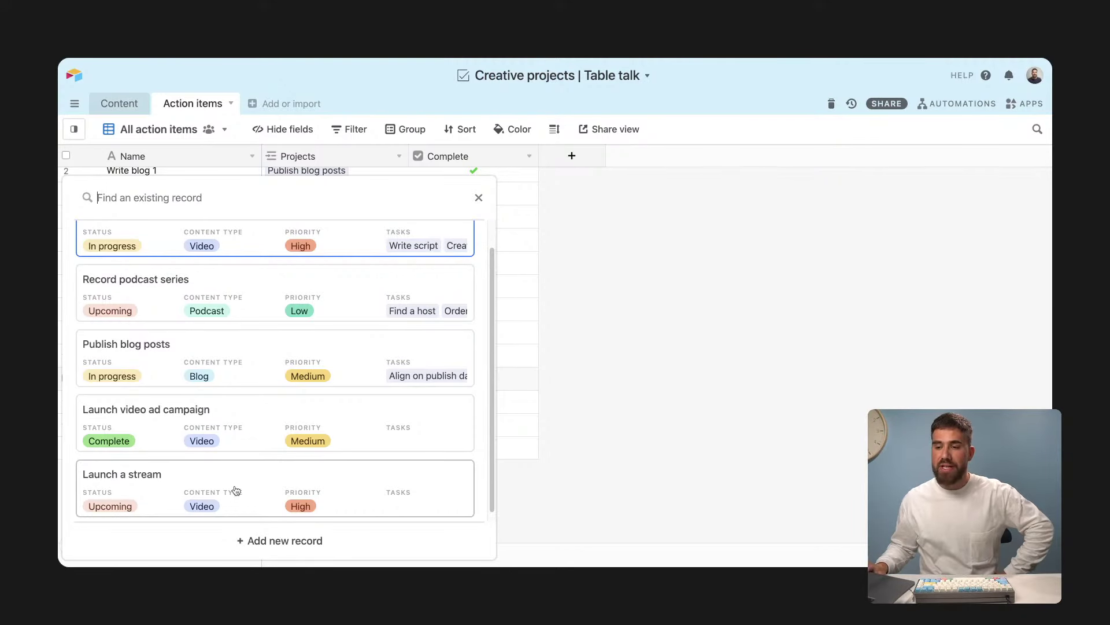
left_click(191, 496)
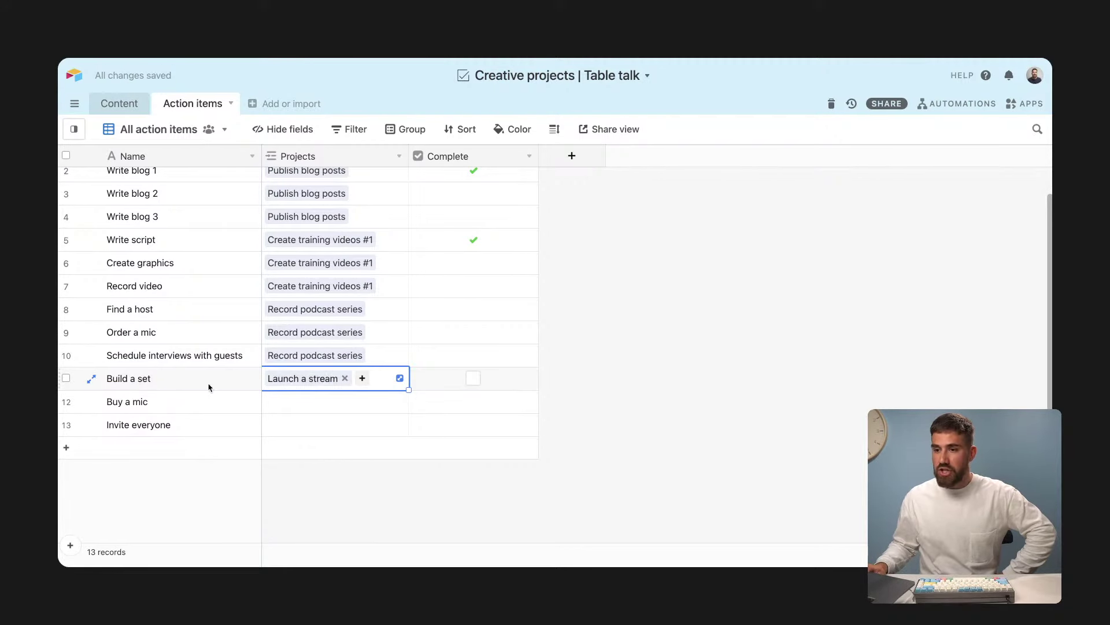
Step: Link the Buy a mic action item to Launch a stream as well
left_click(172, 380)
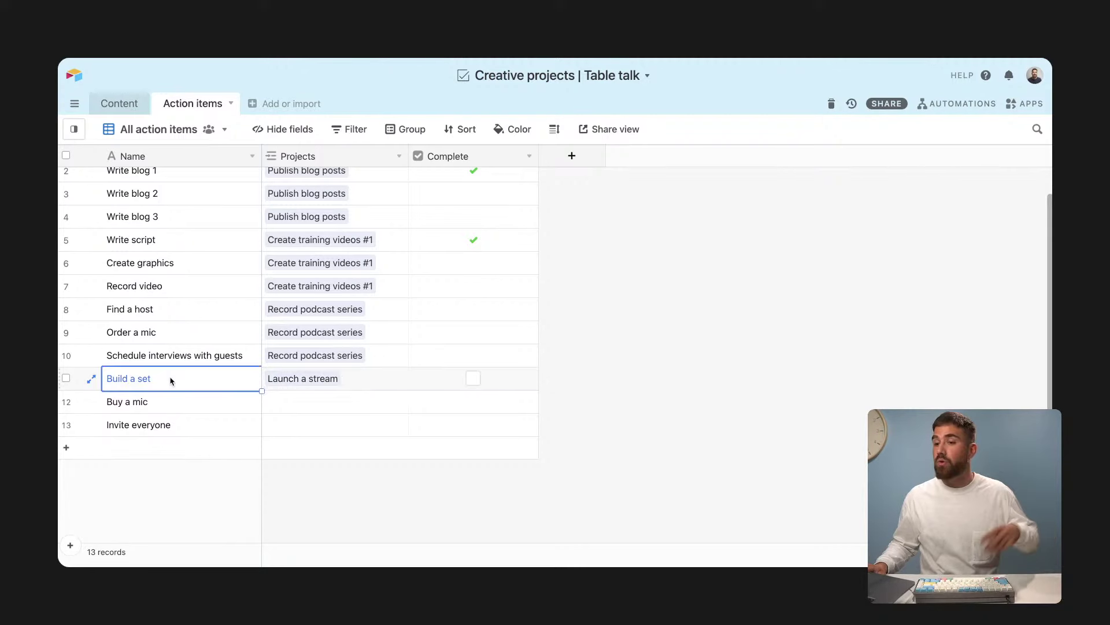
left_click(306, 404)
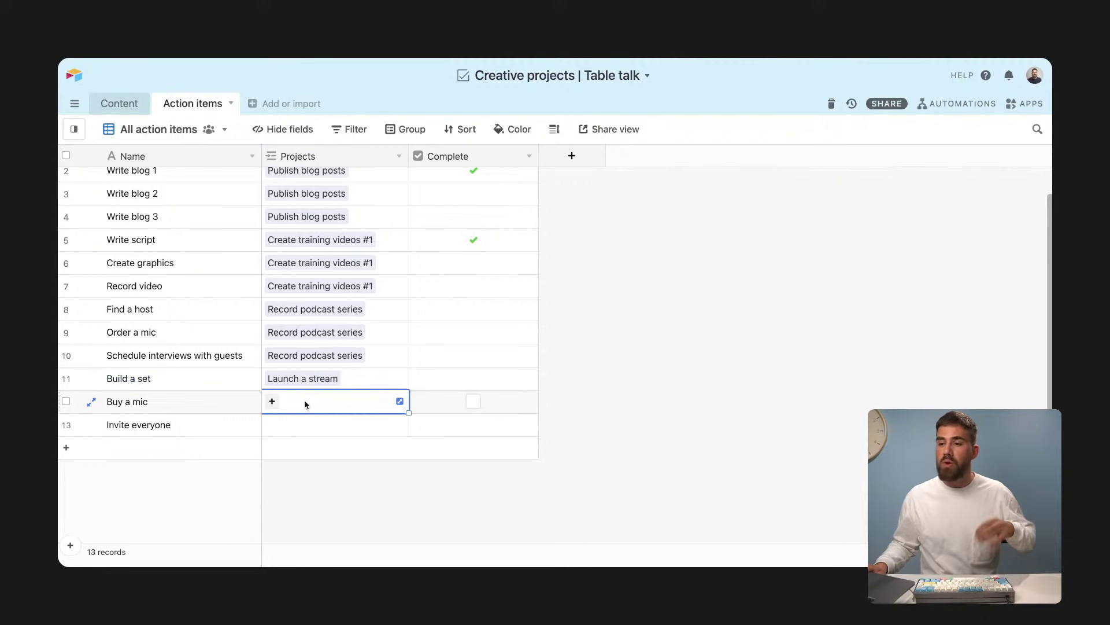
left_click(271, 402)
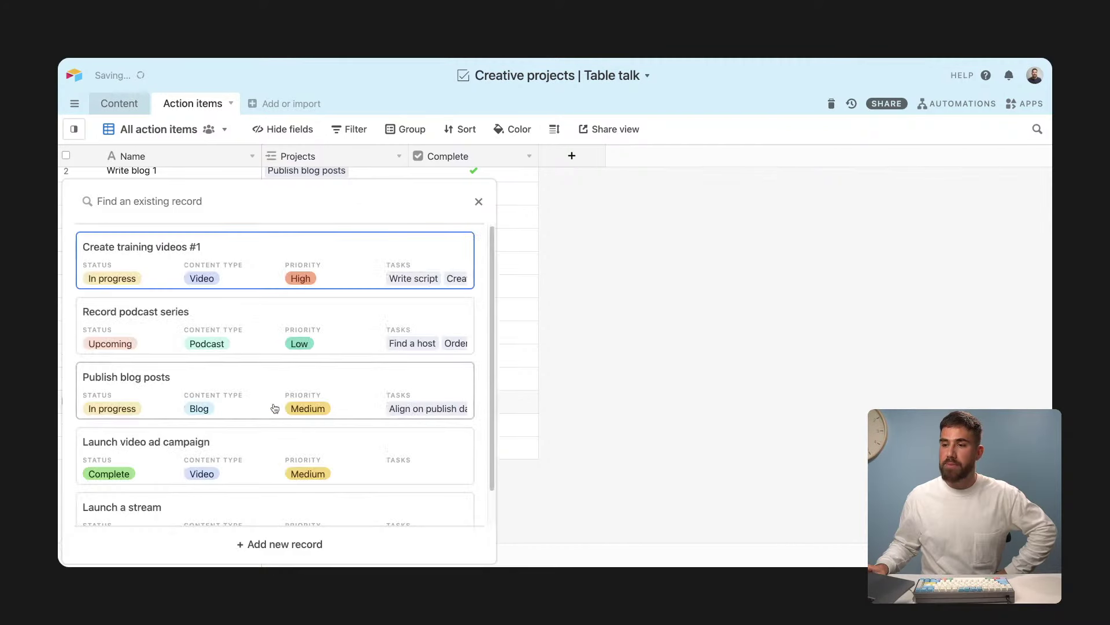
scroll(272, 440, "down", 1)
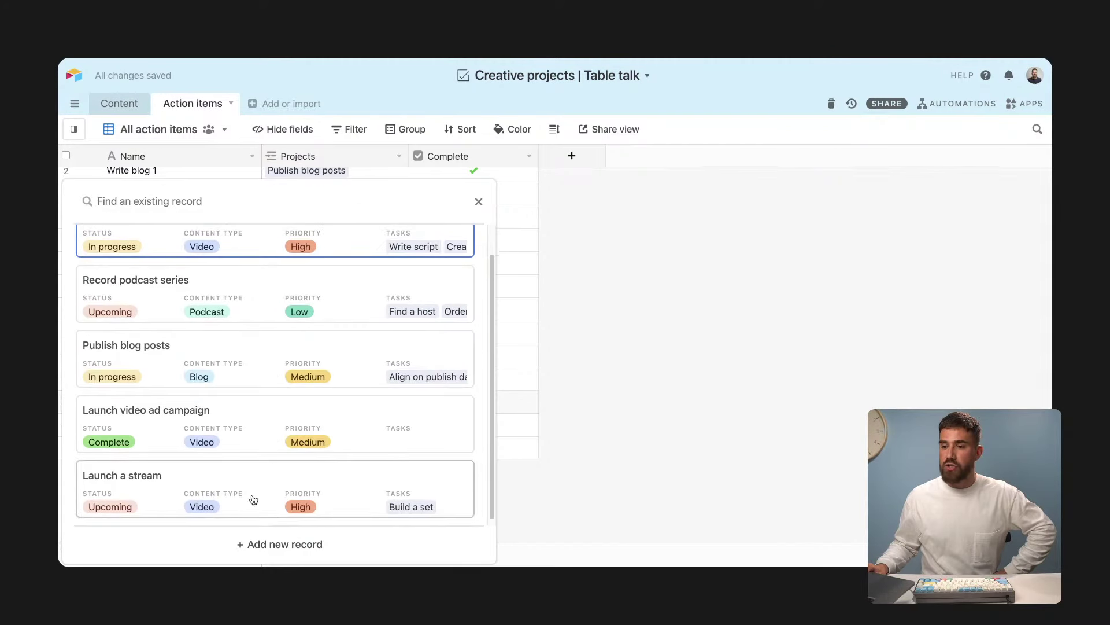
left_click(251, 498)
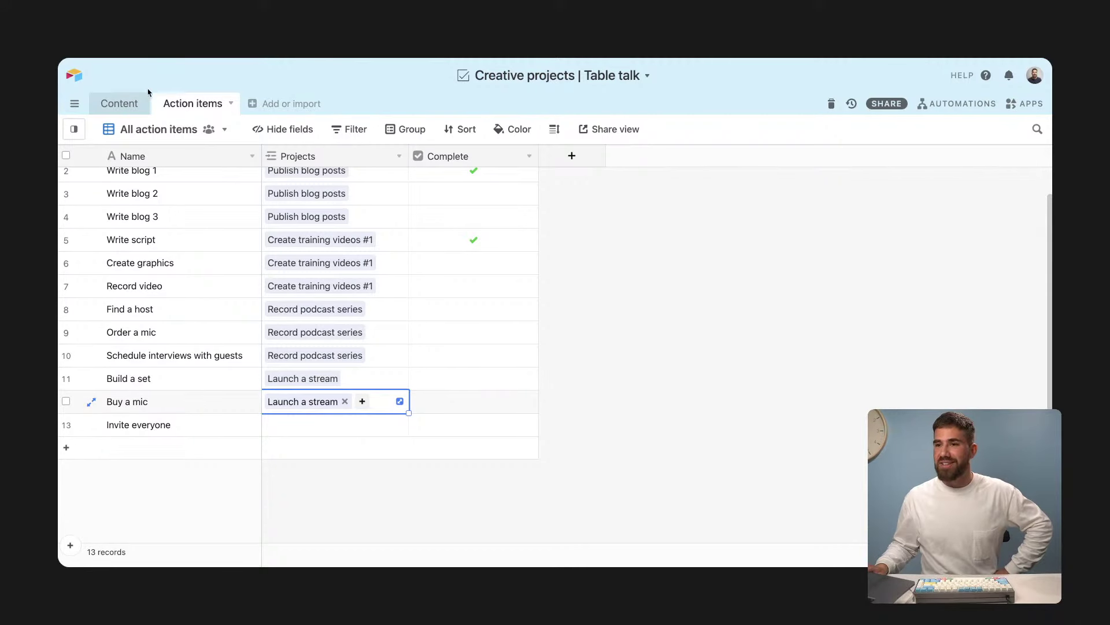
Step: From the Content table, add Invite everyone to Launch a stream's Tasks
left_click(117, 105)
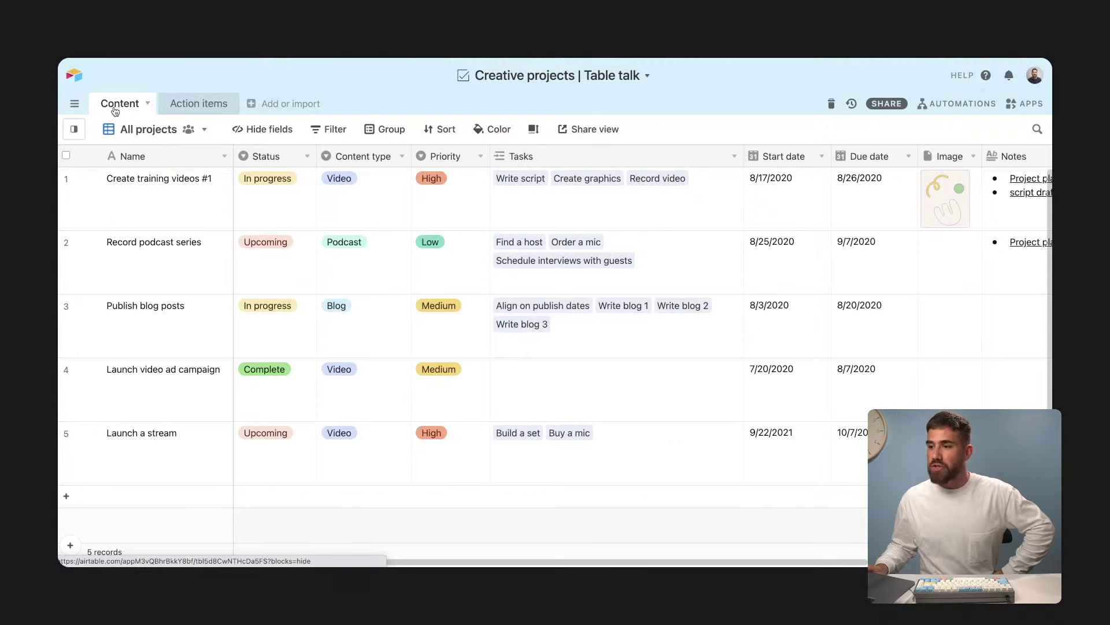
left_click(636, 429)
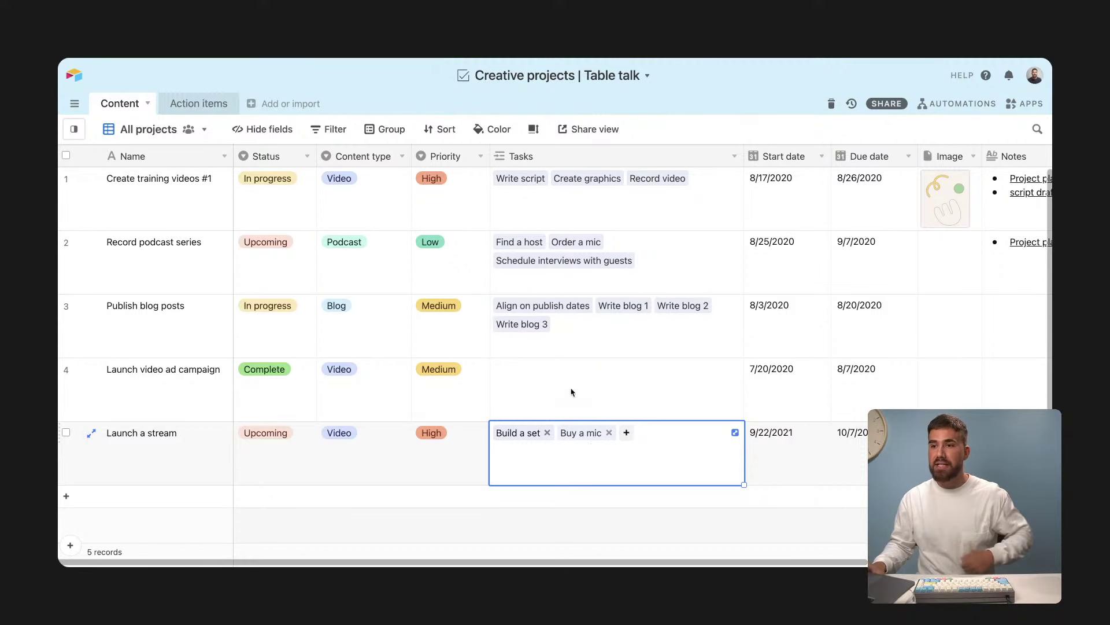
left_click(197, 103)
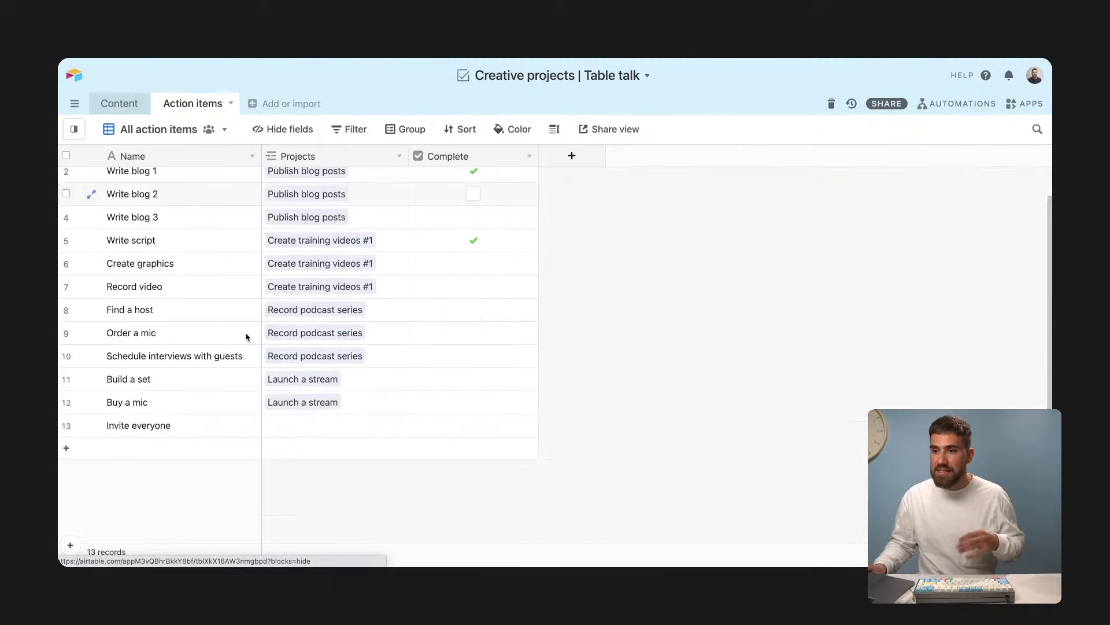
left_click(117, 103)
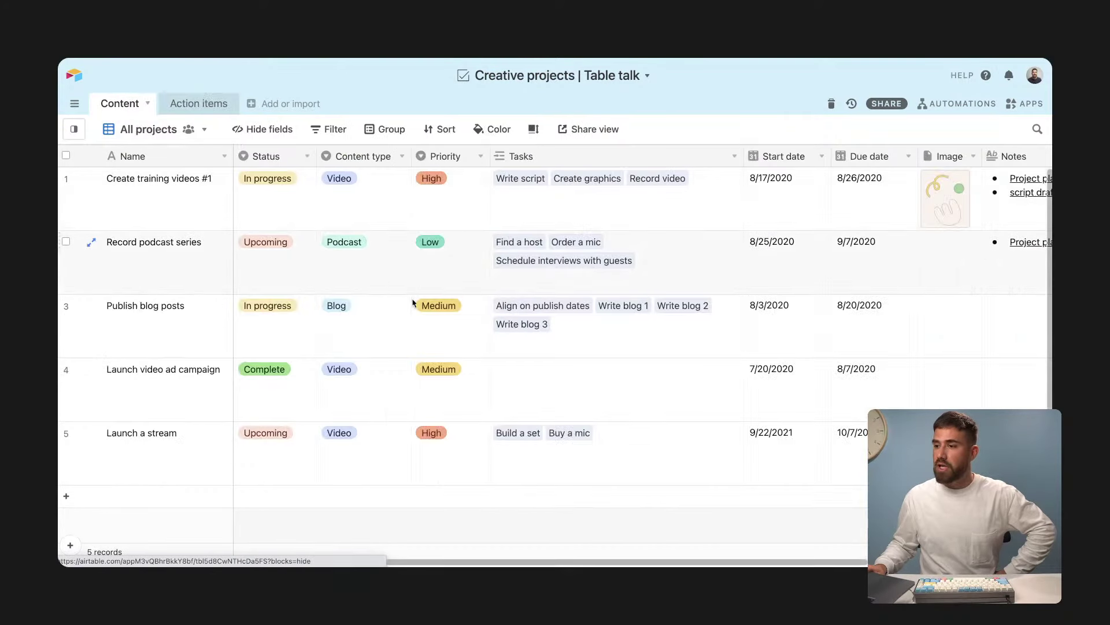
left_click(645, 440)
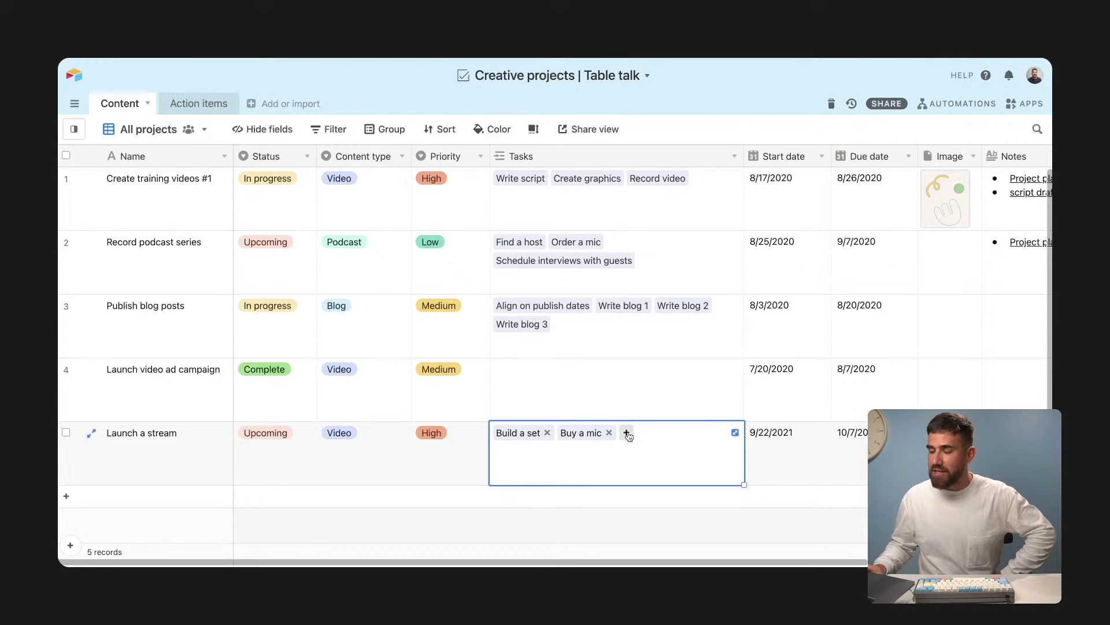
left_click(627, 432)
scroll(627, 433, "down", 5)
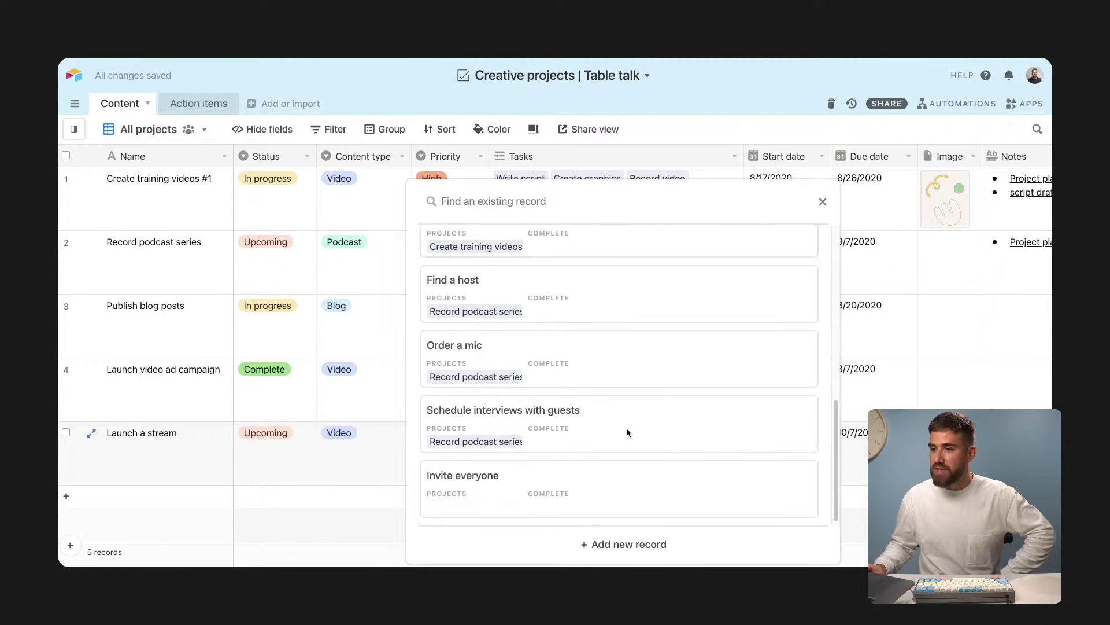
scroll(625, 433, "down", 1)
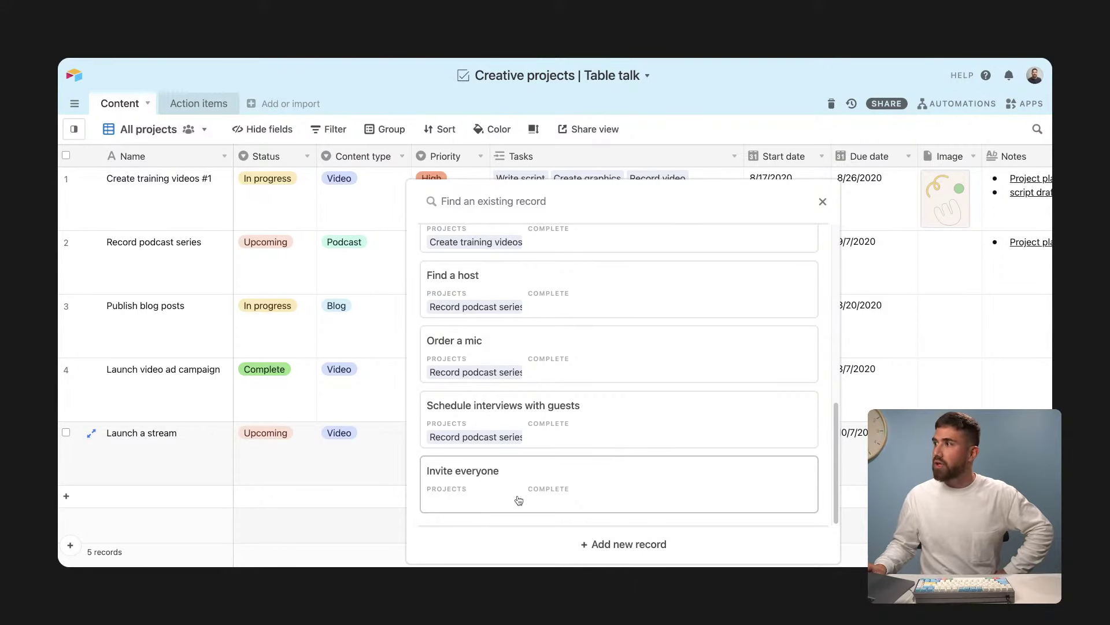
left_click(519, 500)
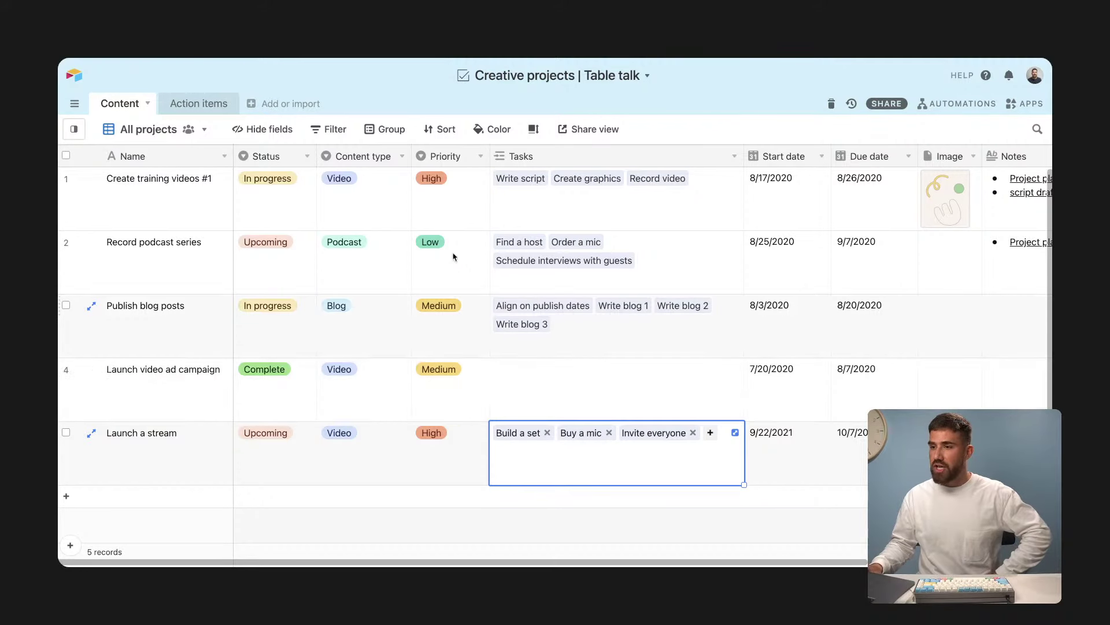
left_click(220, 107)
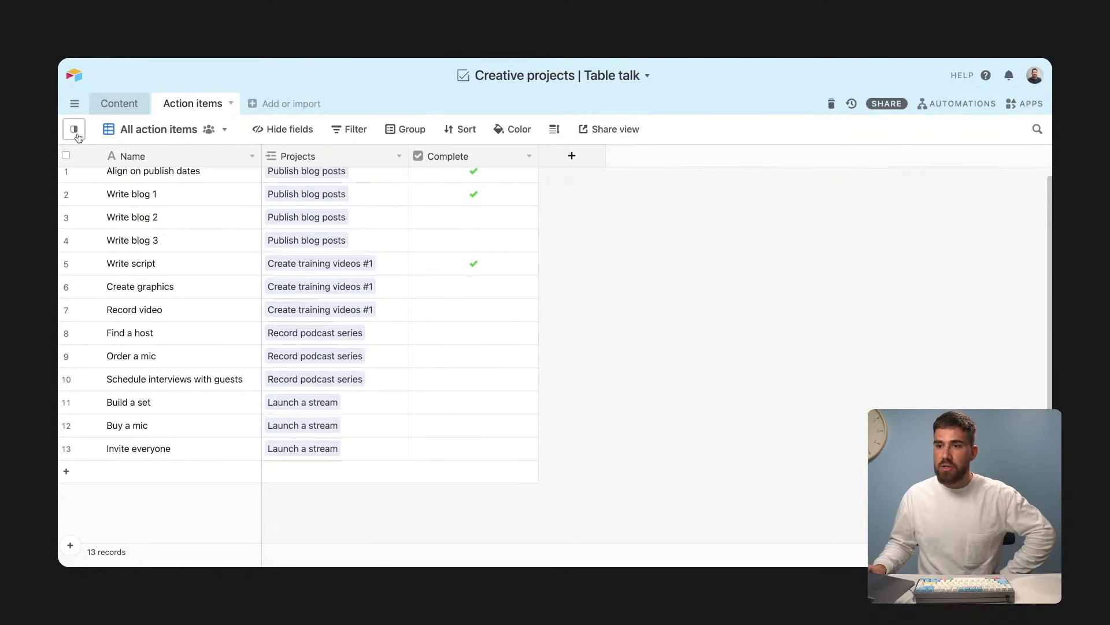
Step: Switch to the All tasks by project view and scroll through the project groups
mouse_move(83, 136)
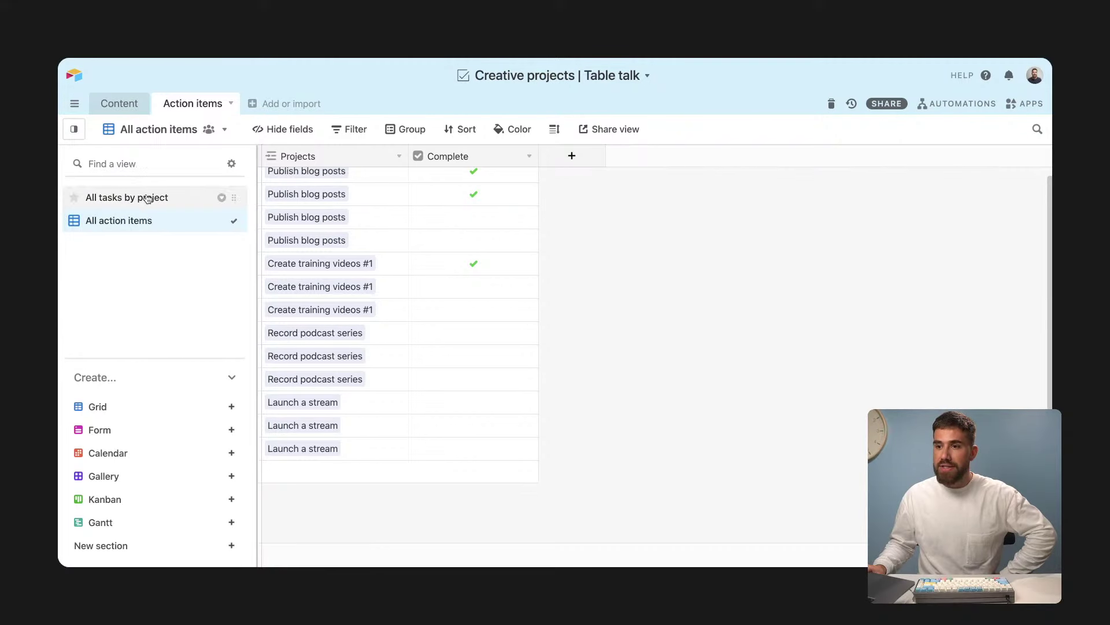
left_click(148, 200)
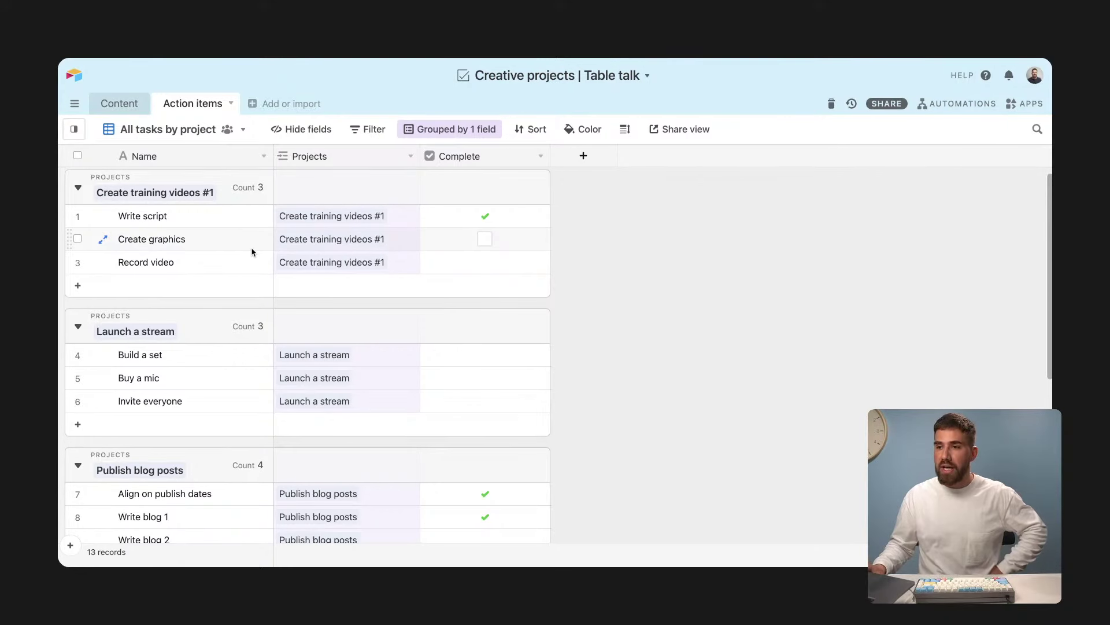
scroll(252, 252, "down", 5)
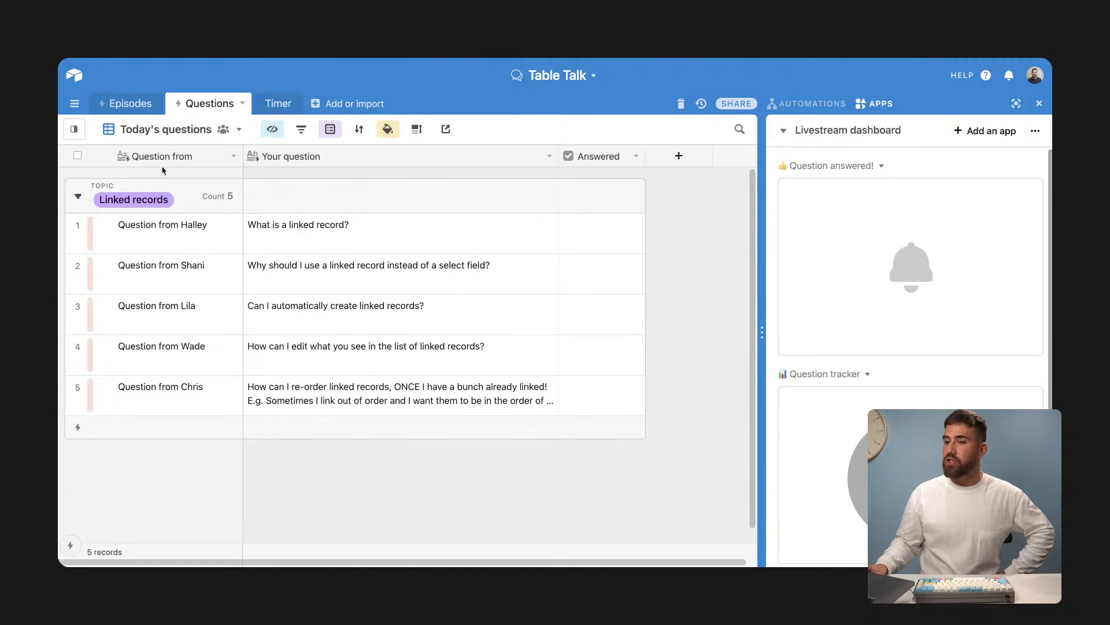
Step: Read through the viewer questions and tick Answered for 'What is a linked record?'
left_click(412, 400)
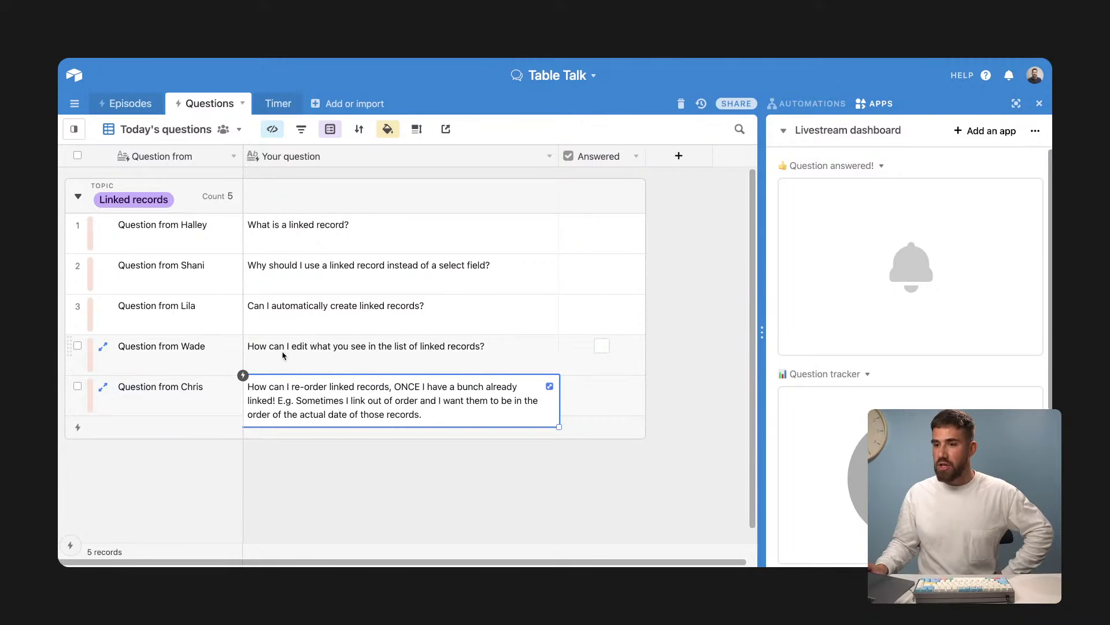
left_click(365, 356)
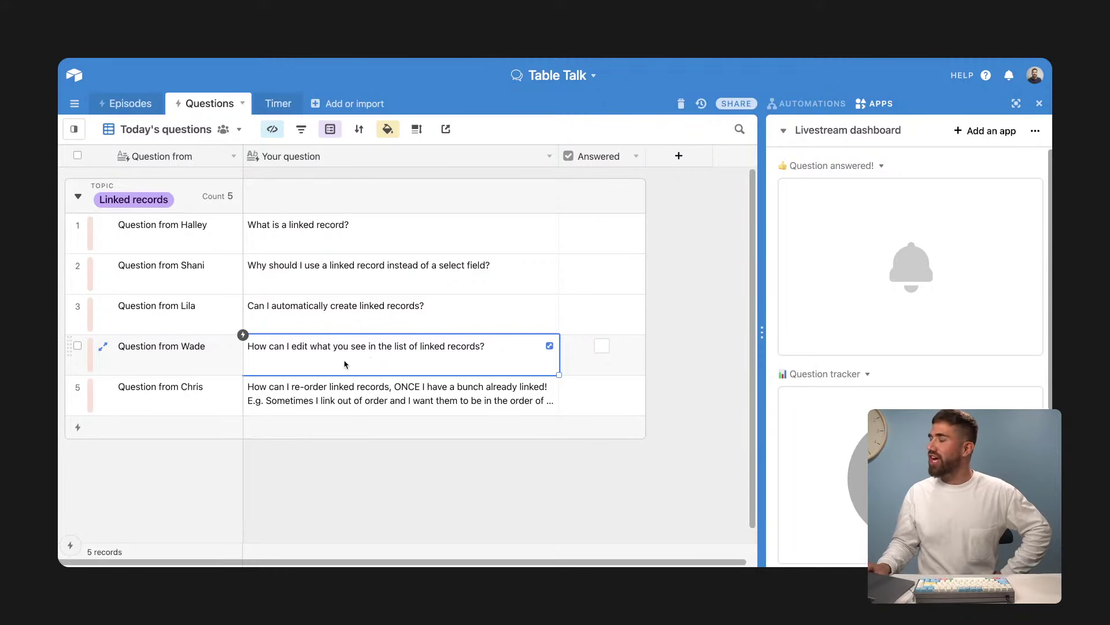
left_click(501, 232)
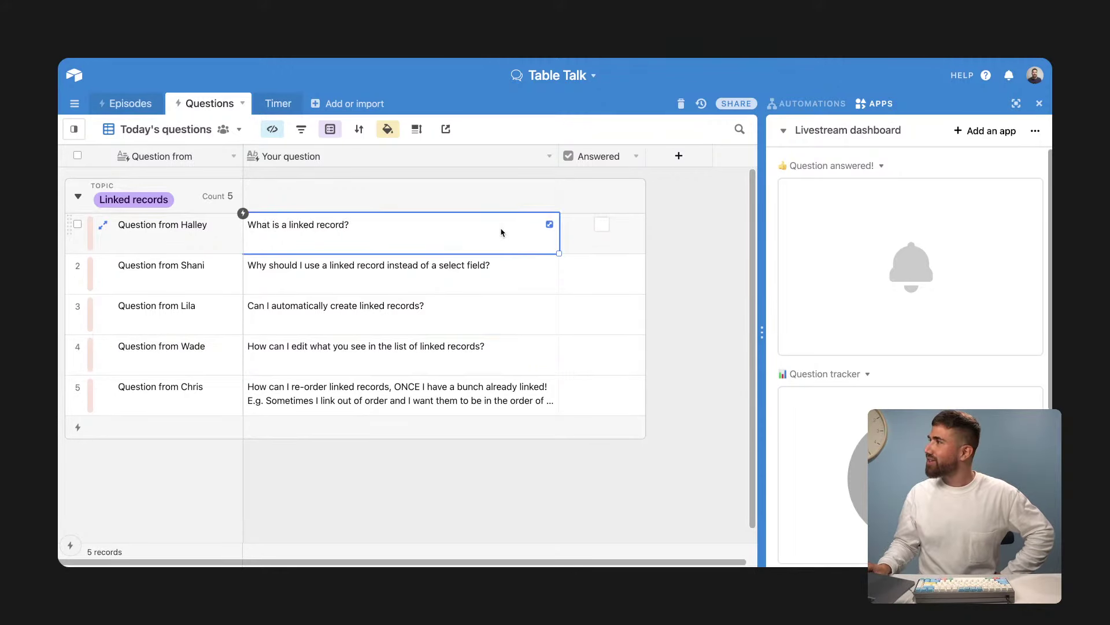
left_click(602, 227)
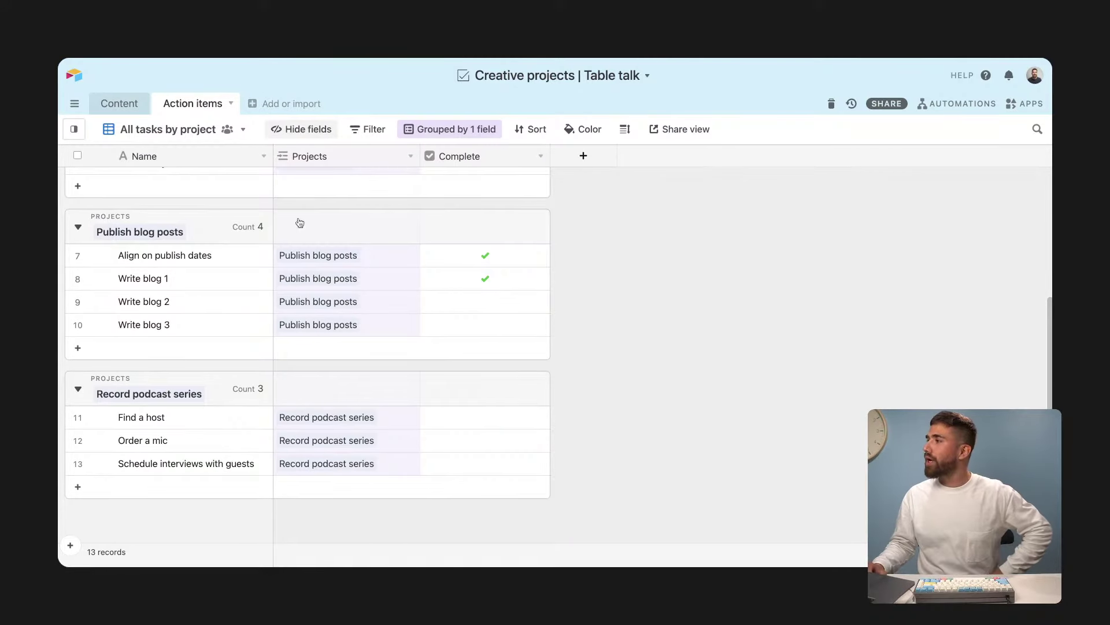
Step: Scroll the grouped view back to the top and switch to the Content table
scroll(300, 243, "up", 5)
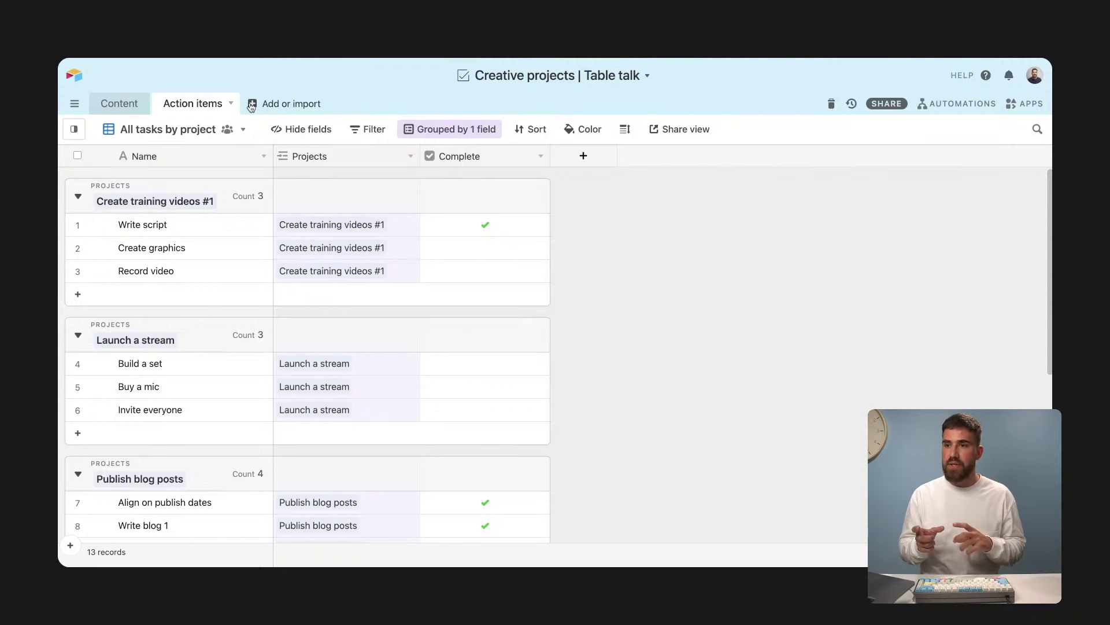
left_click(115, 105)
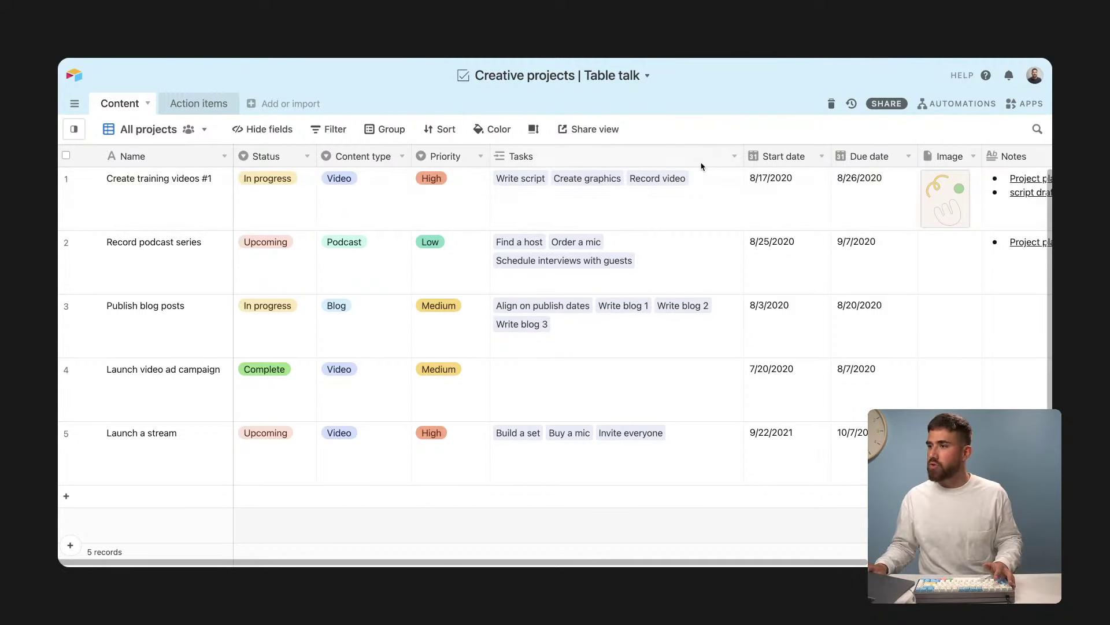
Step: Insert a new field left of Tasks named Client, with the Single select type
left_click(735, 156)
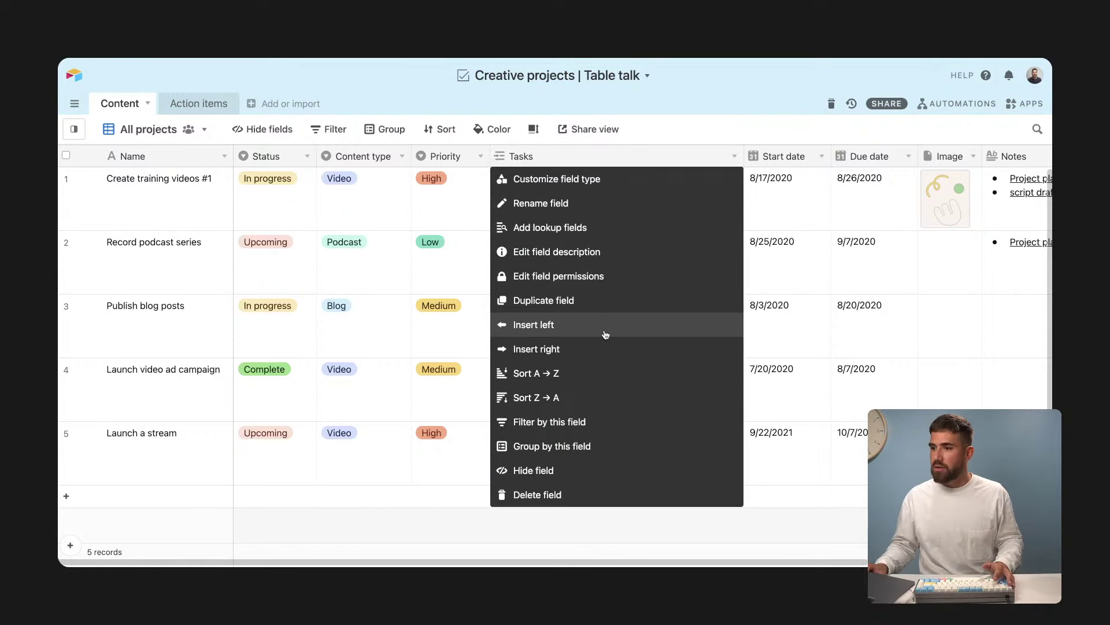
left_click(606, 334)
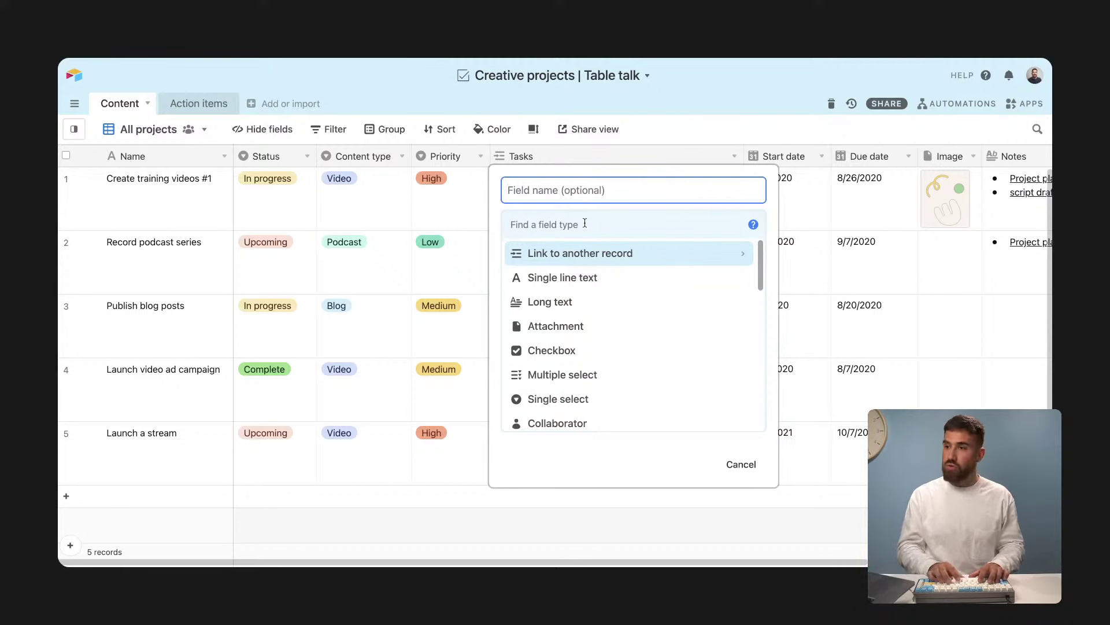
type("CLien")
key("BackSpace")
key("BackSpace")
key("BackSpace")
key("BackSpace")
type("l")
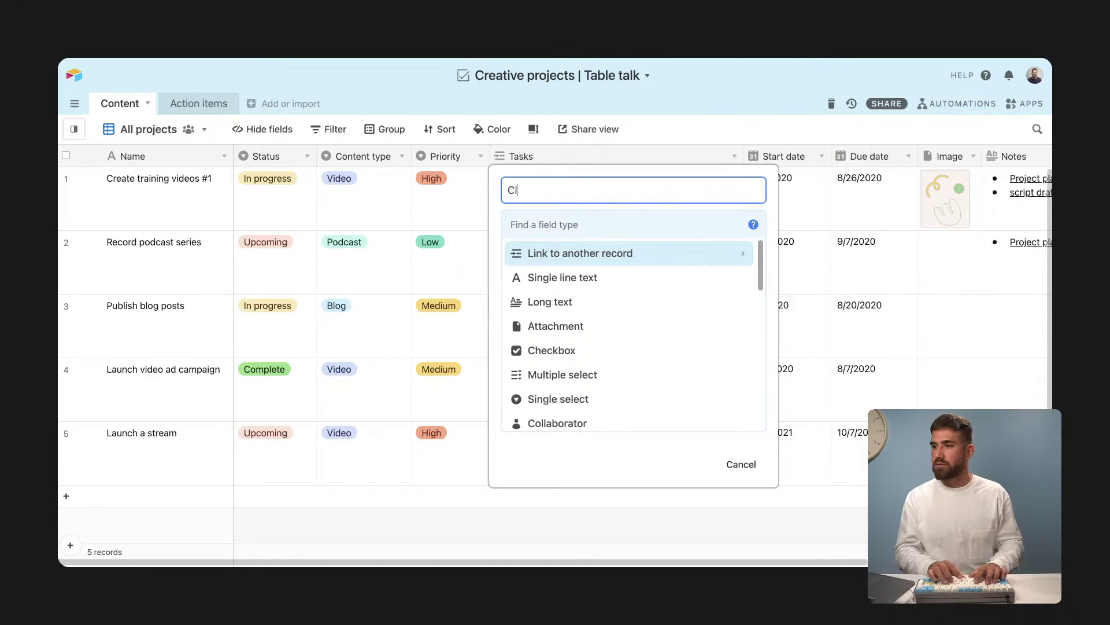
type("ient")
left_click(594, 225)
type("single")
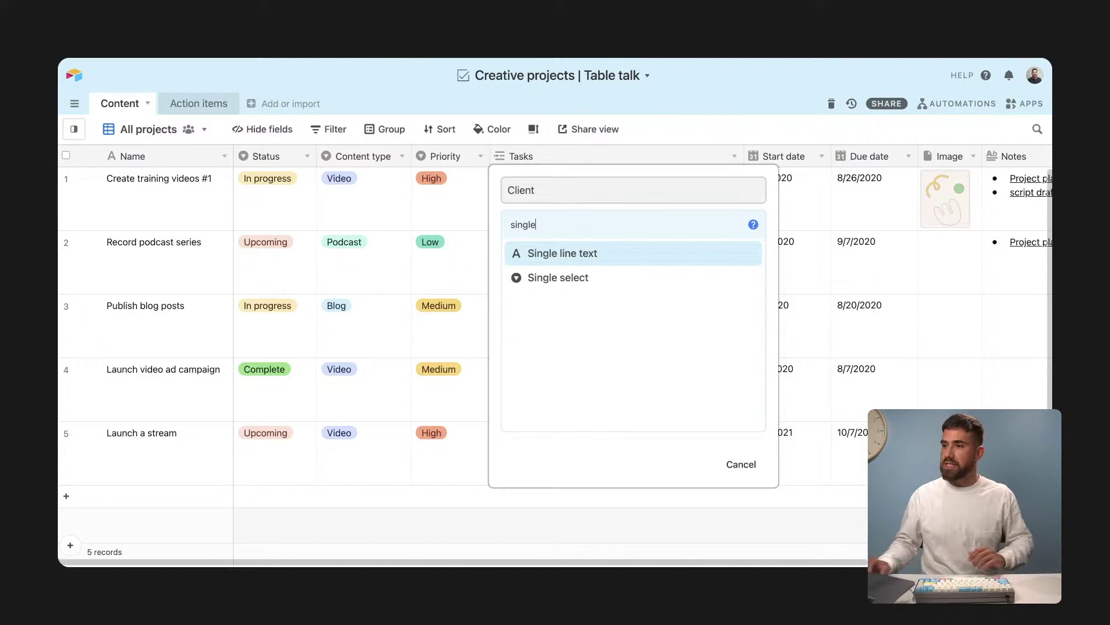
left_click(590, 278)
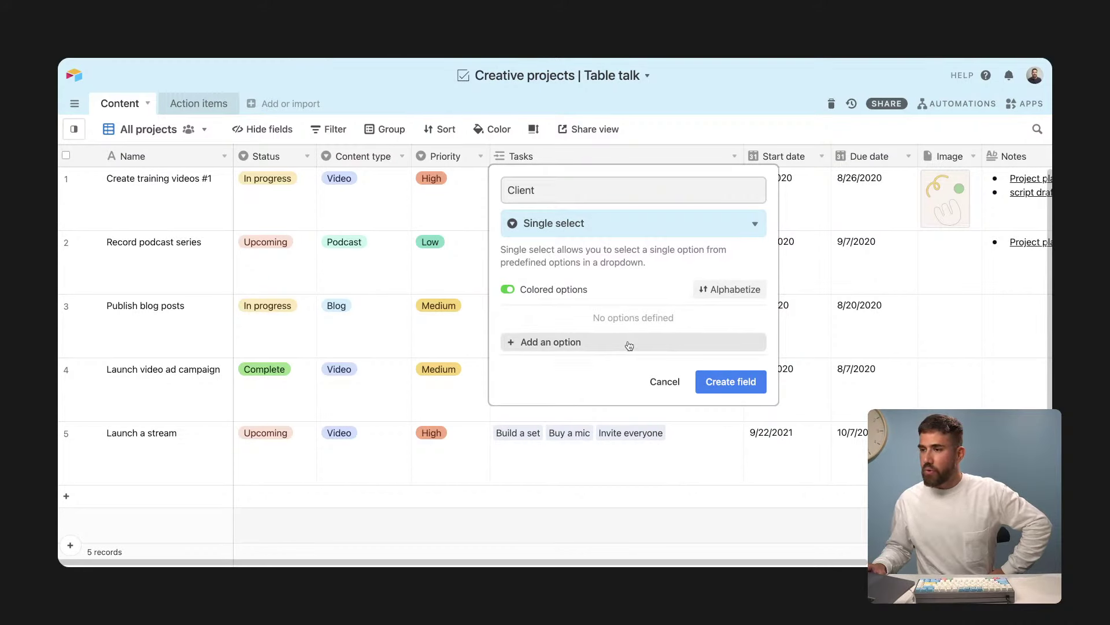
Step: Add options Stephen's construction company, Barcelona express, Connor marketplace, Halley video store, then create the field
left_click(629, 344)
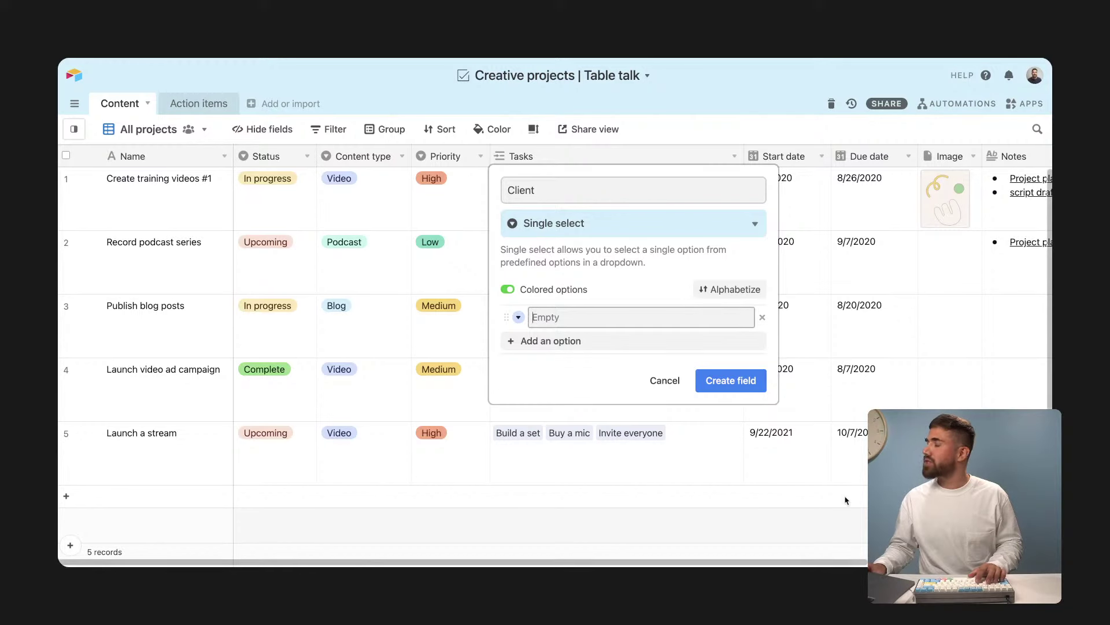
type("Stephen's")
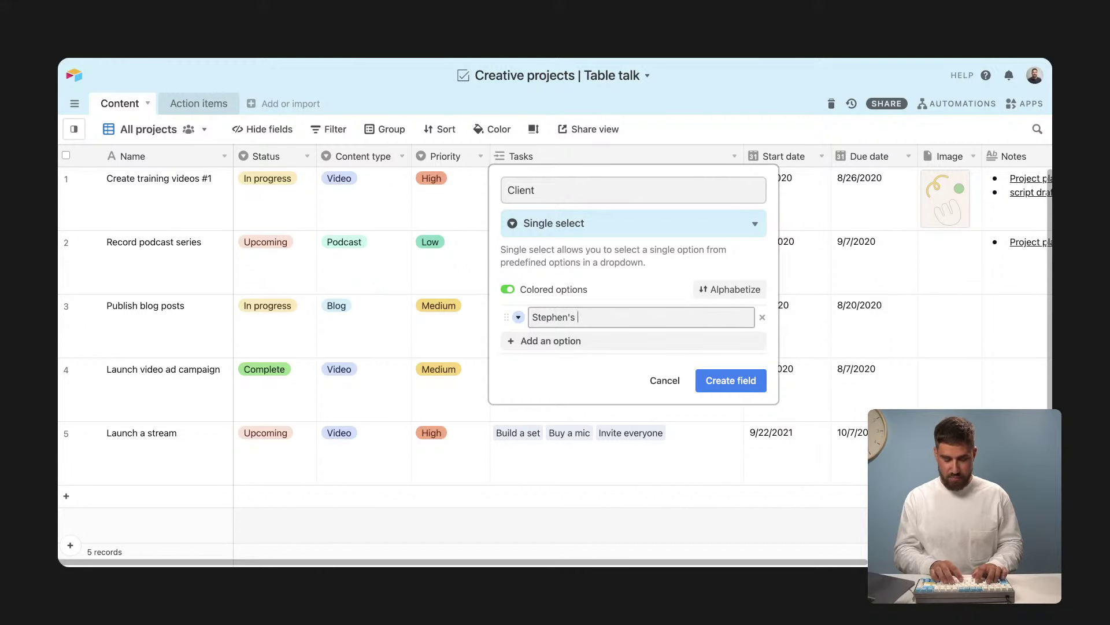
type(" construction company")
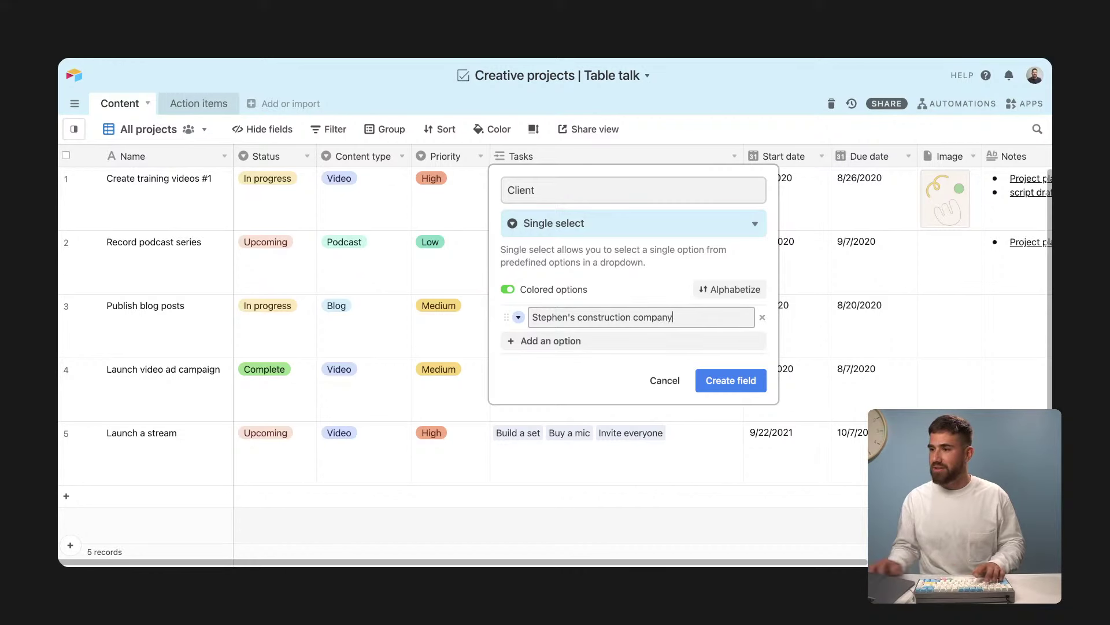
left_click(686, 344)
type("Bar")
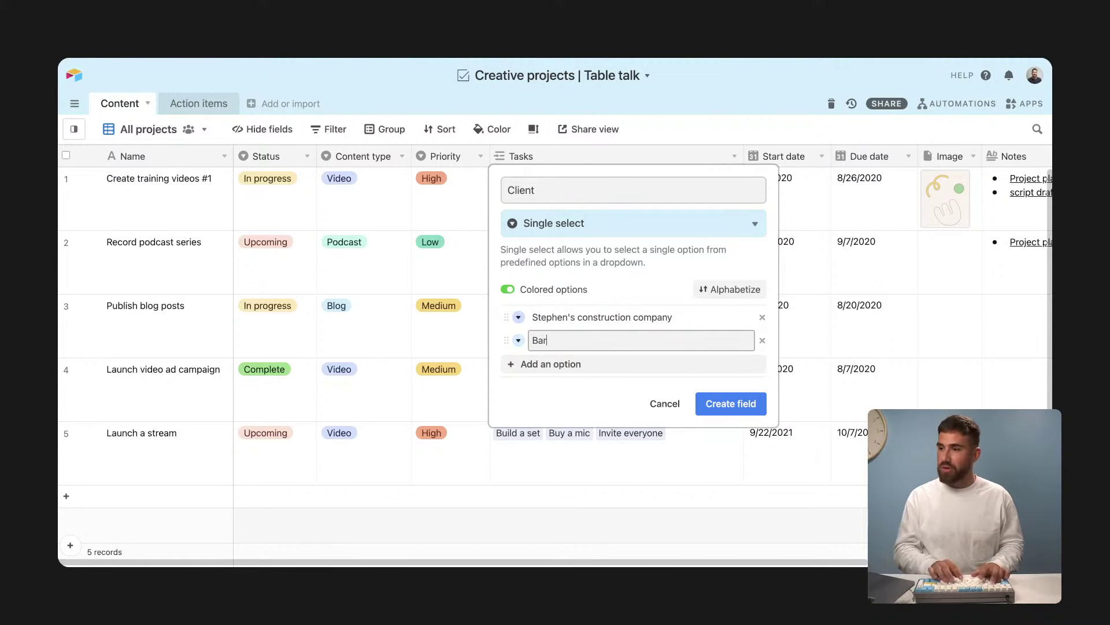
type("celona express")
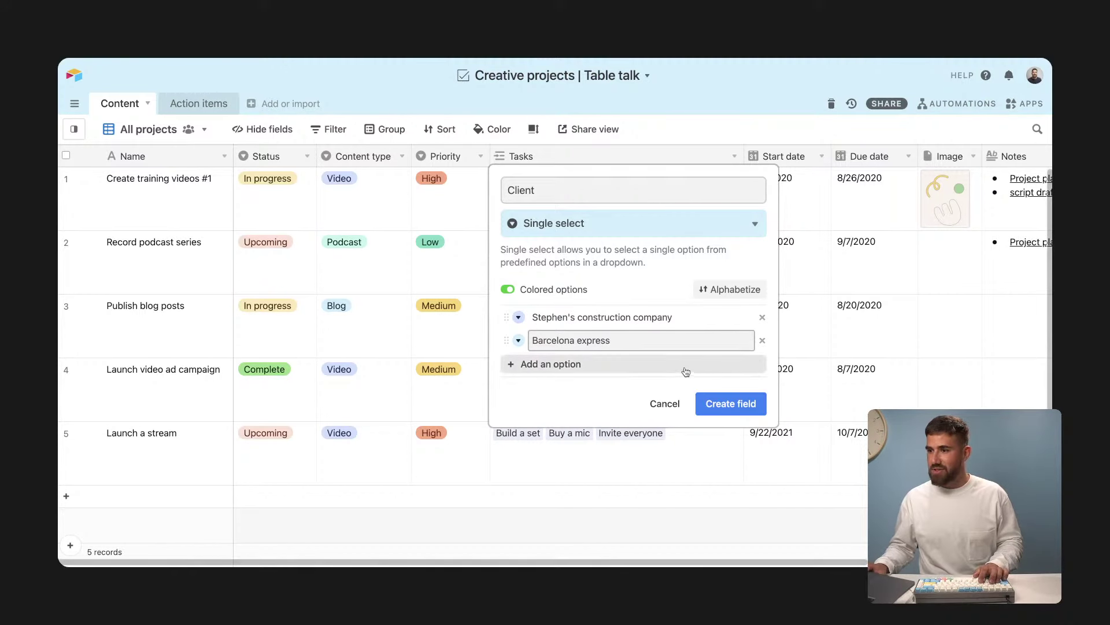
key("Return")
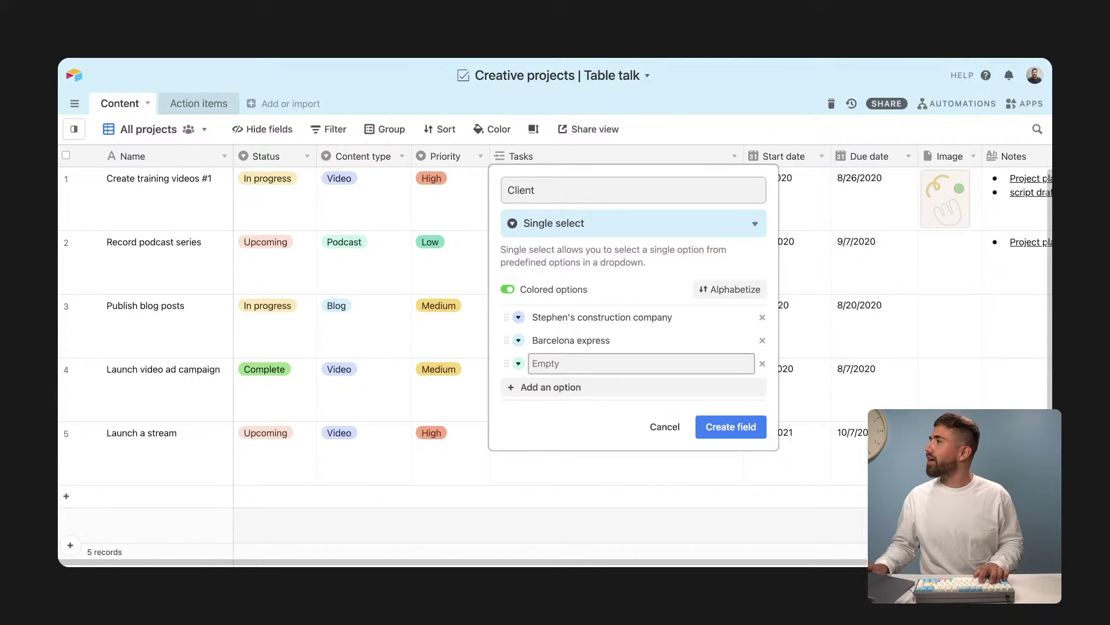
type("Con")
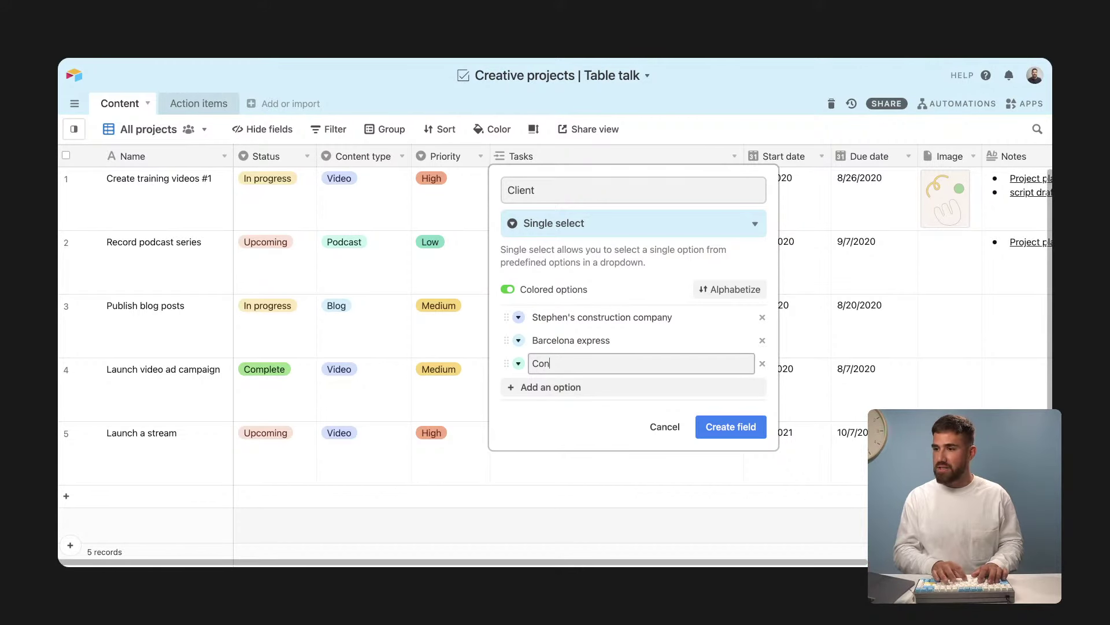
type("nor marketplace")
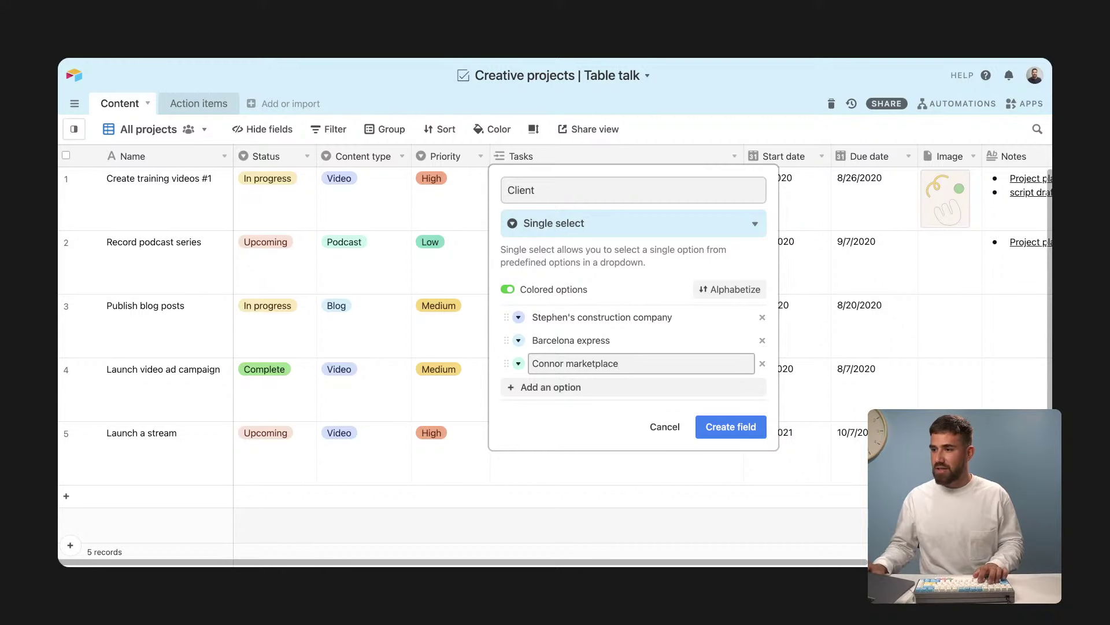
left_click(689, 388)
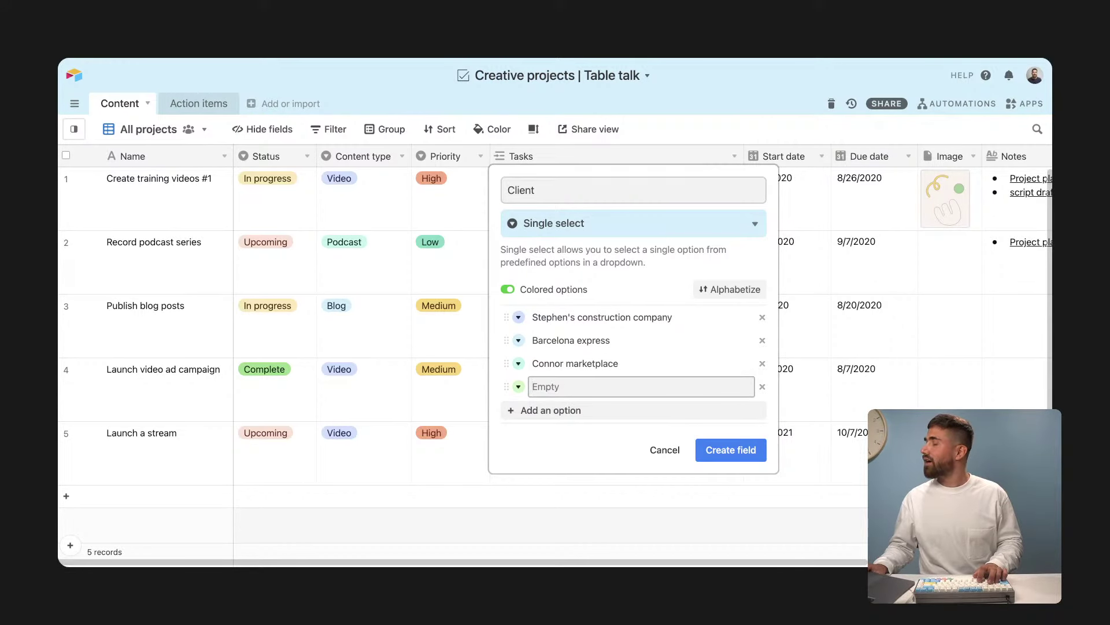
type("H")
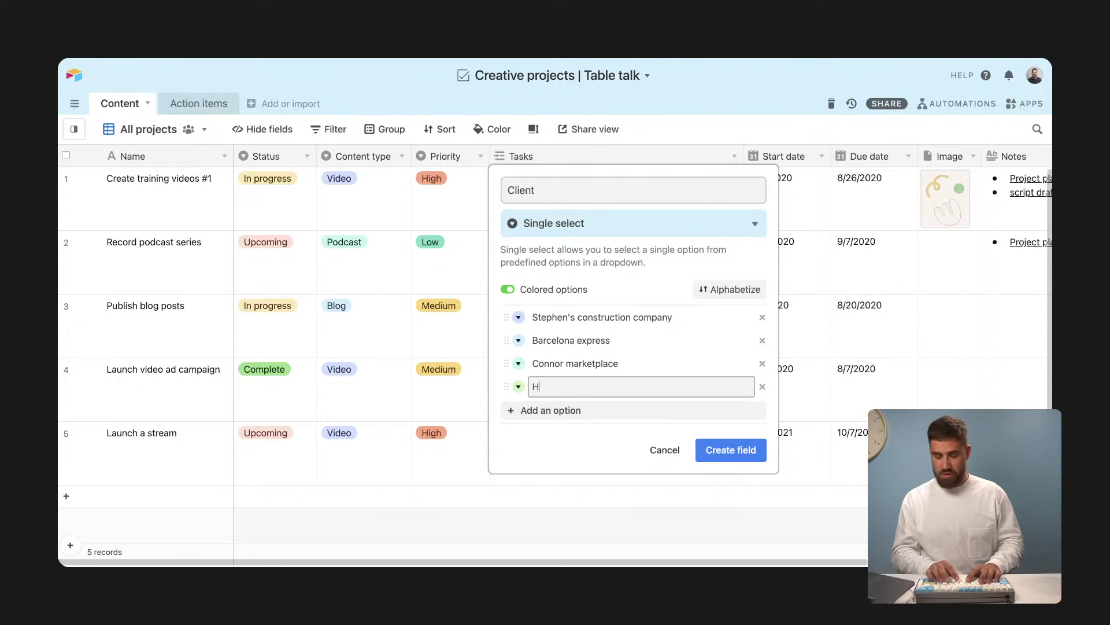
type("alley video store")
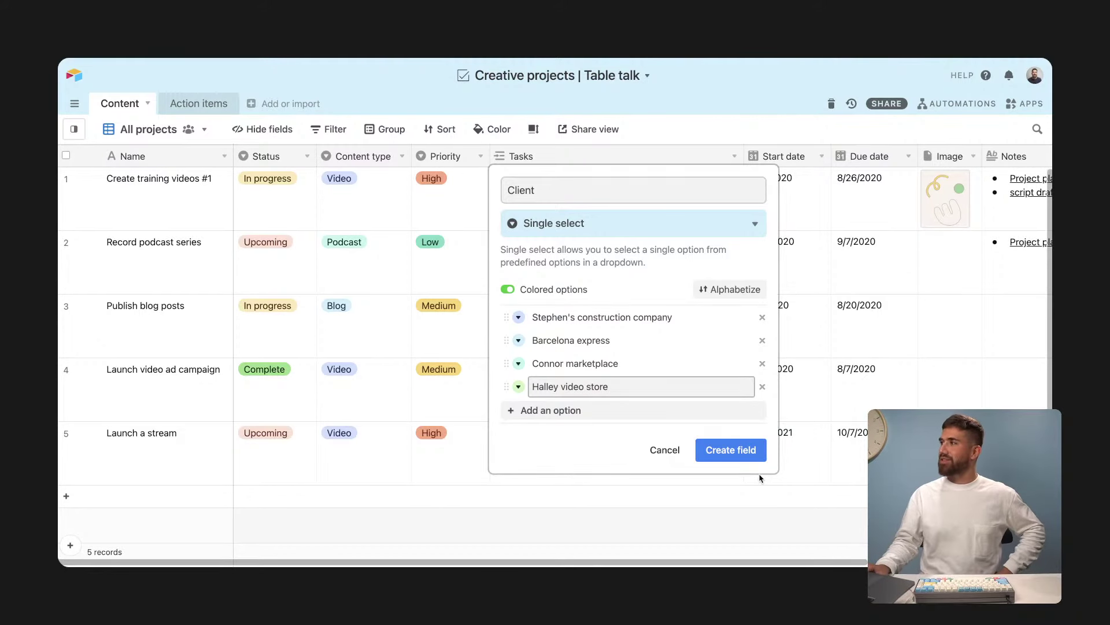
left_click(713, 459)
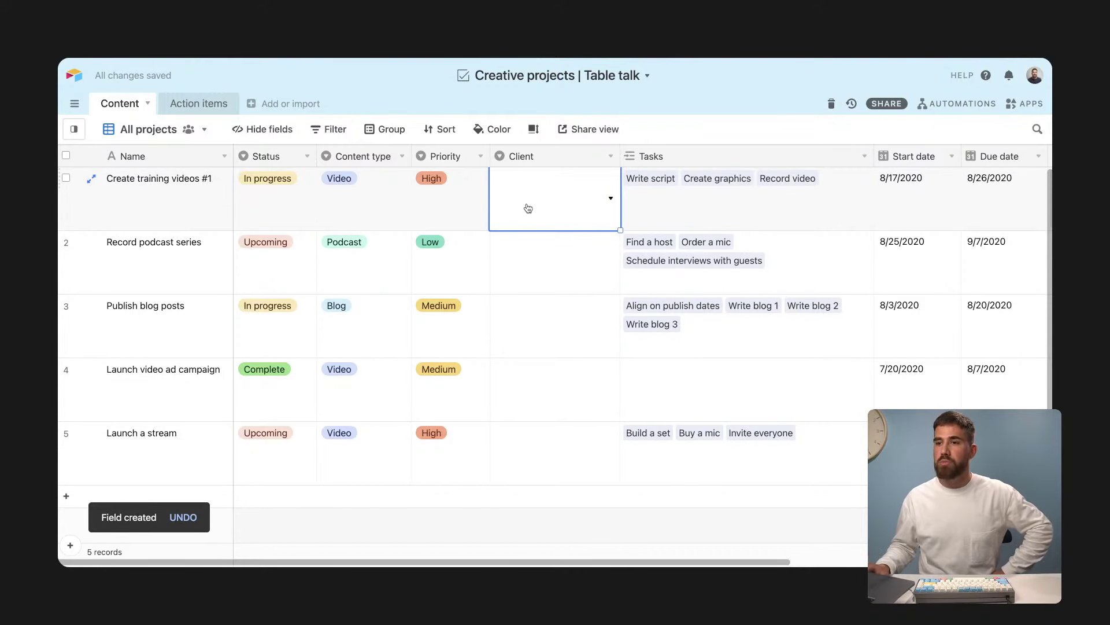
Step: Assign clients: Barcelona express, Connor marketplace, Stephen's construction company, Halley video store, Connor marketplace for Launch a stream
left_click(528, 208)
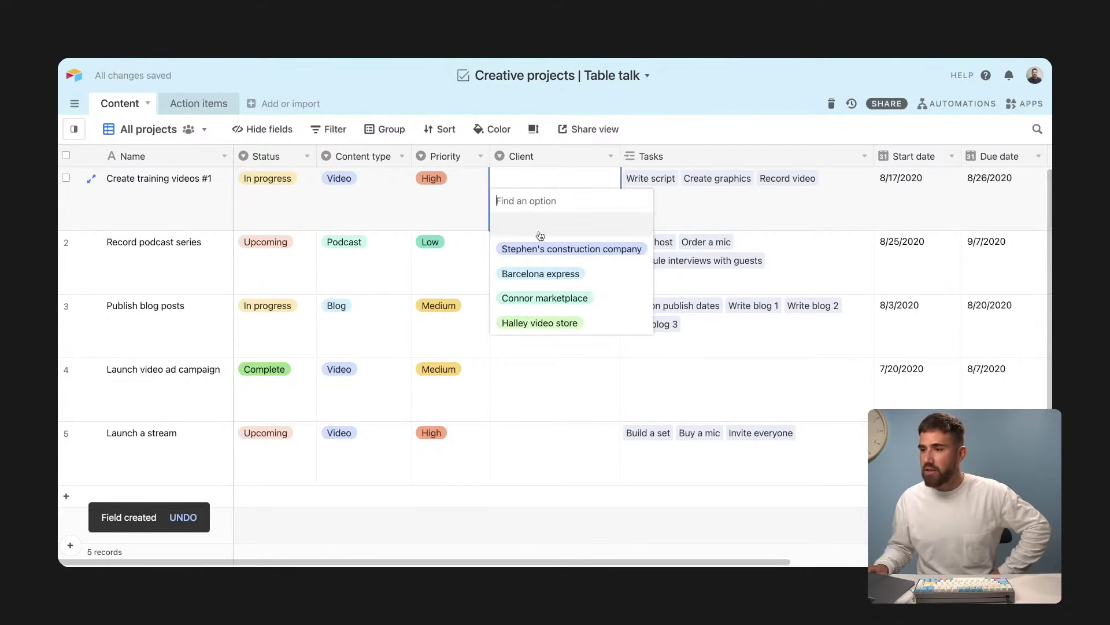
left_click(532, 273)
left_click(575, 263)
left_click(574, 263)
left_click(564, 361)
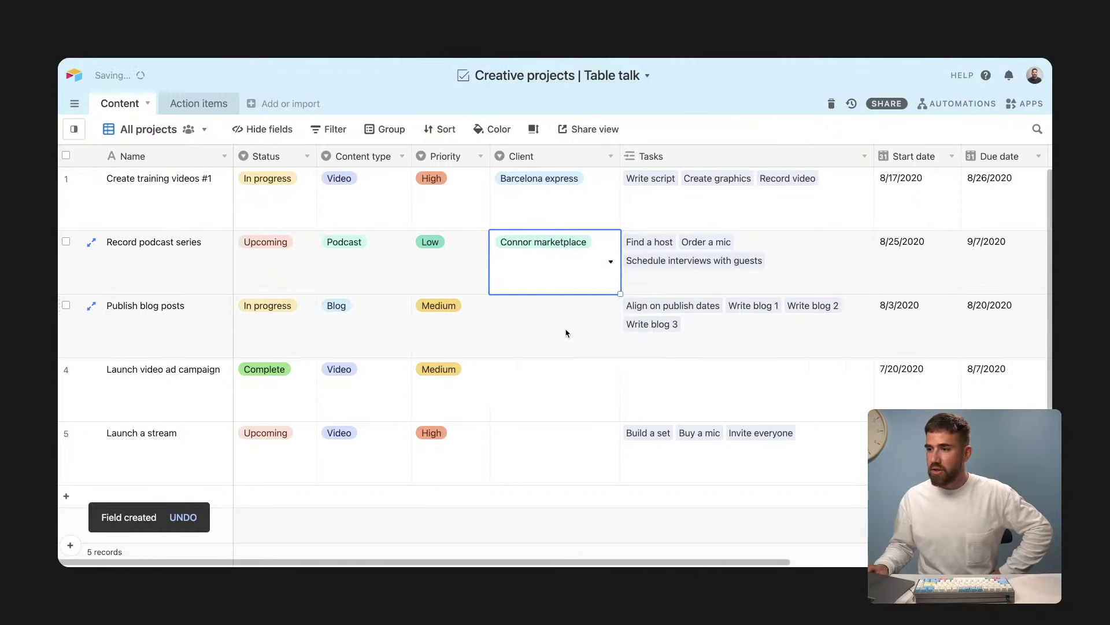
left_click(570, 329)
left_click(573, 328)
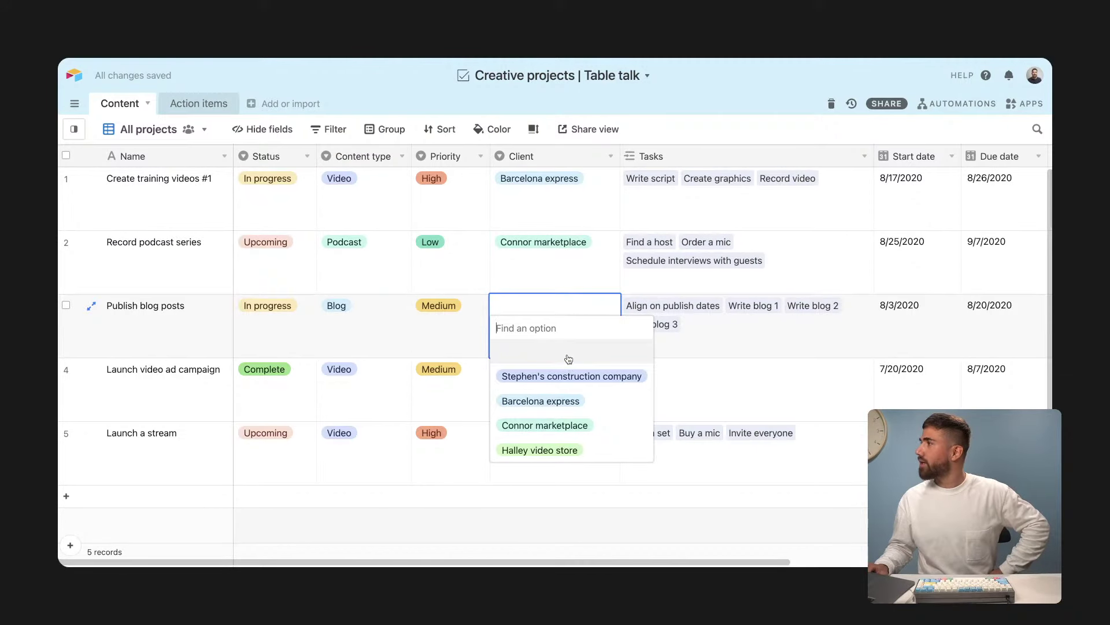
left_click(574, 376)
left_click(575, 376)
left_click(574, 376)
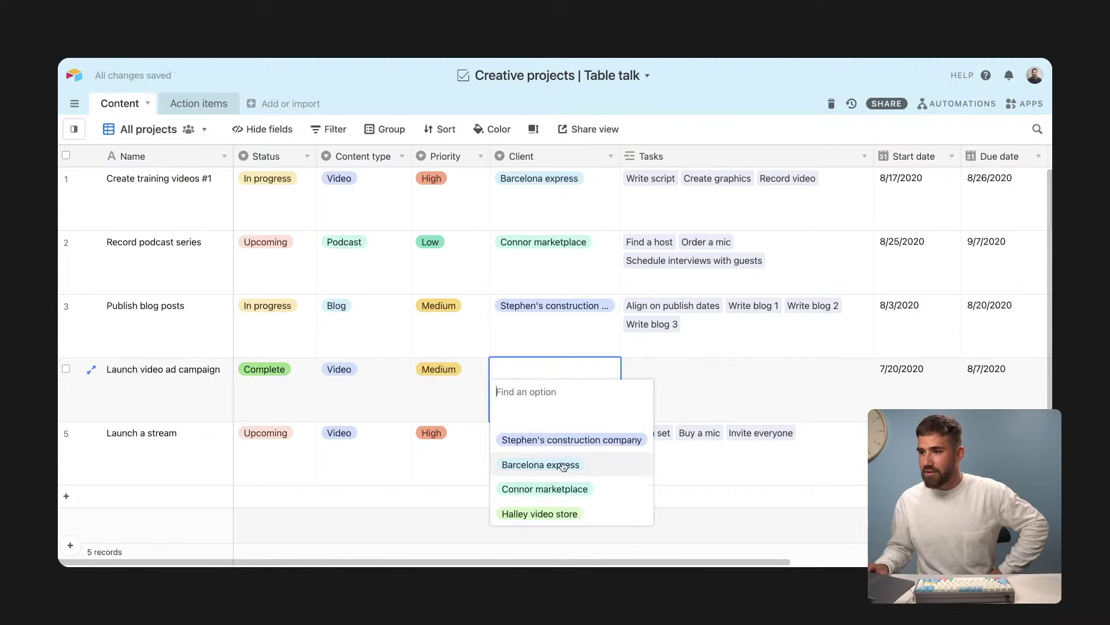
left_click(567, 513)
left_click(577, 449)
left_click(578, 449)
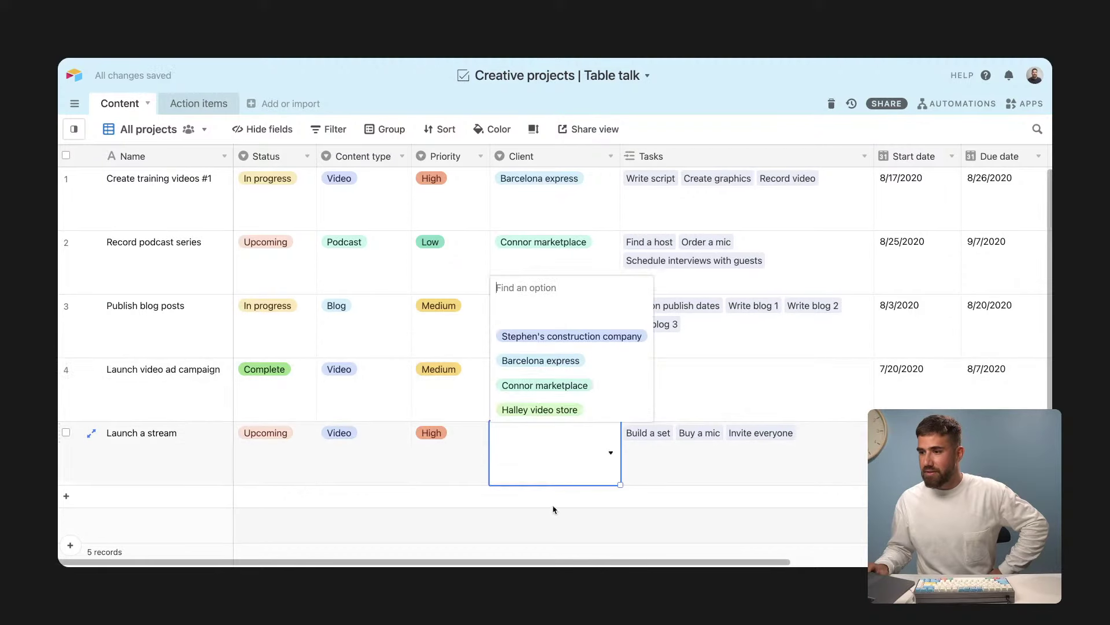
left_click(546, 385)
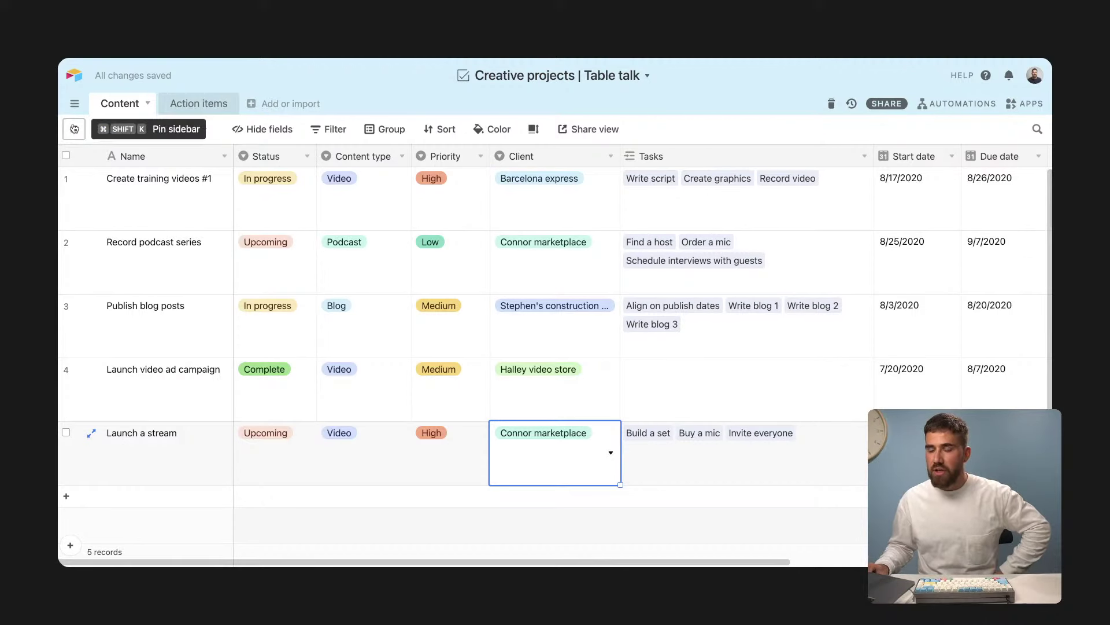
Step: Add a grid view named 'Project by client' and bring up its Group settings
mouse_move(74, 128)
left_click(149, 405)
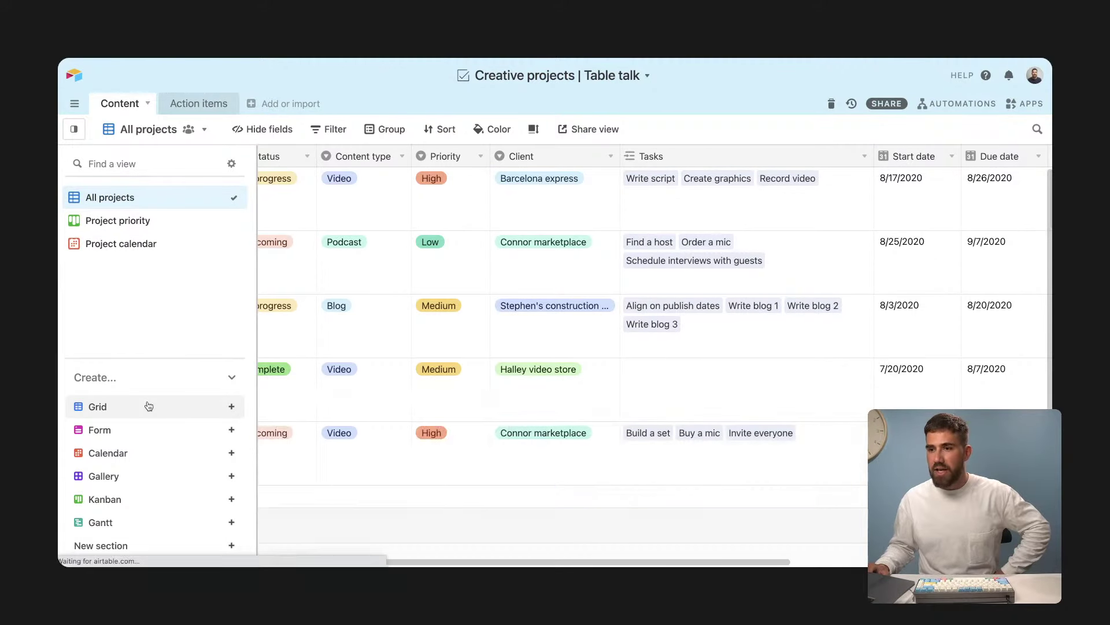
type("Project ")
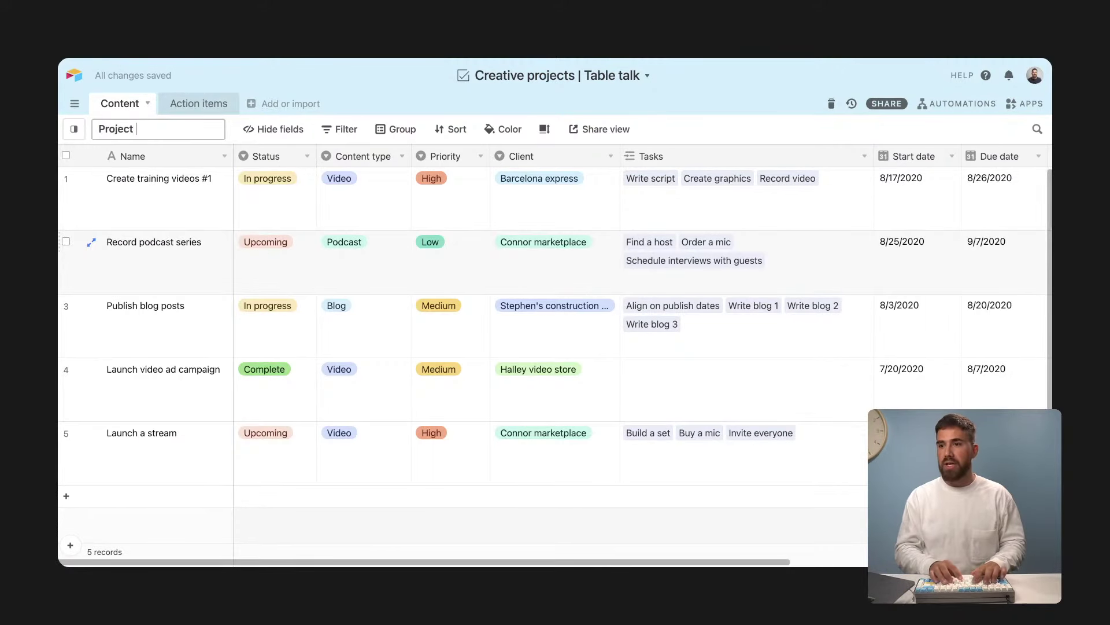
type("by client")
left_click(354, 191)
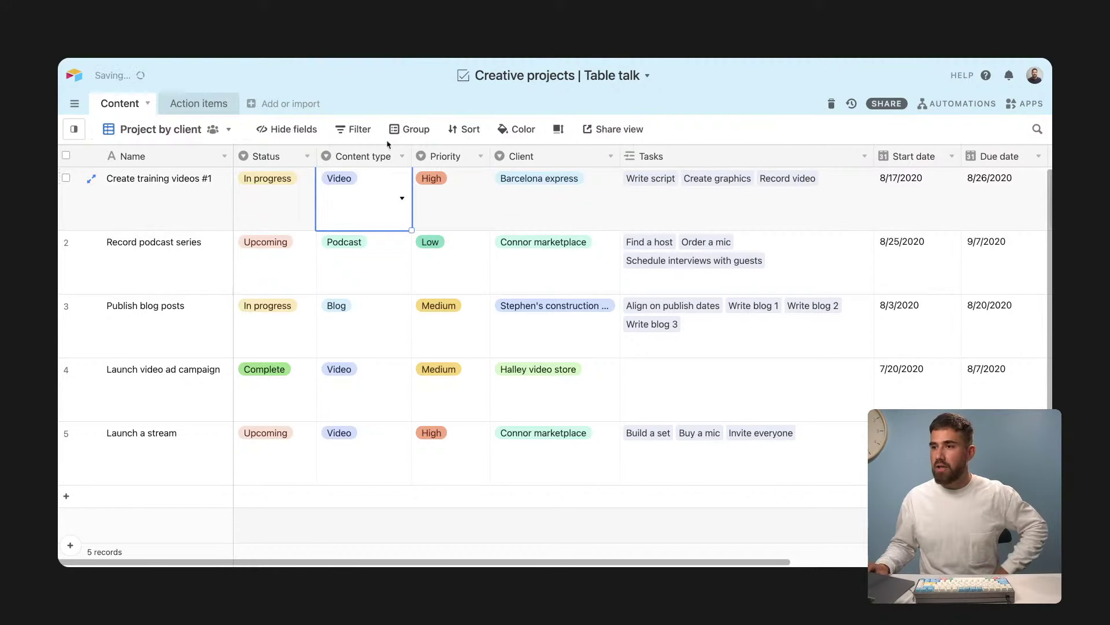
left_click(410, 131)
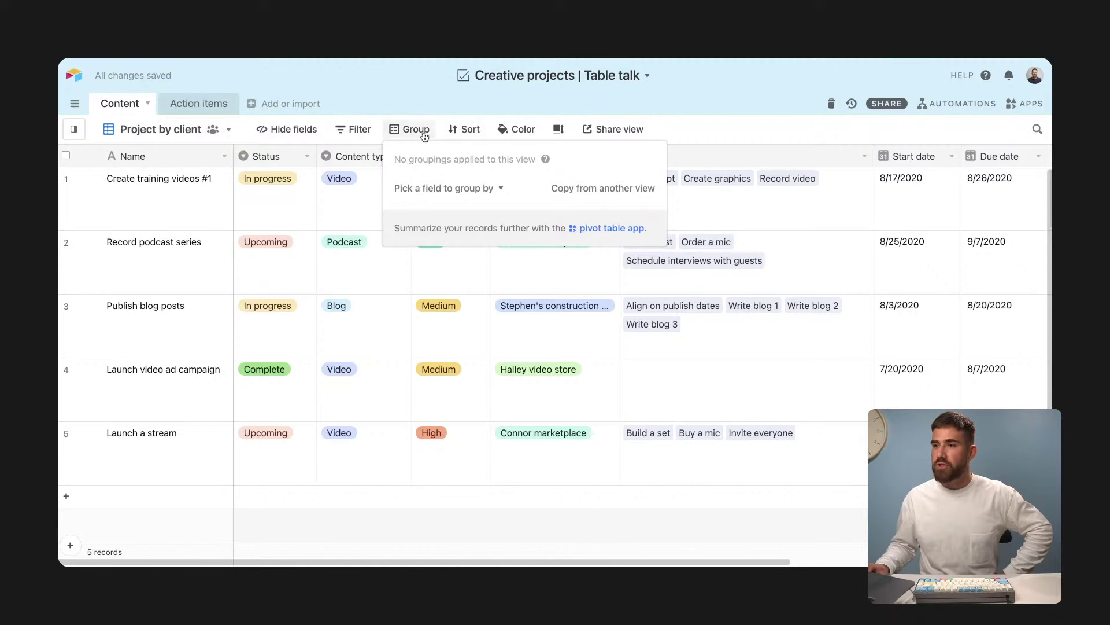
Step: Group the Project by client view by Client, then open the Client field's type settings
left_click(460, 190)
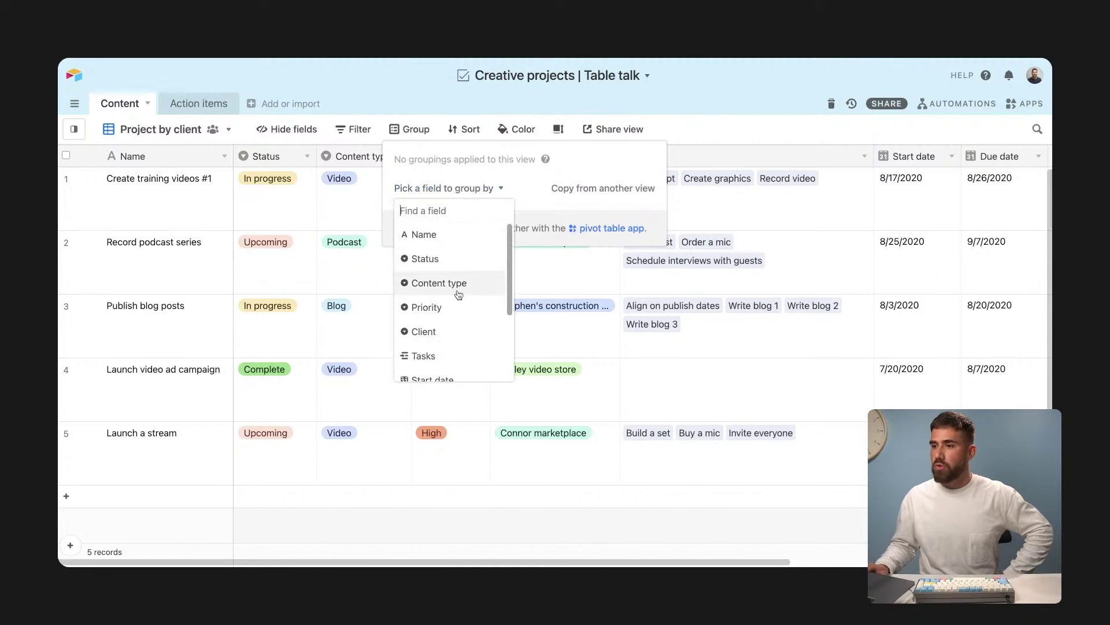
left_click(445, 330)
left_click(463, 340)
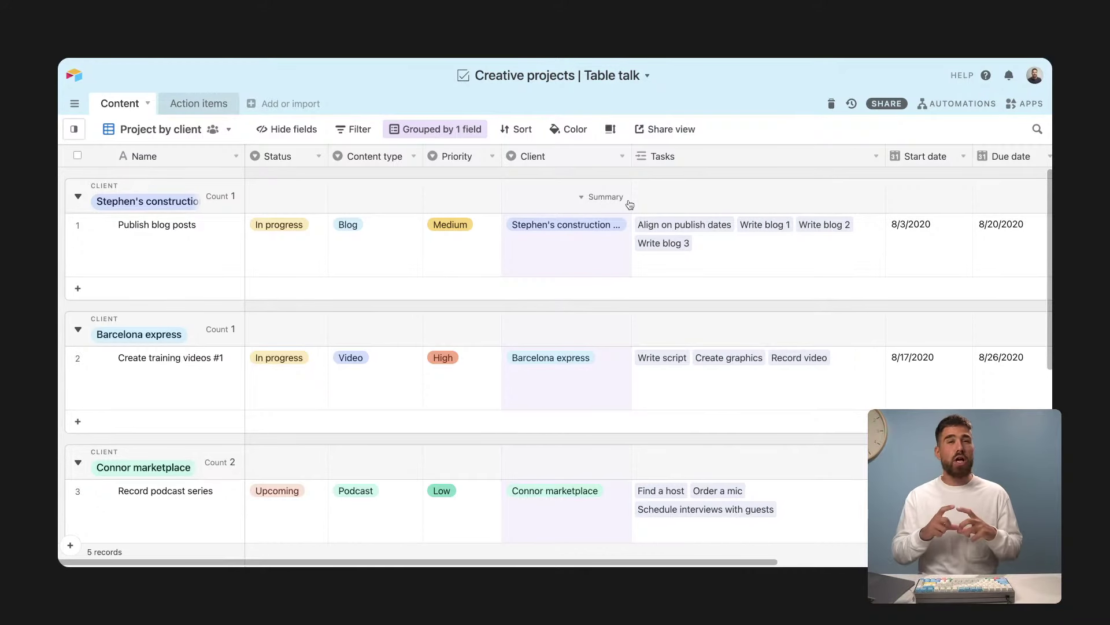
left_click(621, 157)
left_click(598, 179)
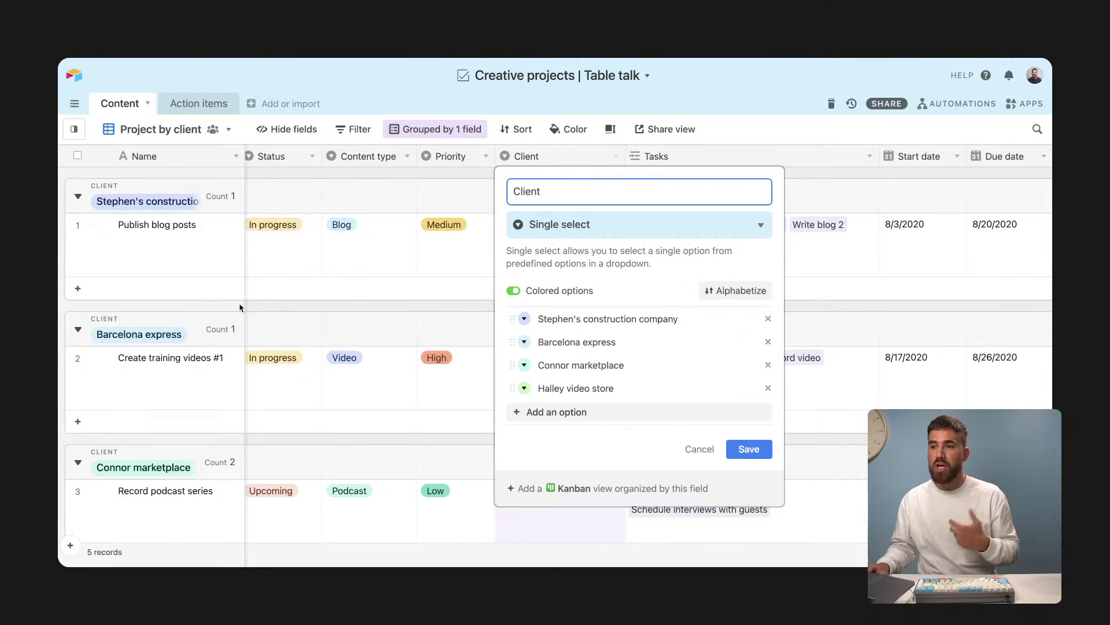
left_click(292, 256)
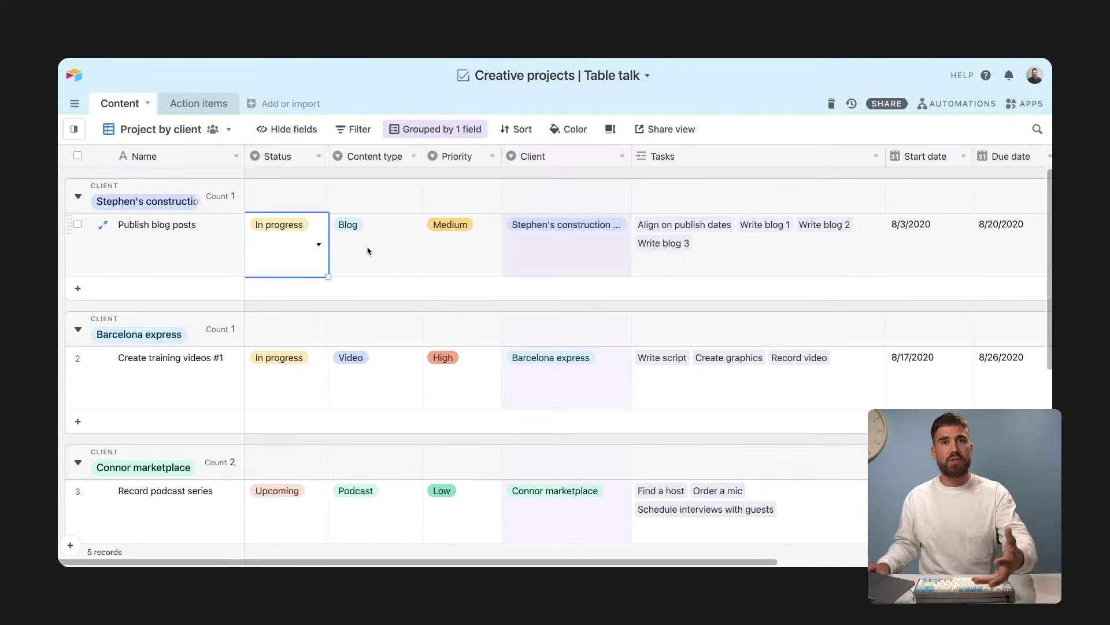
left_click(529, 242)
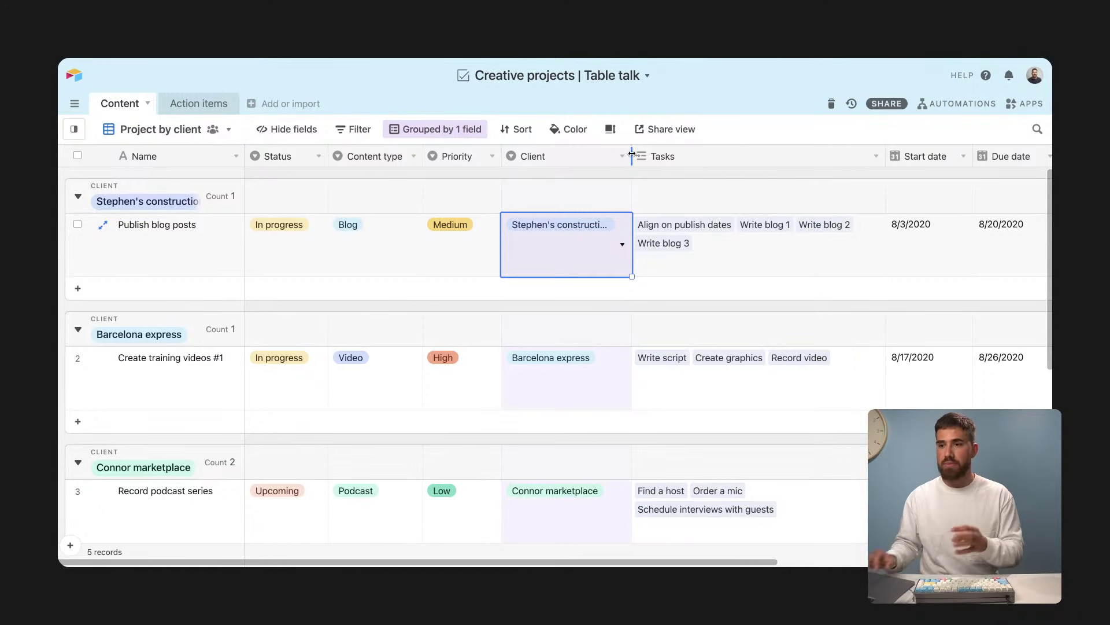
left_click(218, 255)
left_click(576, 251)
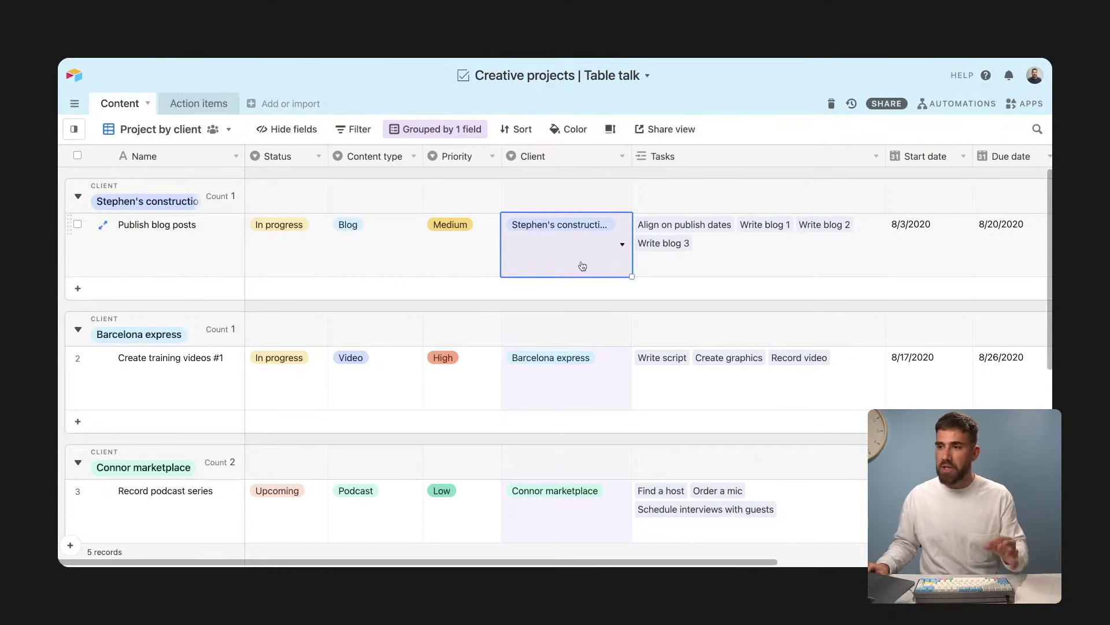
Step: Change Client to a Link to another record field pointing to a new table named Clients, and save
left_click(622, 157)
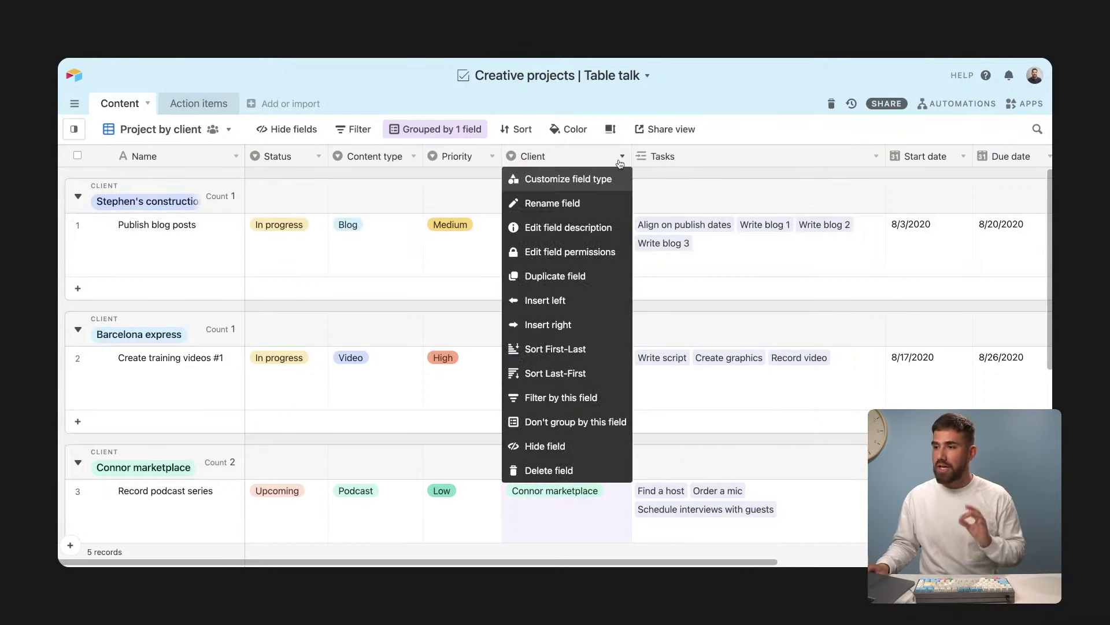
left_click(602, 180)
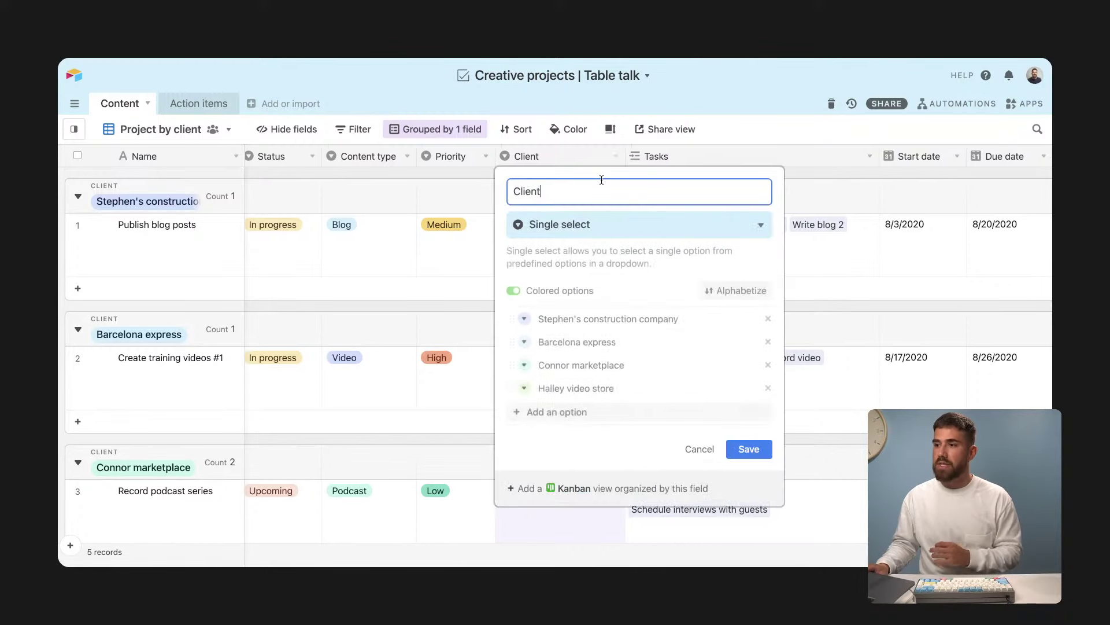
left_click(601, 224)
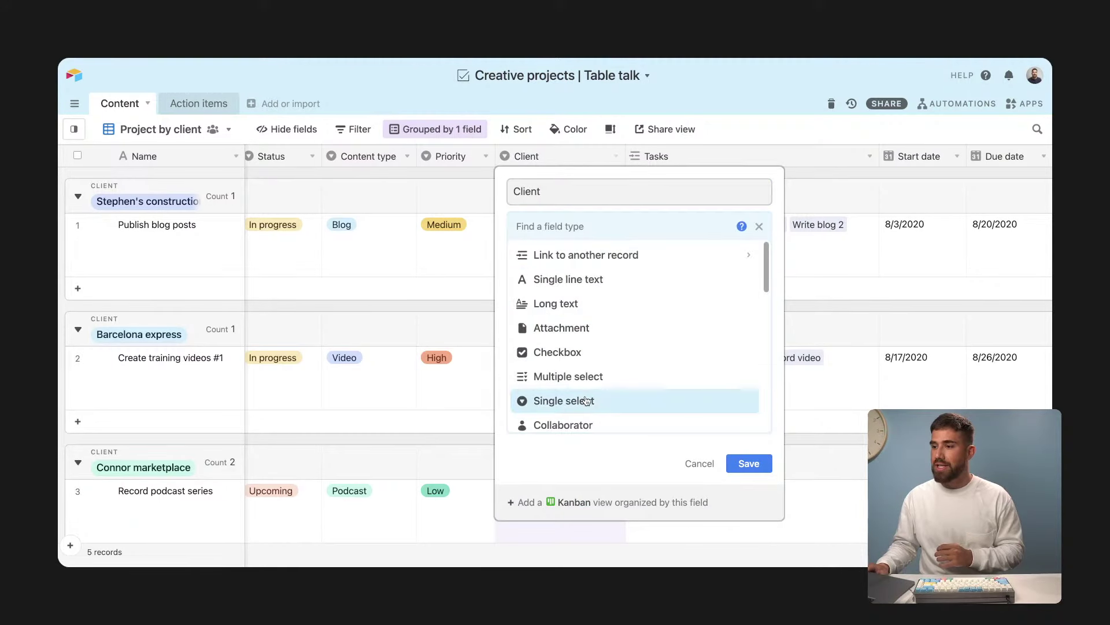
scroll(586, 400, "down", 1)
scroll(586, 400, "down", 3)
scroll(584, 398, "up", 5)
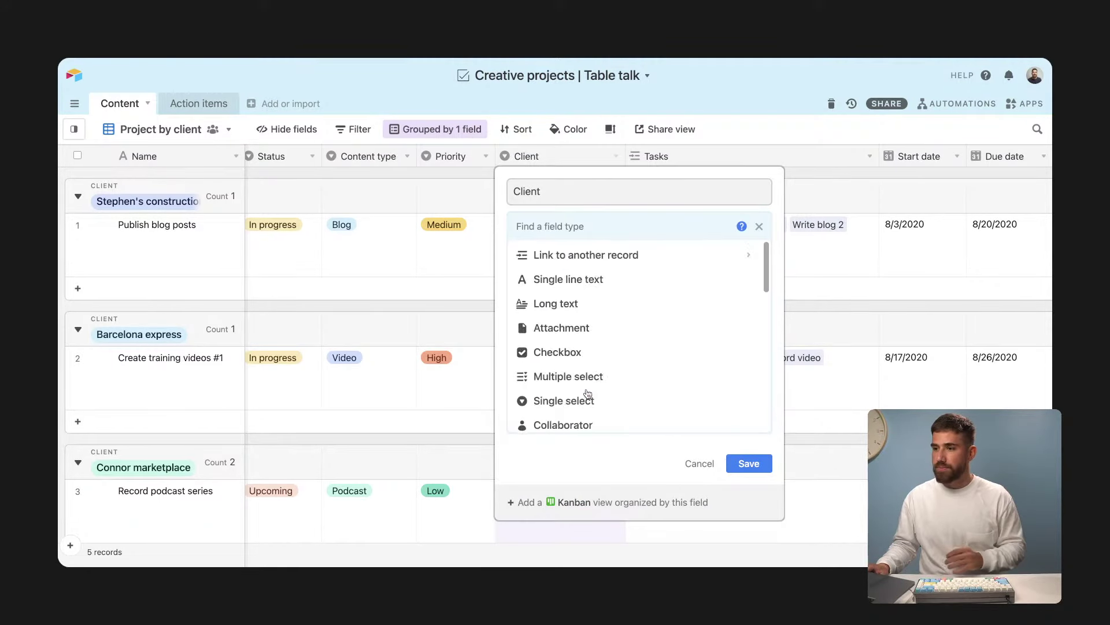
left_click(651, 257)
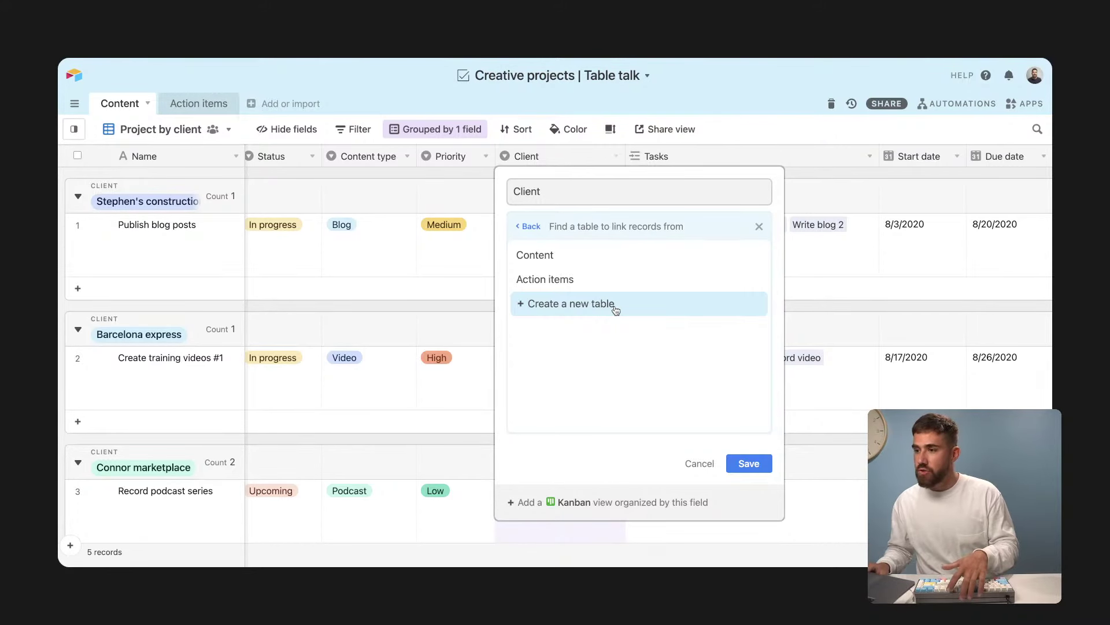
left_click(616, 310)
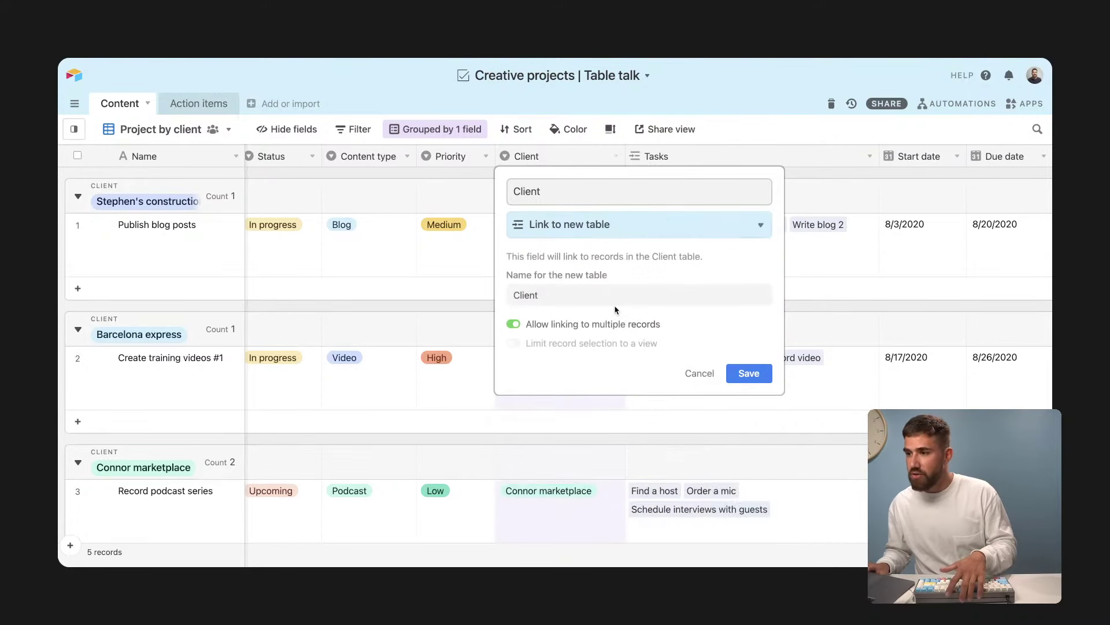
left_click(557, 285)
type("s")
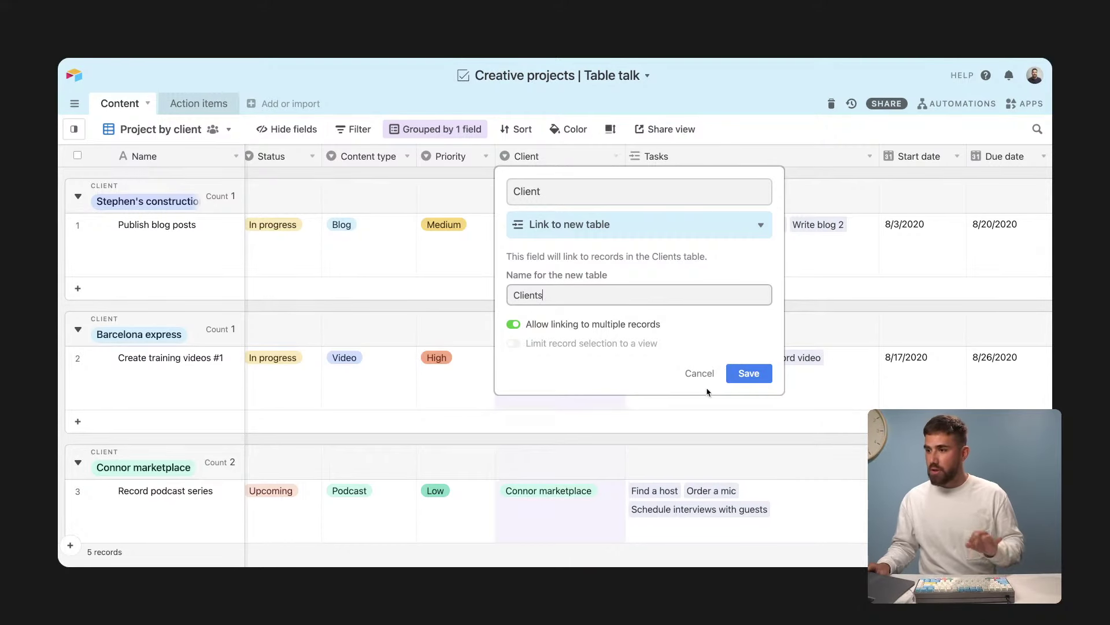
left_click(749, 374)
left_click(749, 375)
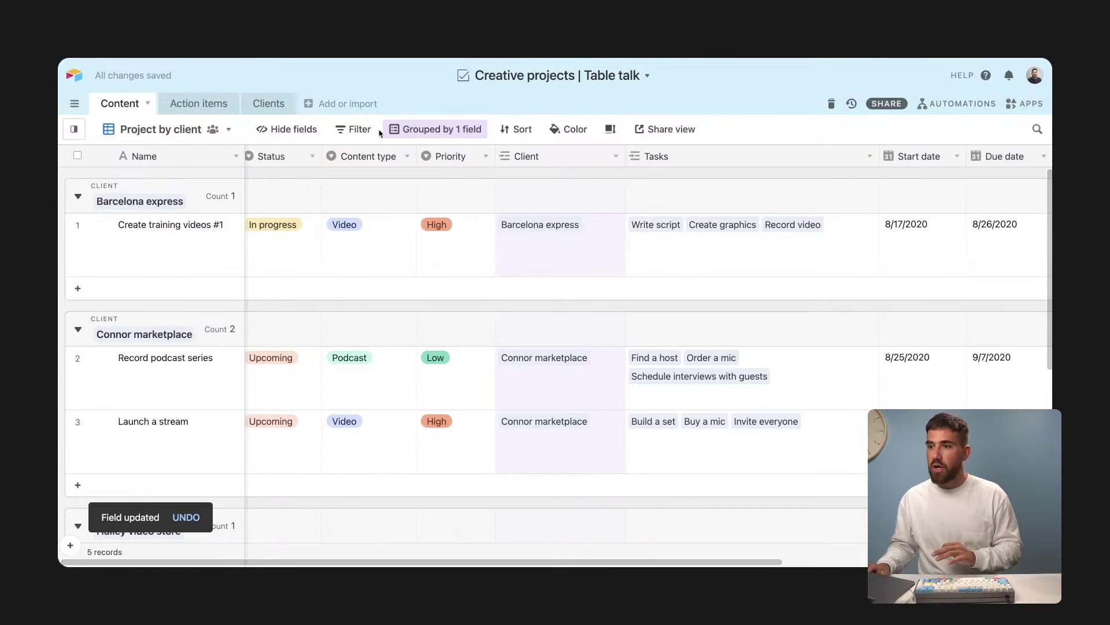
Step: In the Clients table, widen the Content column and add an Email-type field named Email
left_click(282, 107)
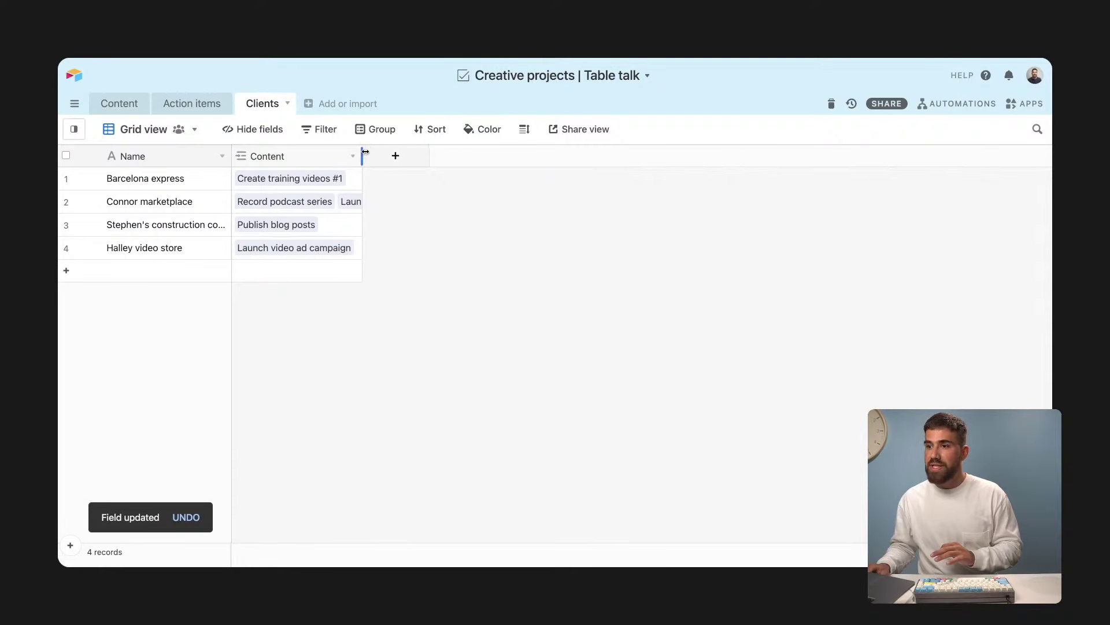
left_click_drag(362, 155, 454, 155)
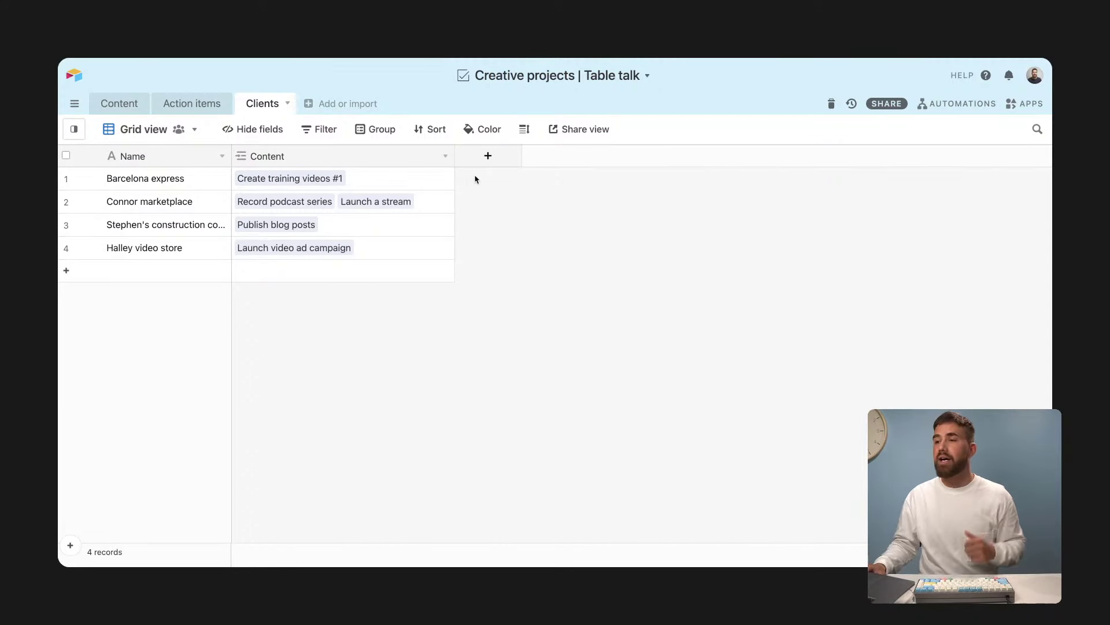
left_click(484, 159)
type("Email")
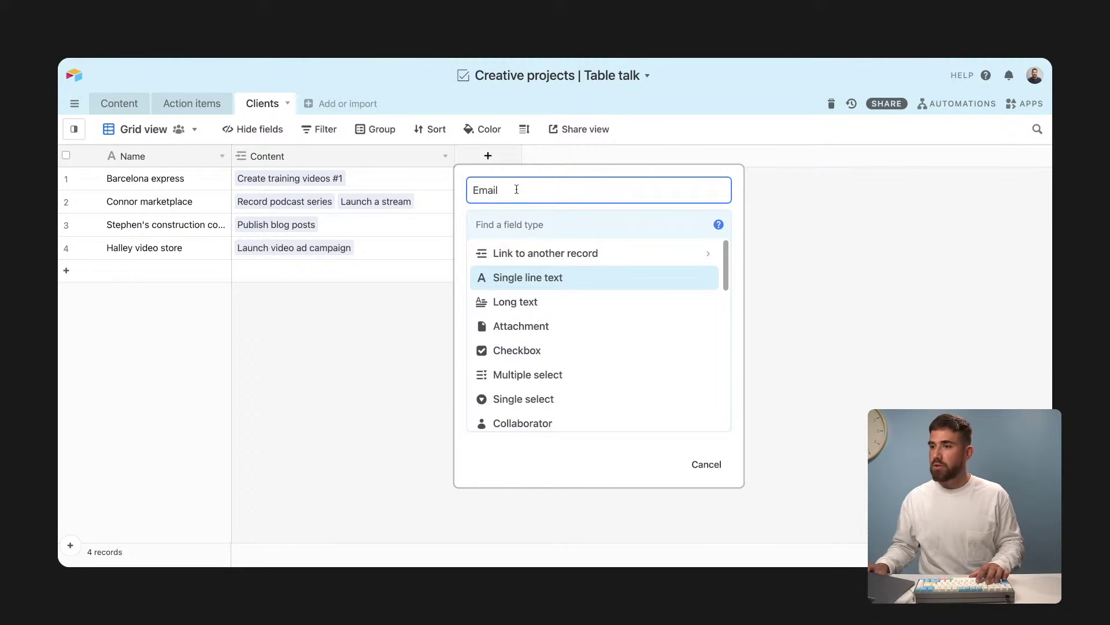
key("Tab")
type("email")
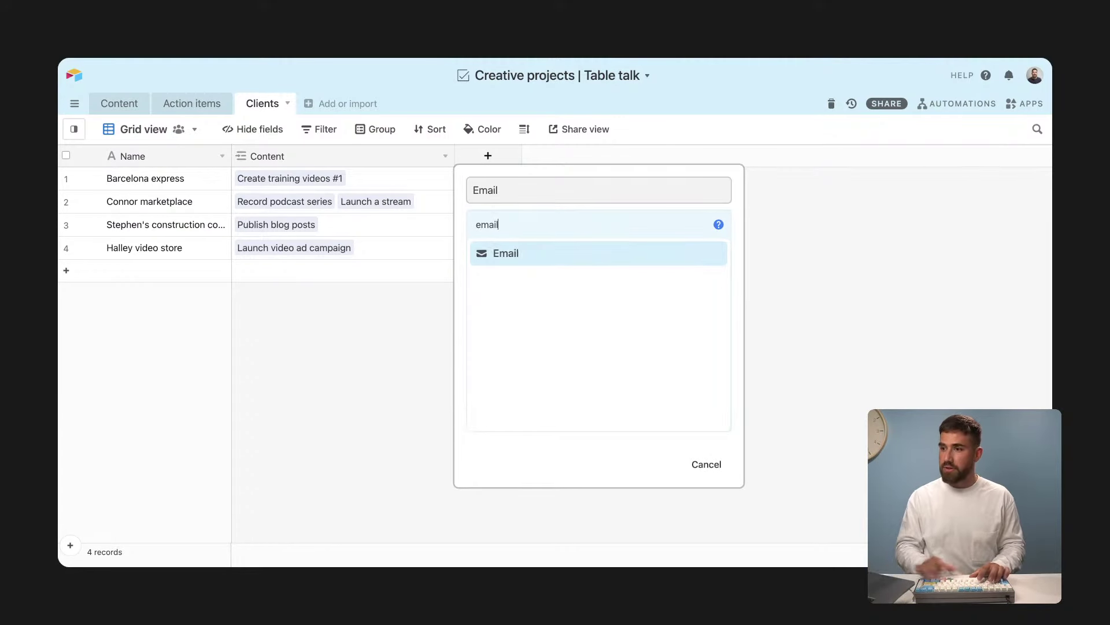
left_click(546, 249)
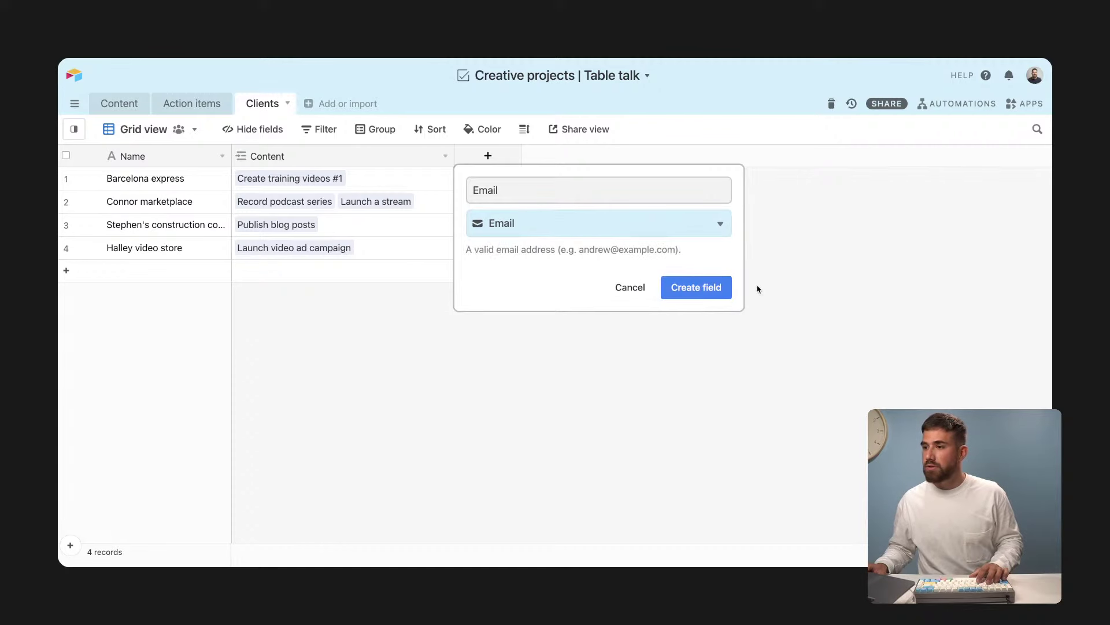
left_click(697, 287)
left_click(562, 178)
type("example")
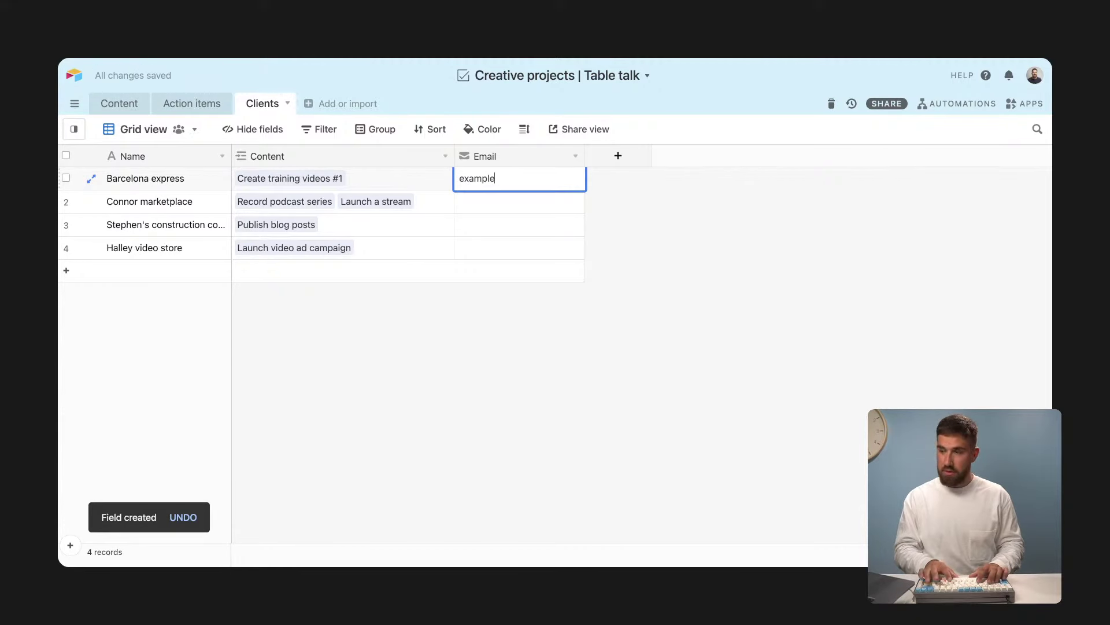
type("@airtable.com")
key("Return")
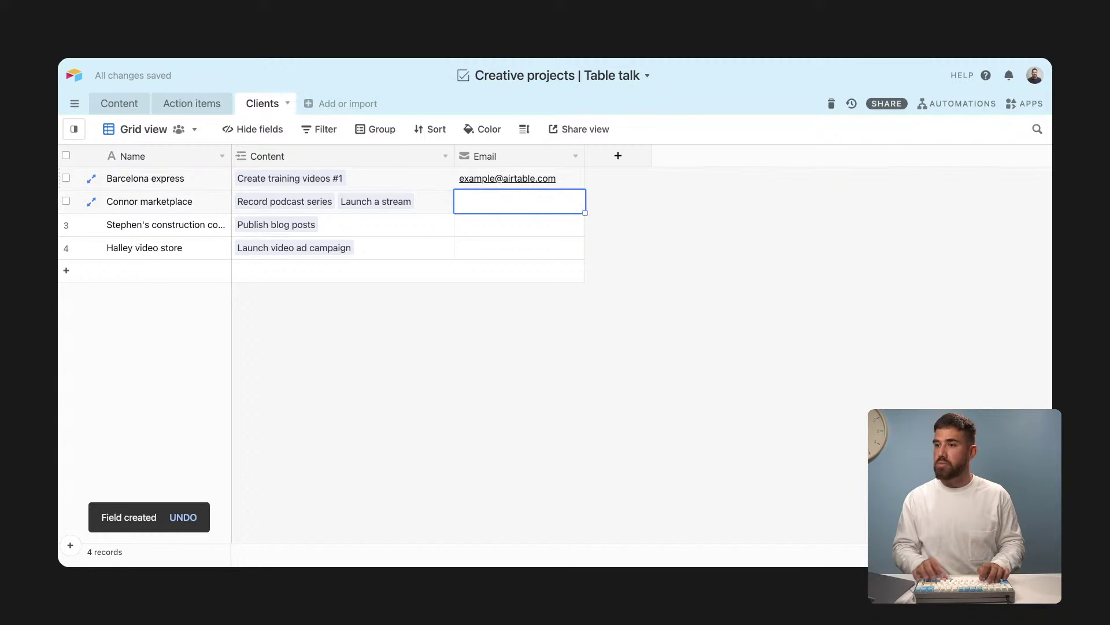
key("Up")
key("ctrl+c")
key("shift+Down")
key("shift+Down")
key("shift+Down")
key("ctrl+v")
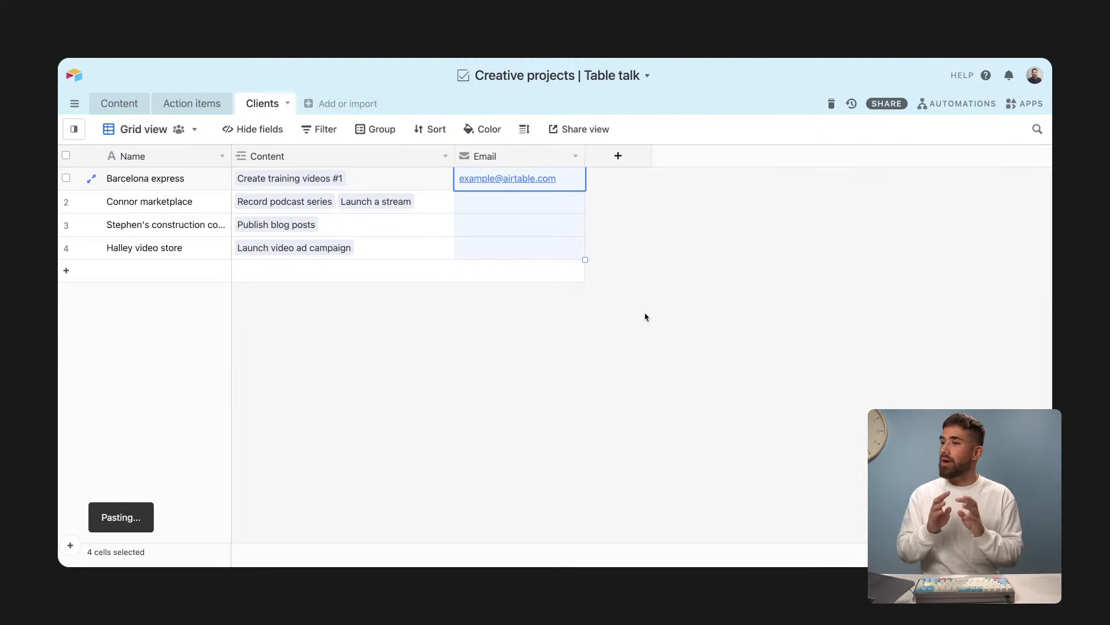
left_click(635, 319)
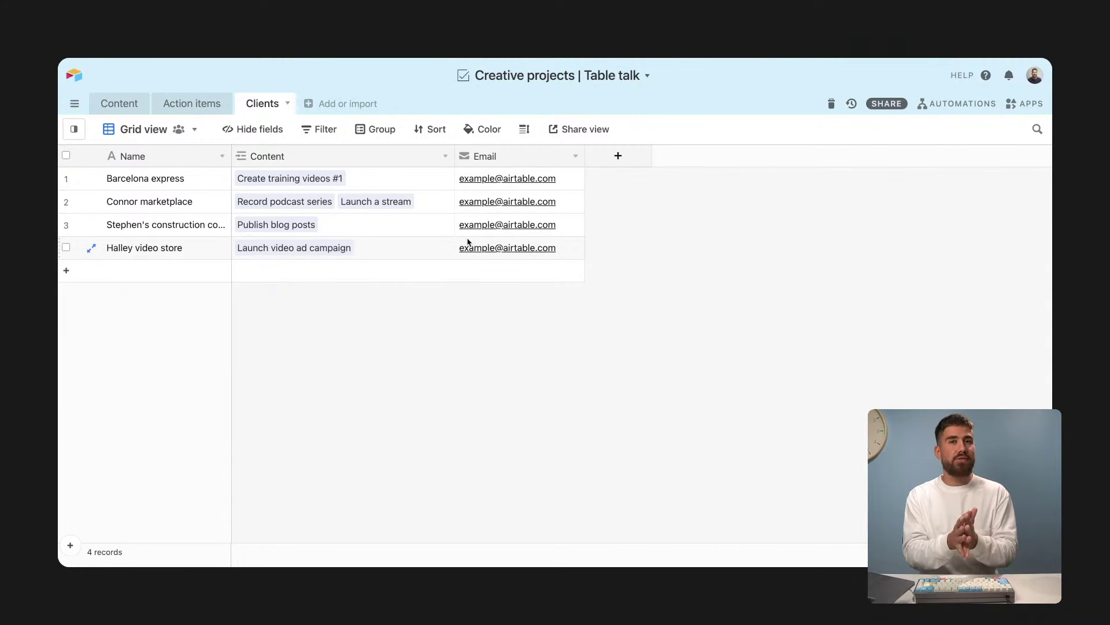
Step: Return to the Content table and step through the first project's Status, Content type, Priority and Client cells
left_click(119, 103)
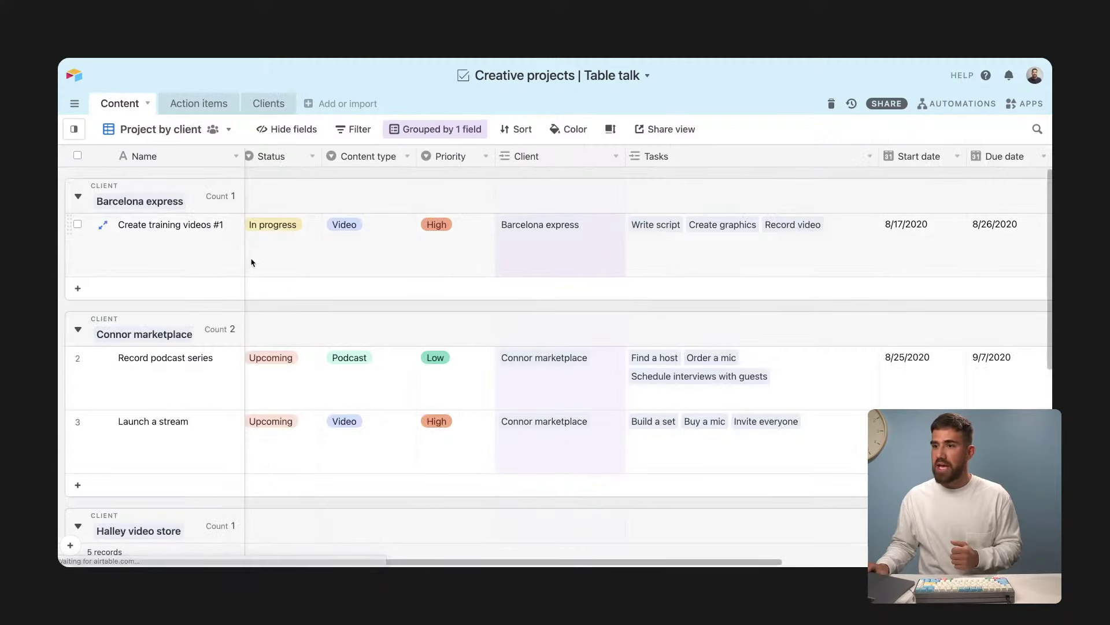
left_click(282, 255)
left_click(369, 260)
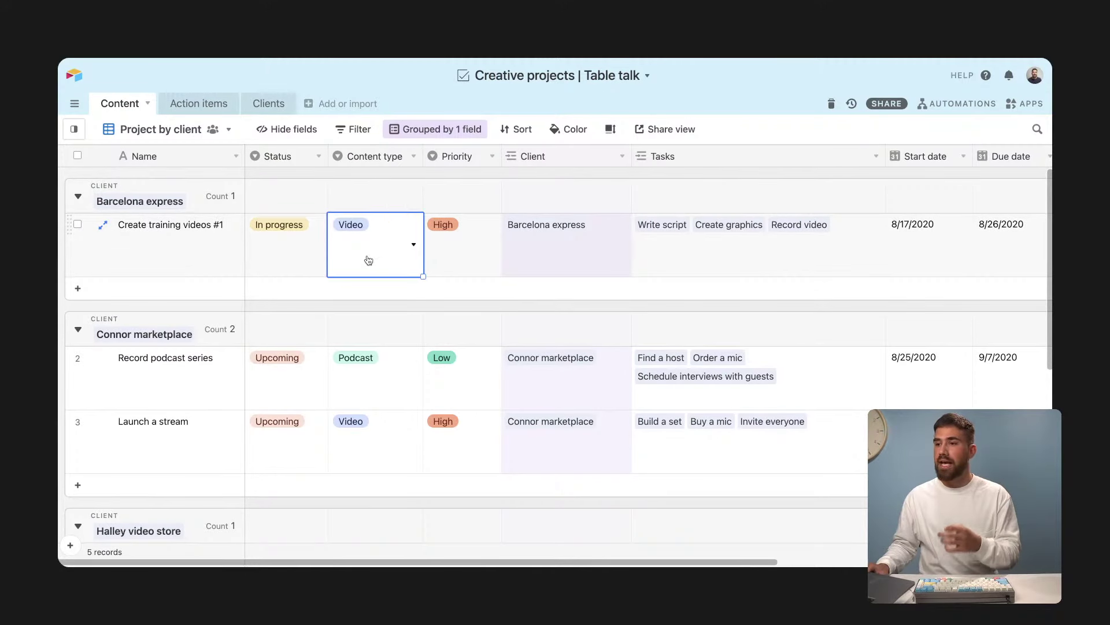
left_click(446, 260)
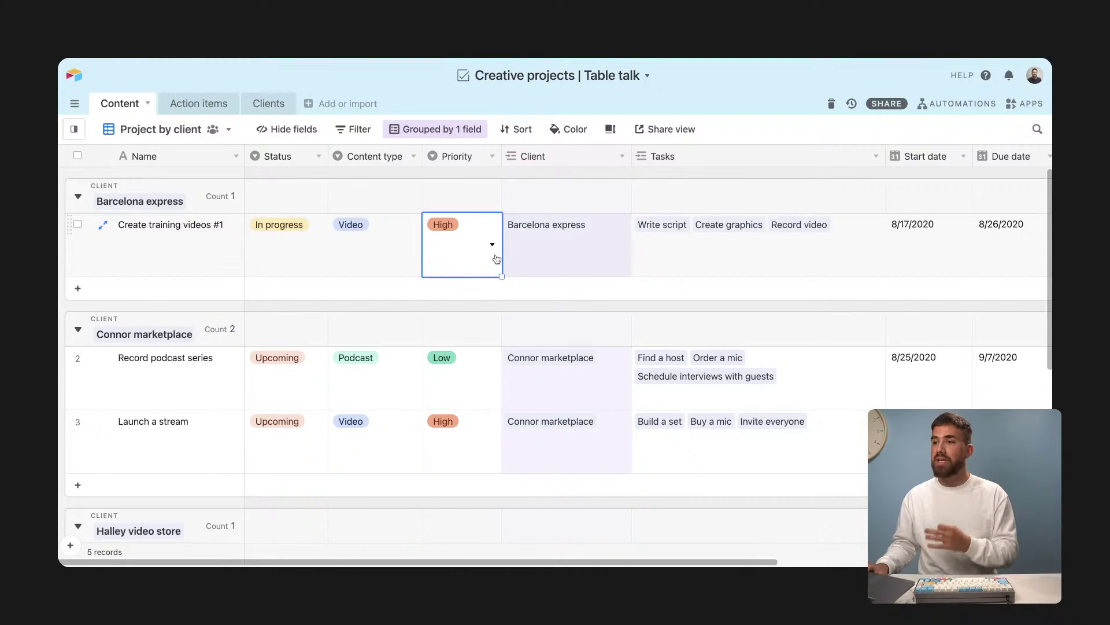
left_click(527, 254)
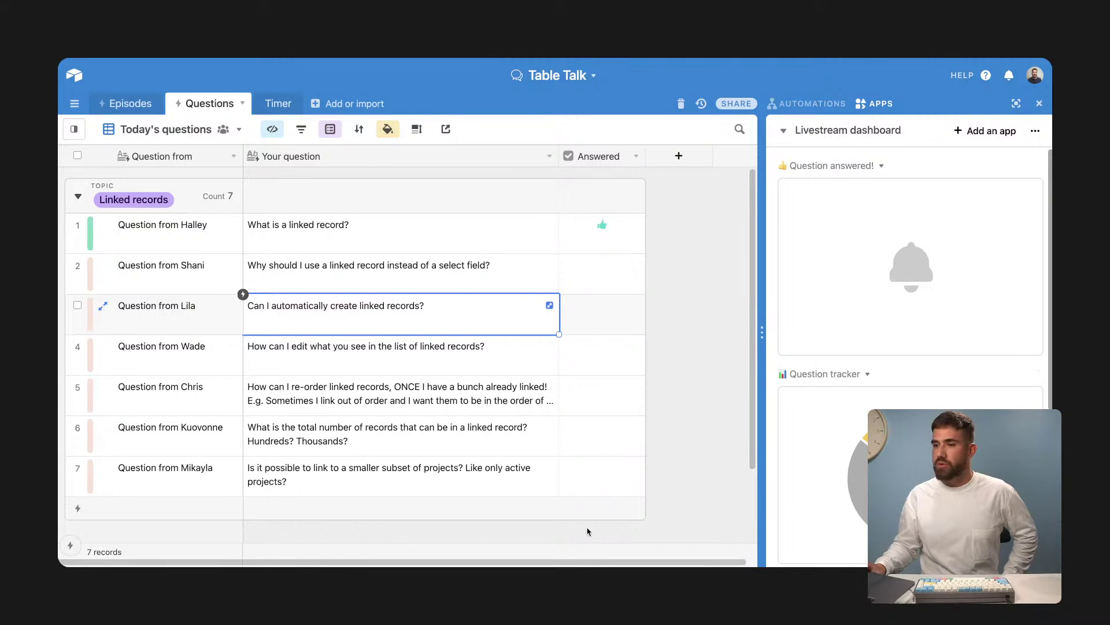
Step: Tick Answered on the second question and select the question about automatically creating linked records
left_click(601, 265)
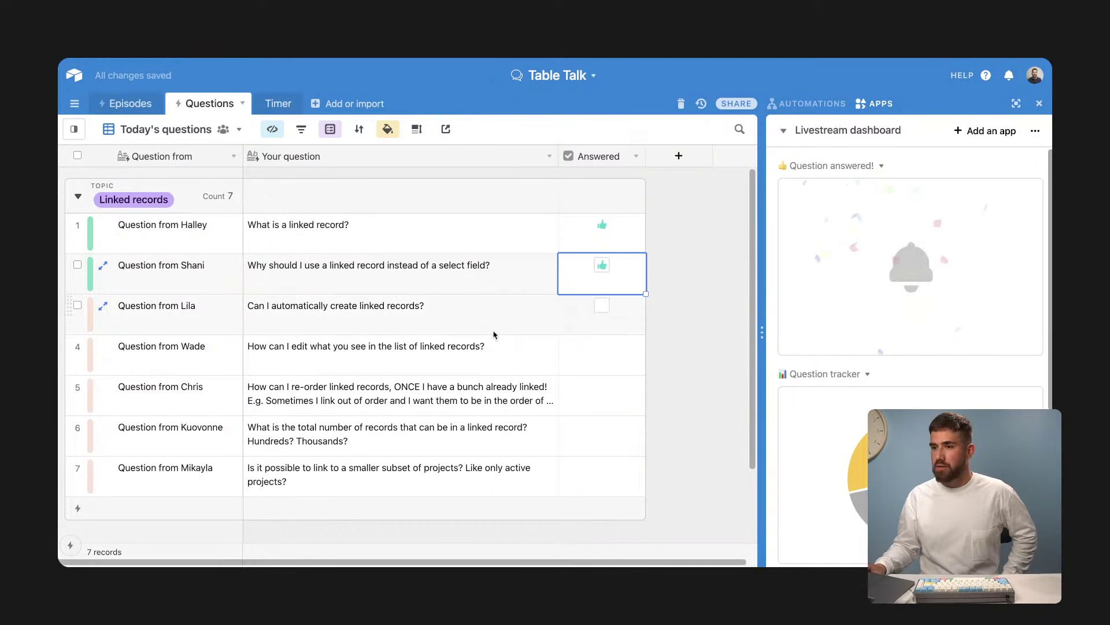
left_click(381, 319)
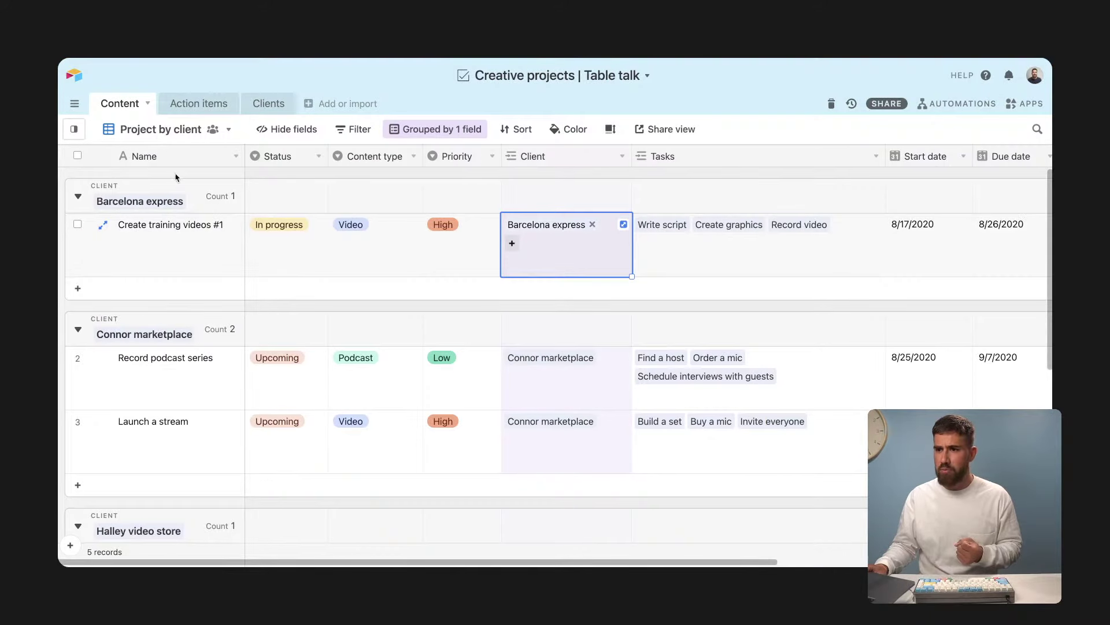
scroll(176, 176, "down", 2)
scroll(178, 176, "down", 2)
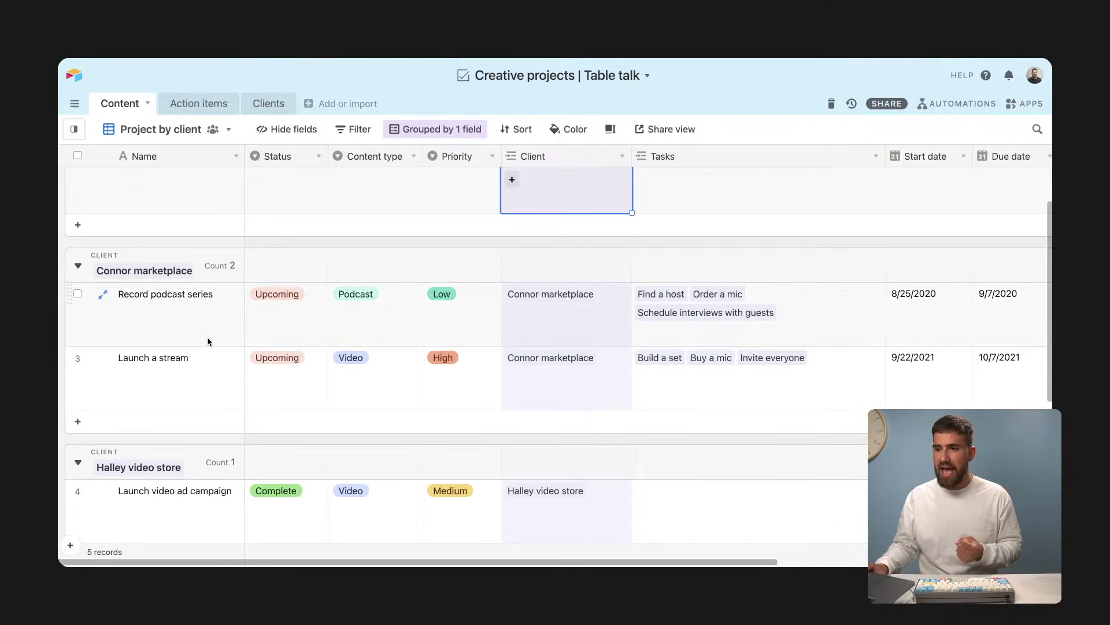
scroll(207, 260, "up", 3)
left_click(381, 250)
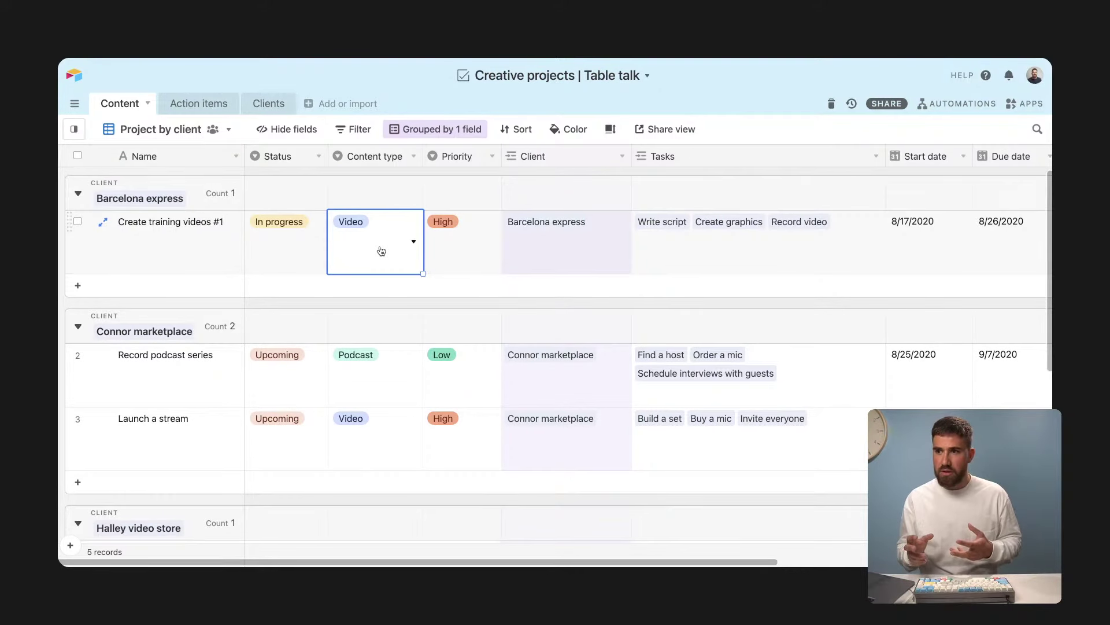
left_click(713, 254)
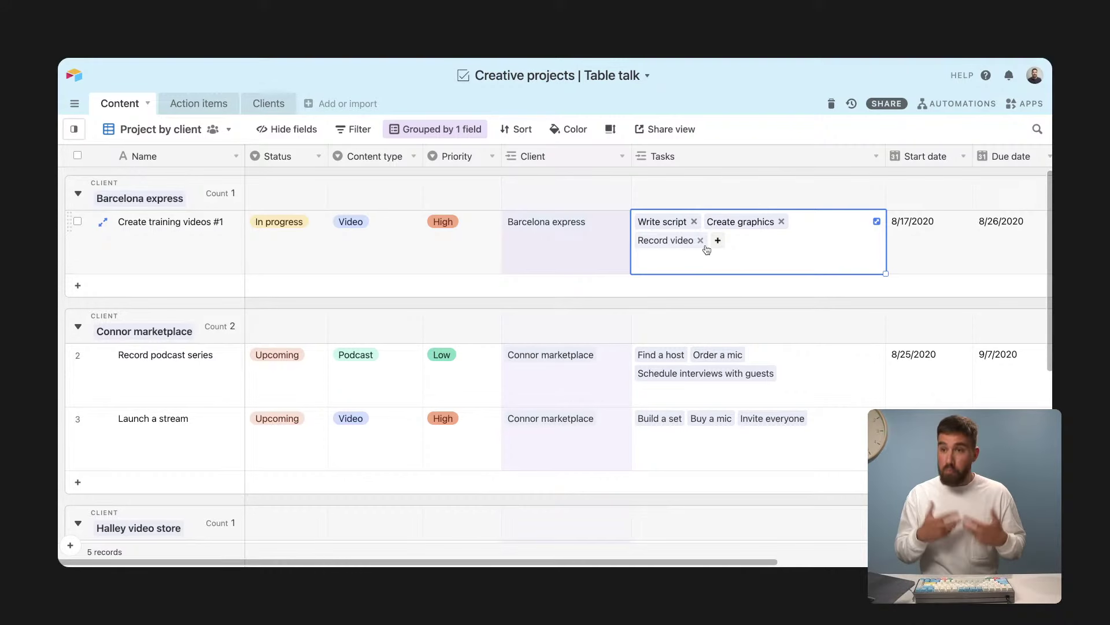
left_click(213, 114)
left_click(213, 110)
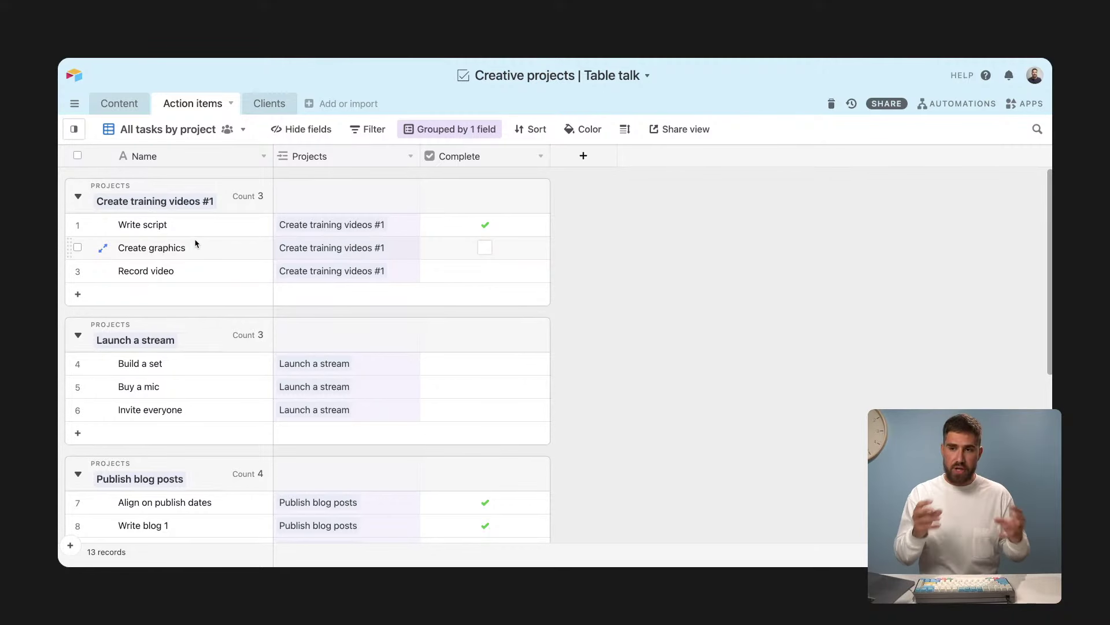
left_click(198, 236)
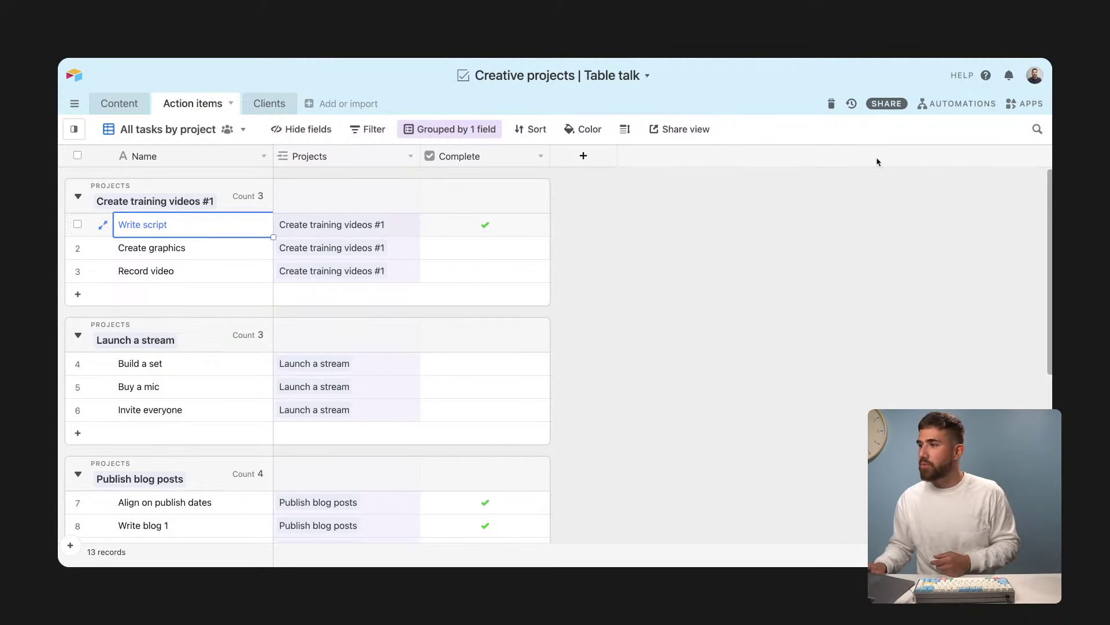
left_click(930, 109)
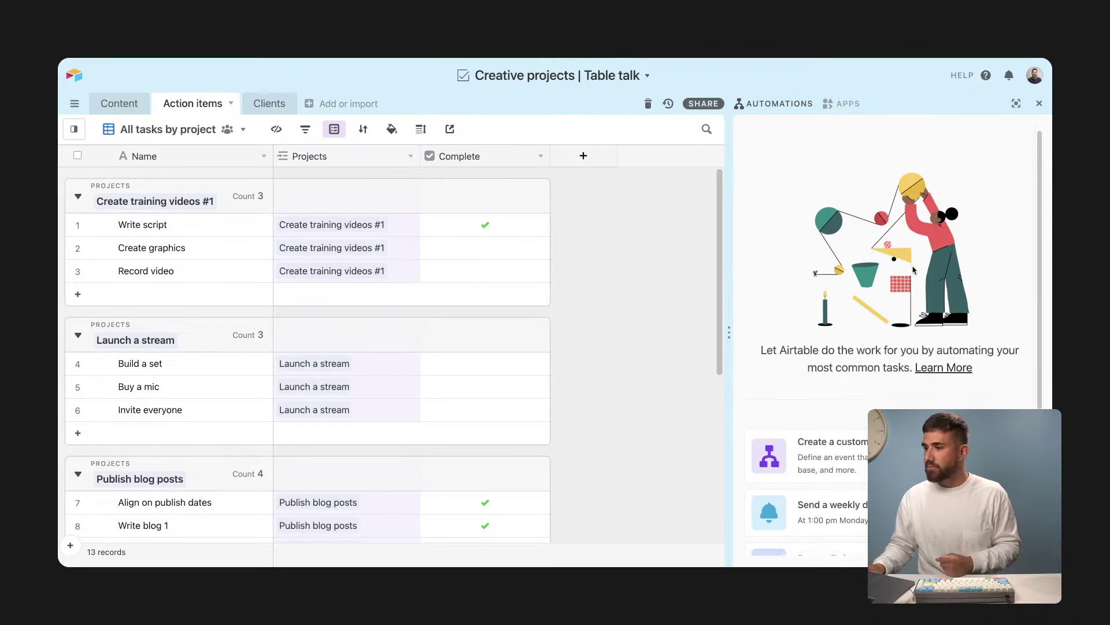
Step: Create a custom automation and name it 'Video action items'
scroll(921, 156, "down", 2)
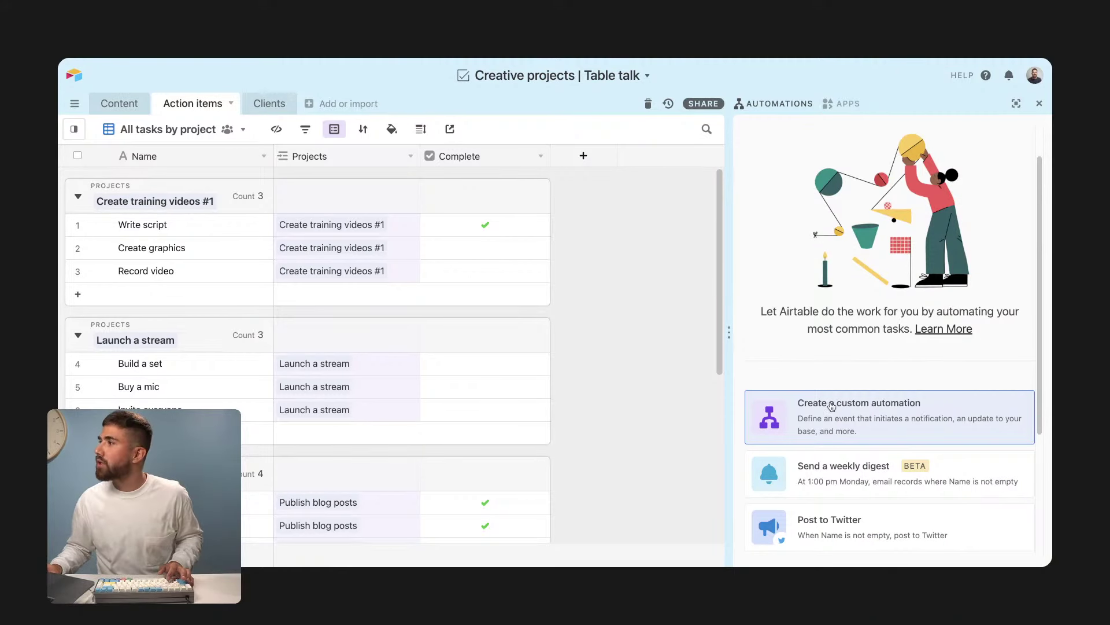
left_click(844, 416)
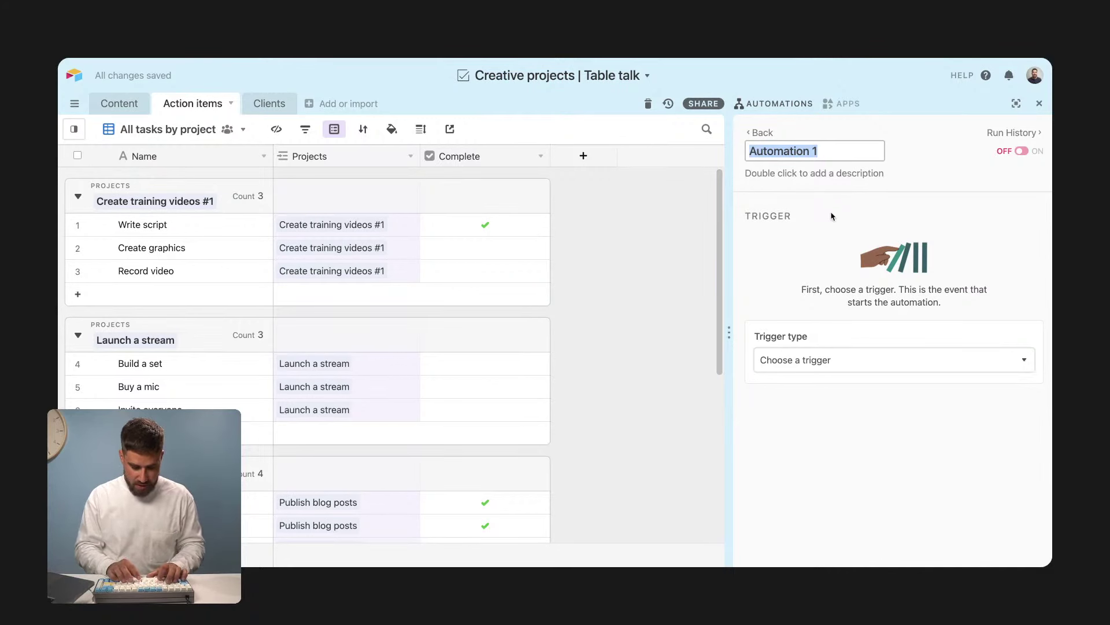
type("Video action item")
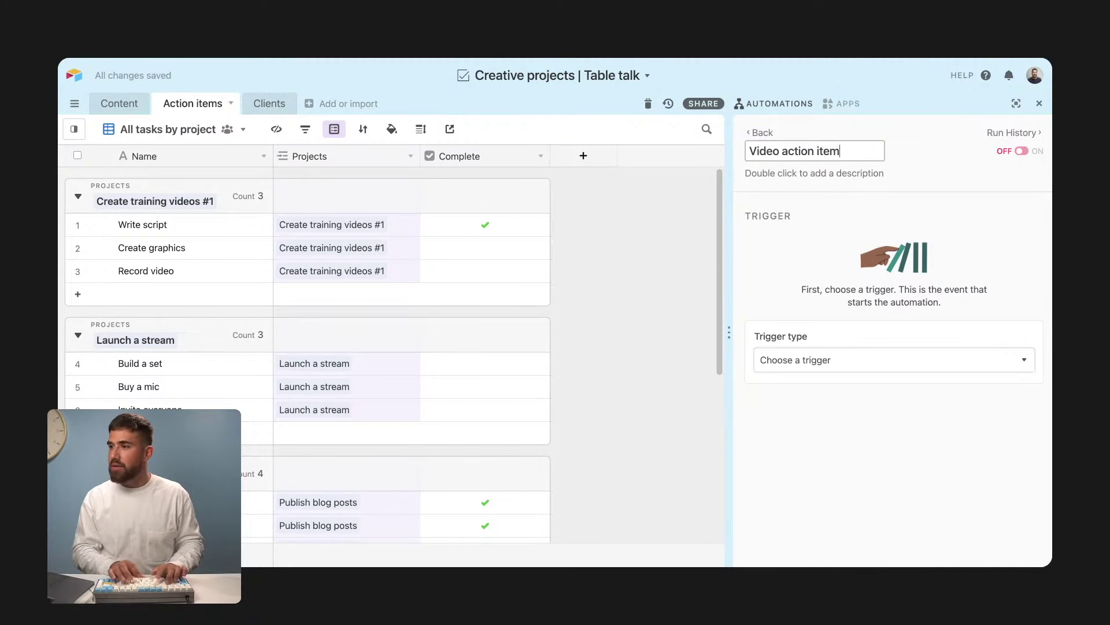
type("s")
key("Return")
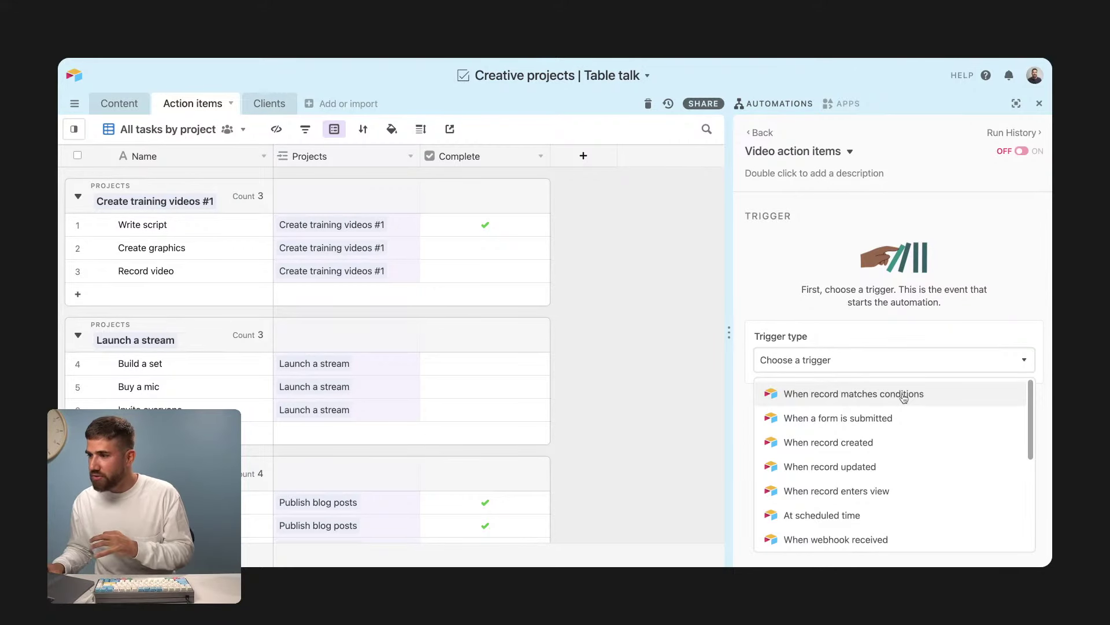
Step: Set a 'When record matches conditions' trigger on the Content table and show the Content grid
left_click(903, 394)
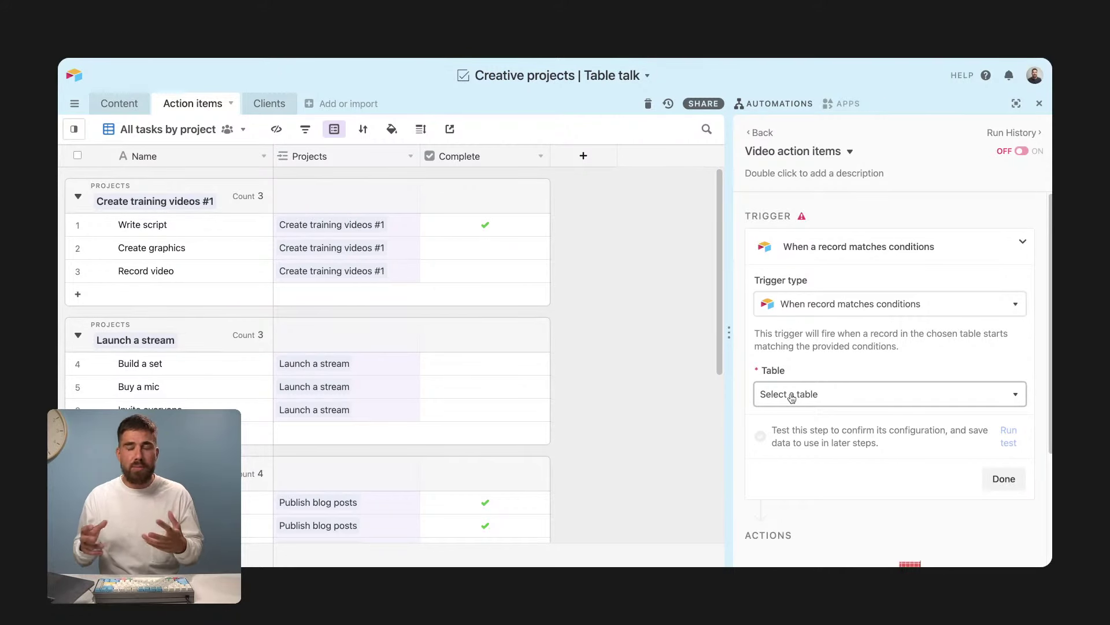
left_click(792, 396)
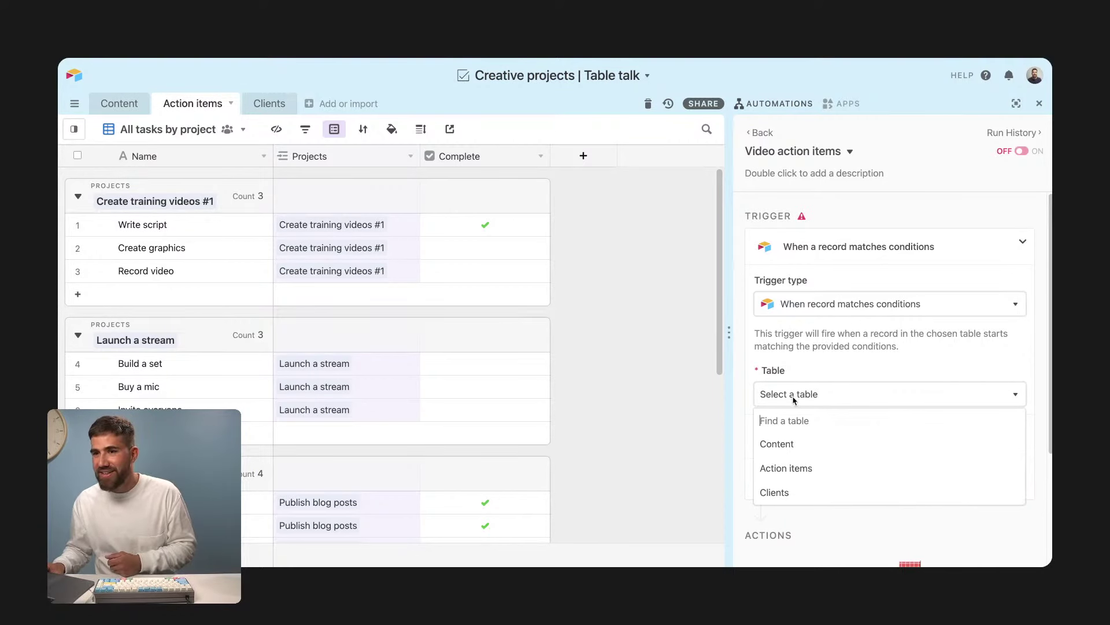
left_click(804, 449)
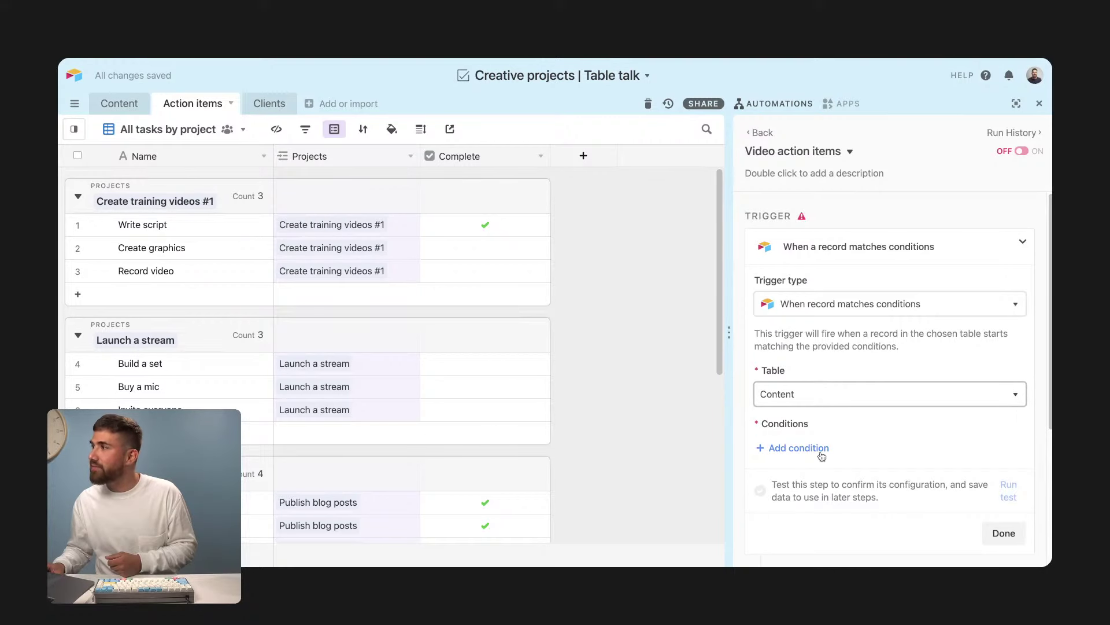
left_click(120, 104)
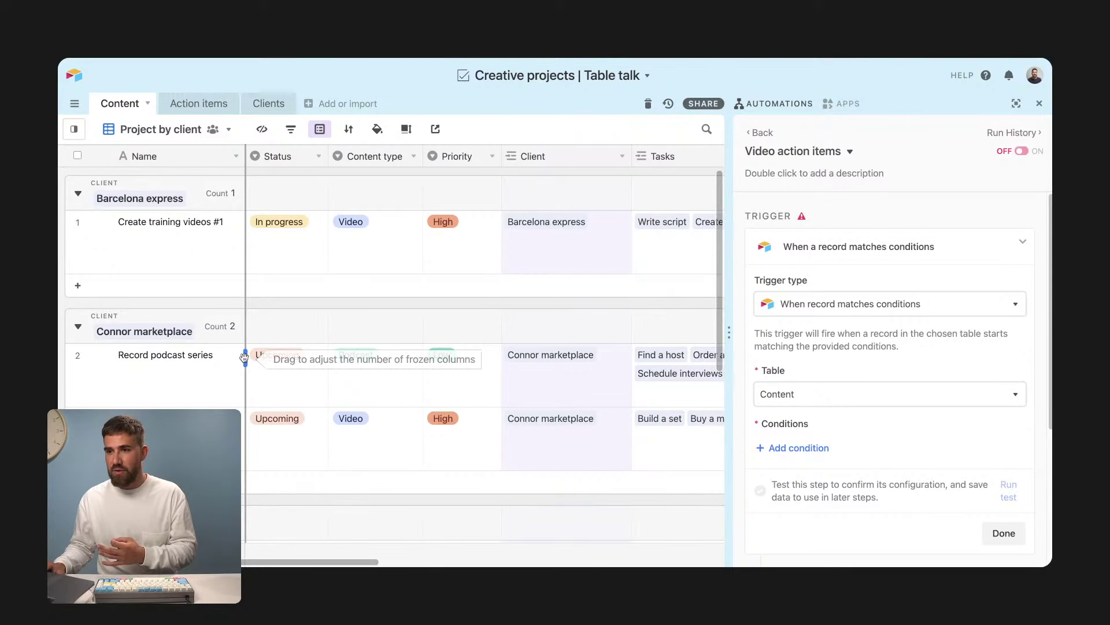
scroll(245, 357, "down", 1)
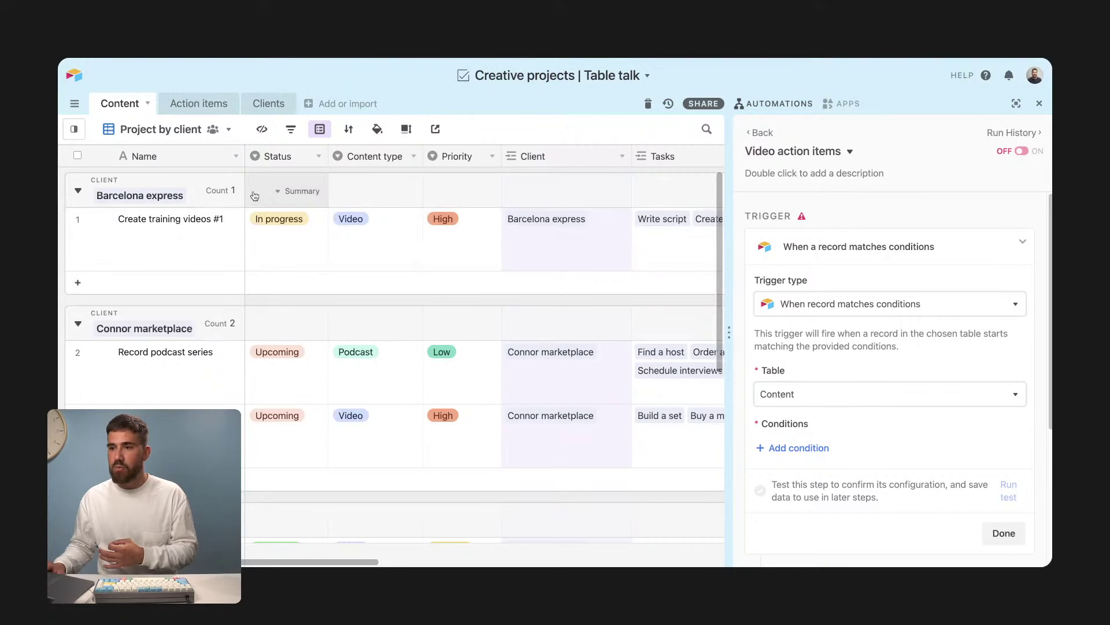
scroll(267, 370, "down", 3)
scroll(267, 370, "up", 3)
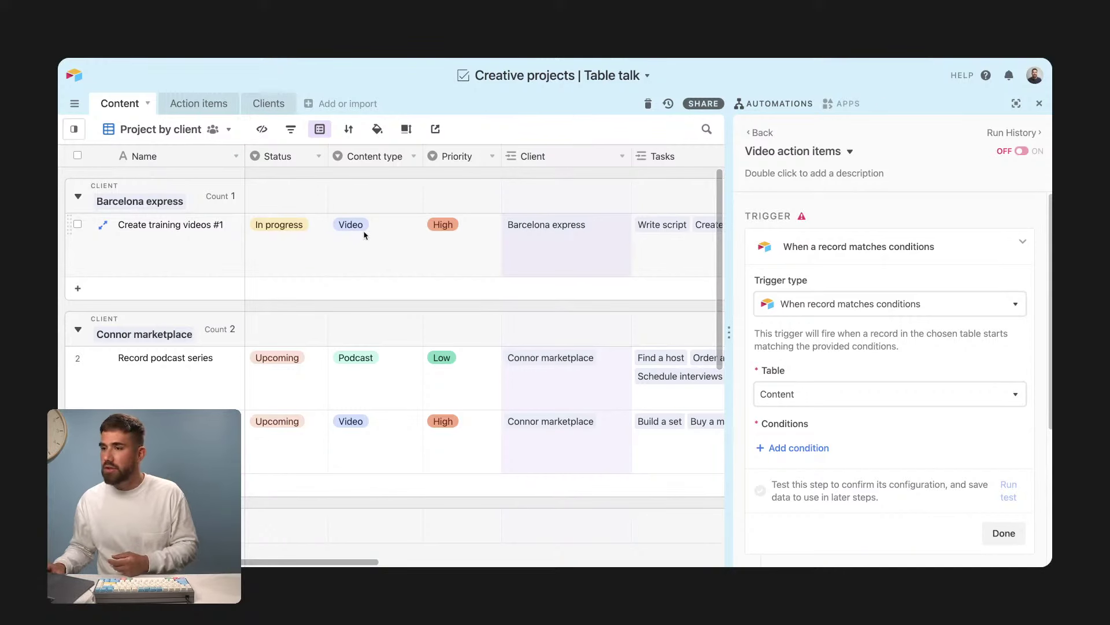
Step: Add a trigger condition requiring Status is In progress
left_click(814, 447)
scroll(792, 284, "down", 3)
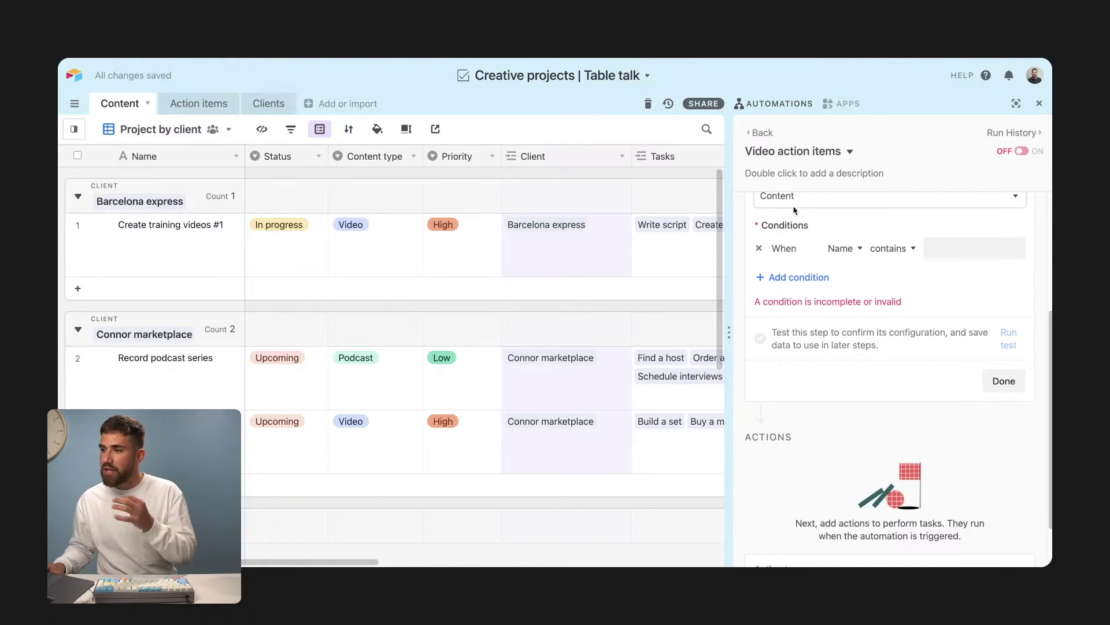
left_click(839, 248)
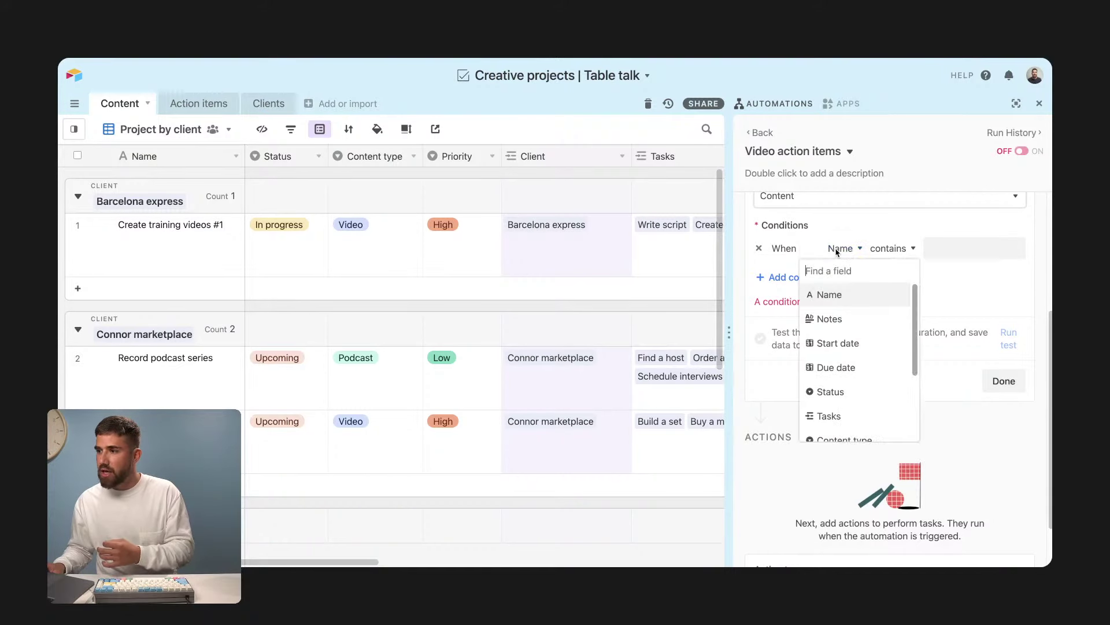
left_click(861, 391)
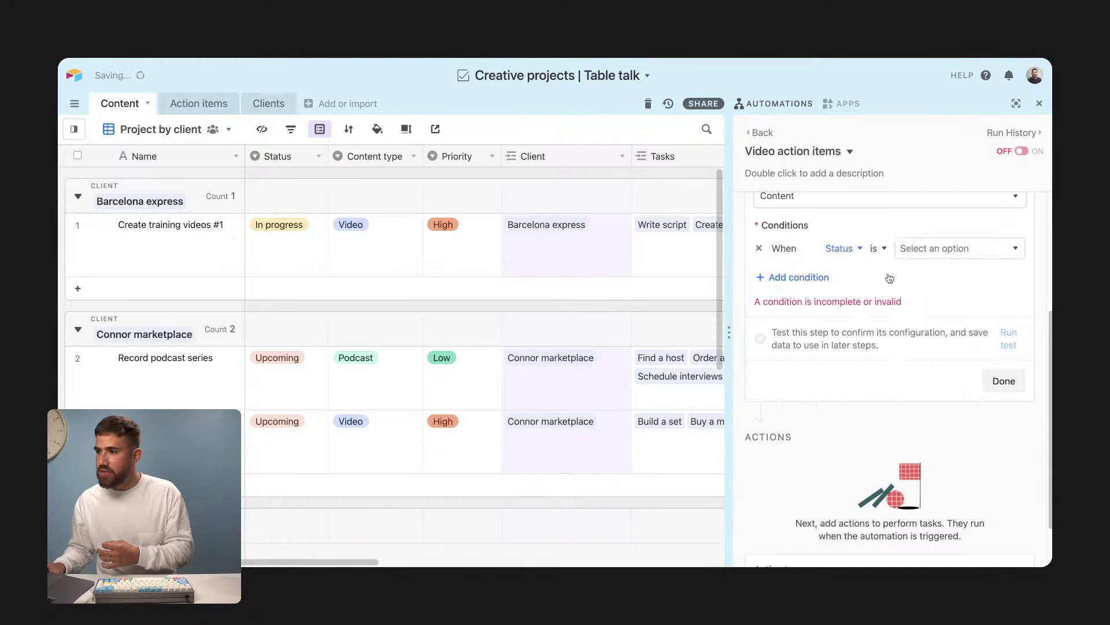
left_click(917, 249)
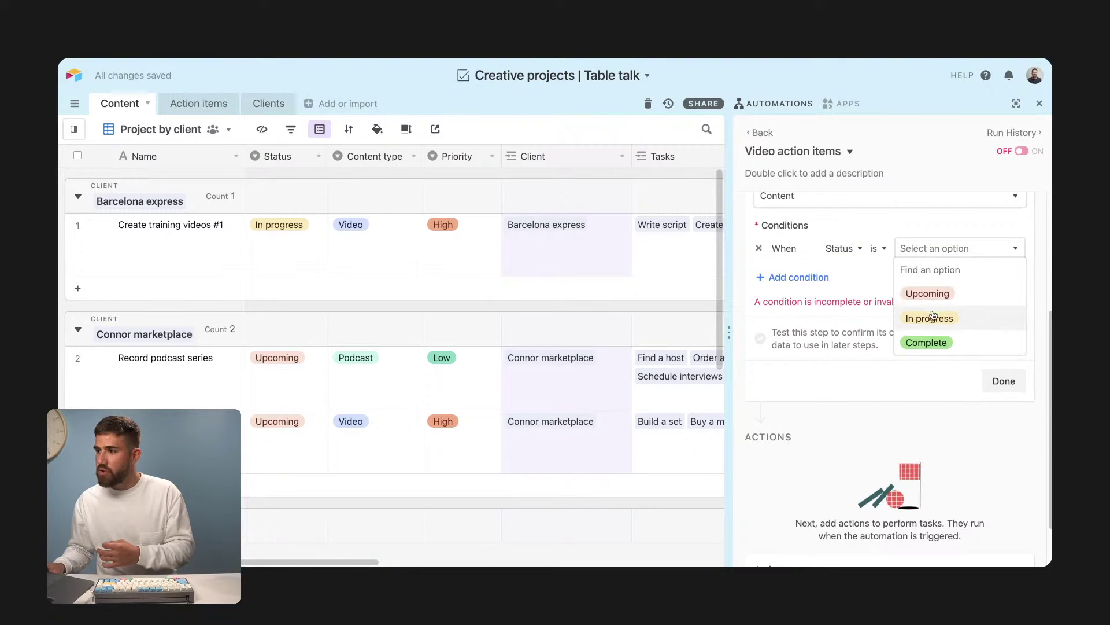
left_click(932, 317)
left_click(888, 268)
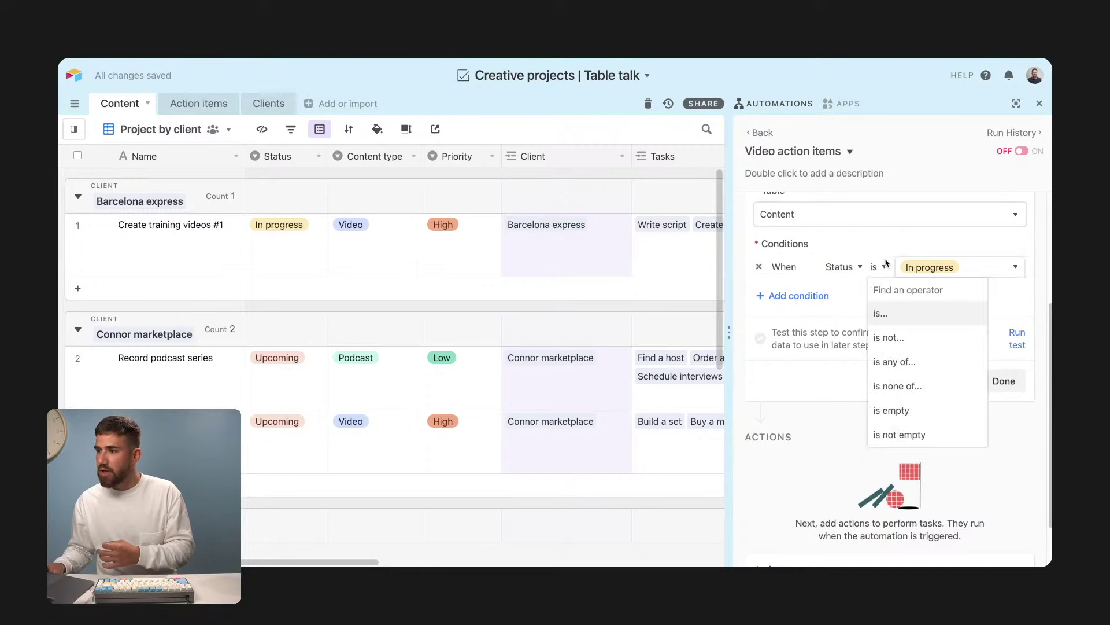
left_click(901, 308)
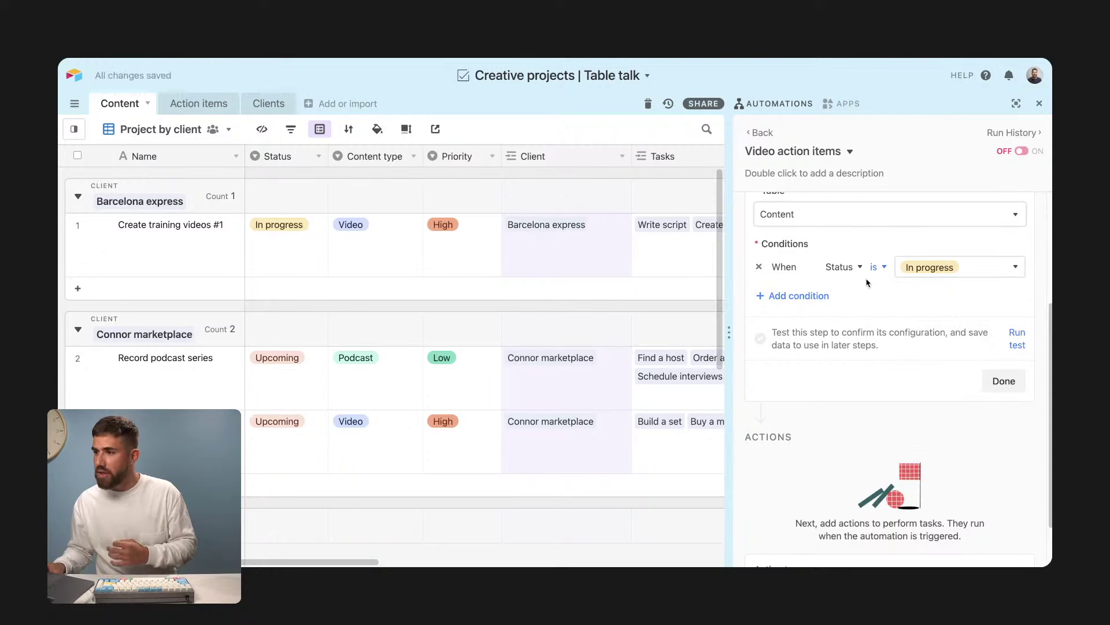
Step: Add a second condition requiring Content type is Video
left_click(820, 297)
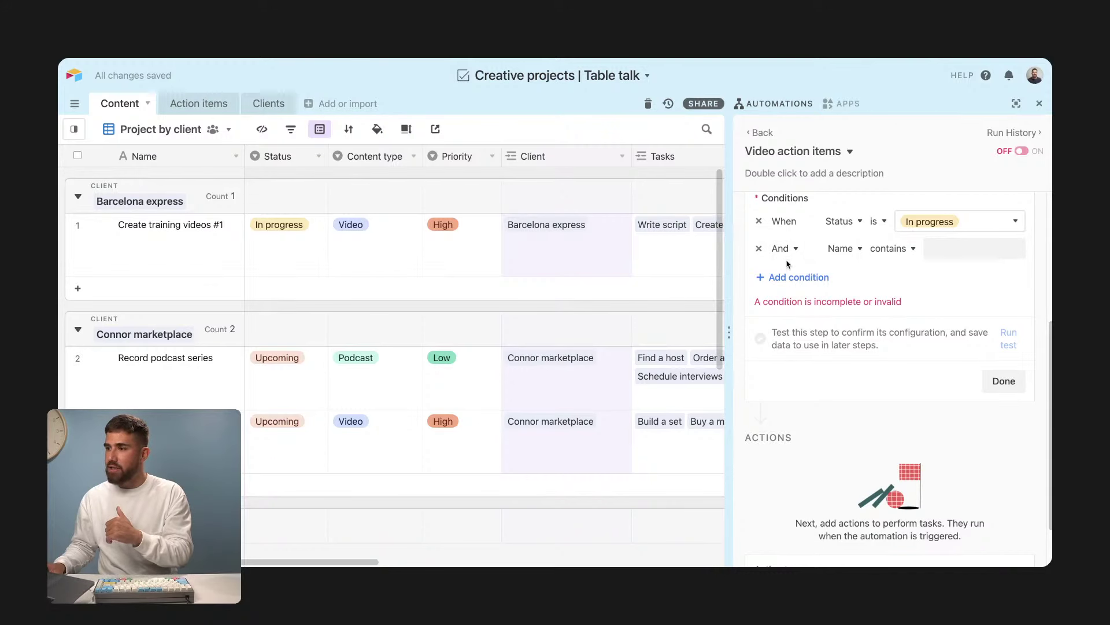
left_click(841, 249)
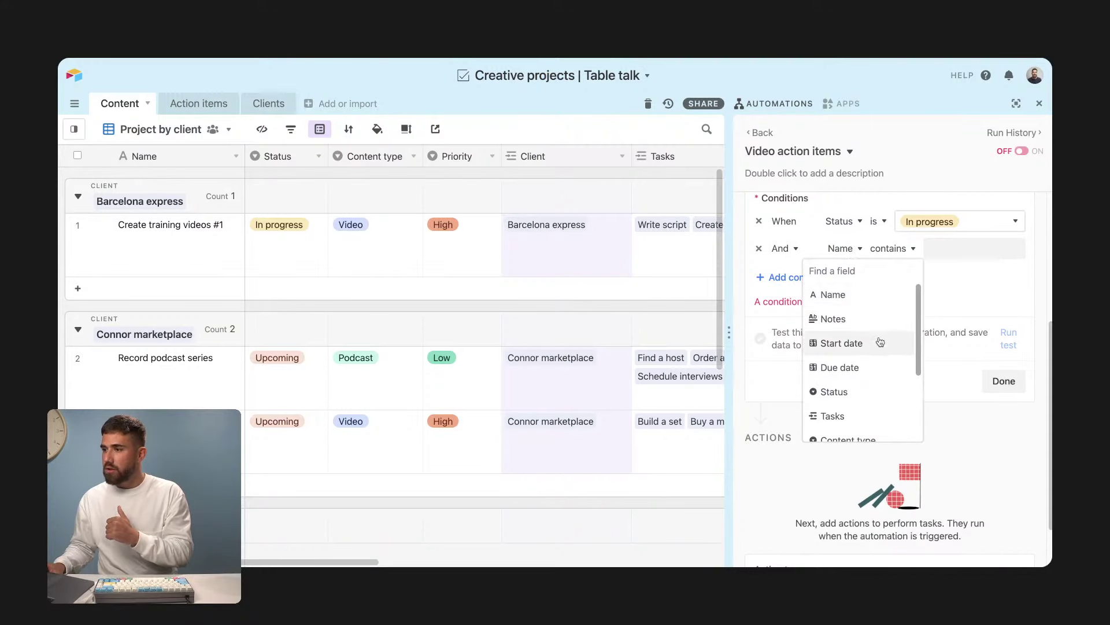
left_click(849, 420)
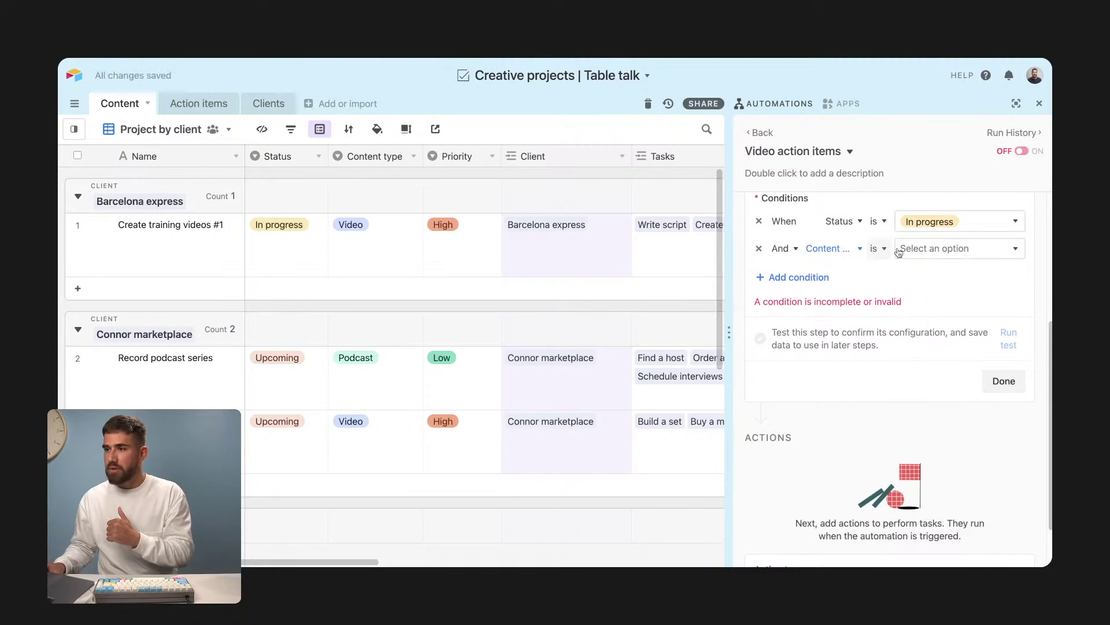
left_click(933, 251)
left_click(932, 291)
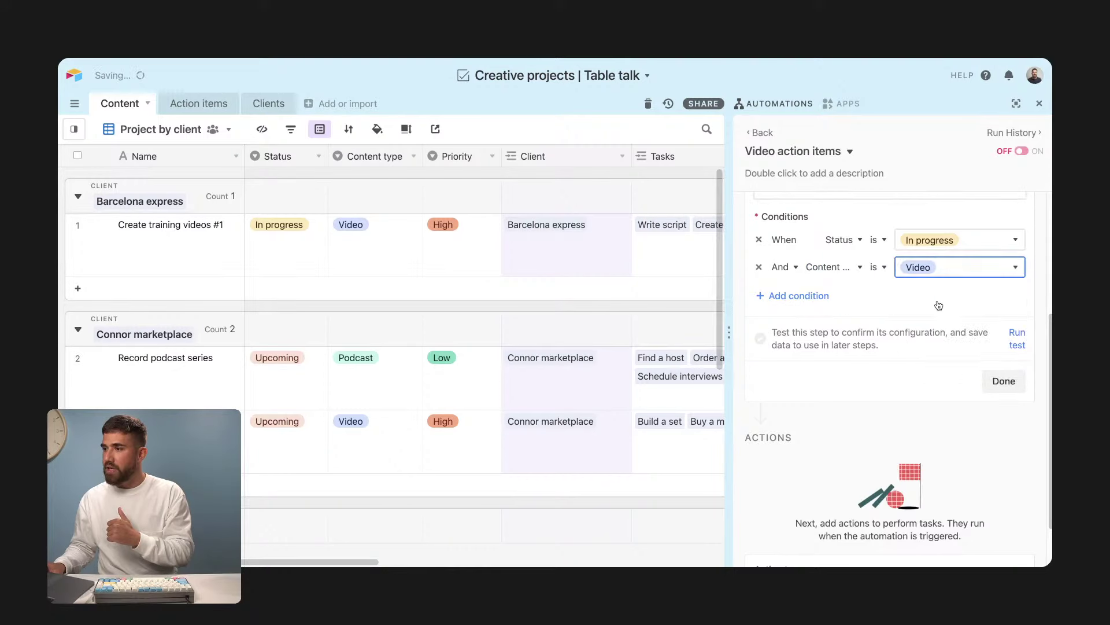
left_click(880, 267)
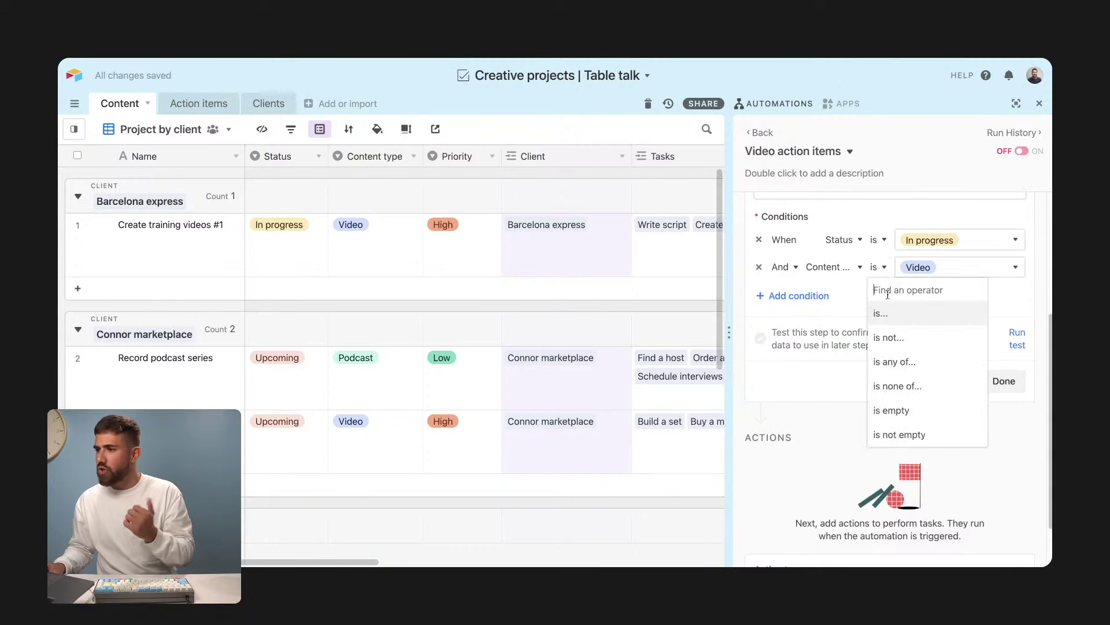
left_click(917, 362)
left_click(946, 249)
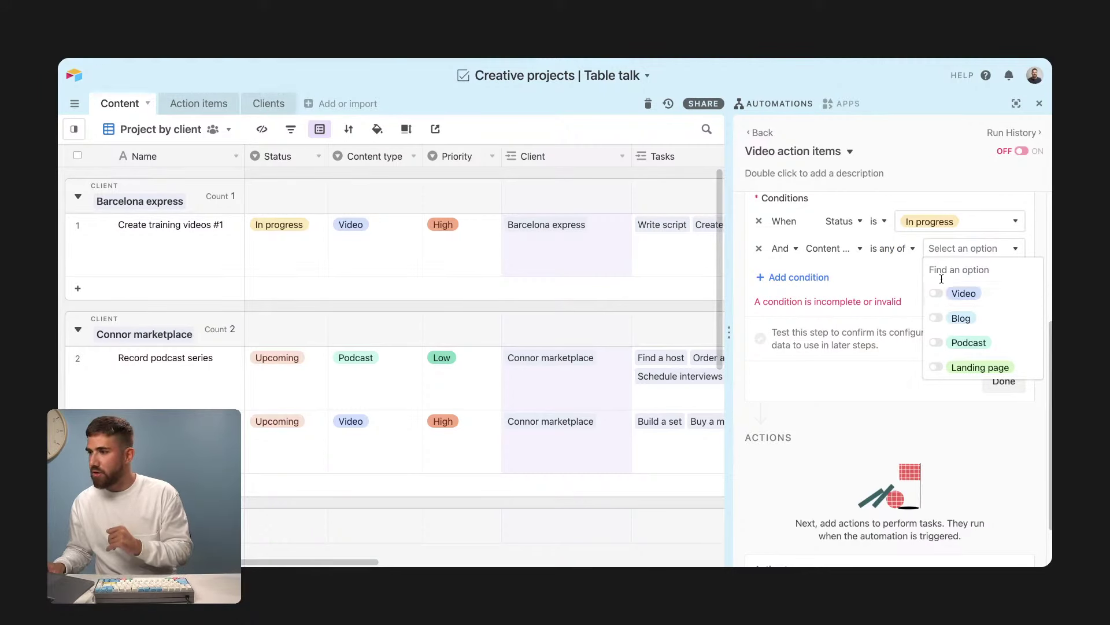
left_click(938, 293)
left_click(892, 267)
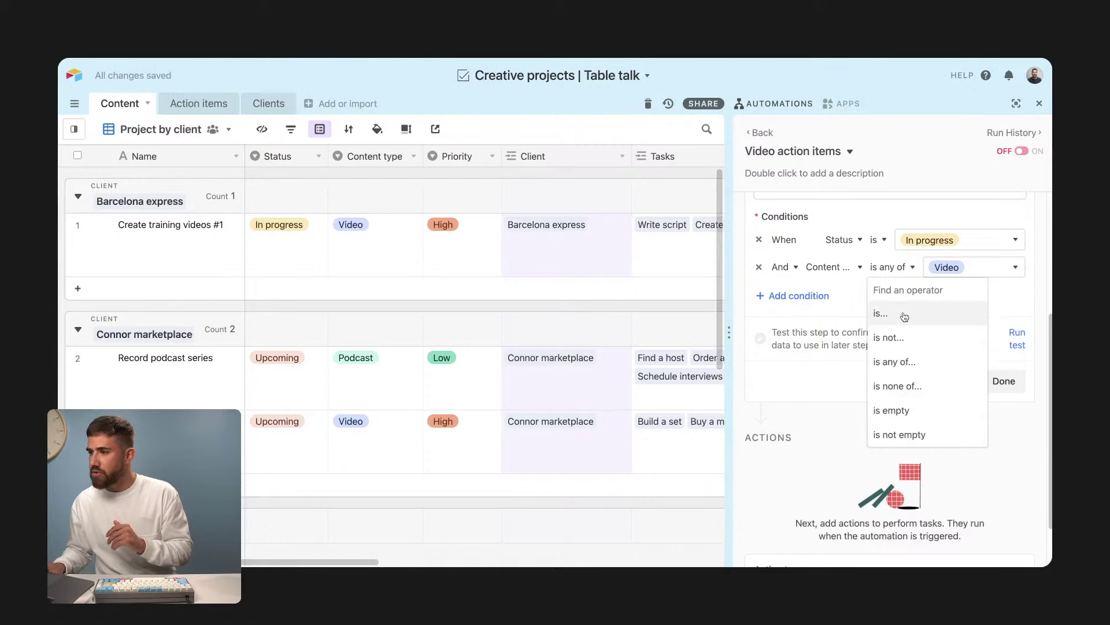
left_click(835, 315)
left_click(954, 248)
left_click(950, 303)
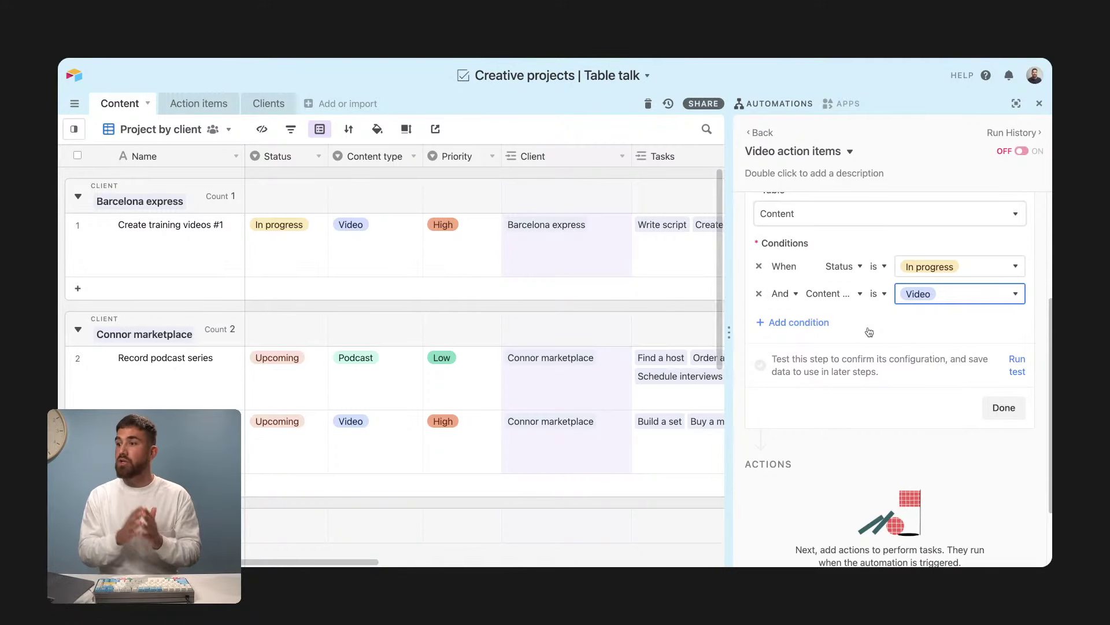
Step: Test the trigger, expand the field values of Create training videos #1, and widen the automation panel
left_click(1018, 365)
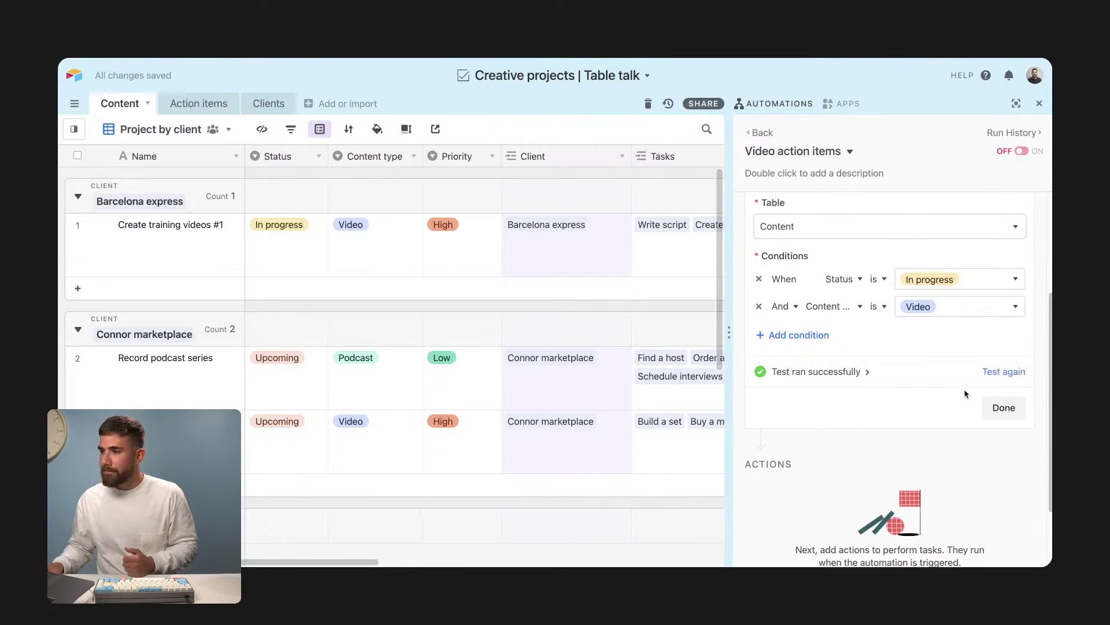
left_click(867, 373)
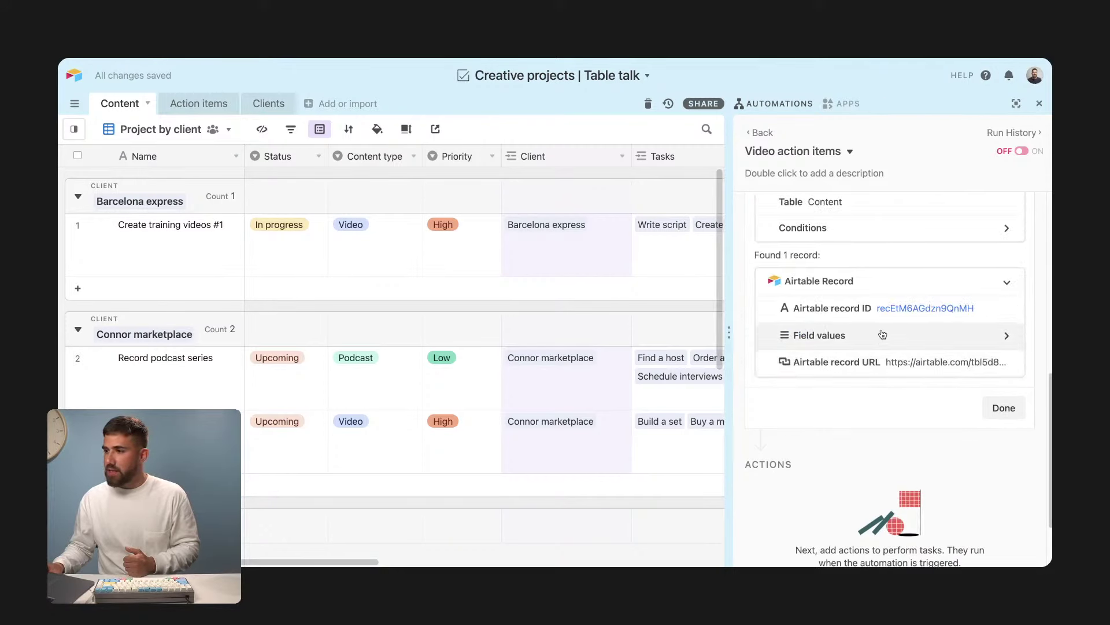
left_click(924, 345)
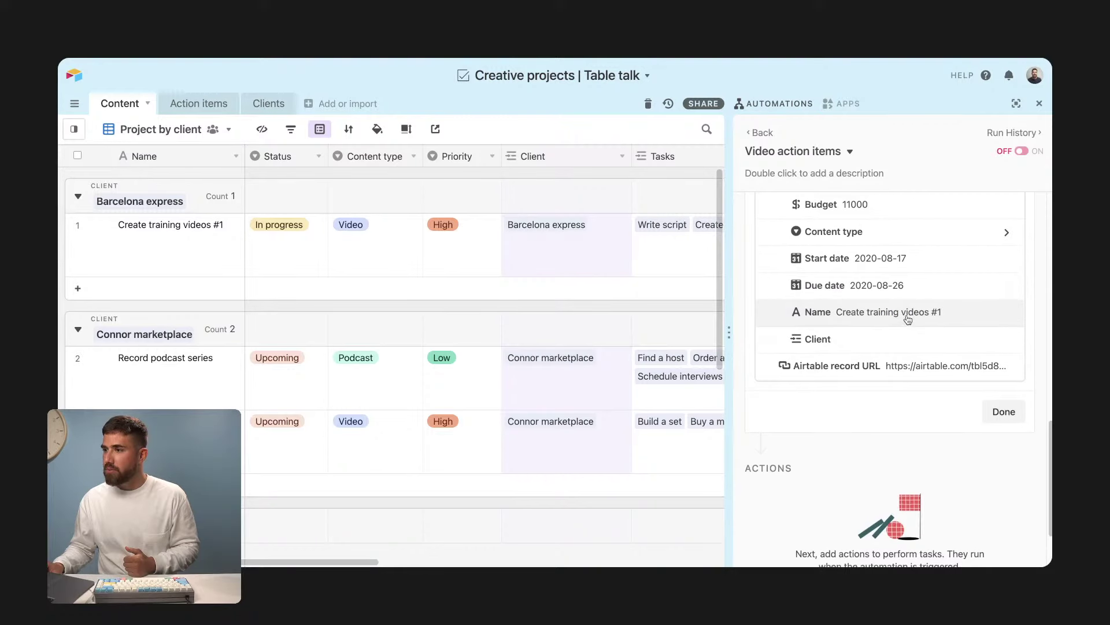
scroll(906, 330, "up", 3)
scroll(907, 330, "up", 3)
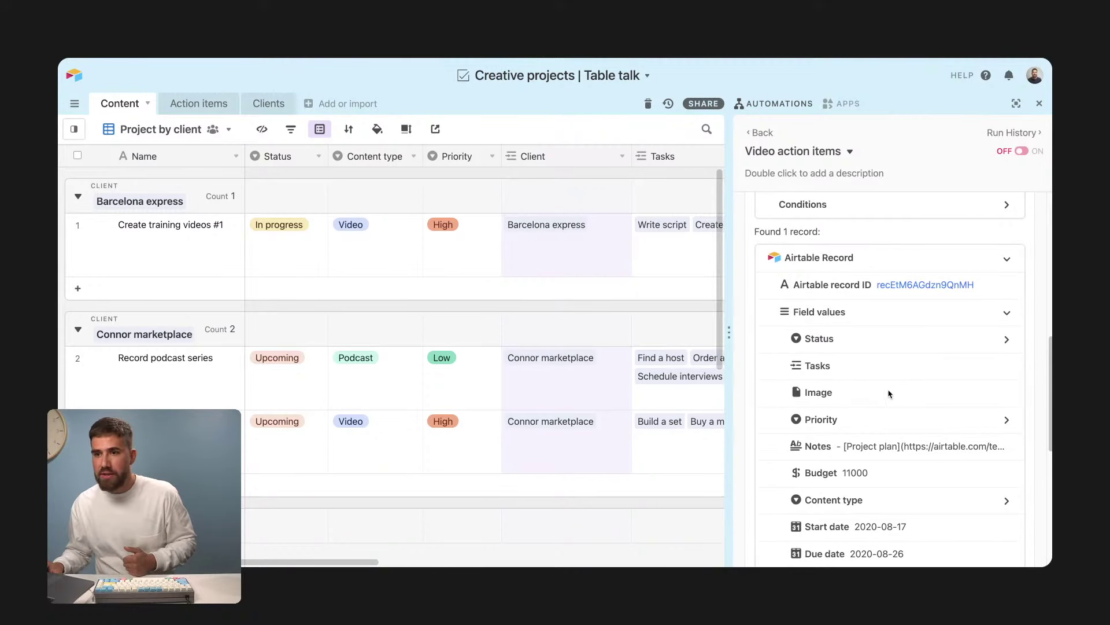
scroll(889, 393, "down", 2)
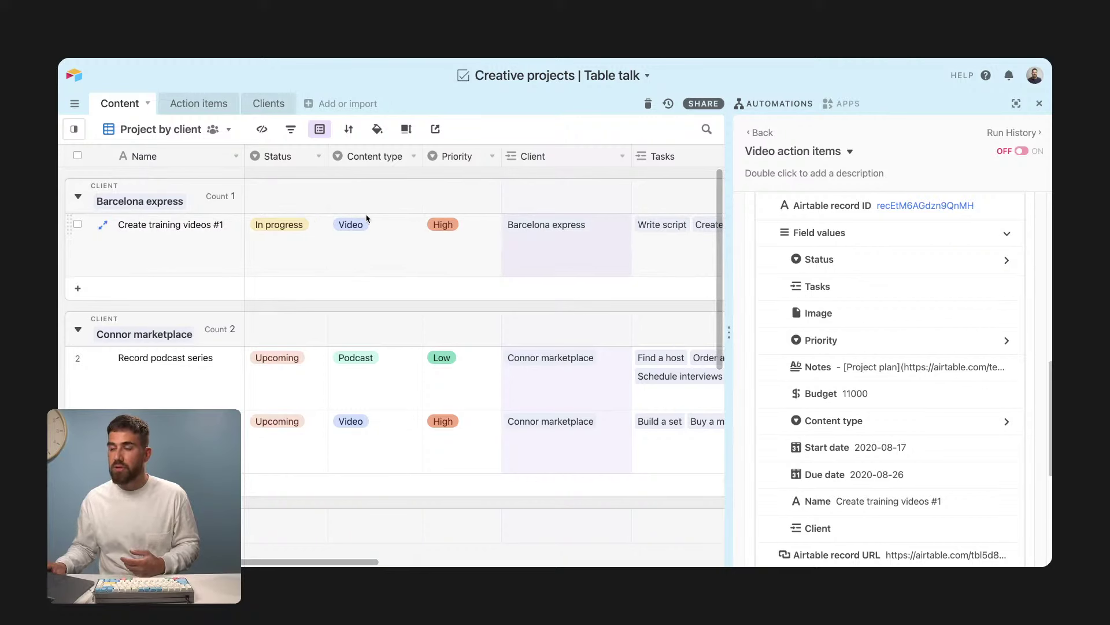
scroll(859, 435, "down", 1)
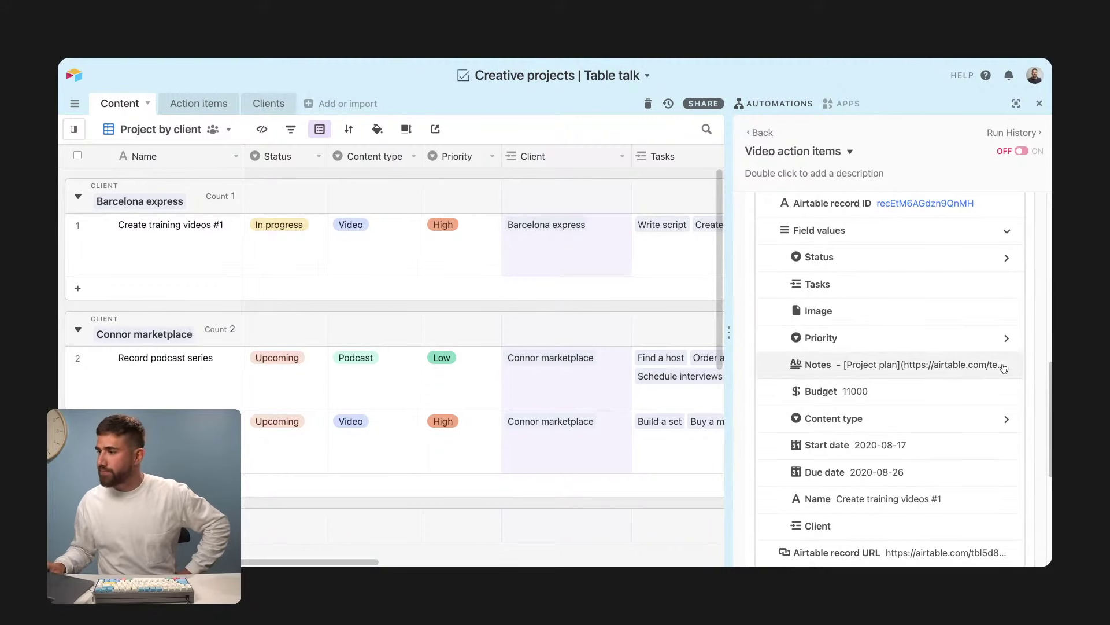
scroll(1019, 381, "down", 3)
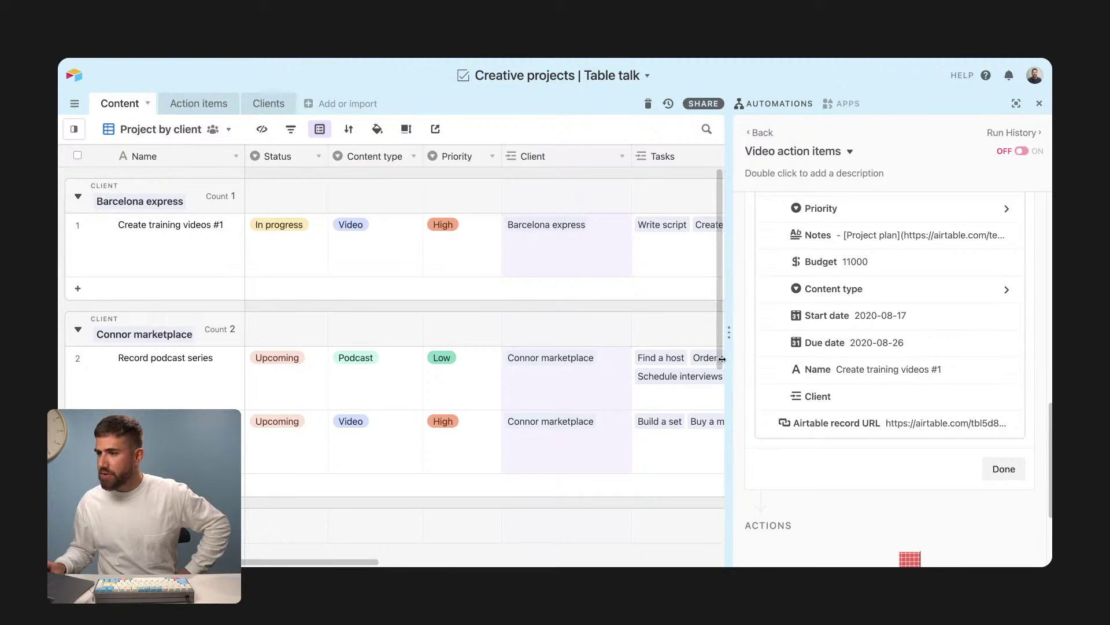
left_click_drag(722, 359, 612, 359)
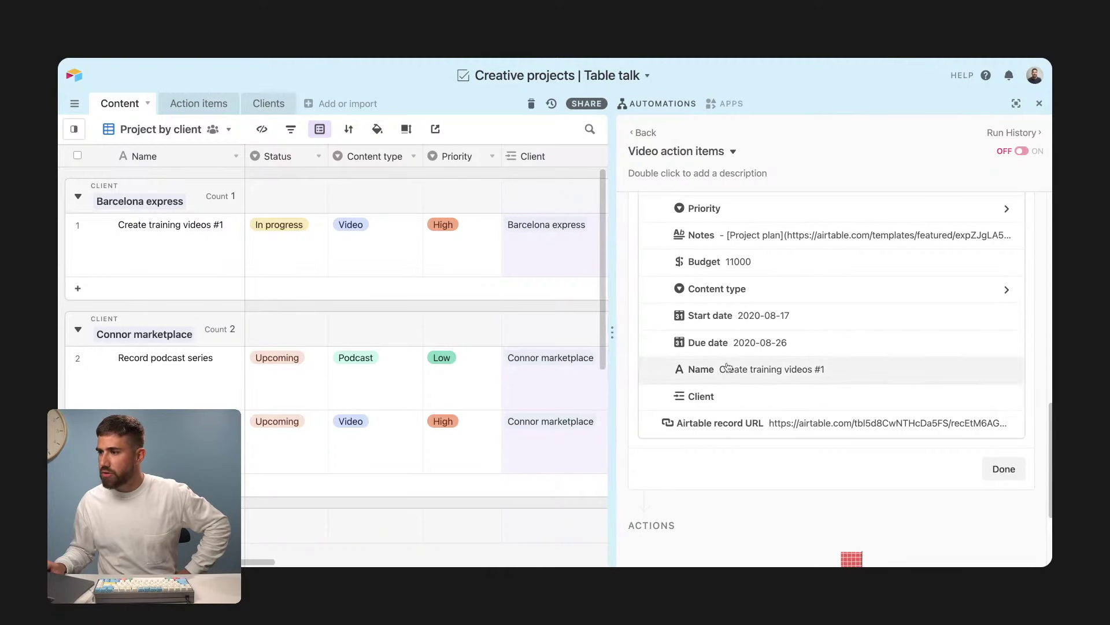
Step: Close the trigger test, browse the available action types, and expand the automation editor to full window
left_click(996, 470)
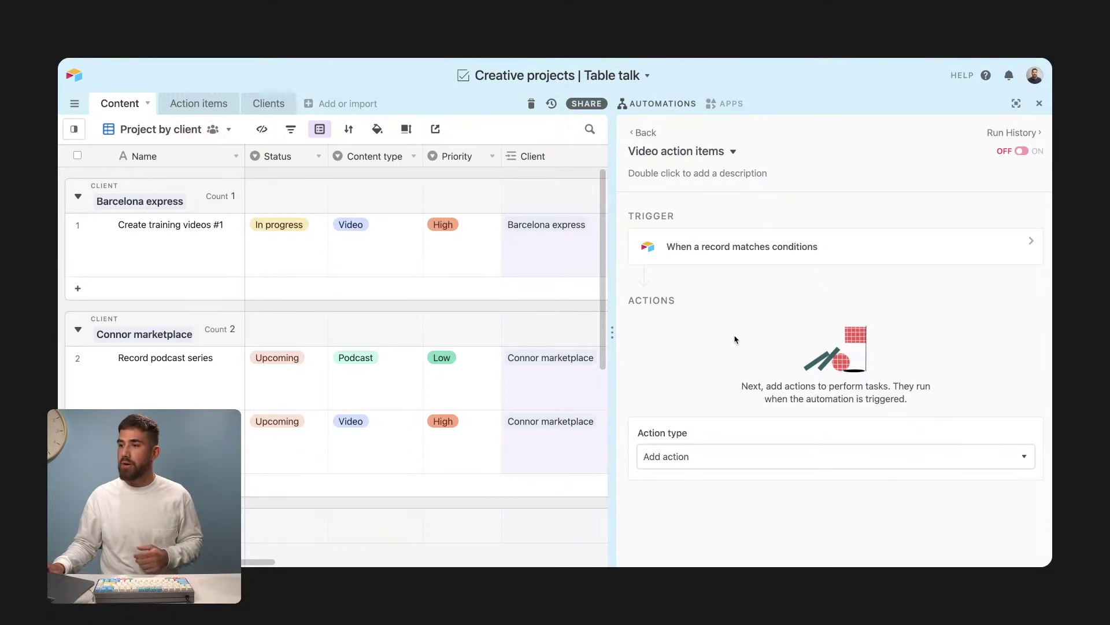
left_click(650, 462)
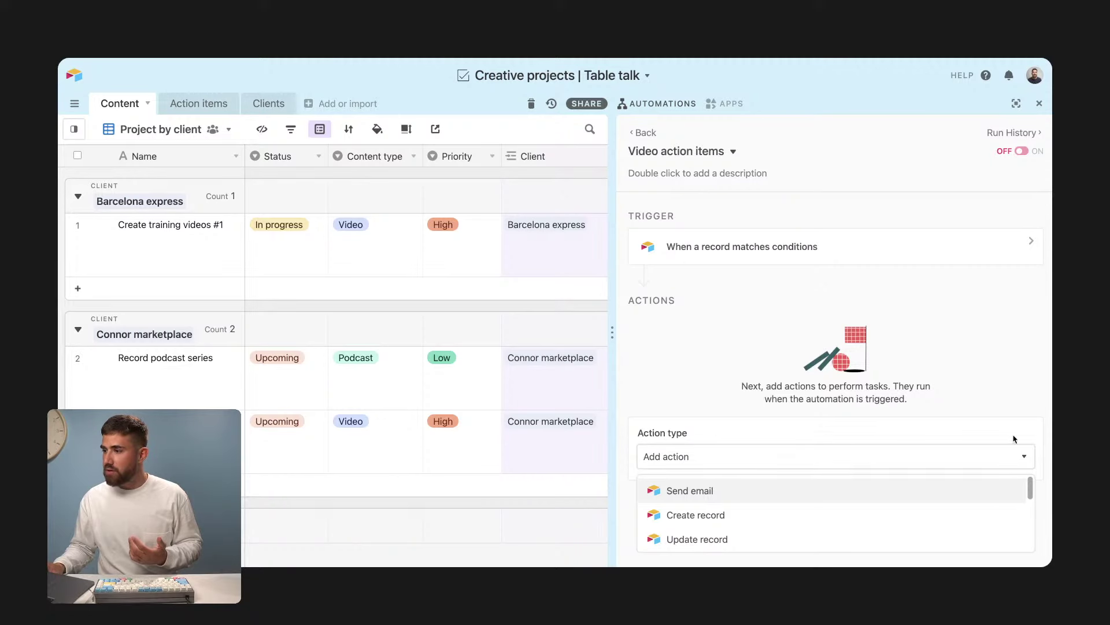
scroll(993, 509, "down", 1)
scroll(993, 509, "down", 4)
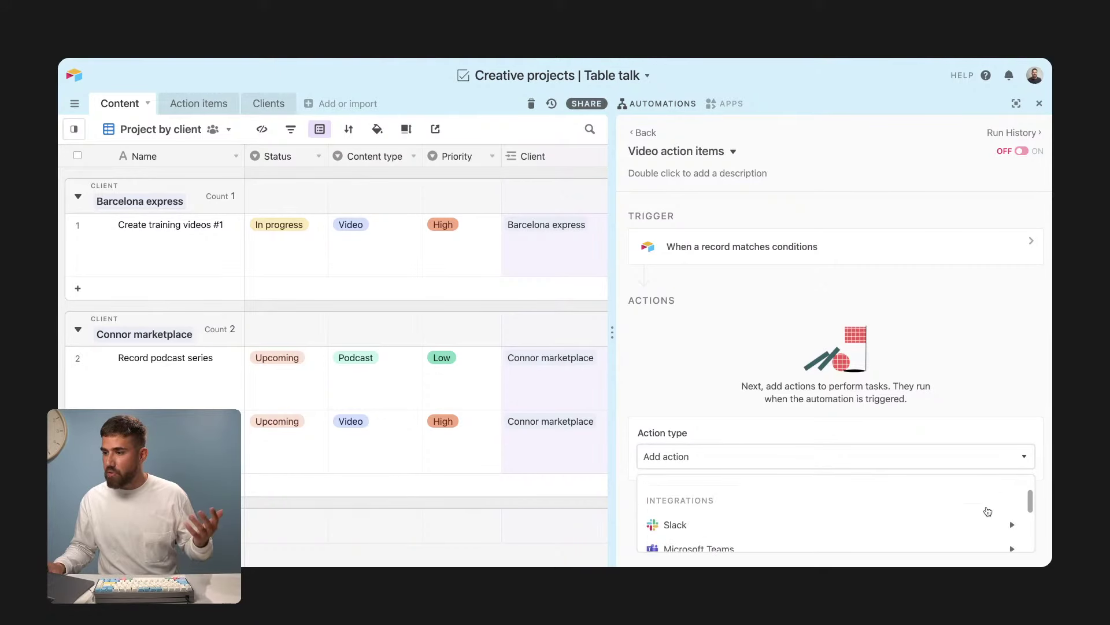
mouse_move(968, 523)
scroll(992, 480, "up", 1)
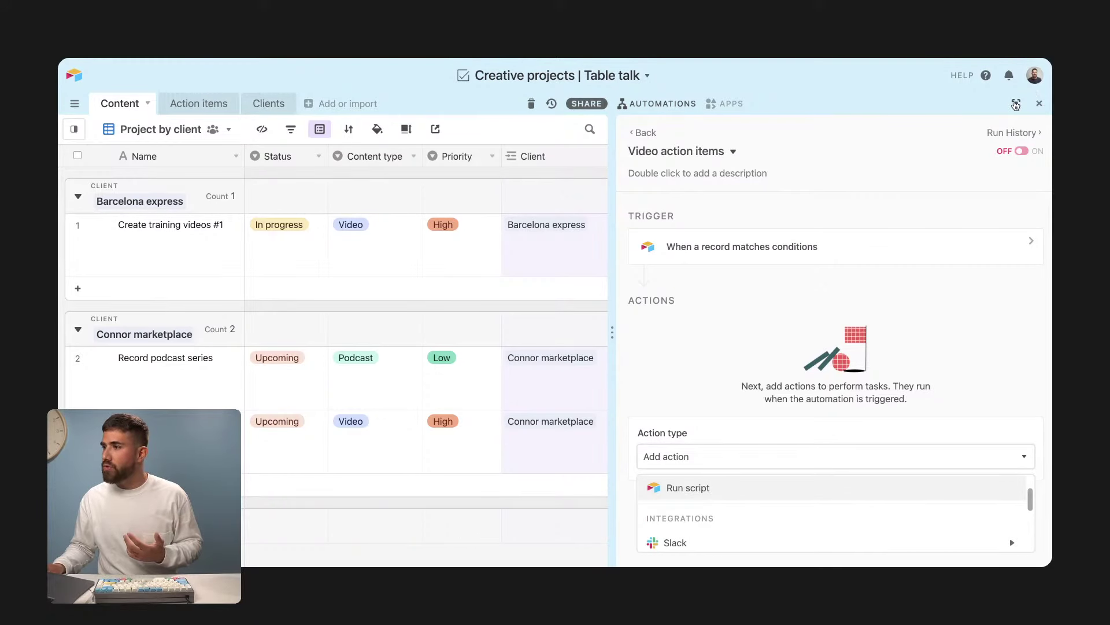
left_click(1016, 103)
Step: Add a Create record action to the automation
left_click(737, 458)
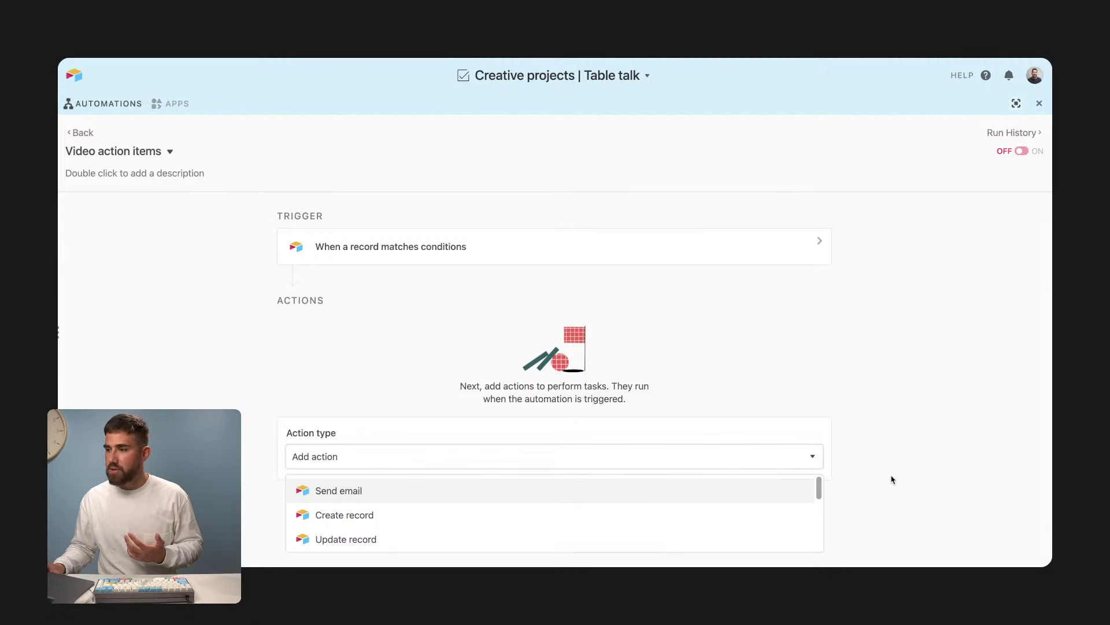
scroll(760, 504, "down", 1)
scroll(759, 504, "down", 5)
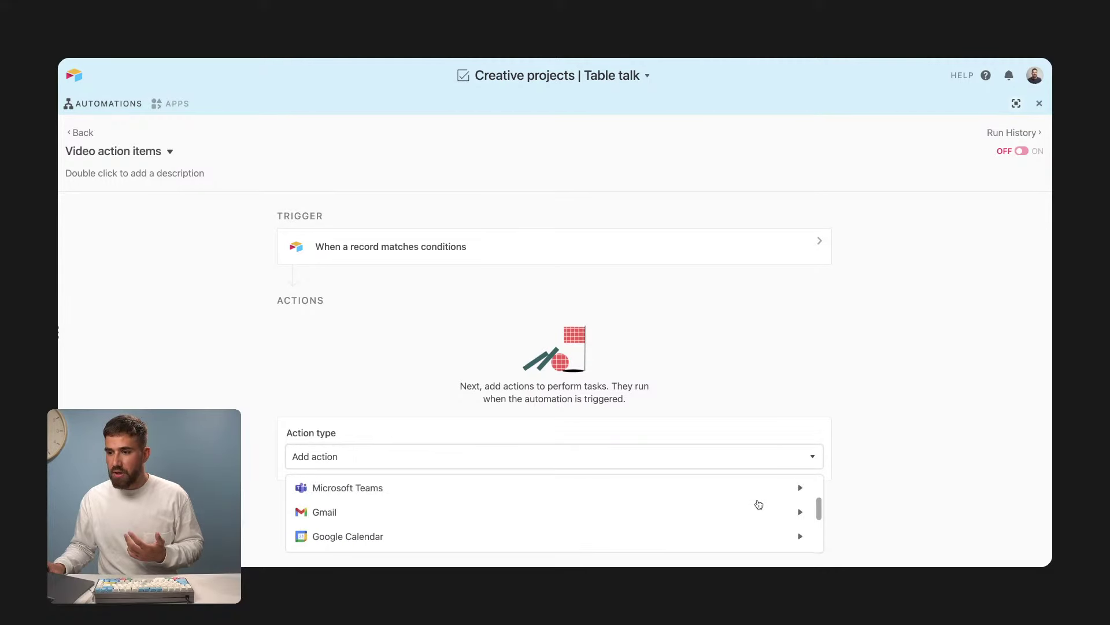
mouse_move(721, 519)
scroll(723, 518, "down", 3)
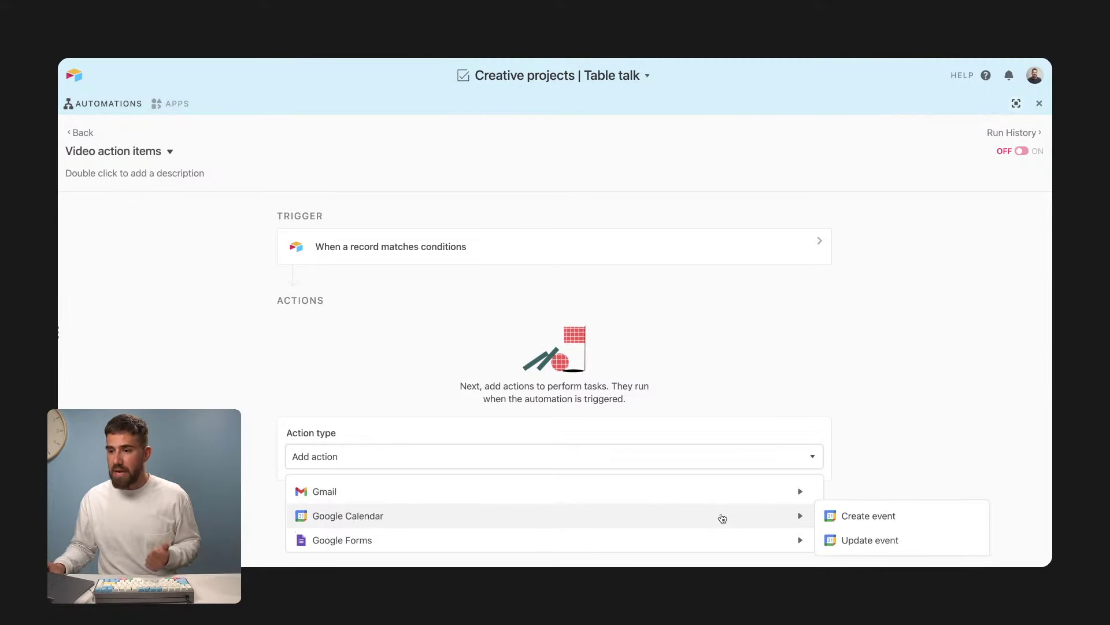
scroll(722, 518, "down", 1)
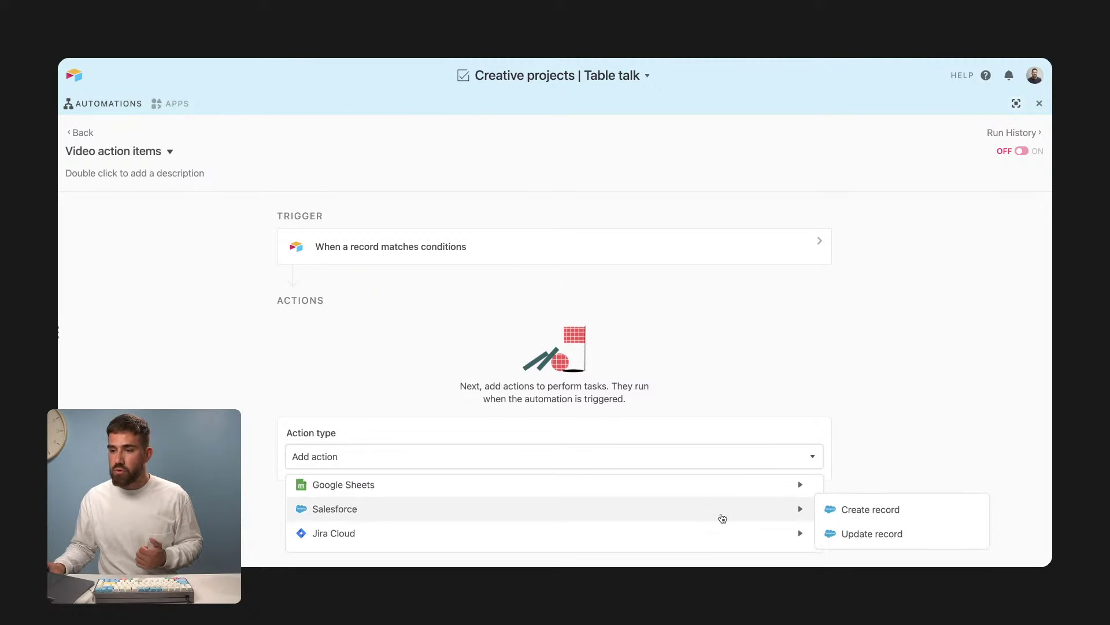
scroll(722, 518, "down", 3)
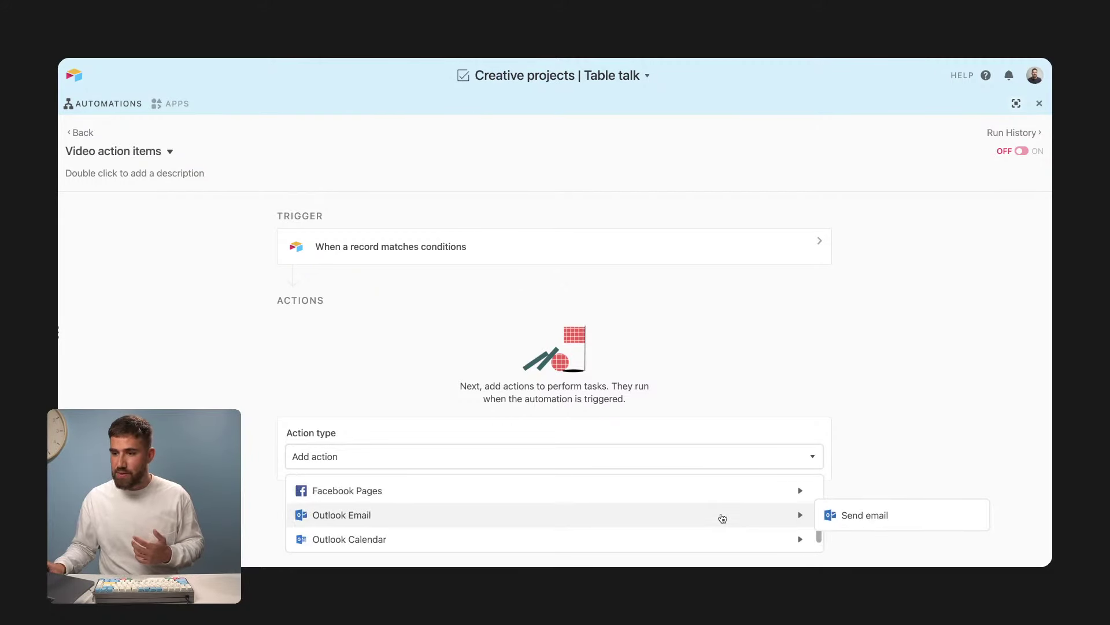
scroll(722, 518, "down", 2)
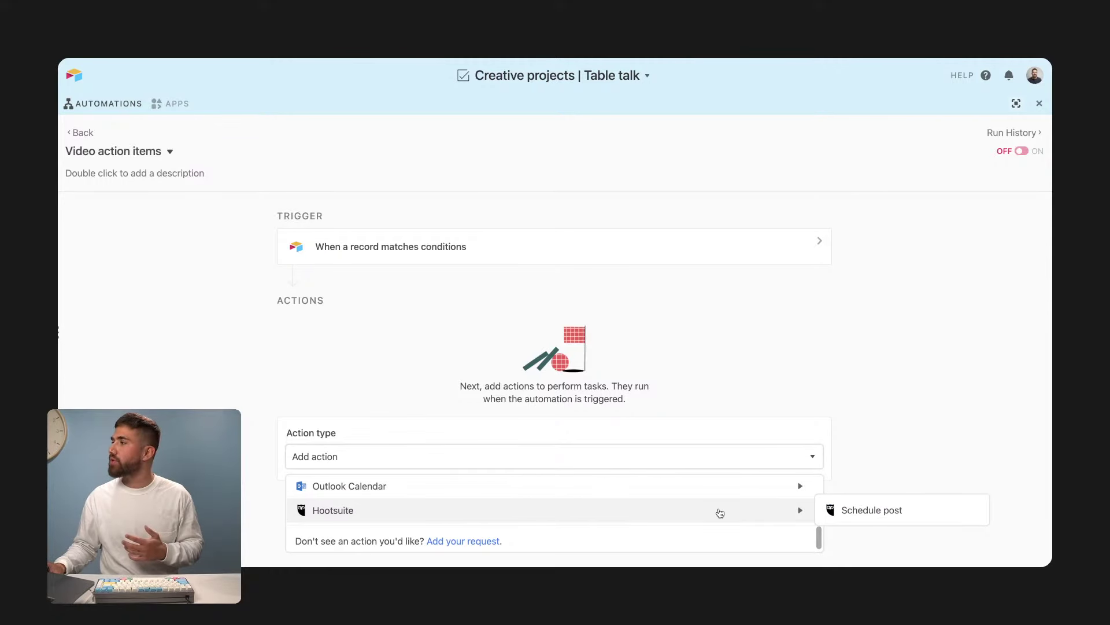
scroll(719, 515, "up", 10)
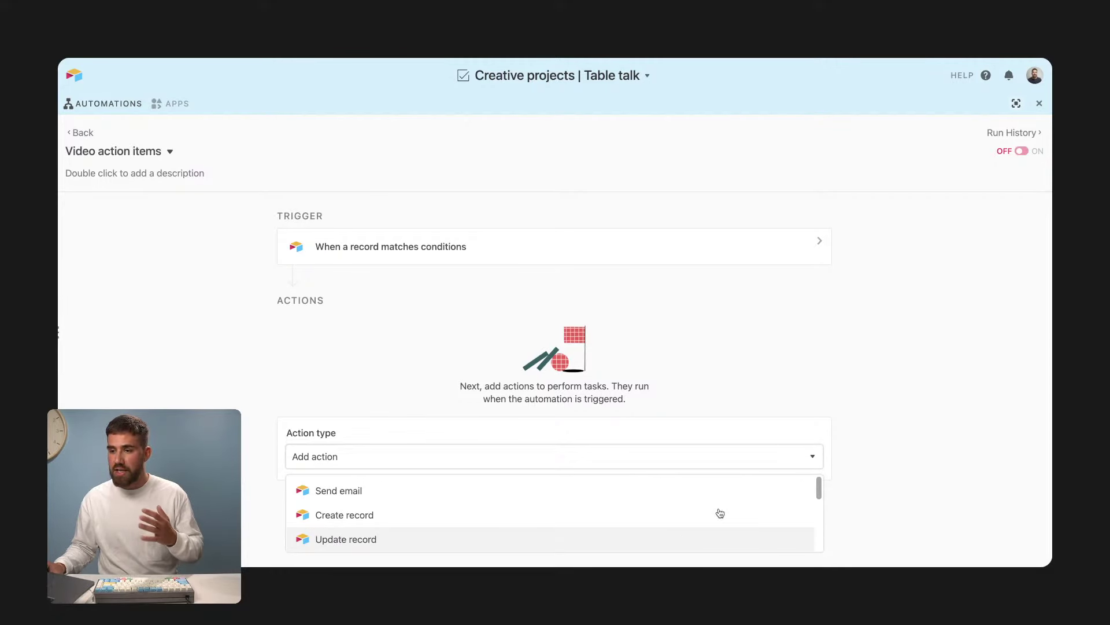
left_click(714, 525)
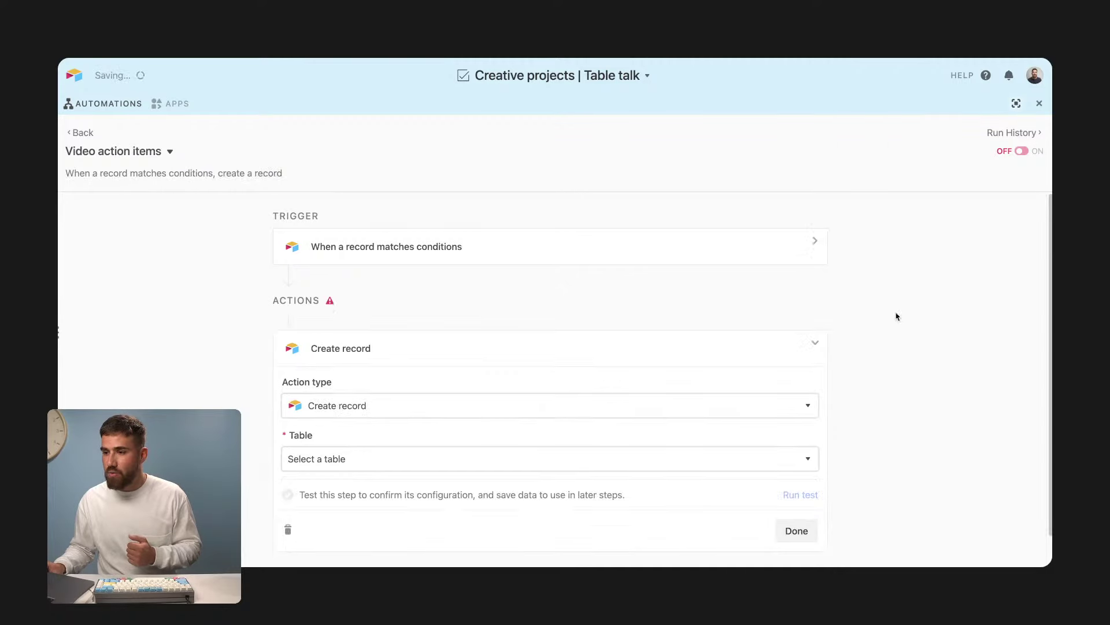
Step: Show the Action items table beside the automation and make it the Create record action's target table
left_click(1016, 104)
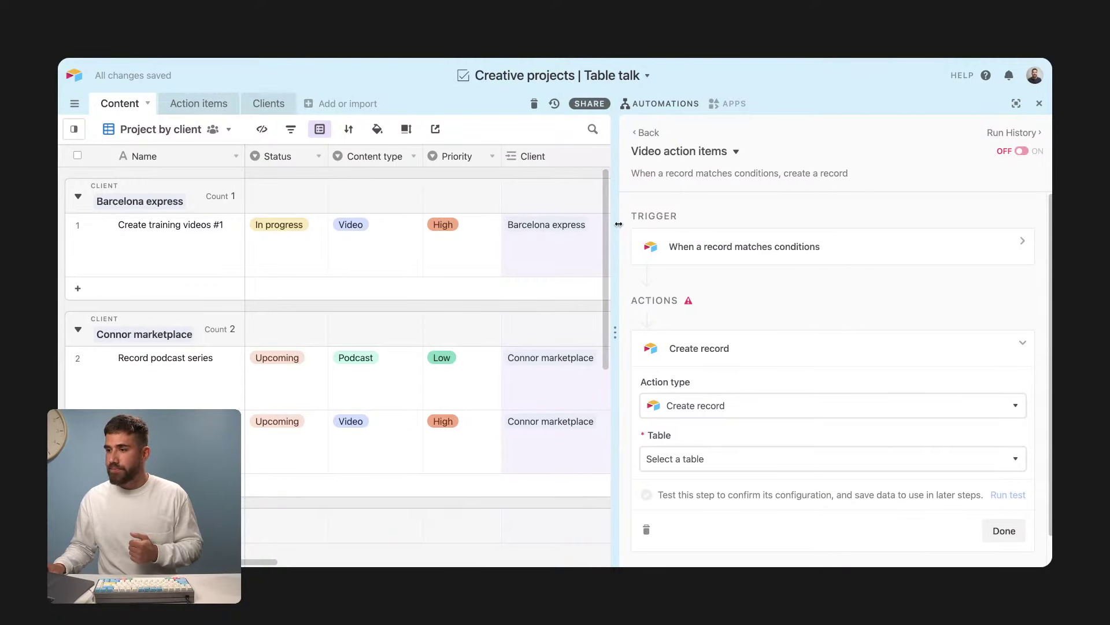
left_click(710, 464)
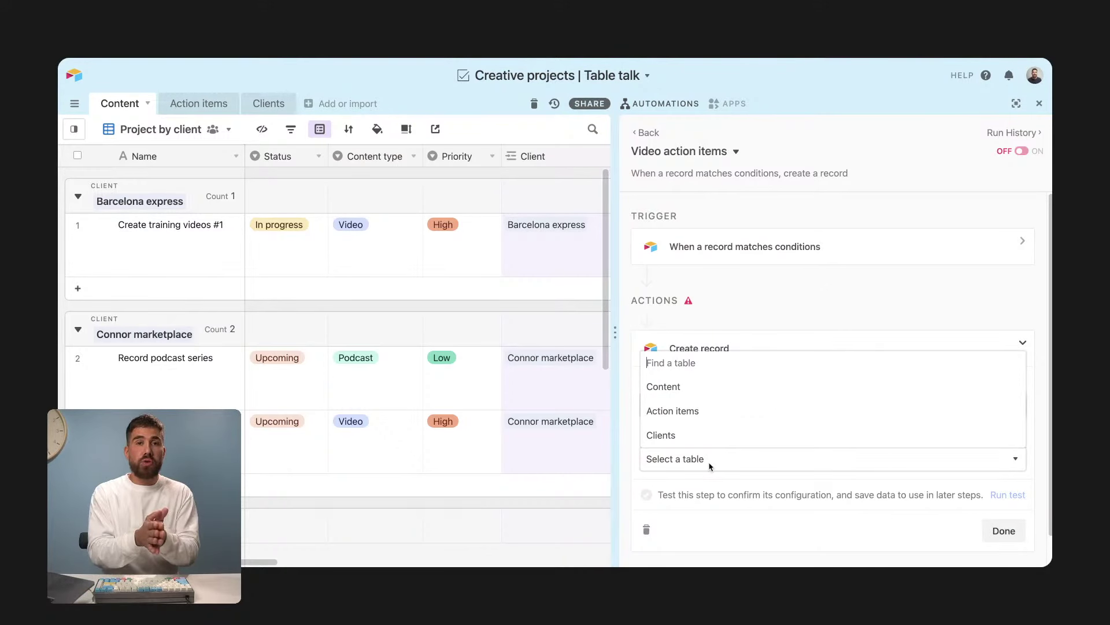
left_click(195, 109)
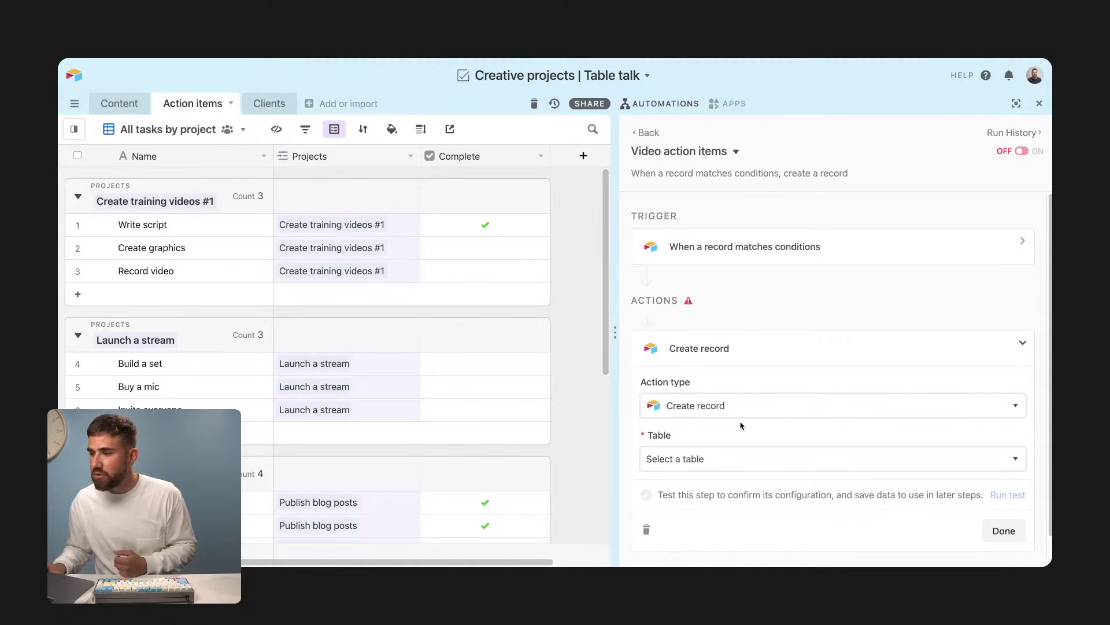
left_click(729, 458)
left_click(712, 412)
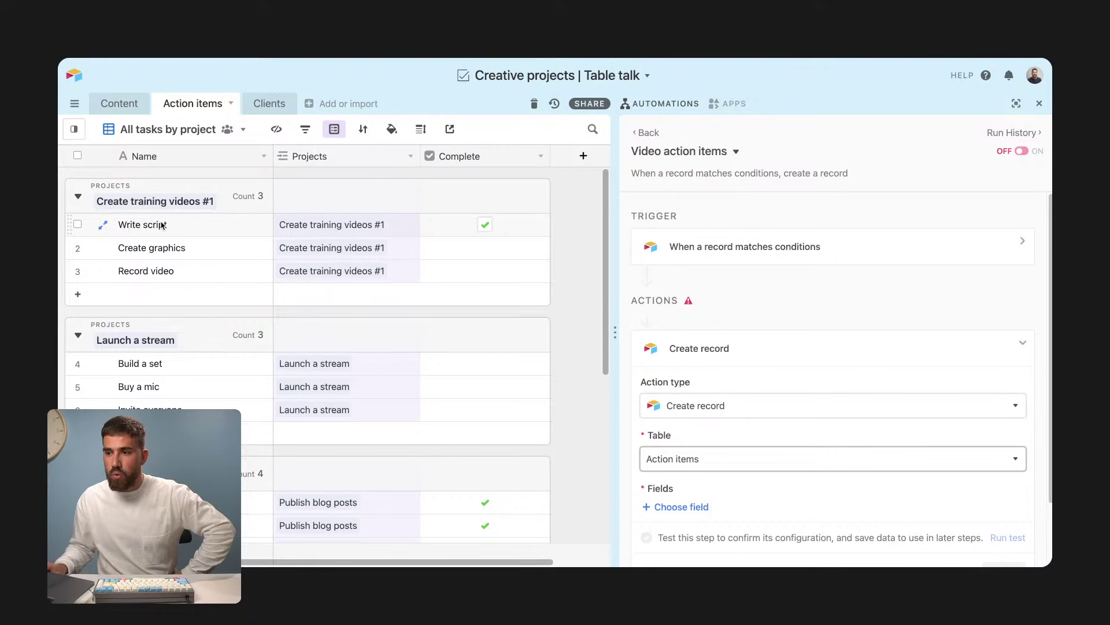
left_click(711, 454)
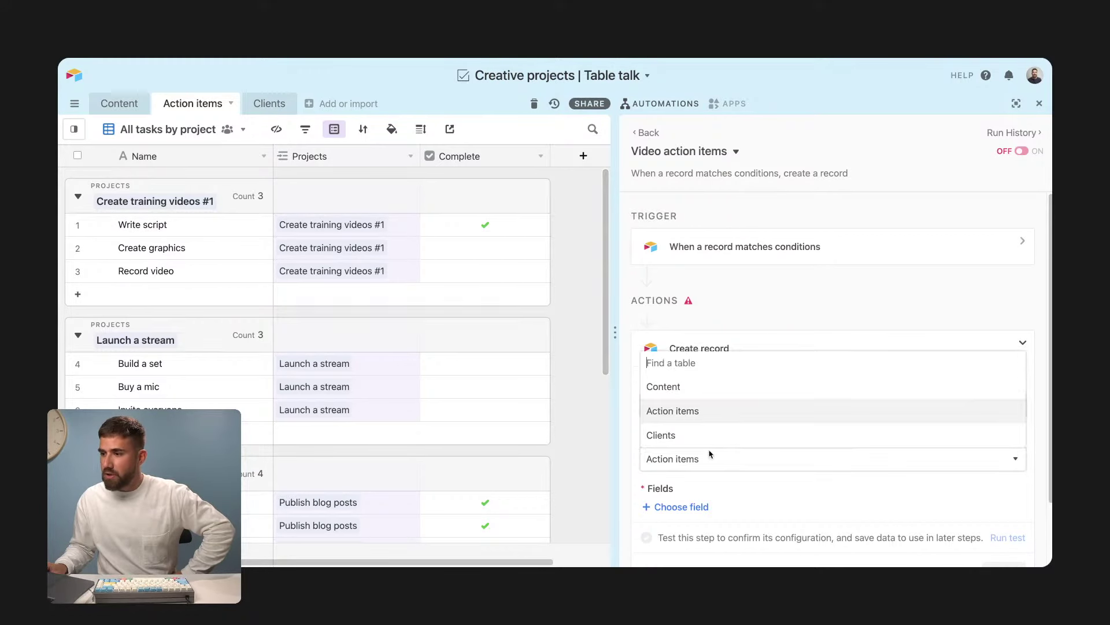
left_click(693, 412)
left_click(700, 513)
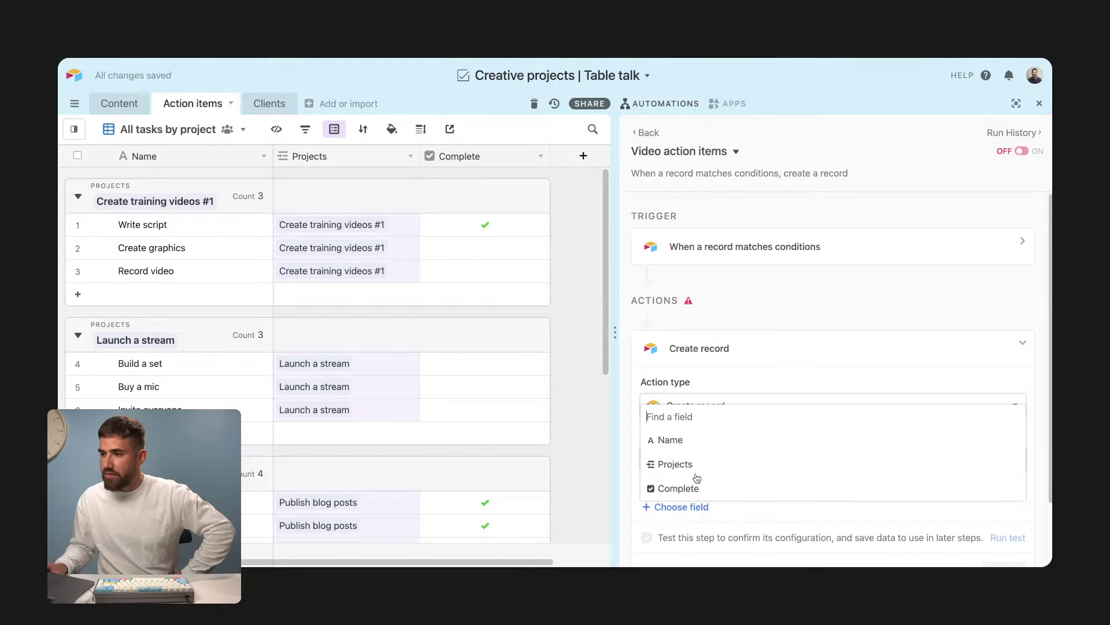
Step: Add the Name field to the new record with the value 'Write script'
left_click(692, 445)
scroll(700, 479, "down", 1)
scroll(711, 443, "down", 1)
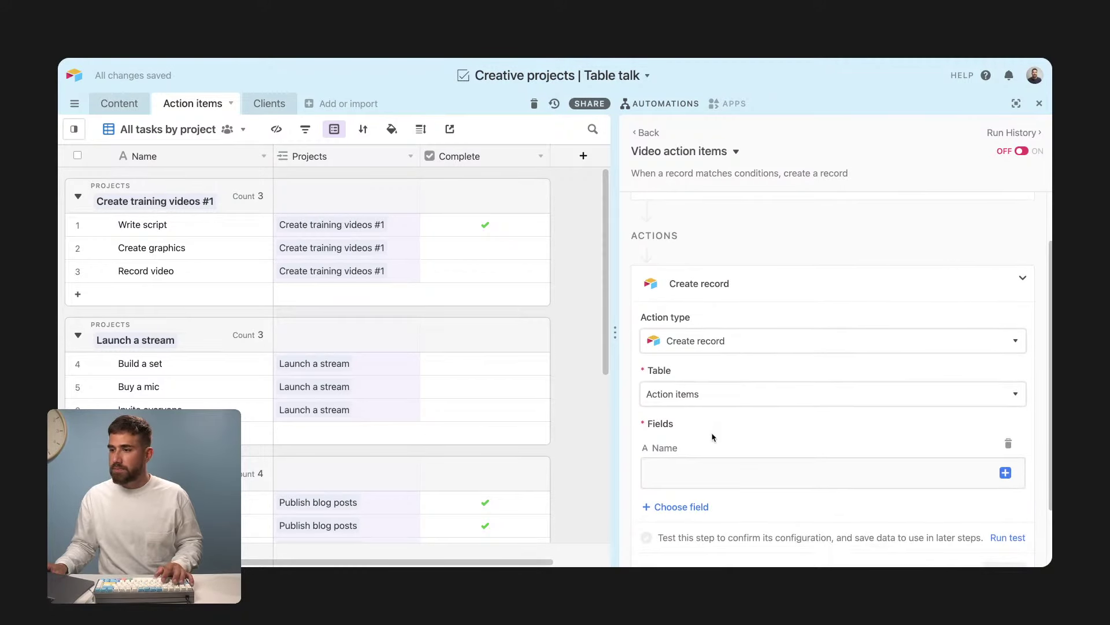
type("Write script")
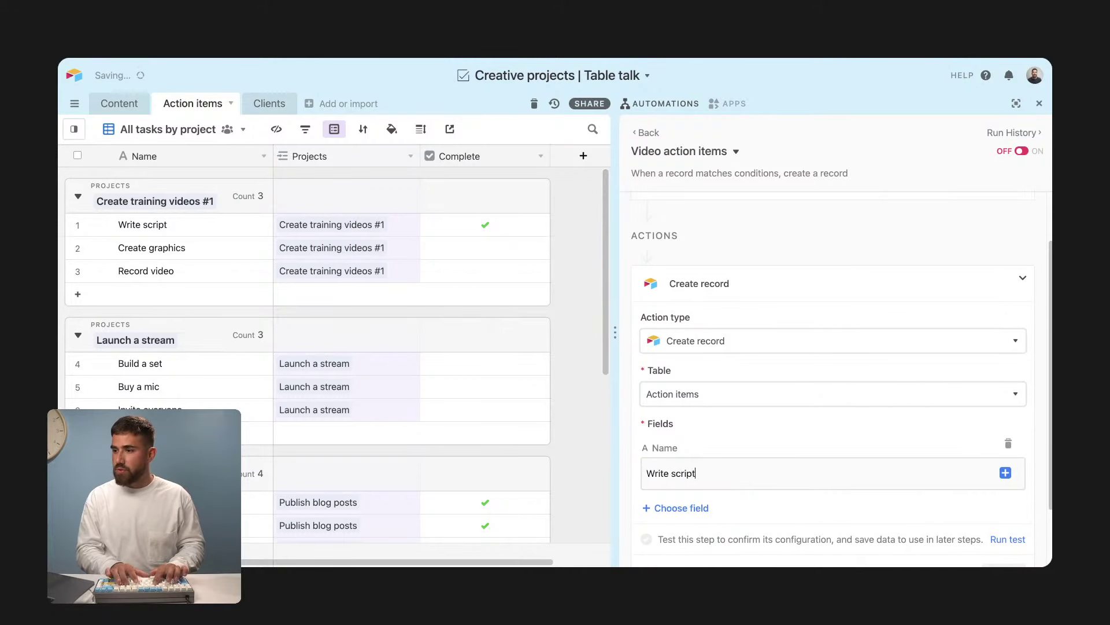
scroll(711, 434, "down", 1)
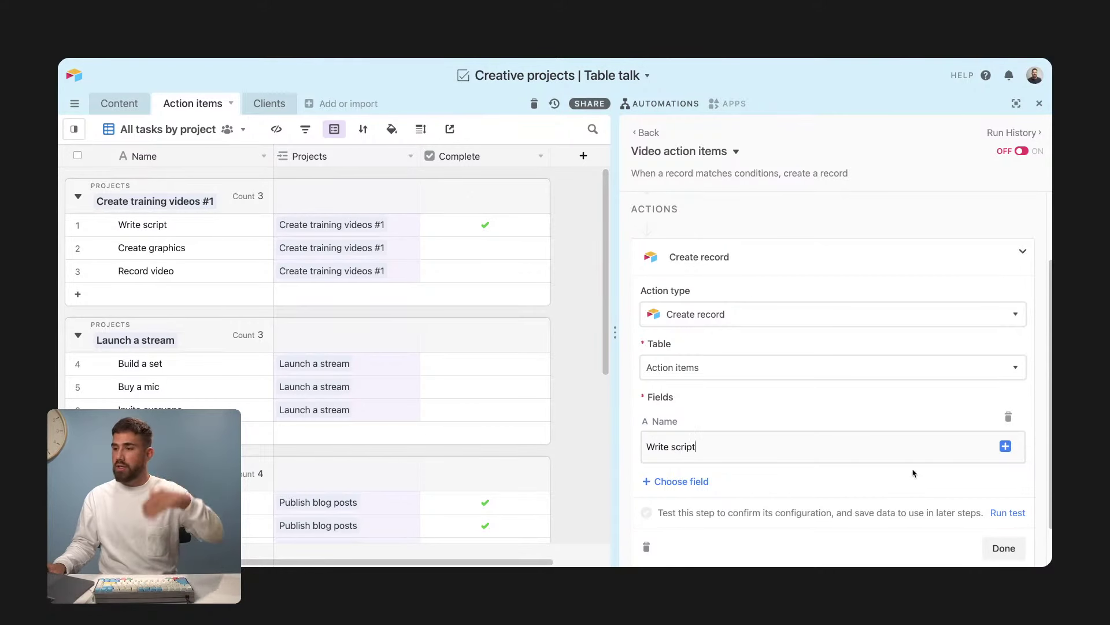
Step: Link the Projects field to the Step 1 trigger record's Name and finish the Write script action
left_click(701, 483)
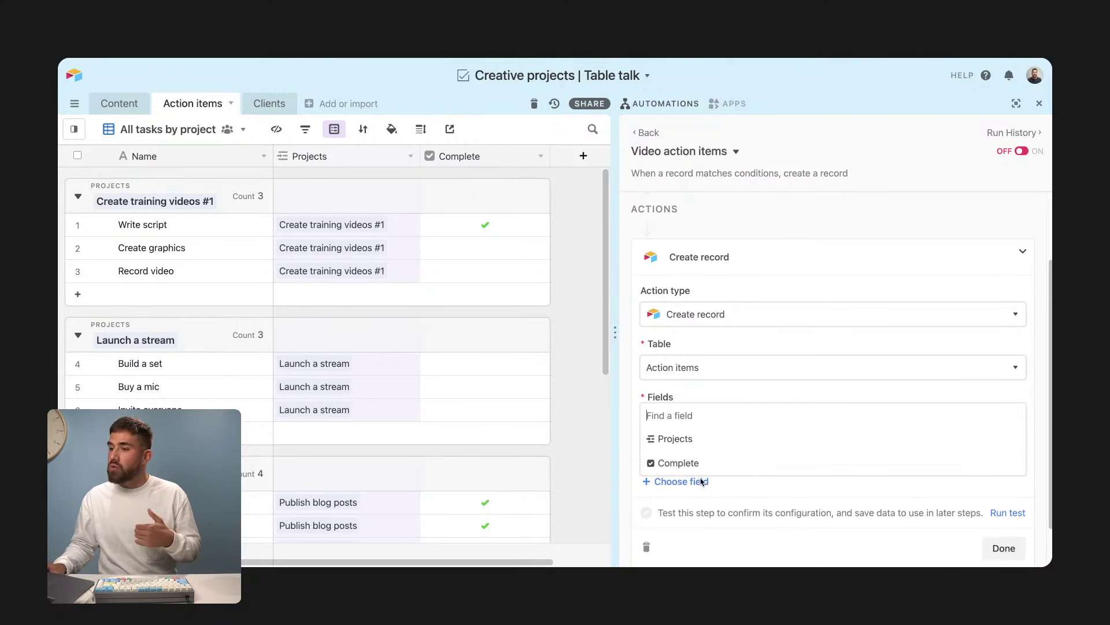
left_click(697, 442)
scroll(761, 489, "down", 3)
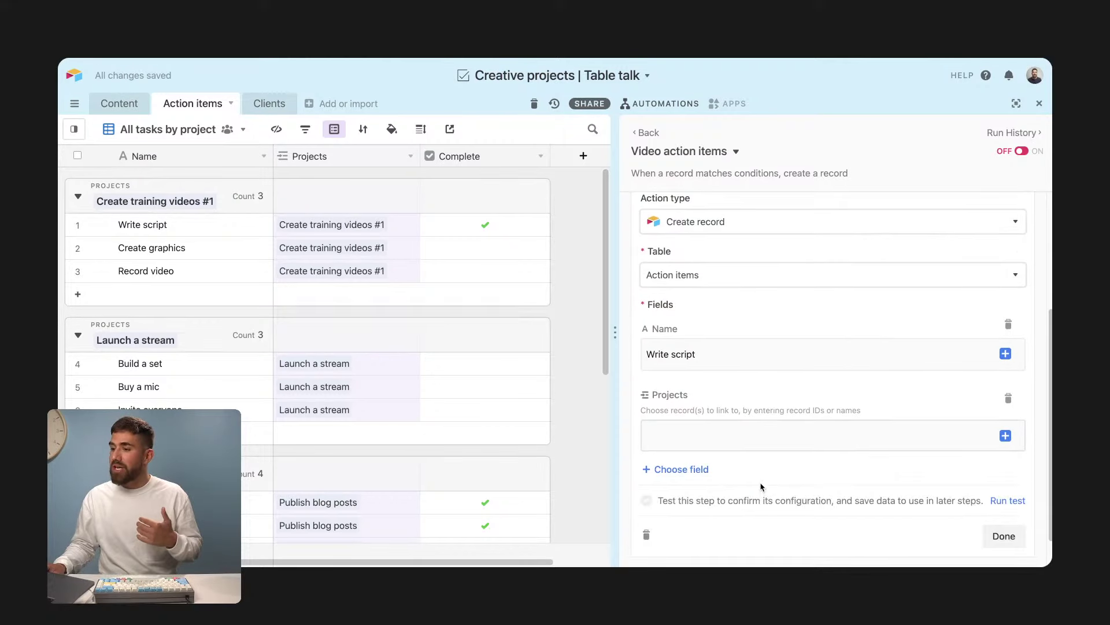
left_click(1006, 437)
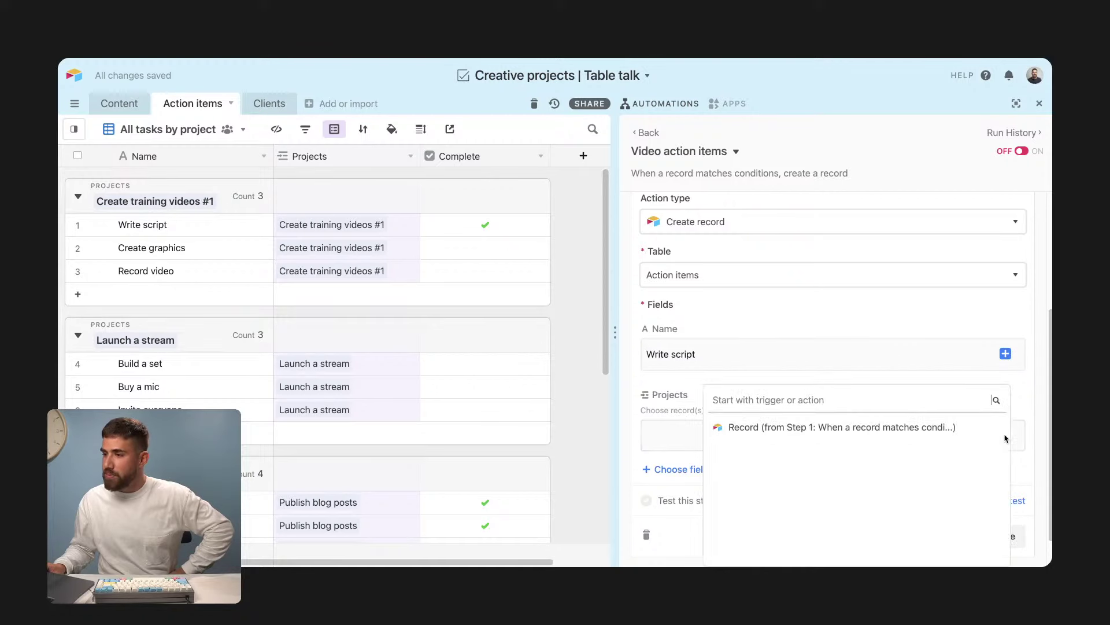
mouse_move(964, 434)
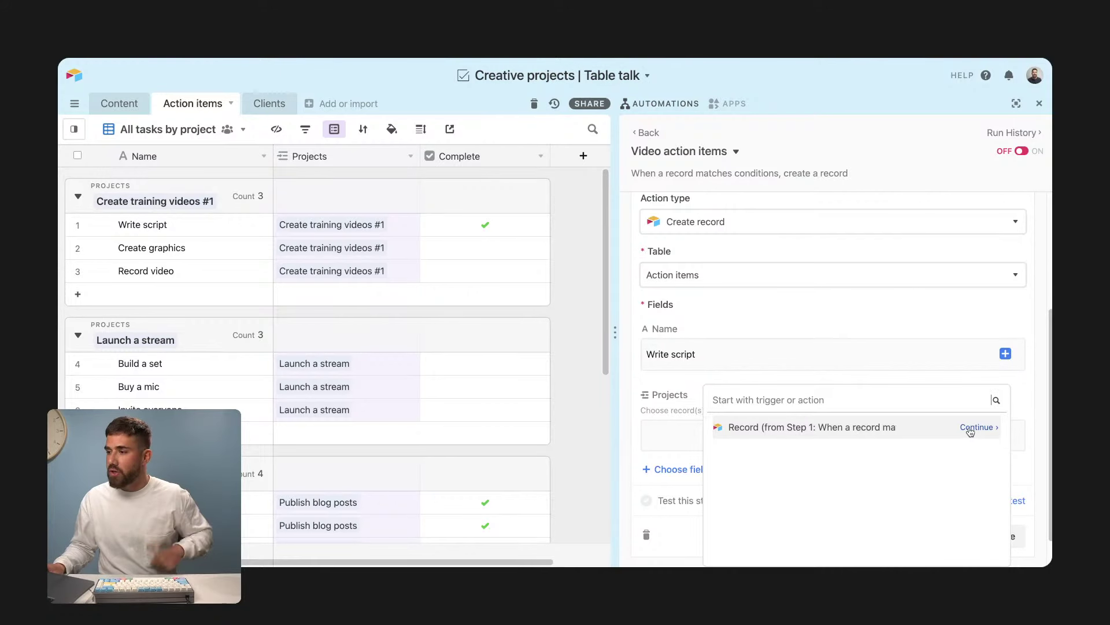
left_click(970, 430)
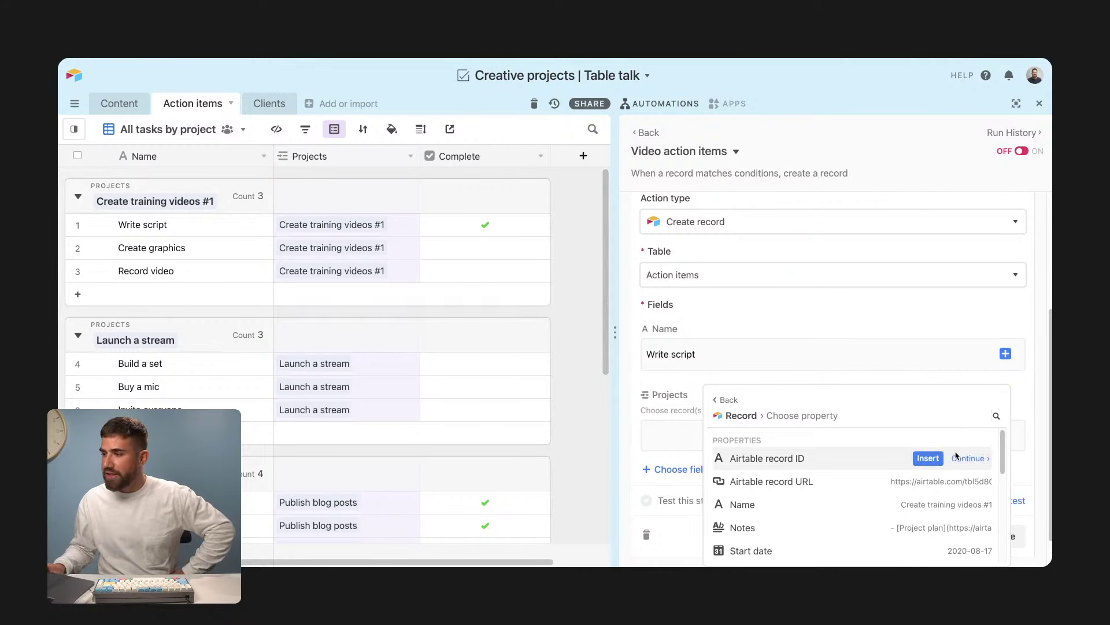
mouse_move(777, 479)
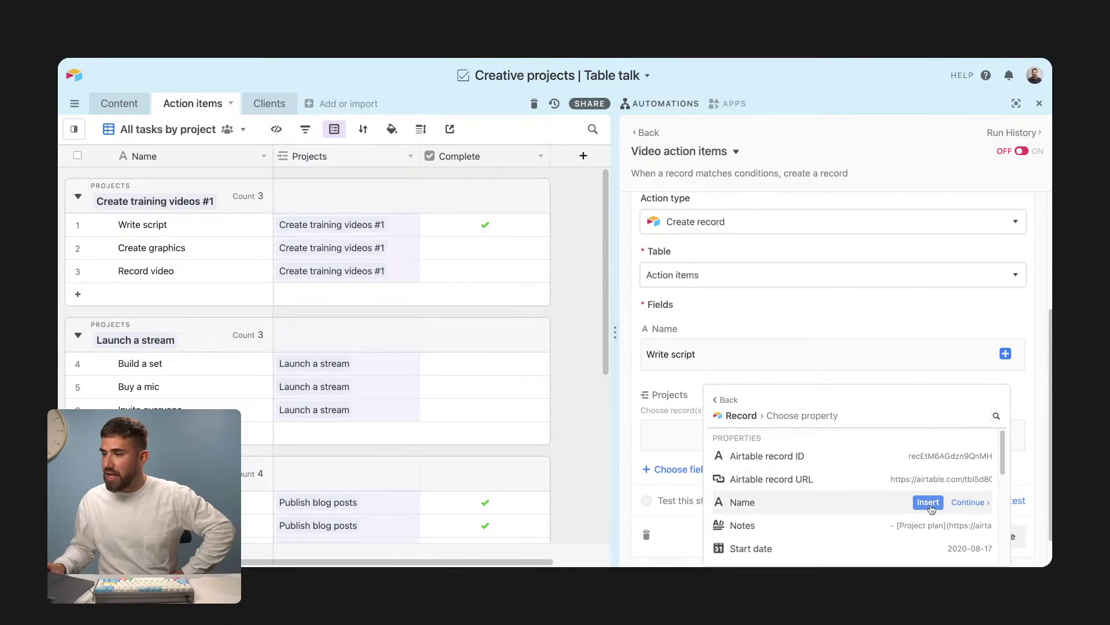
left_click(928, 502)
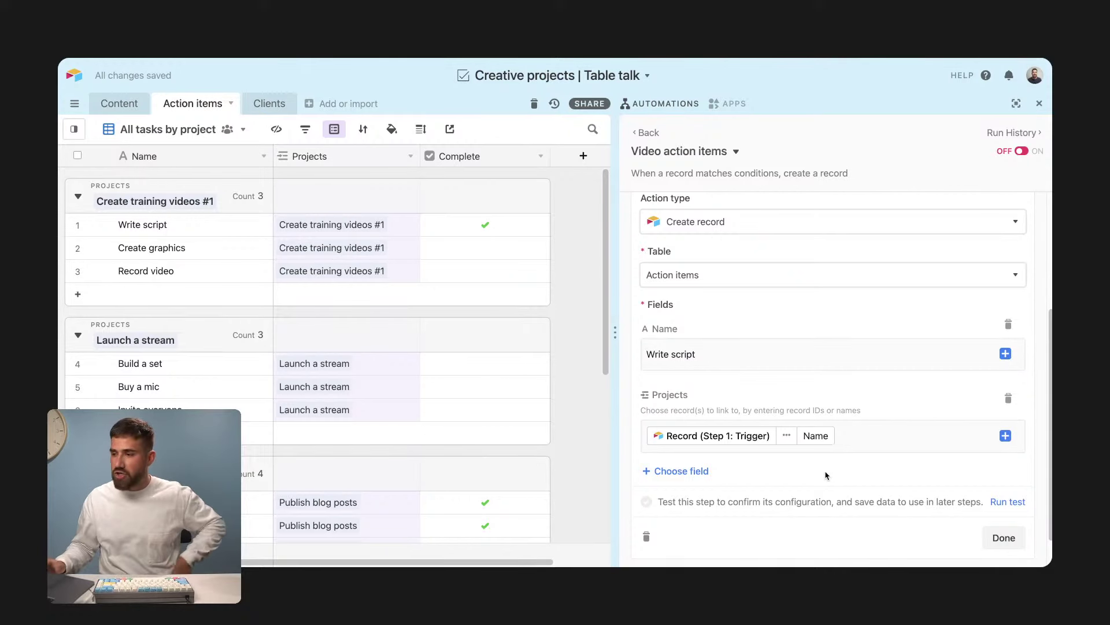
scroll(810, 473, "down", 1)
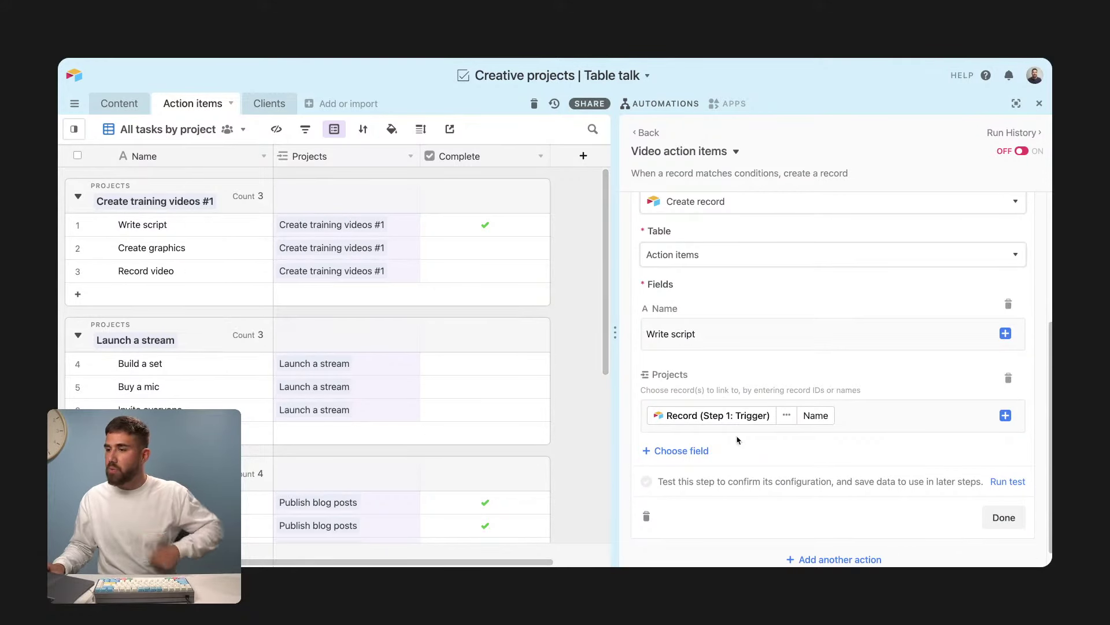
left_click(1005, 517)
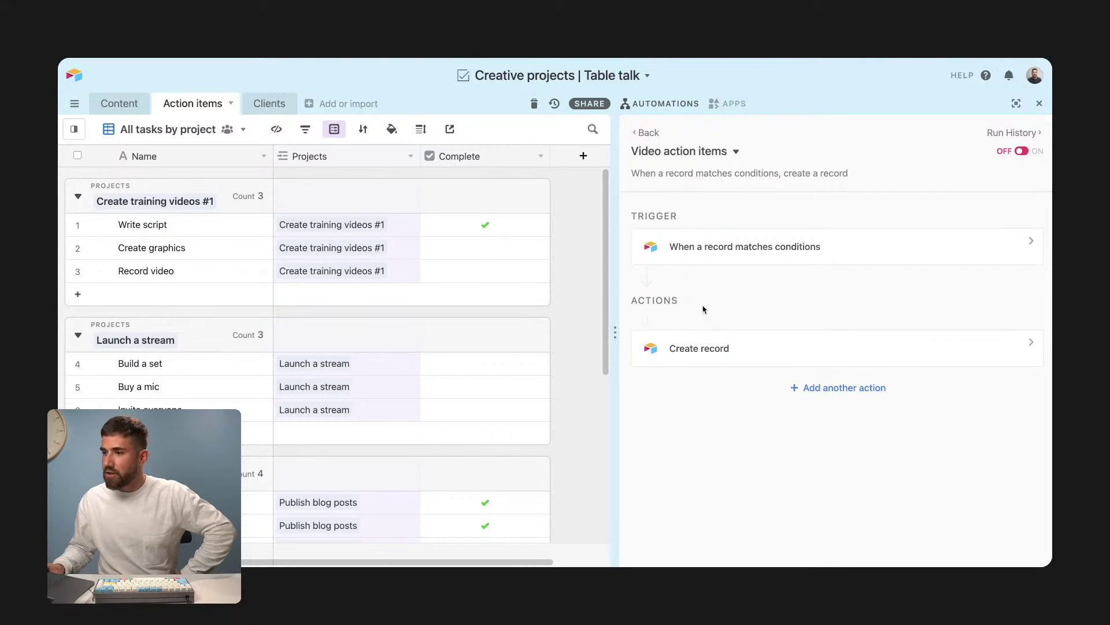
Step: Add a second Create record action that creates records in the Action items table
left_click(824, 392)
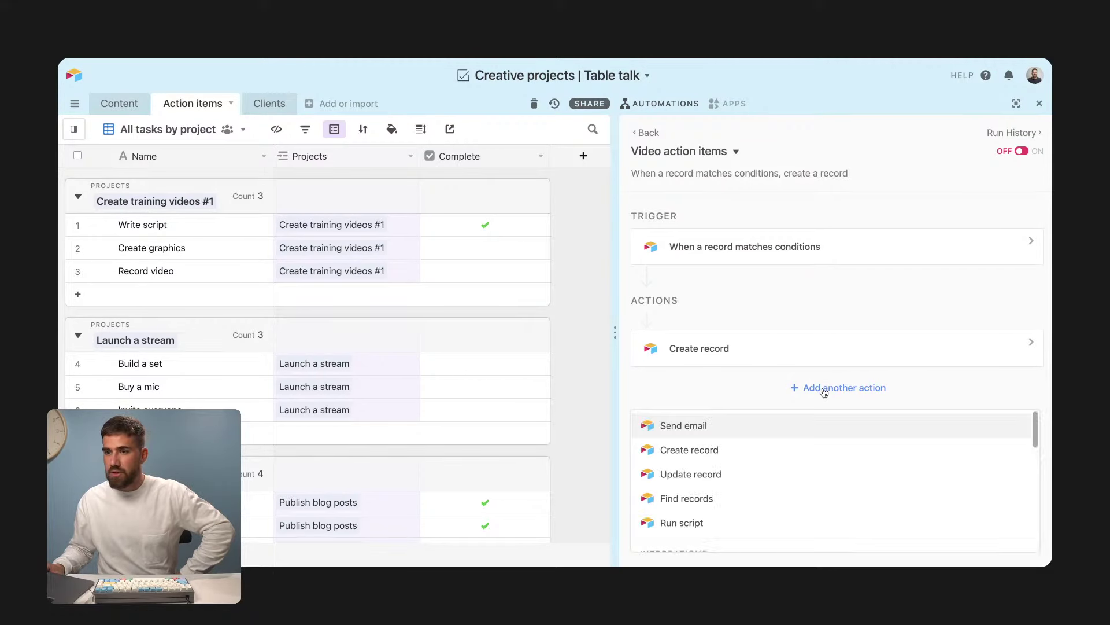
left_click(732, 449)
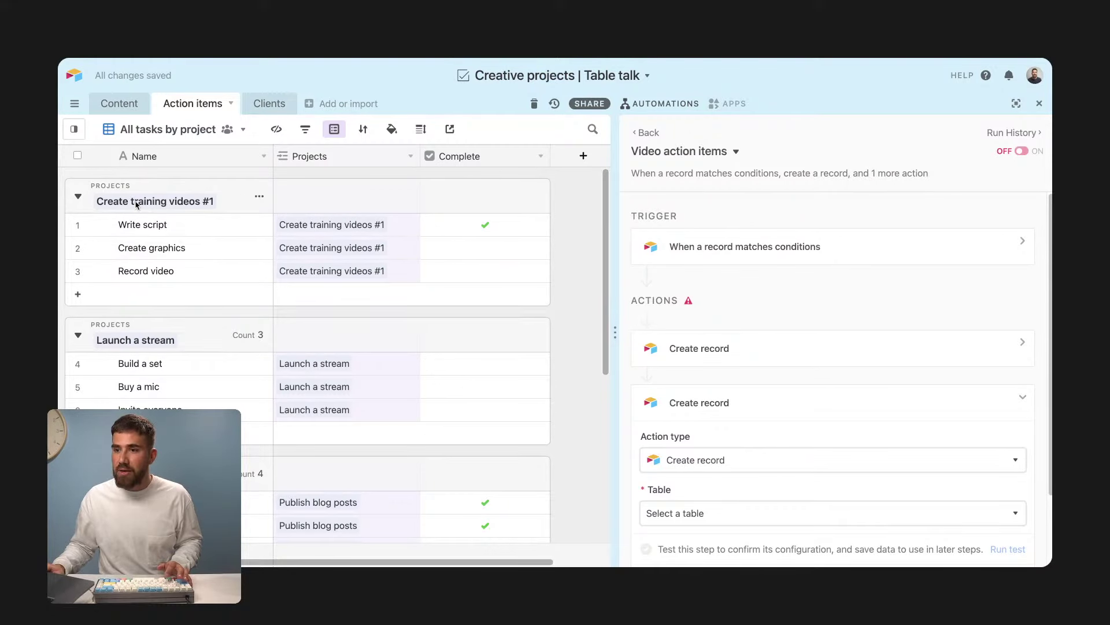
left_click(757, 513)
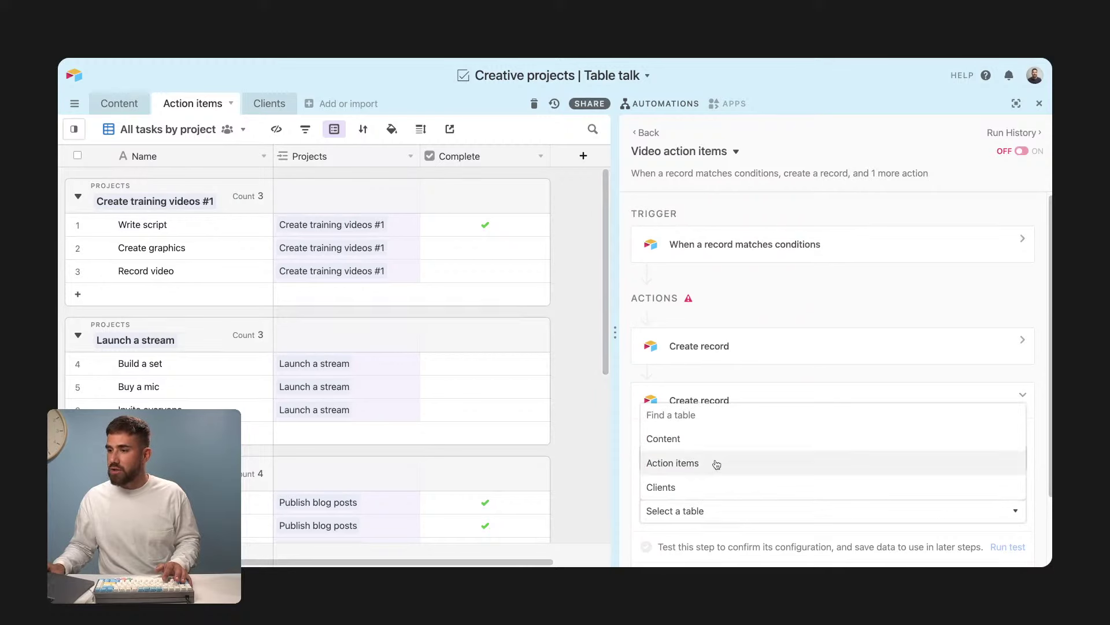
left_click(716, 463)
scroll(717, 417, "down", 2)
Step: Set Name to 'Create graphics', link Projects to the trigger record's Name, and finish the action
left_click(703, 432)
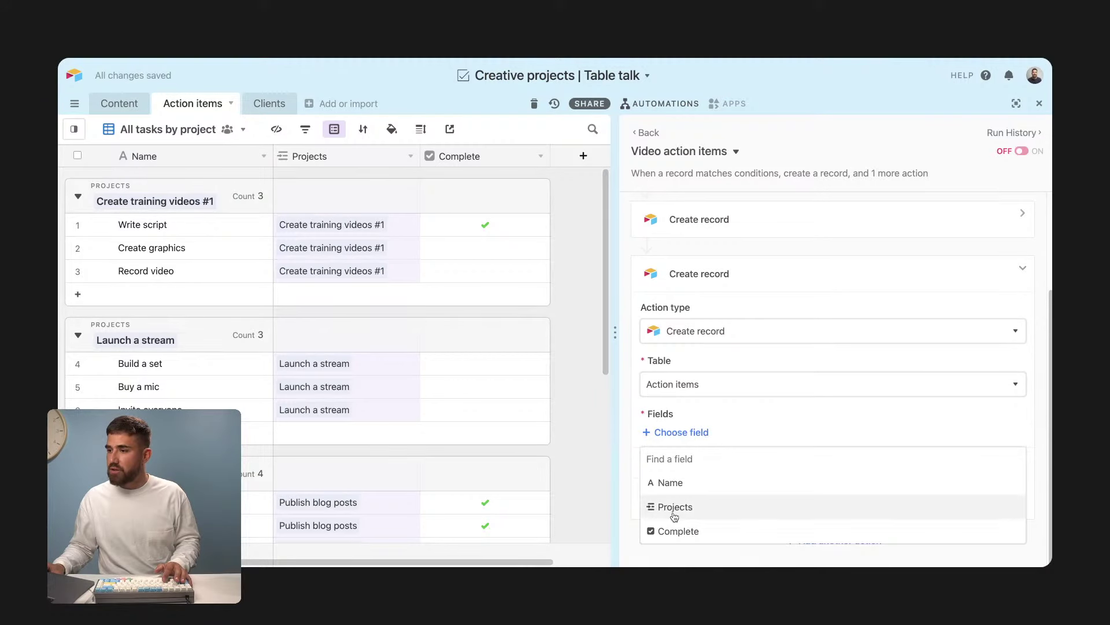
left_click(672, 483)
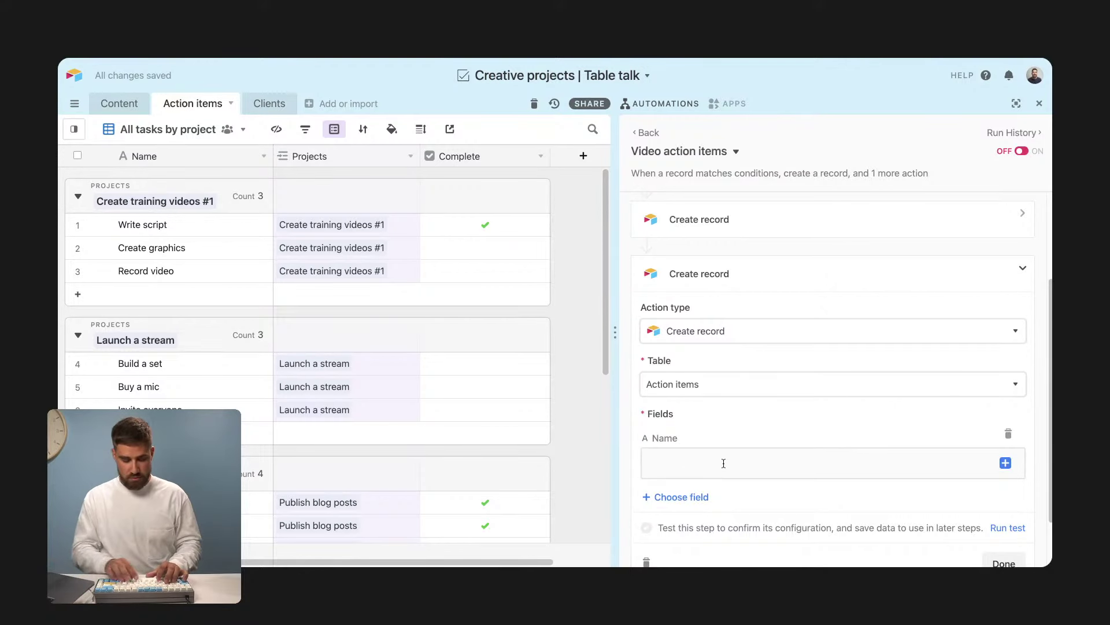
left_click(724, 463)
type("Create graphi")
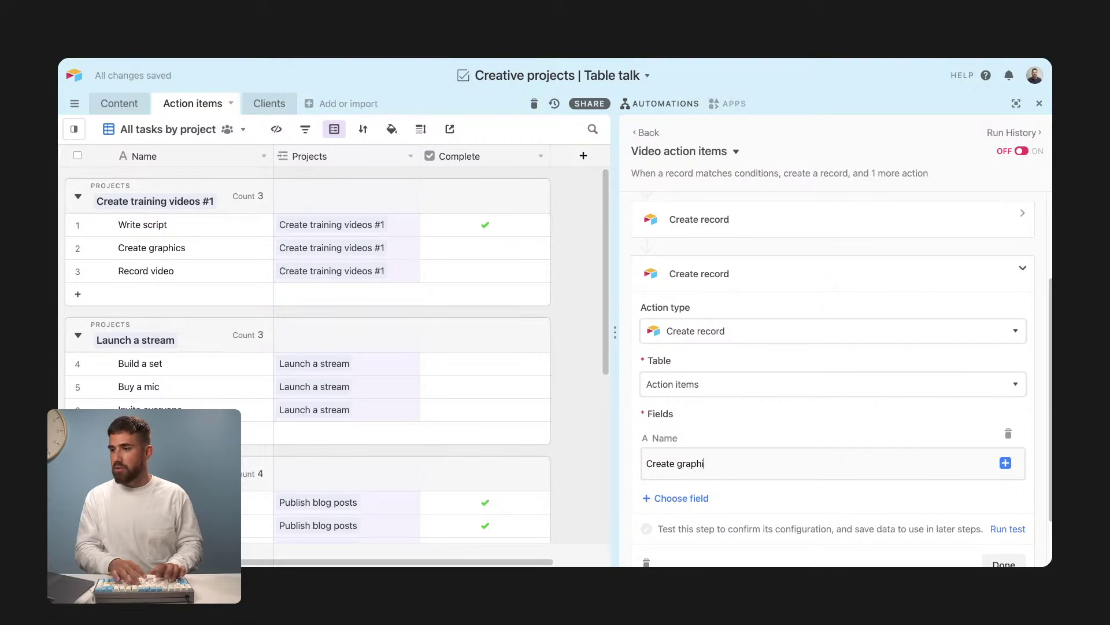
type("cs")
scroll(652, 466, "down", 1)
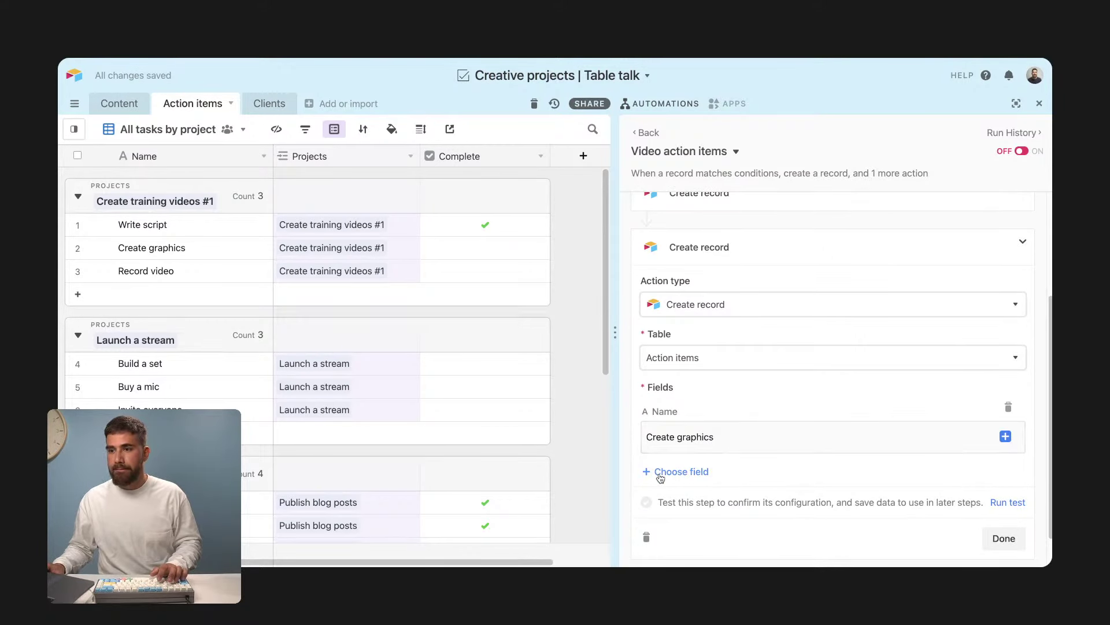
left_click(660, 478)
left_click(656, 522)
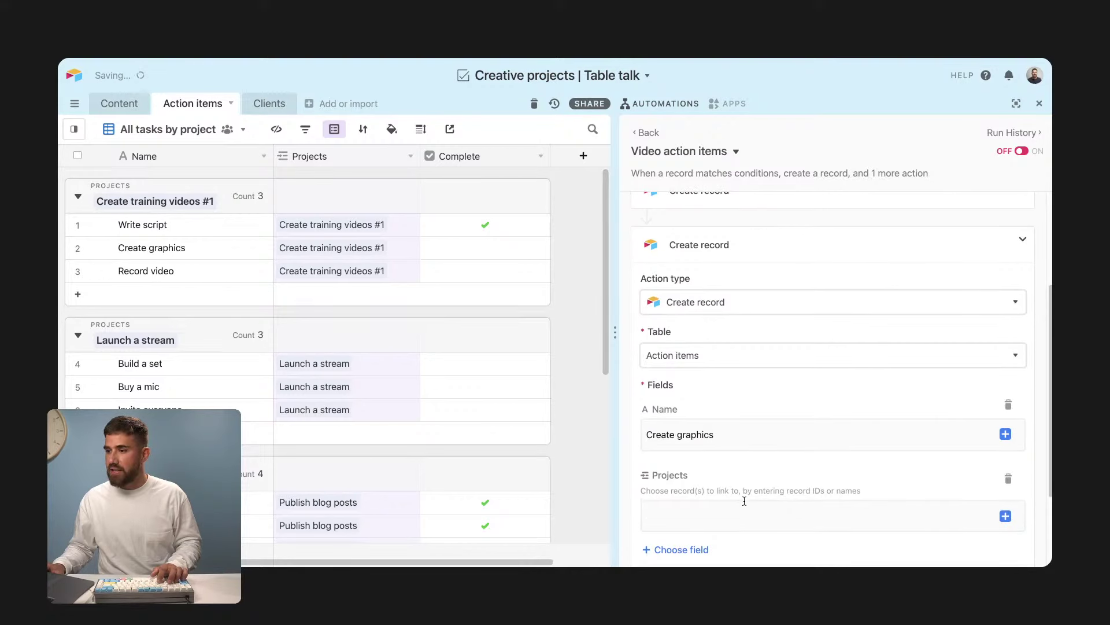
left_click(1006, 516)
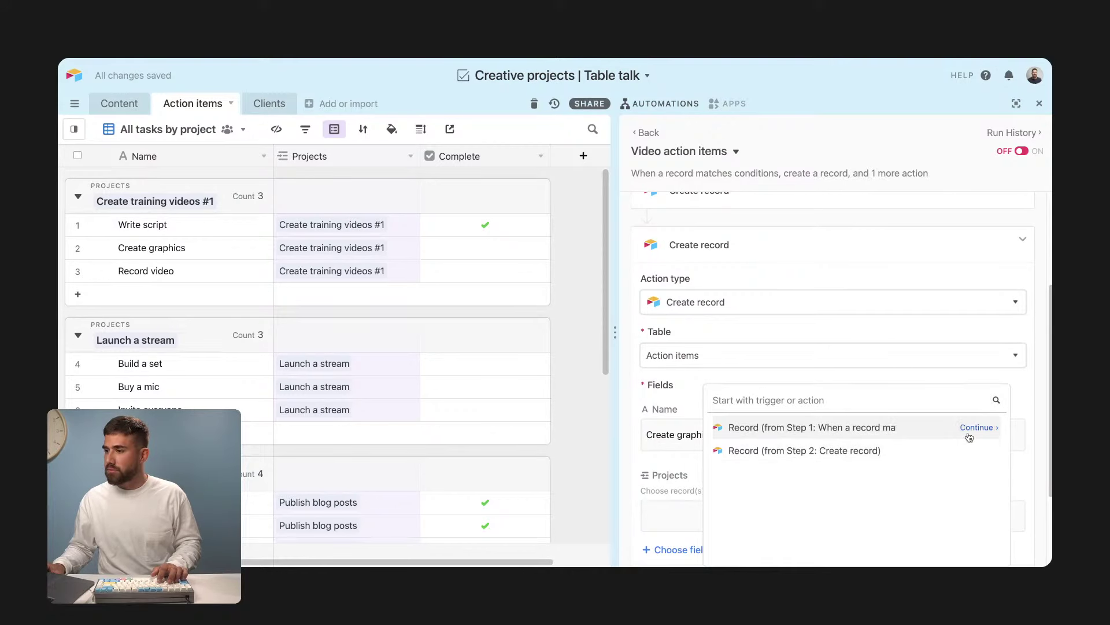
left_click(970, 432)
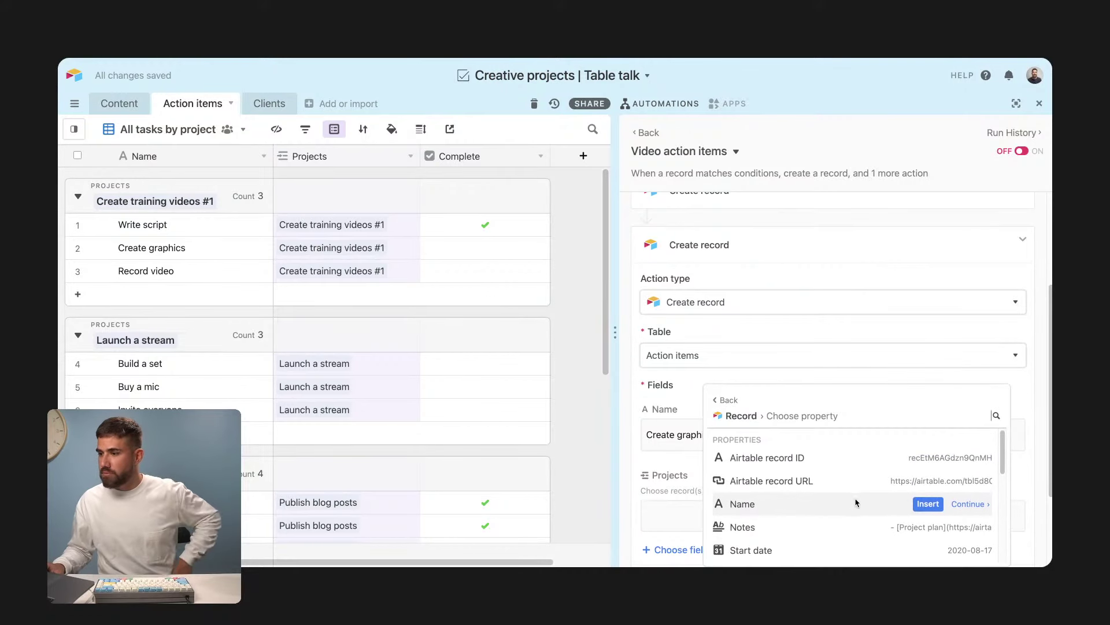
left_click(927, 500)
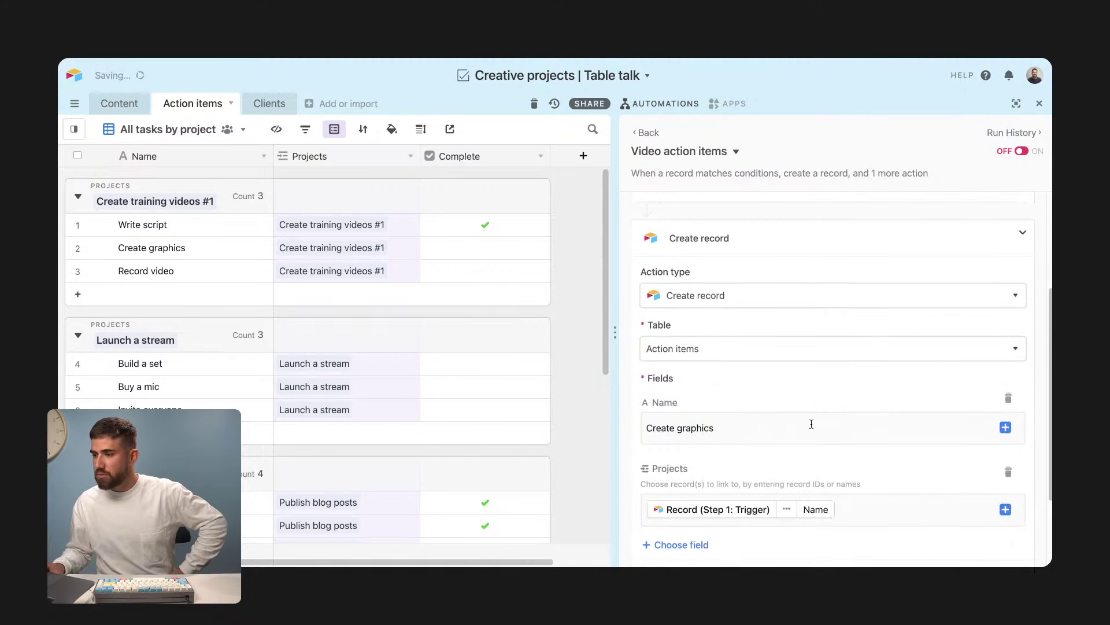
left_click(1004, 498)
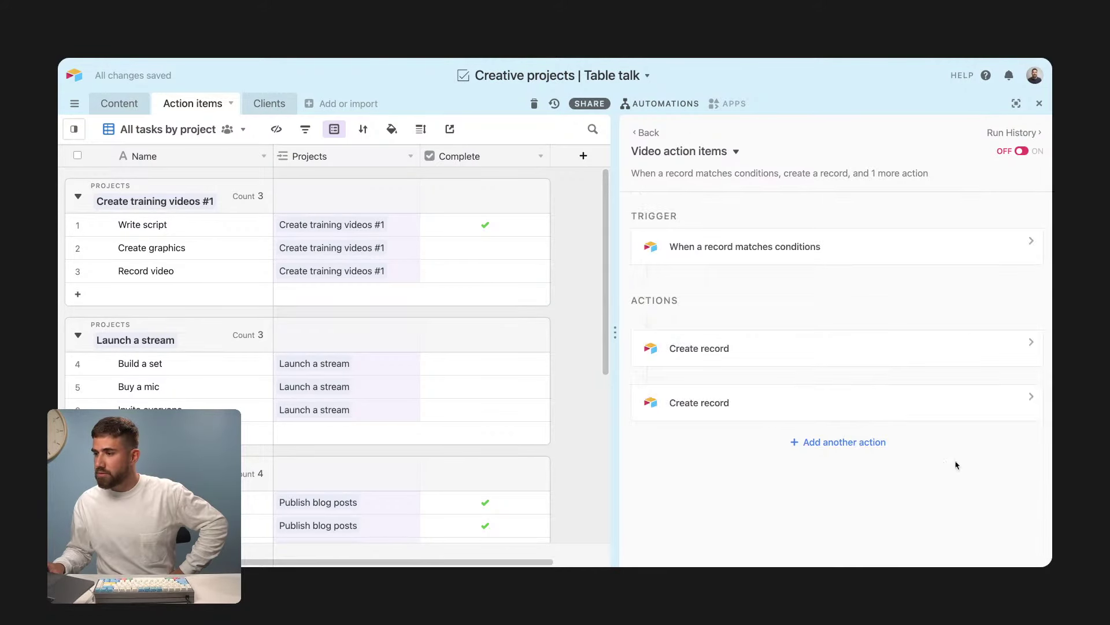
Step: Add a third Create record action targeting the Action items table
left_click(845, 442)
scroll(714, 478, "down", 1)
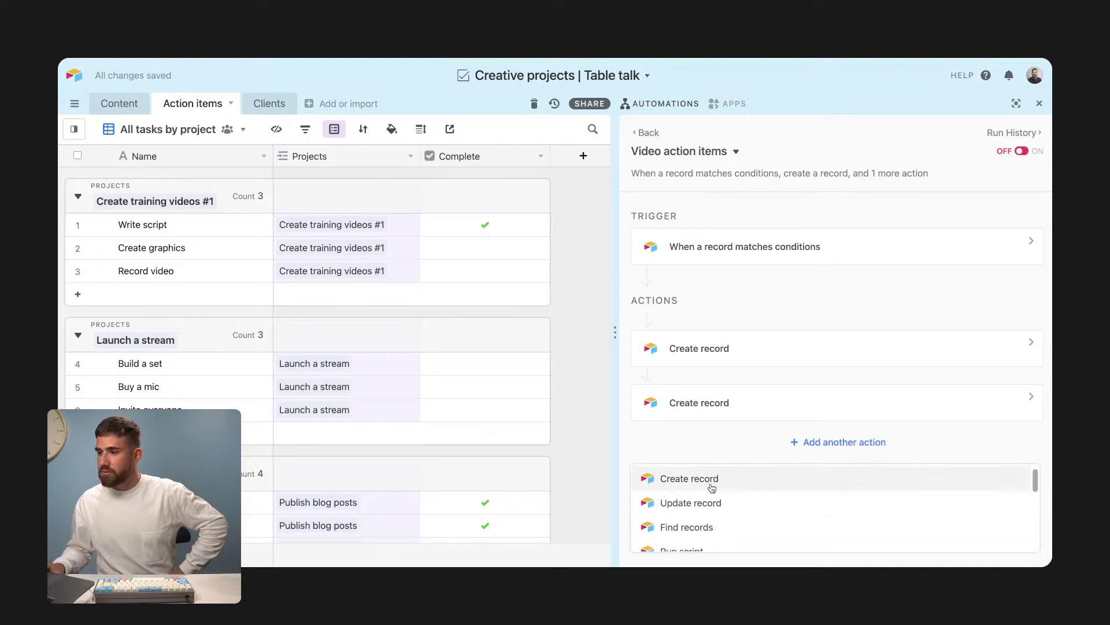
left_click(752, 479)
left_click(758, 510)
scroll(749, 376, "down", 2)
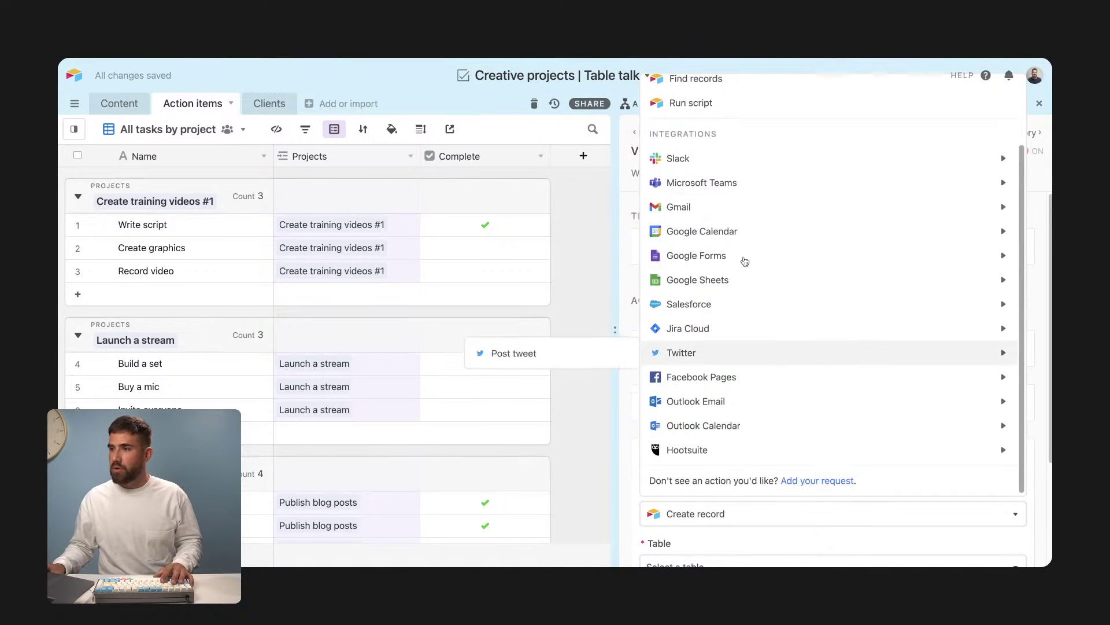
scroll(721, 125, "up", 2)
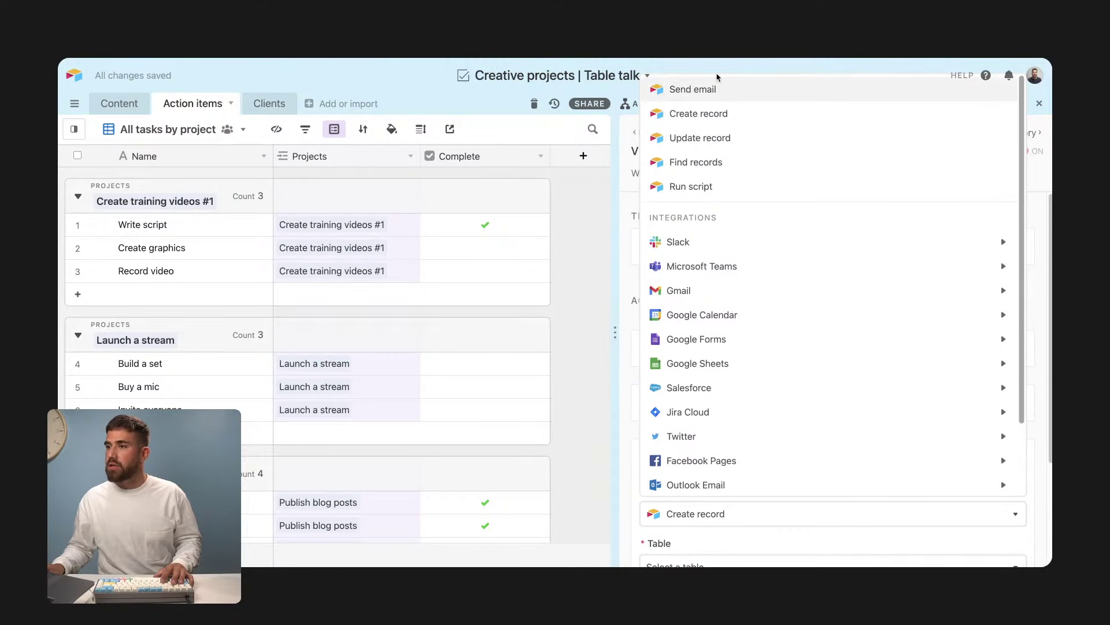
left_click(726, 113)
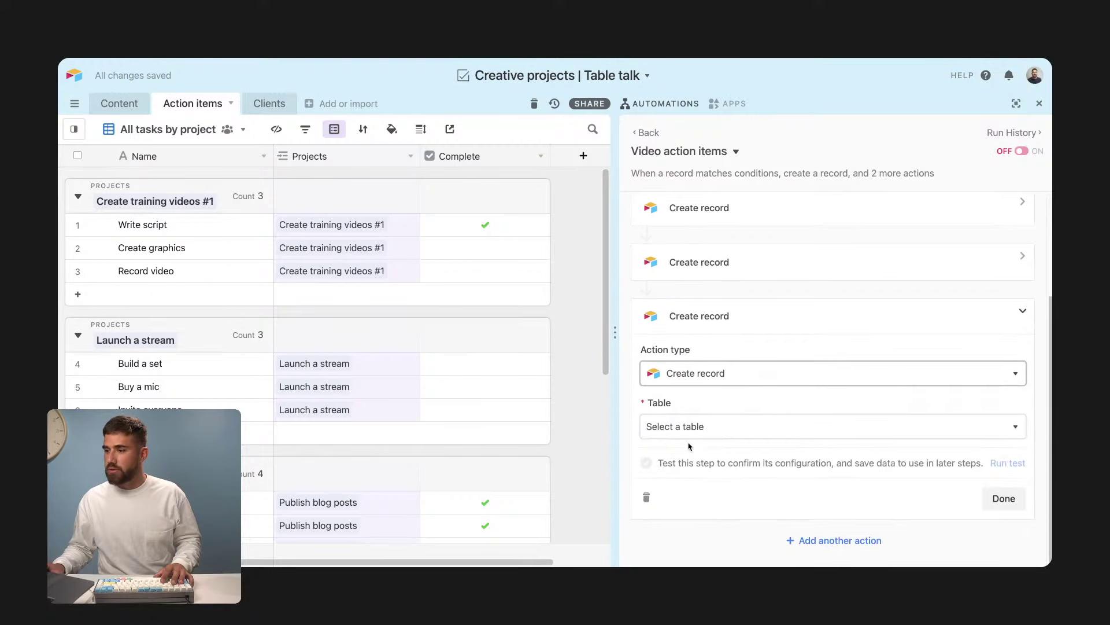
left_click(688, 427)
left_click(691, 501)
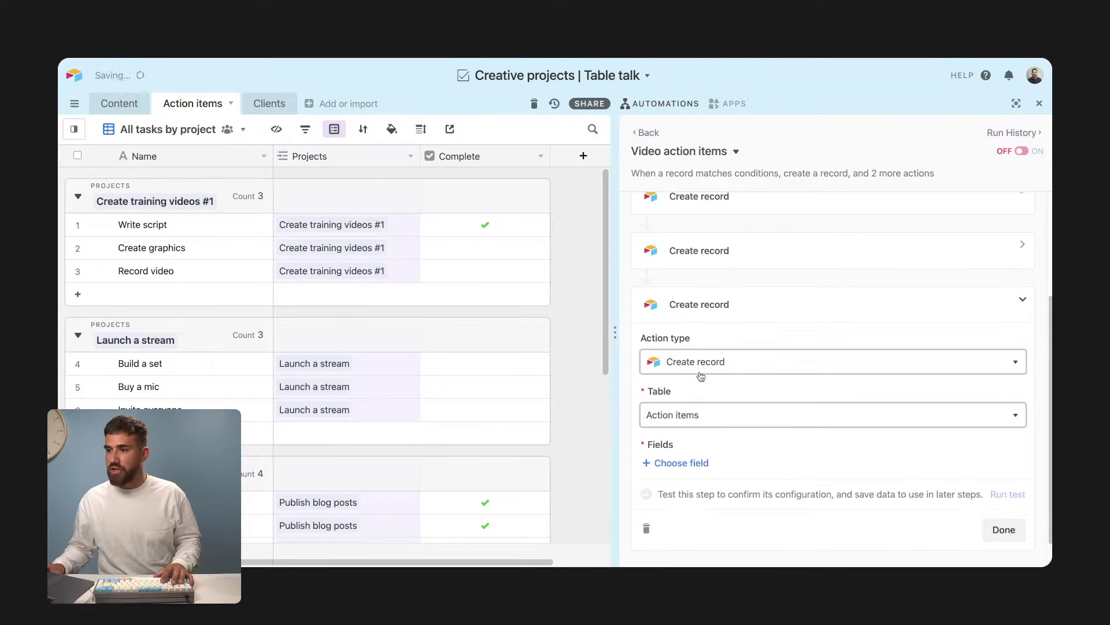
Step: Set the third record's Name to 'Record video'
left_click(699, 435)
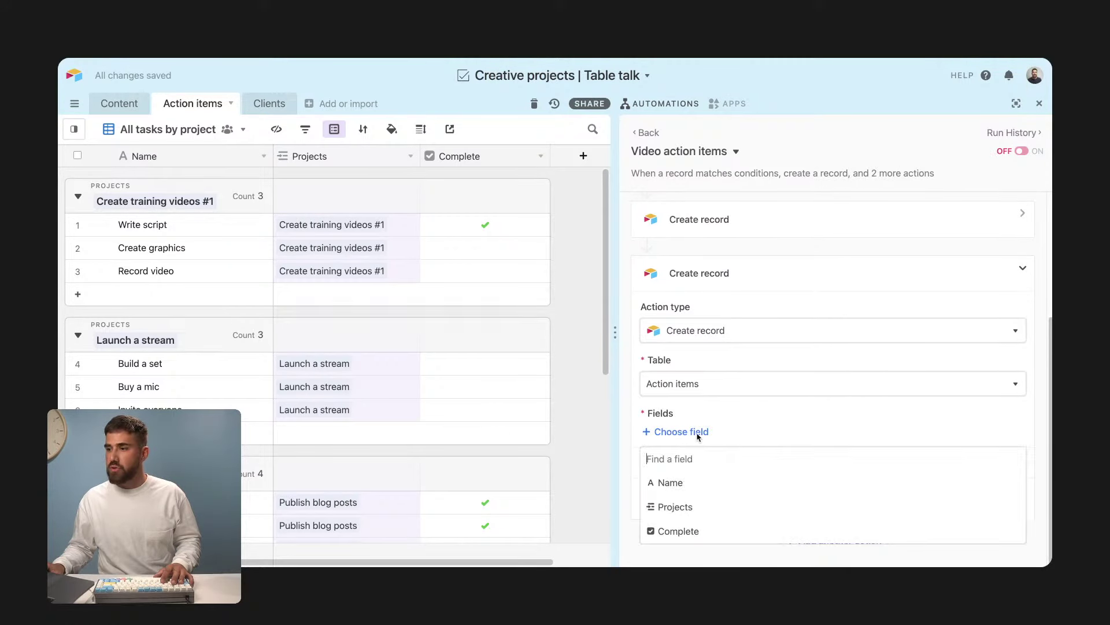
left_click(692, 483)
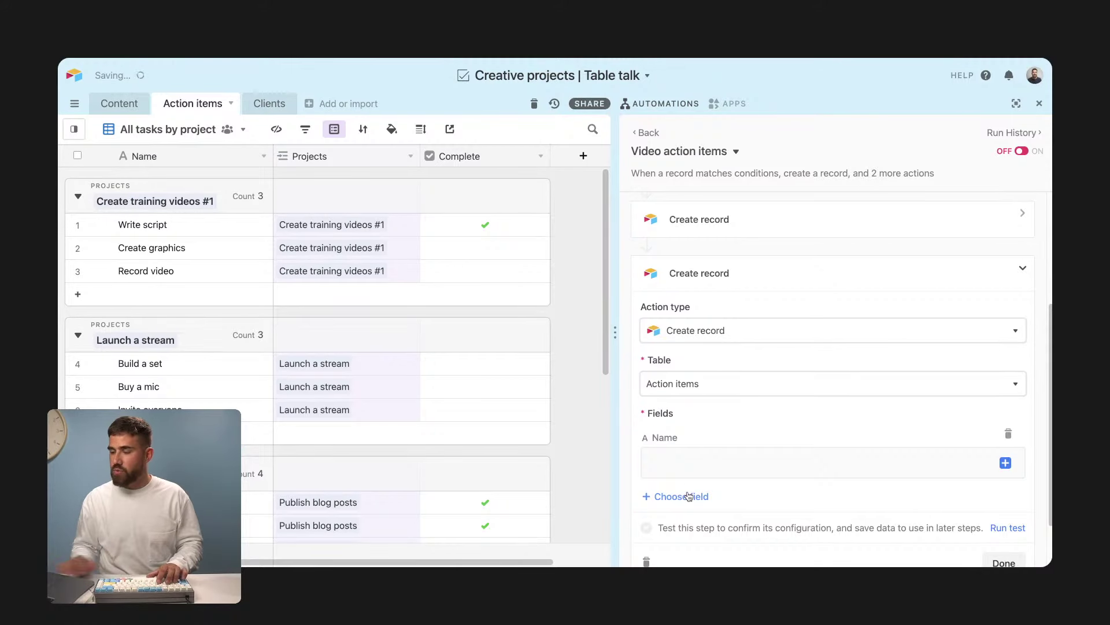
left_click(765, 472)
type("record")
key("BackSpace")
key("BackSpace")
key("BackSpace")
key("BackSpace")
key("BackSpace")
key("BackSpace")
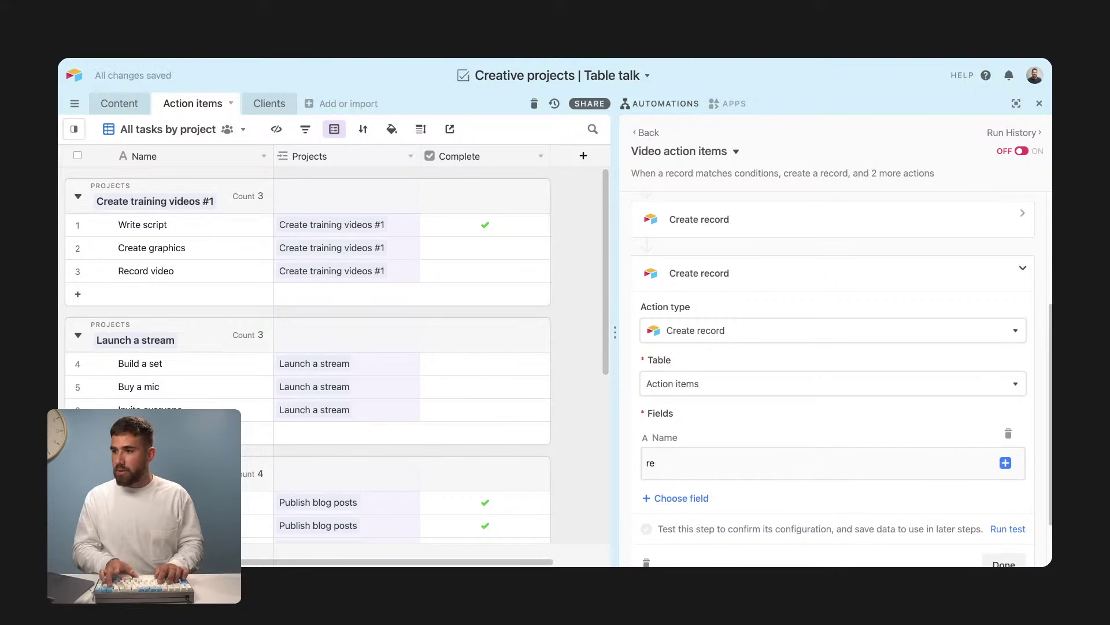
type("Record video")
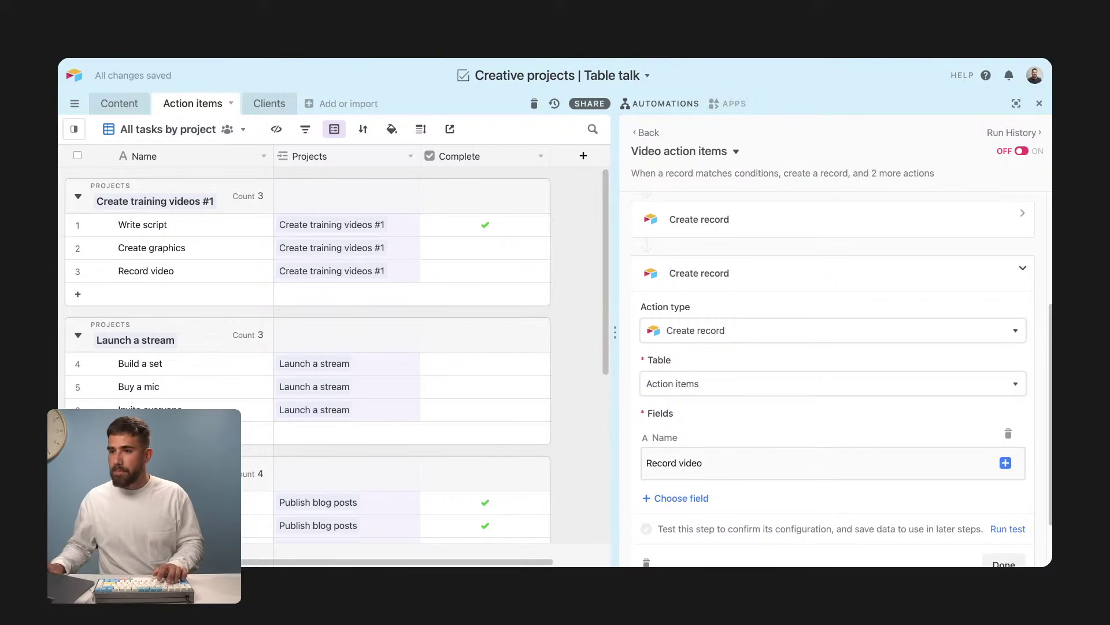
Step: Link its Projects field to the trigger record's Name and finish the Record video step
left_click(695, 499)
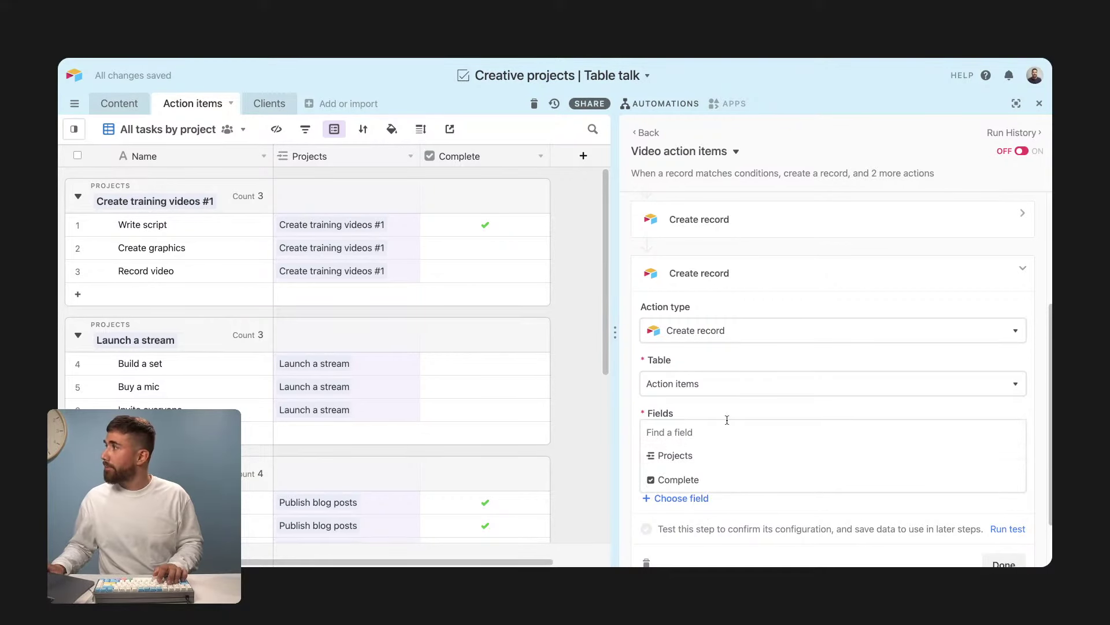
left_click(672, 455)
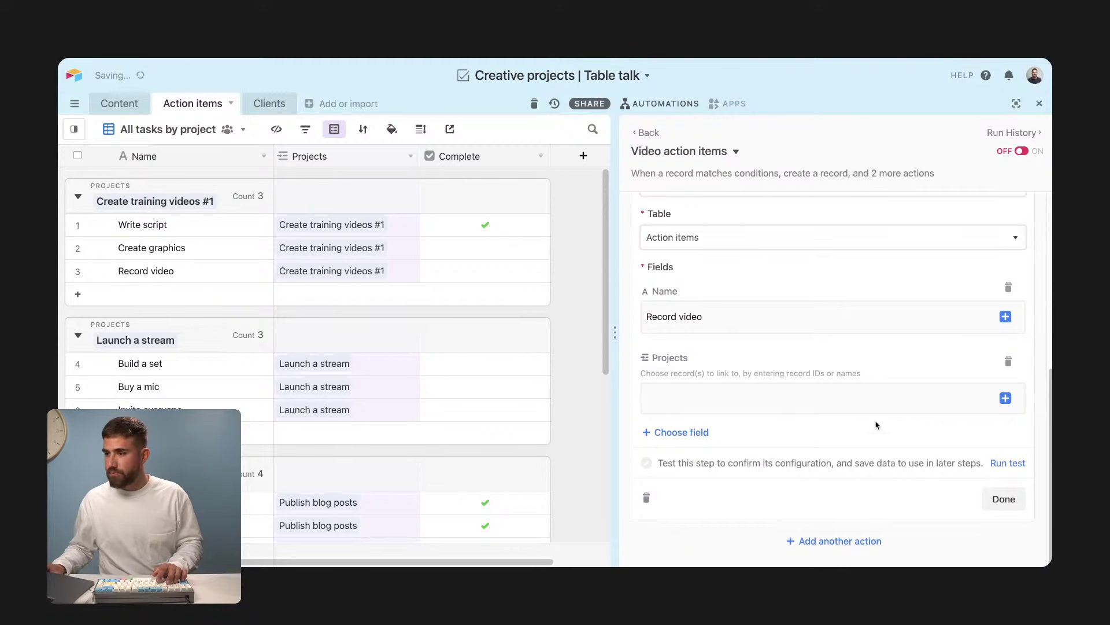
left_click(1005, 398)
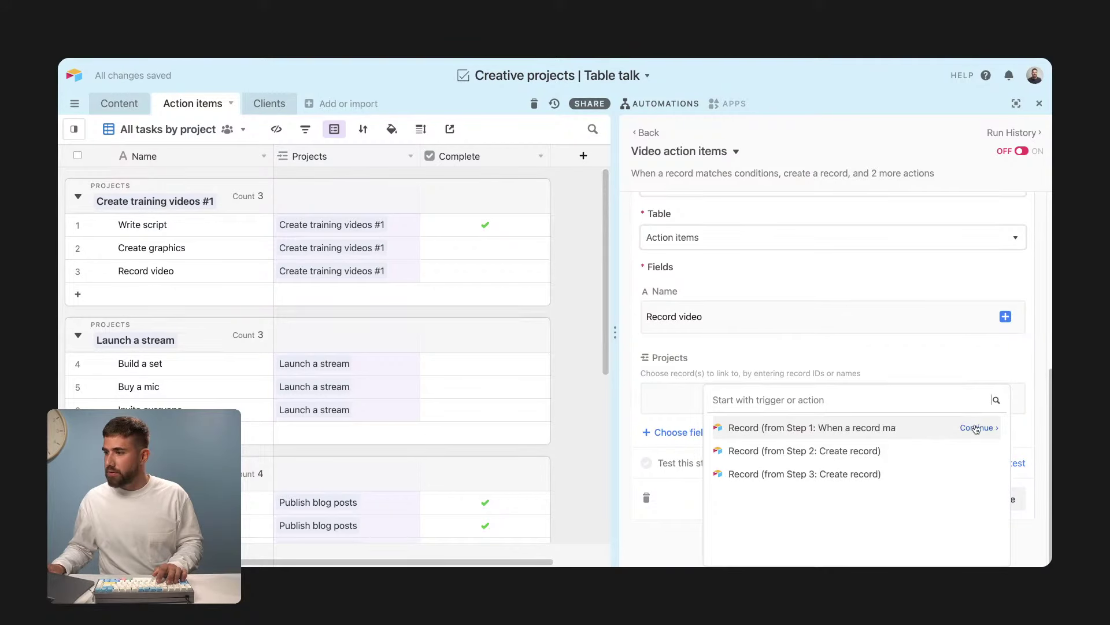
left_click(974, 427)
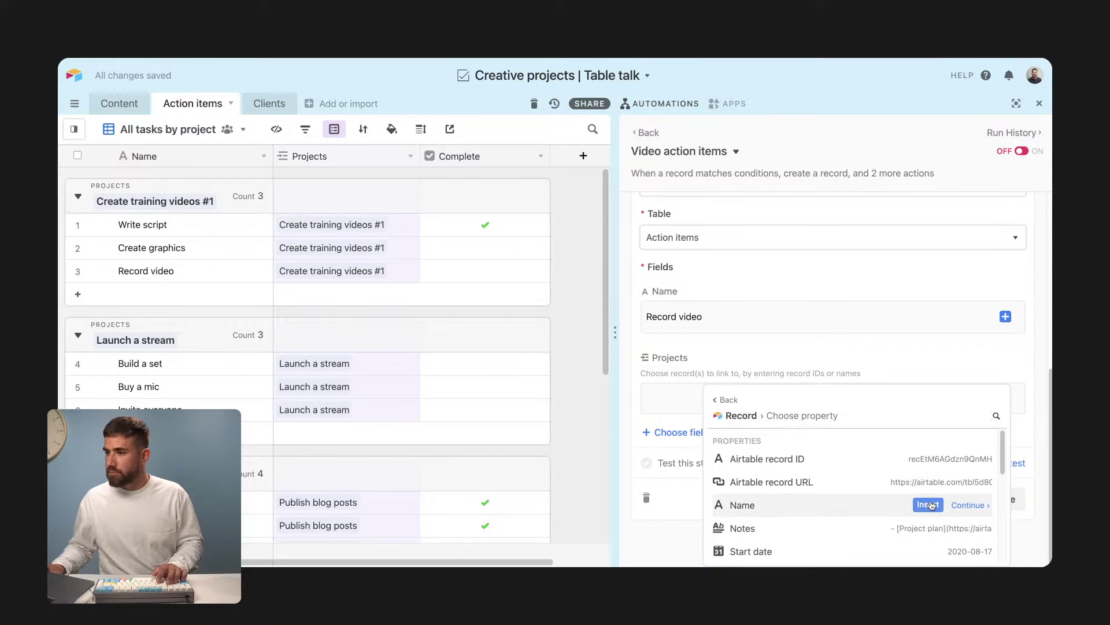
left_click(929, 504)
left_click(1006, 499)
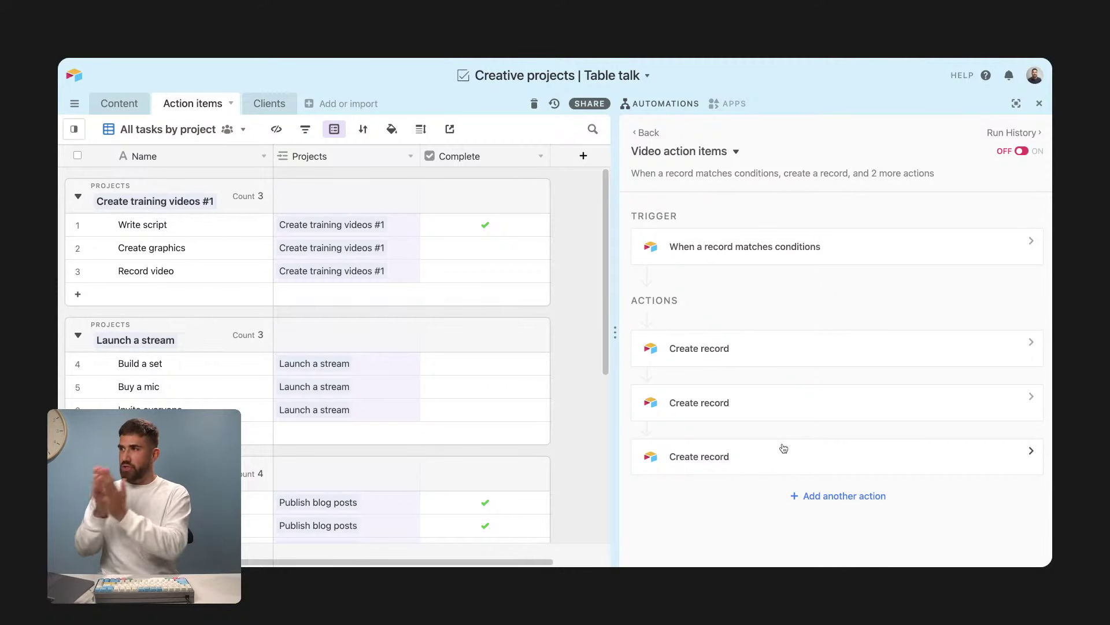
Step: Turn the Video action items automation on, review its trigger's table and conditions, then show the Content table
left_click(1024, 153)
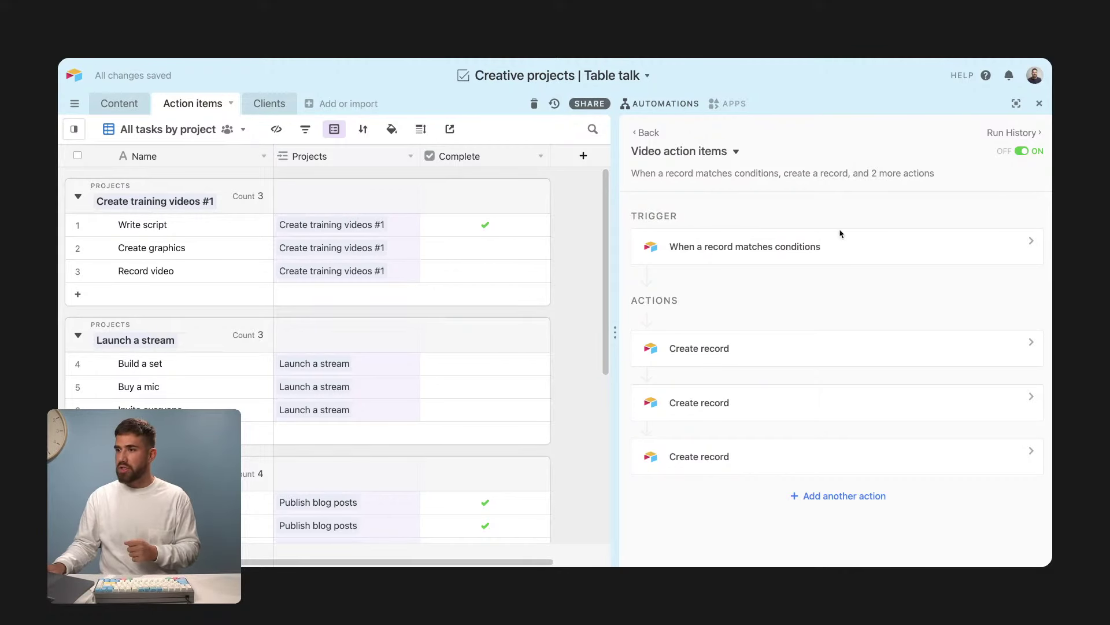
left_click(757, 250)
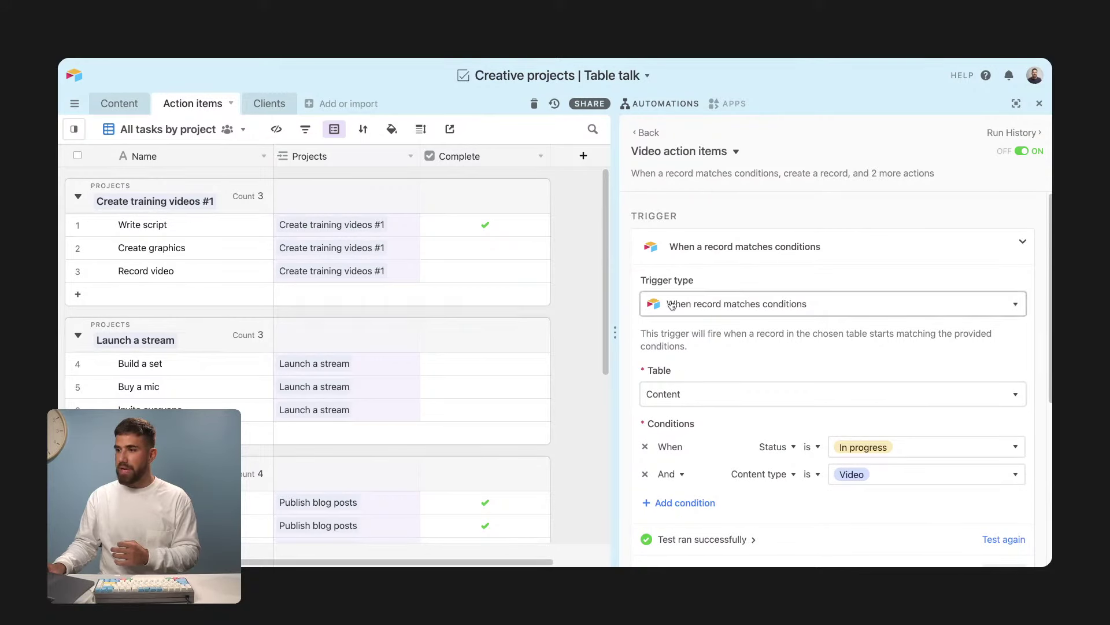
scroll(925, 358, "down", 3)
scroll(1039, 384, "up", 1)
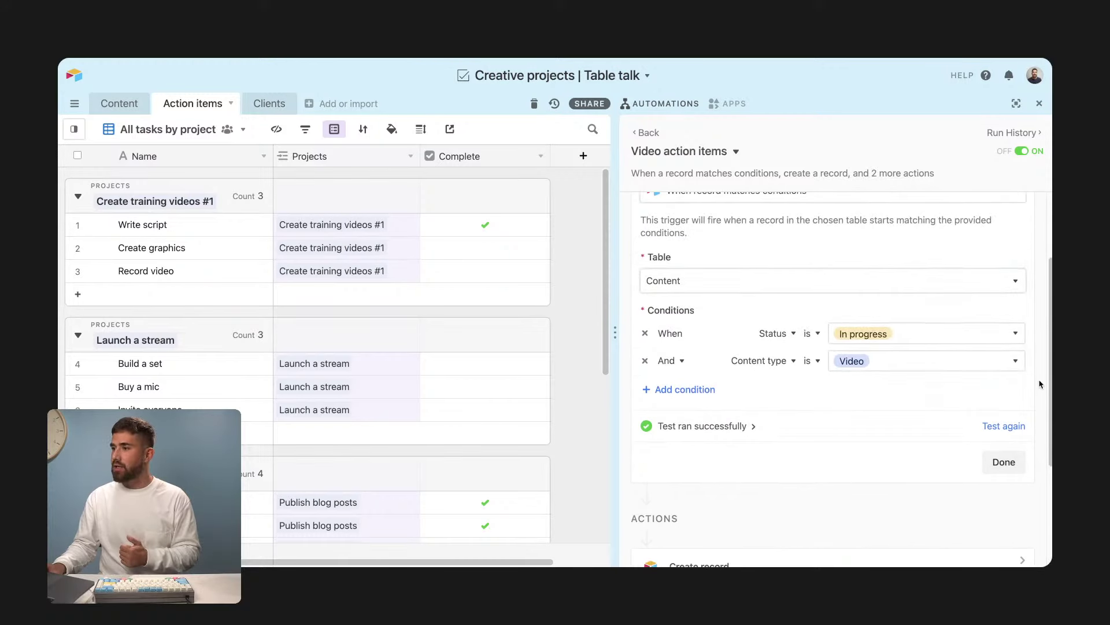
left_click(1004, 462)
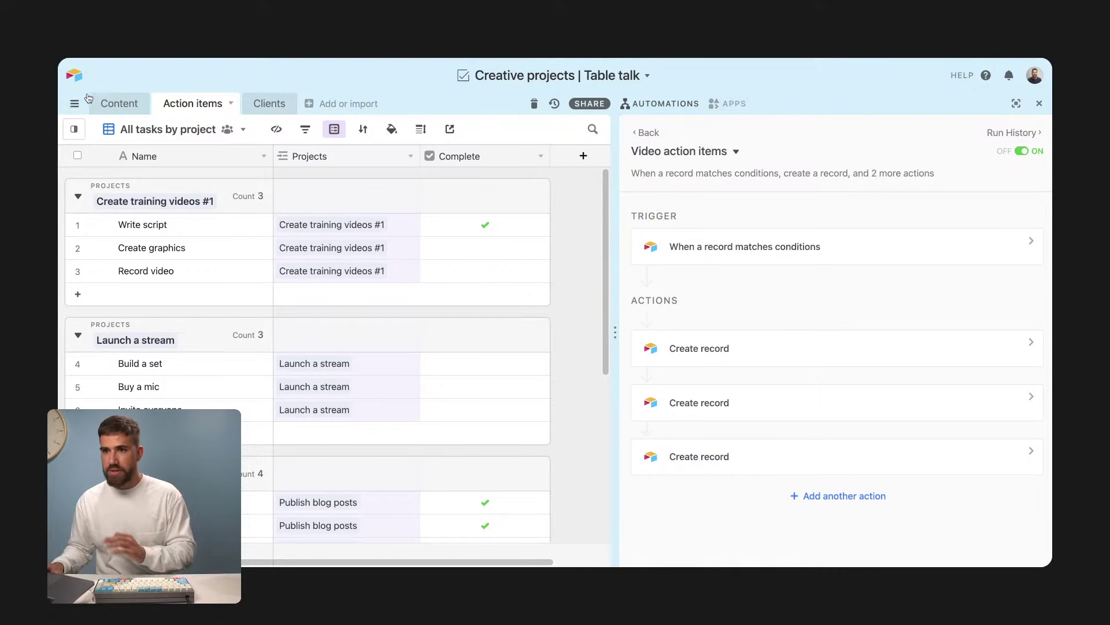
left_click(107, 103)
scroll(225, 335, "down", 5)
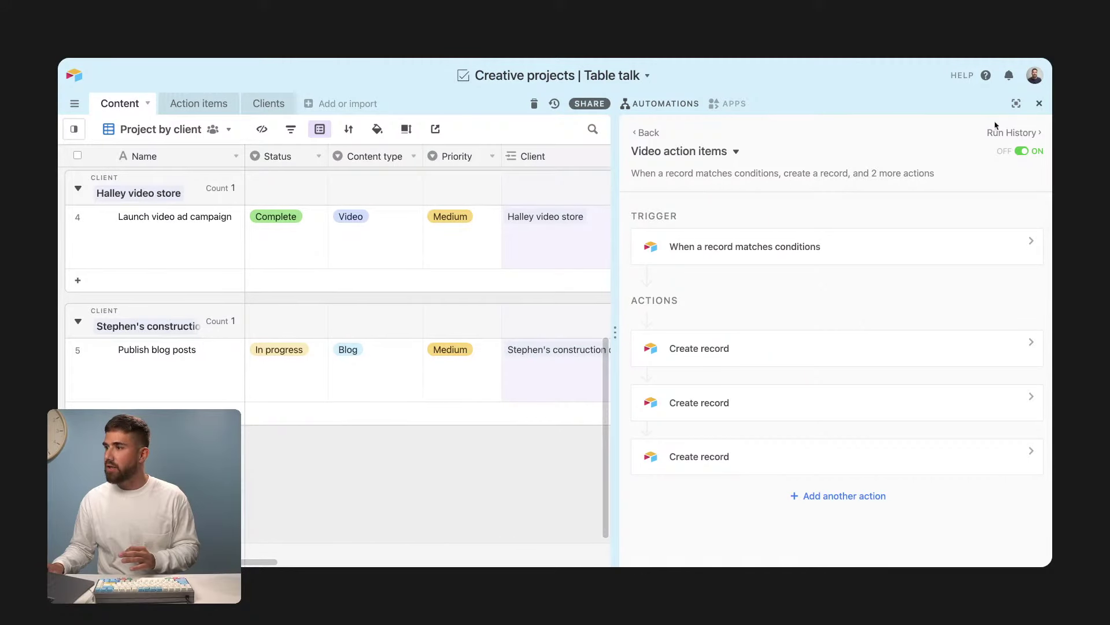
Step: Close the automations panel and add a new project to the last client group
left_click(1039, 102)
scroll(183, 299, "up", 5)
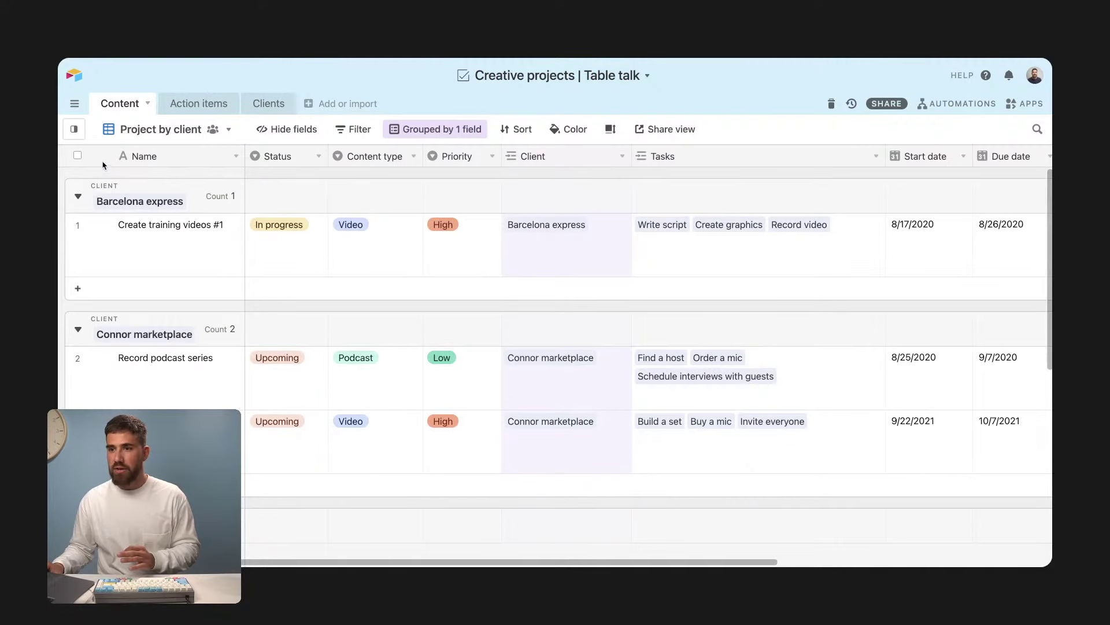
scroll(189, 287, "down", 5)
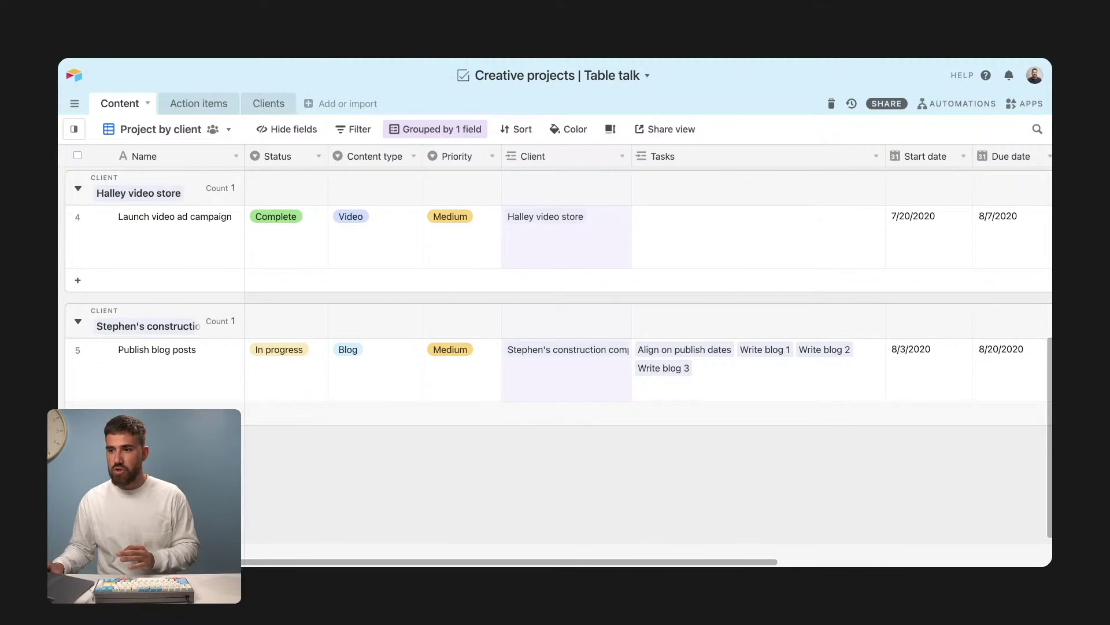
left_click(198, 408)
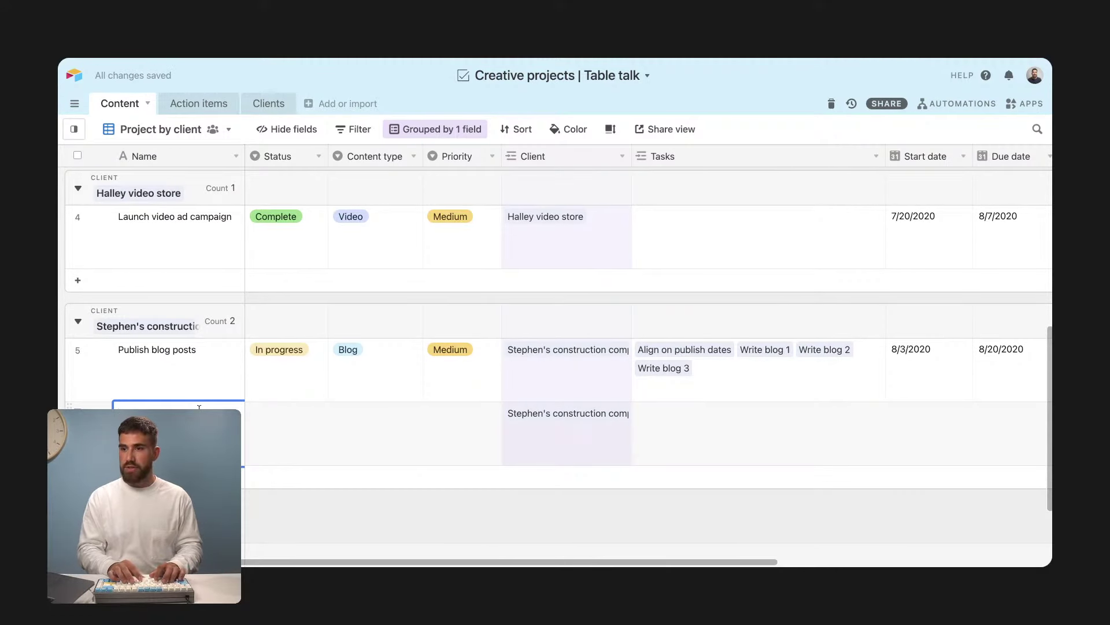
type("Create market")
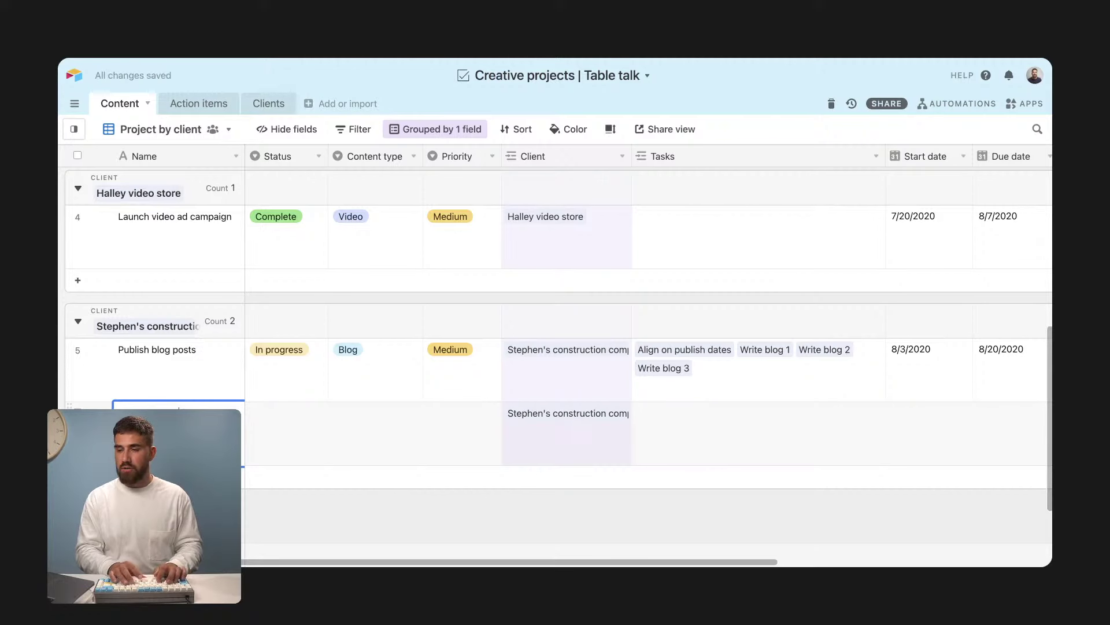
type("ing campaigns")
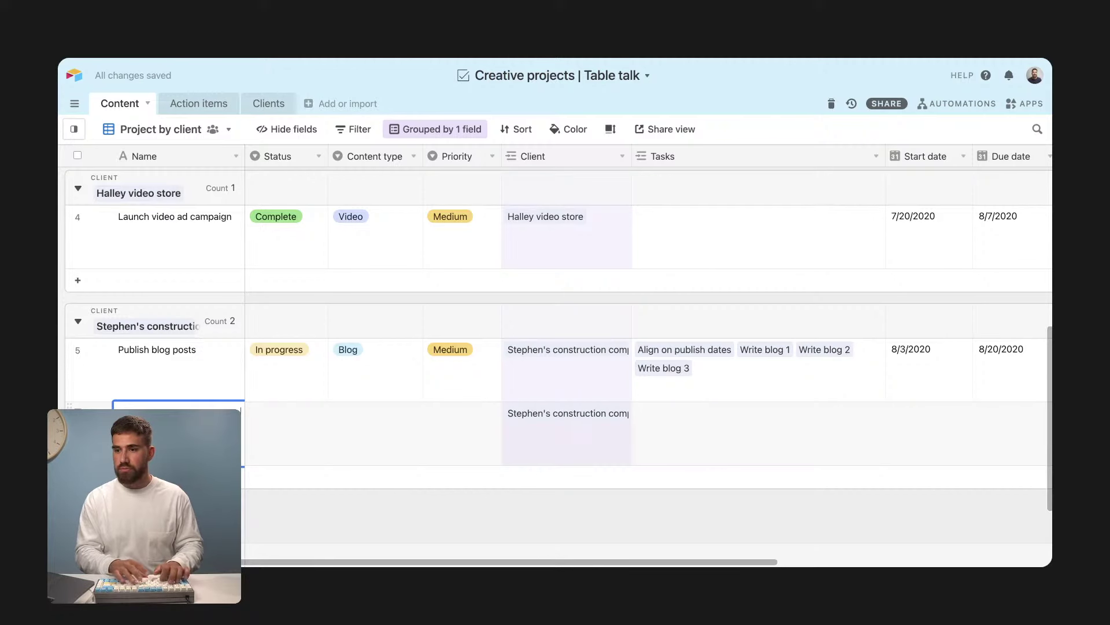
Step: Set the new project's status to In progress and priority to Medium
left_click(283, 427)
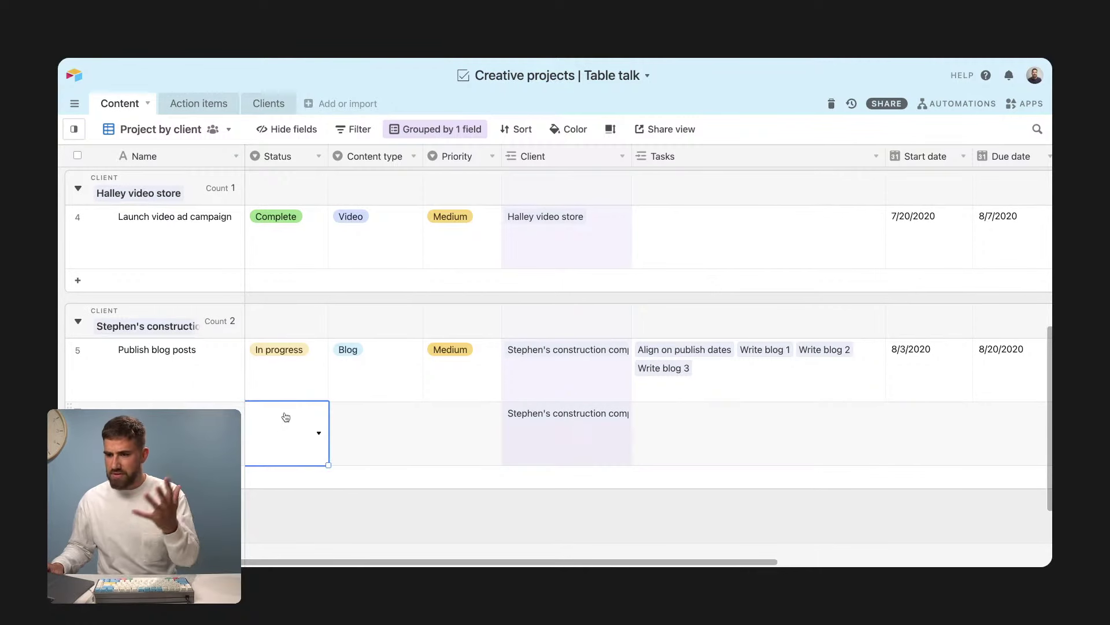
left_click(297, 429)
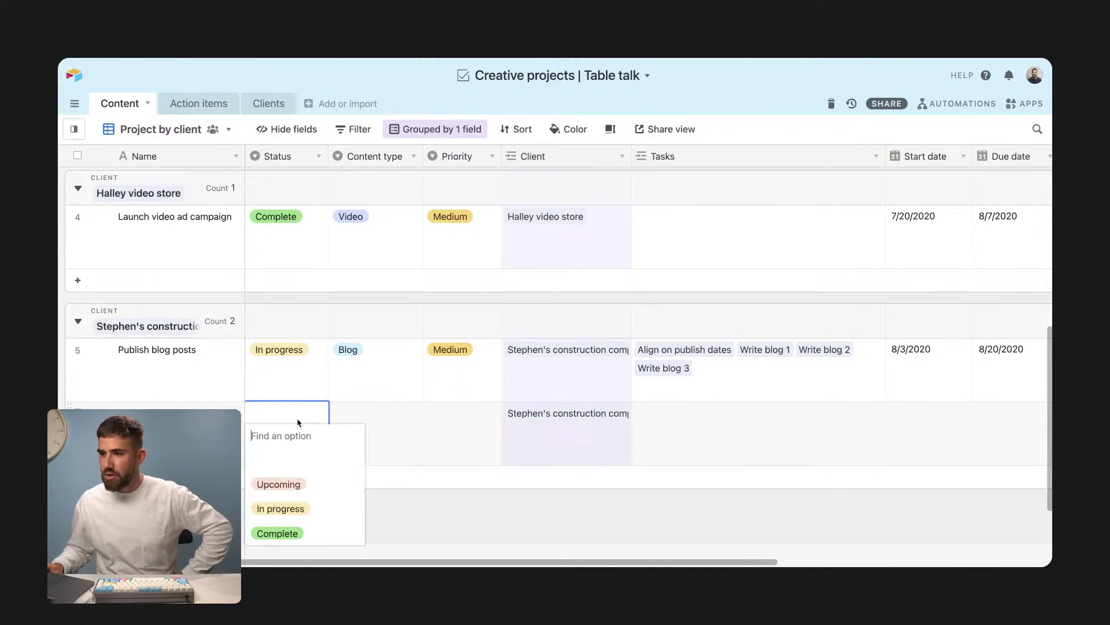
left_click(302, 508)
double_click(474, 439)
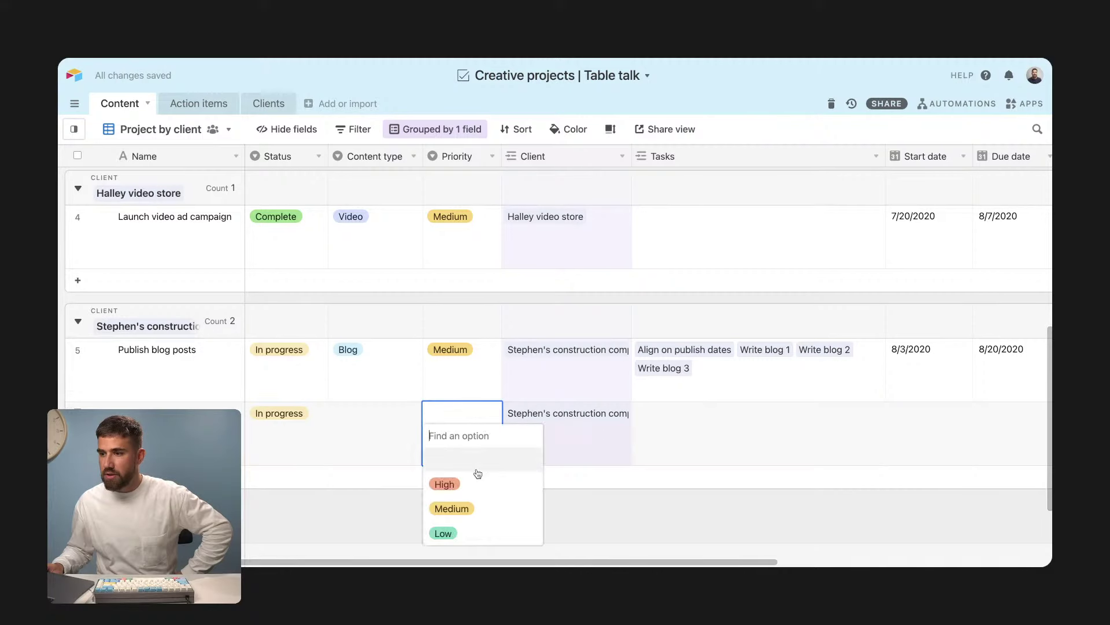
left_click(479, 509)
Step: Set the project's start date to 9/29/2021 and due date to 10/21/2021
left_click(732, 439)
double_click(912, 414)
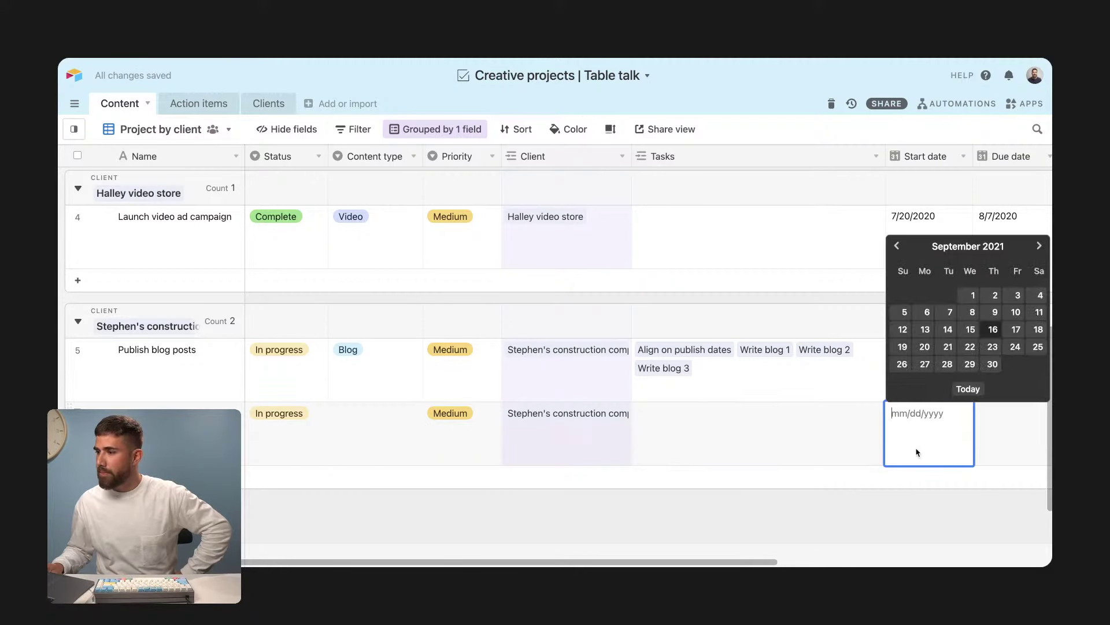
left_click(960, 364)
double_click(992, 415)
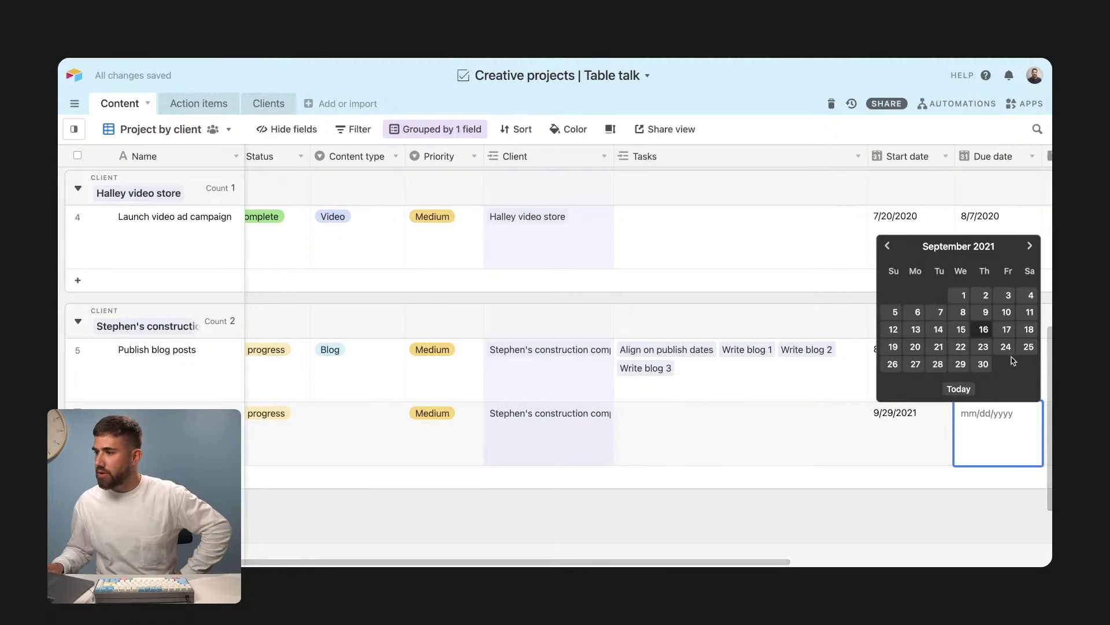
left_click(1029, 245)
left_click(982, 329)
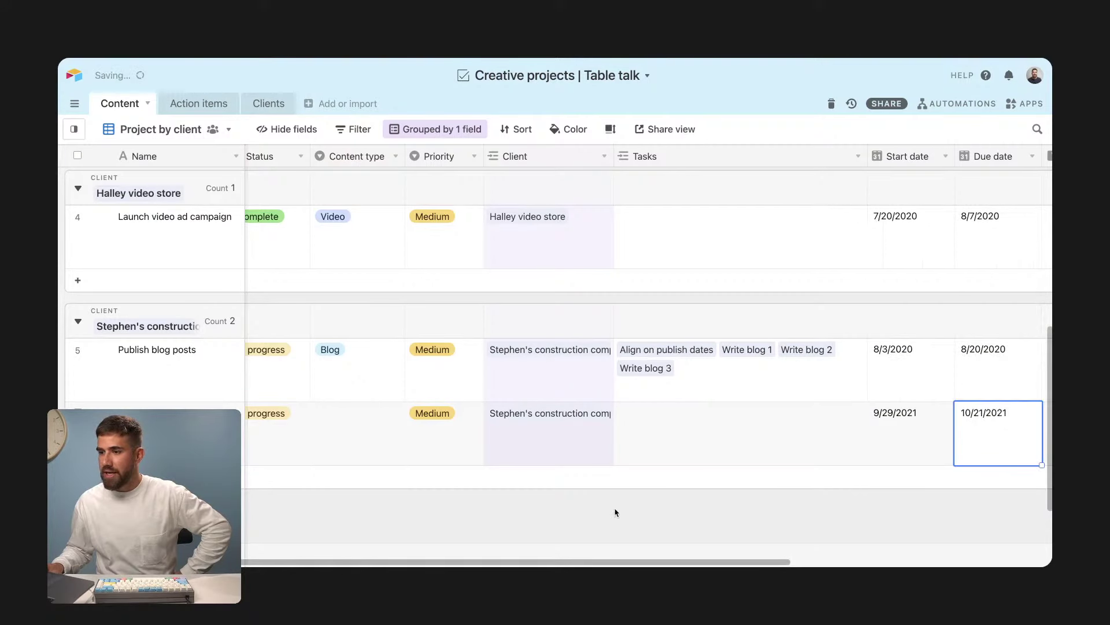
Step: Set the project's content type to Video
left_click(337, 444)
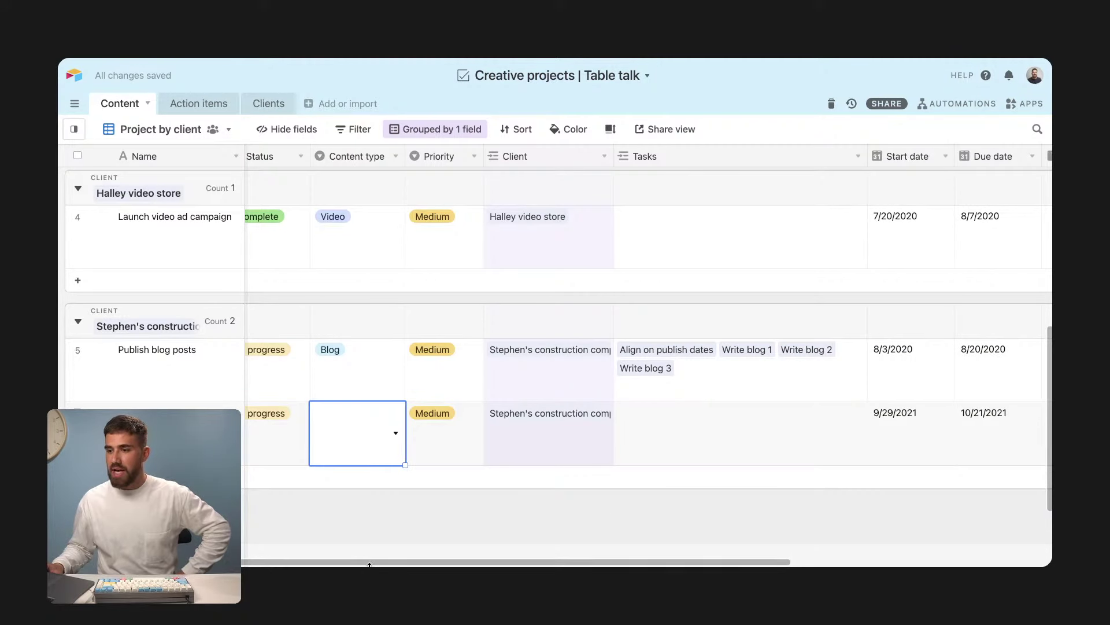
scroll(379, 198, "left", 1)
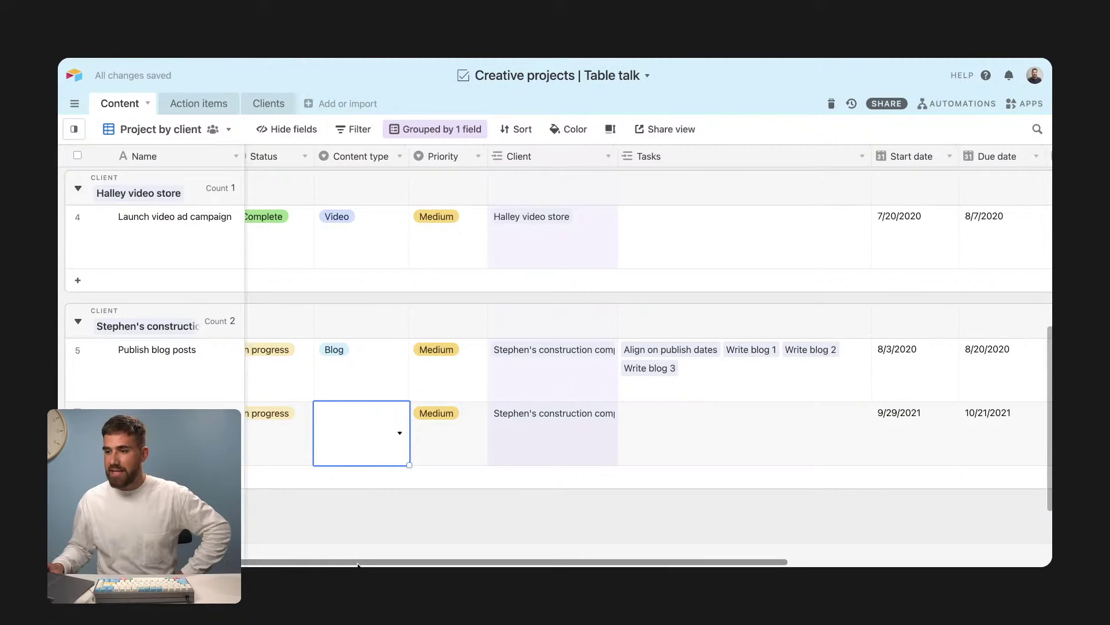
left_click(384, 433)
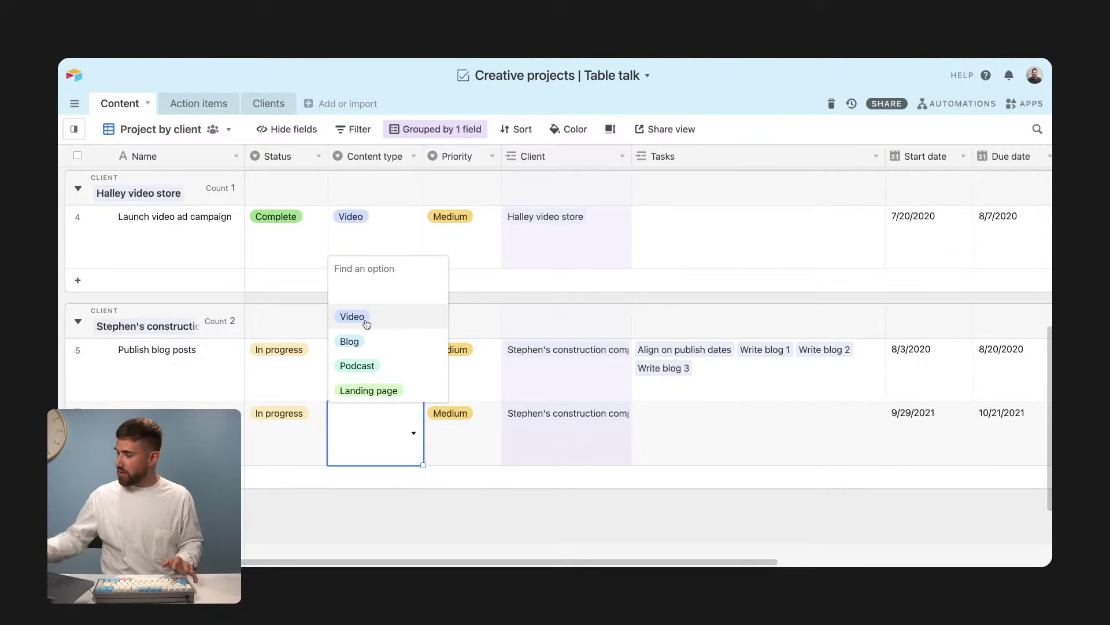
key("Escape")
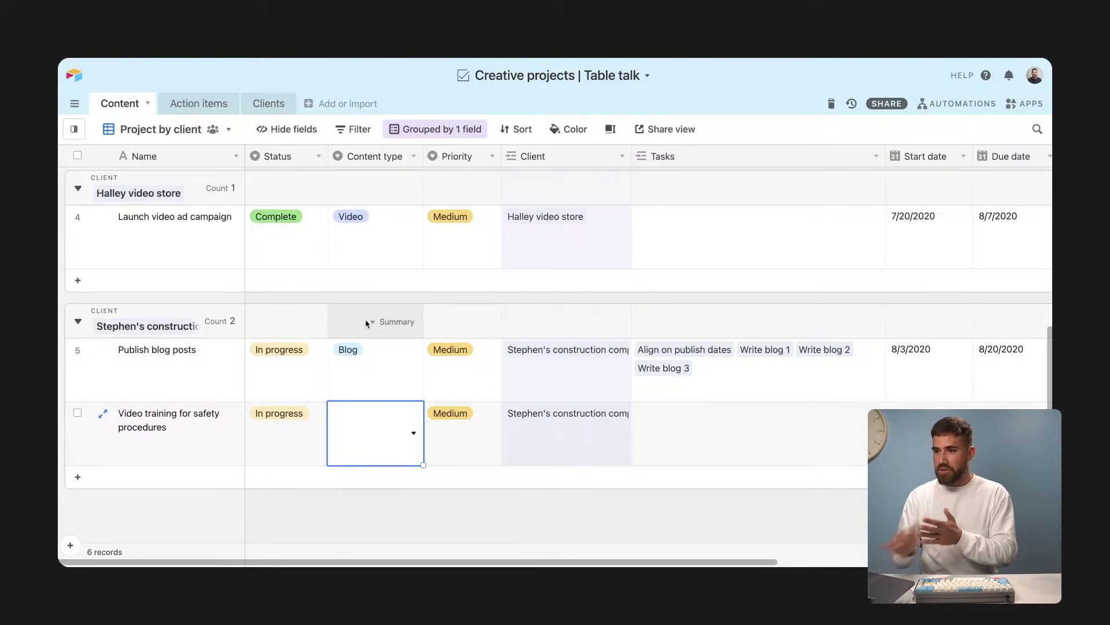
left_click(391, 436)
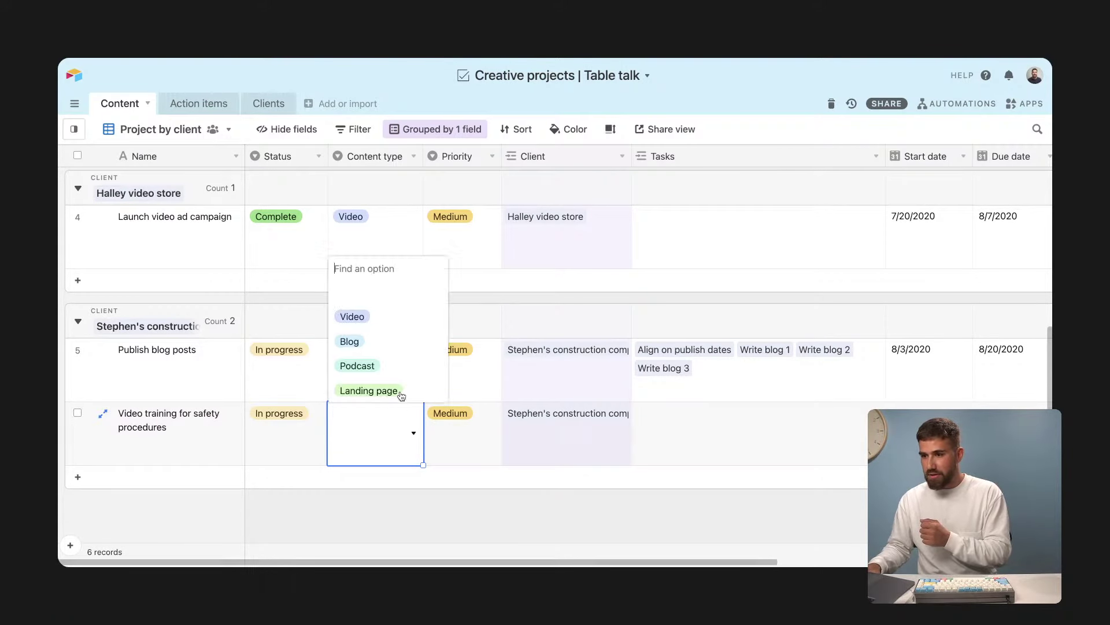
left_click(383, 317)
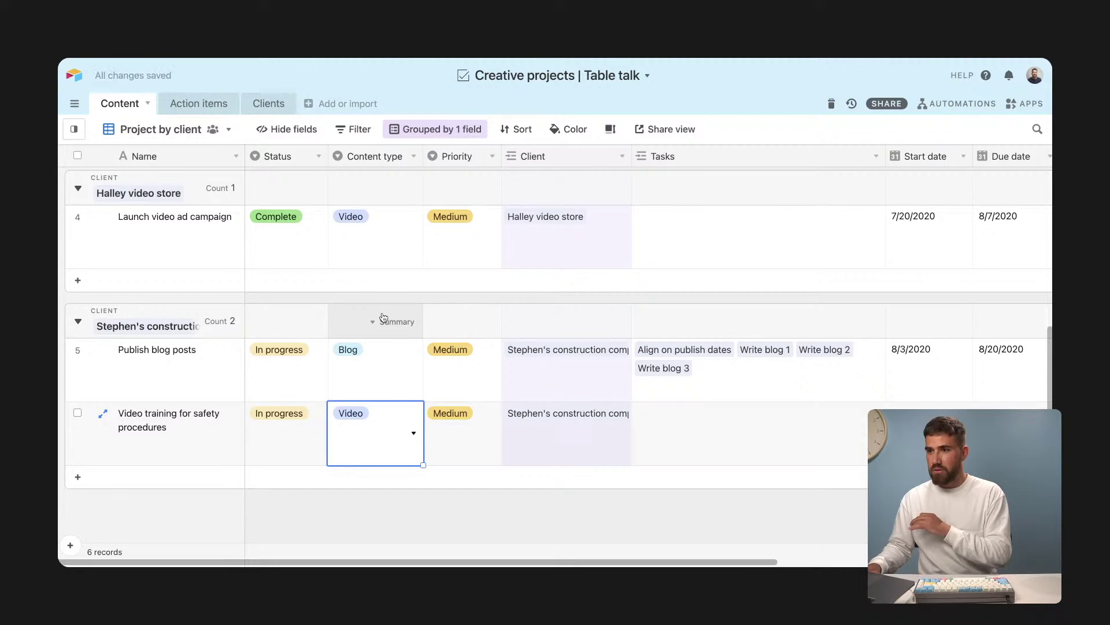
left_click(679, 434)
Step: Check the Action items table for the new project's Write script, Create graphics and Record video tasks
key("ctrl+v")
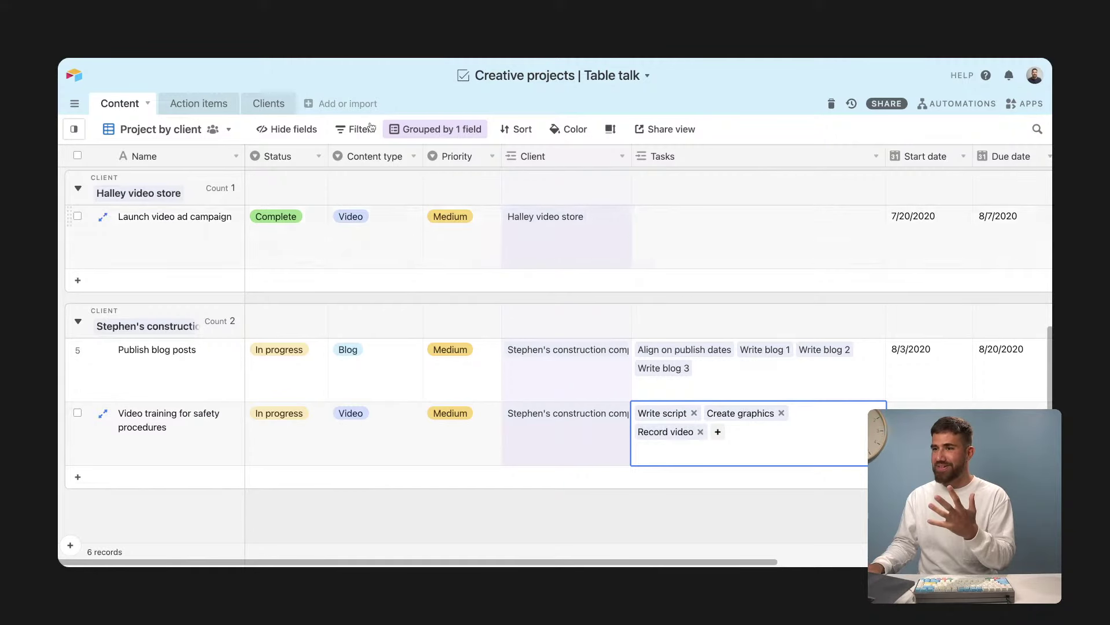
left_click(197, 110)
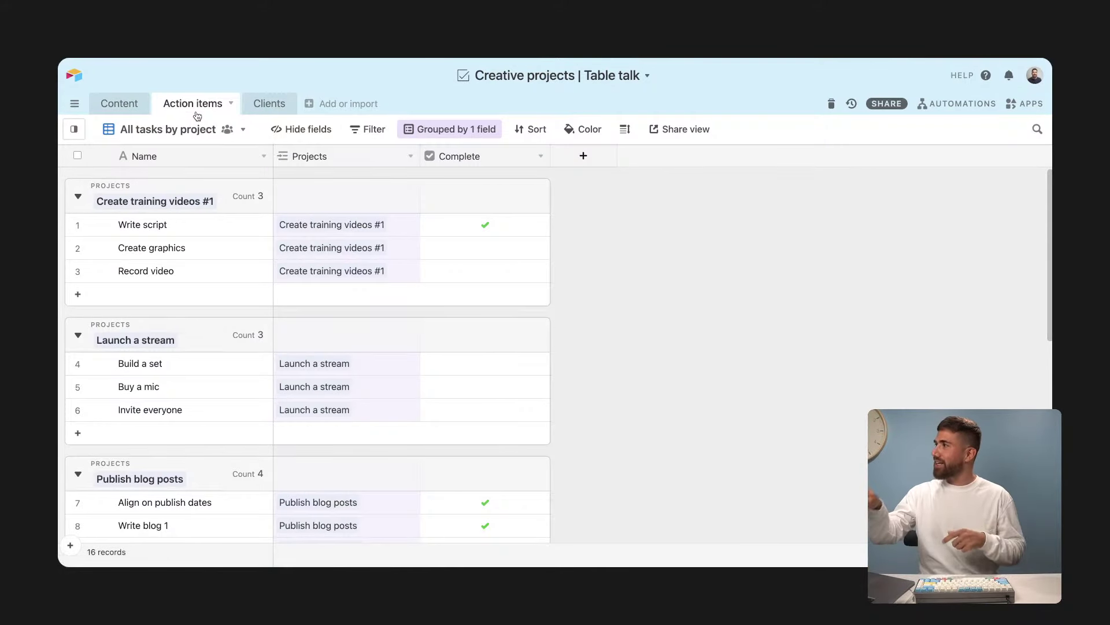
scroll(365, 232, "down", 8)
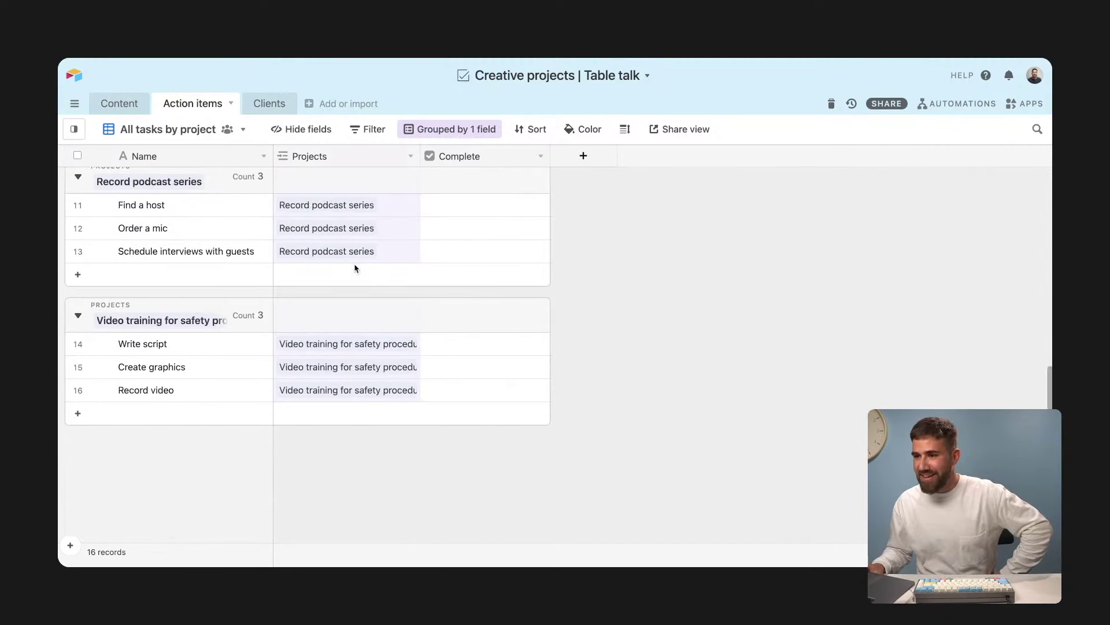
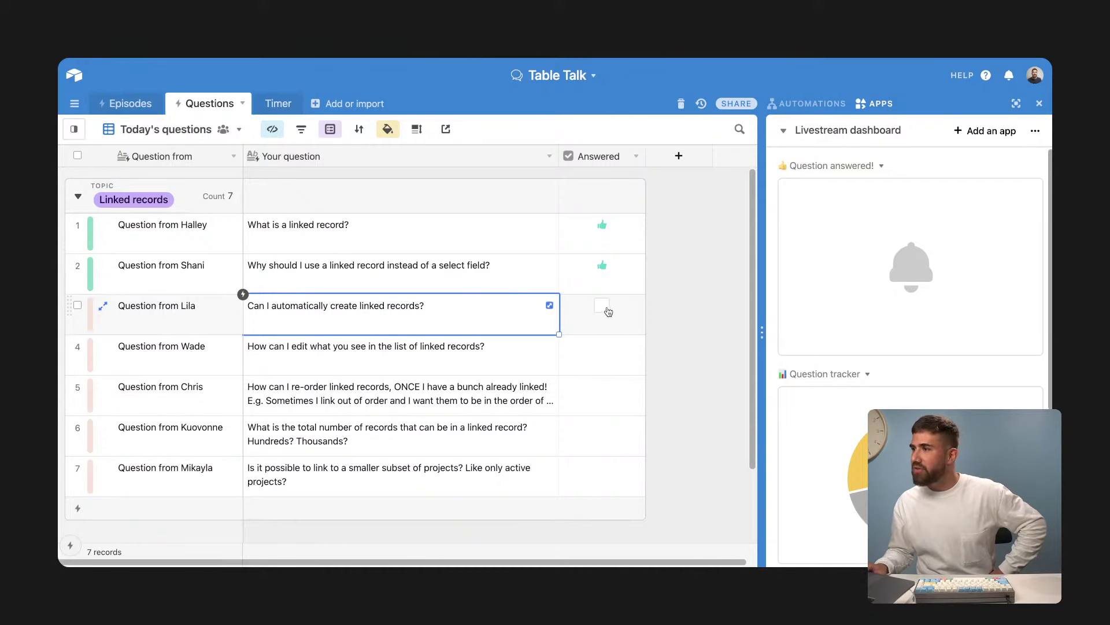
Step: Mark the third Table Talk question, about automatically creating linked records, as answered
left_click(603, 307)
left_click(546, 359)
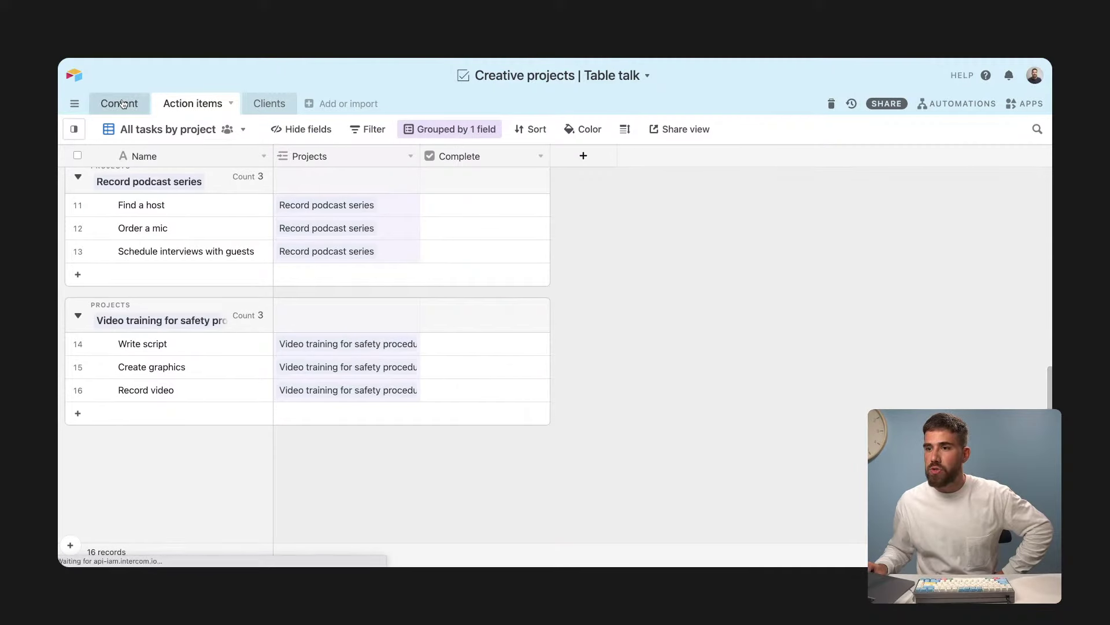
Step: Inspect the video ad and safety video projects' client links in Content, then switch to All projects
left_click(122, 105)
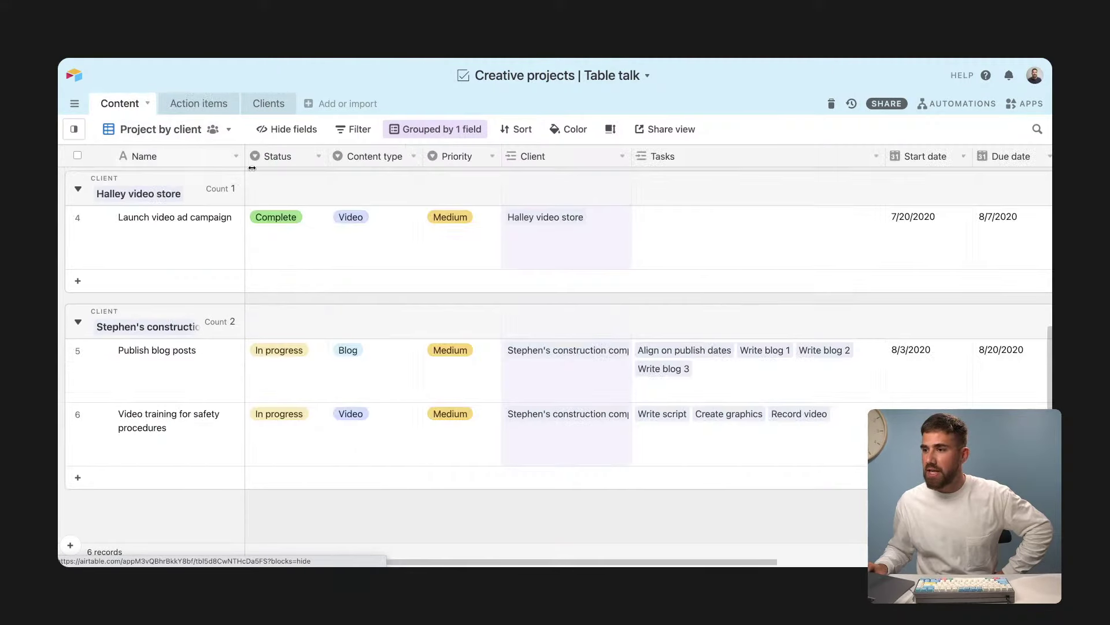
scroll(577, 284, "up", 1)
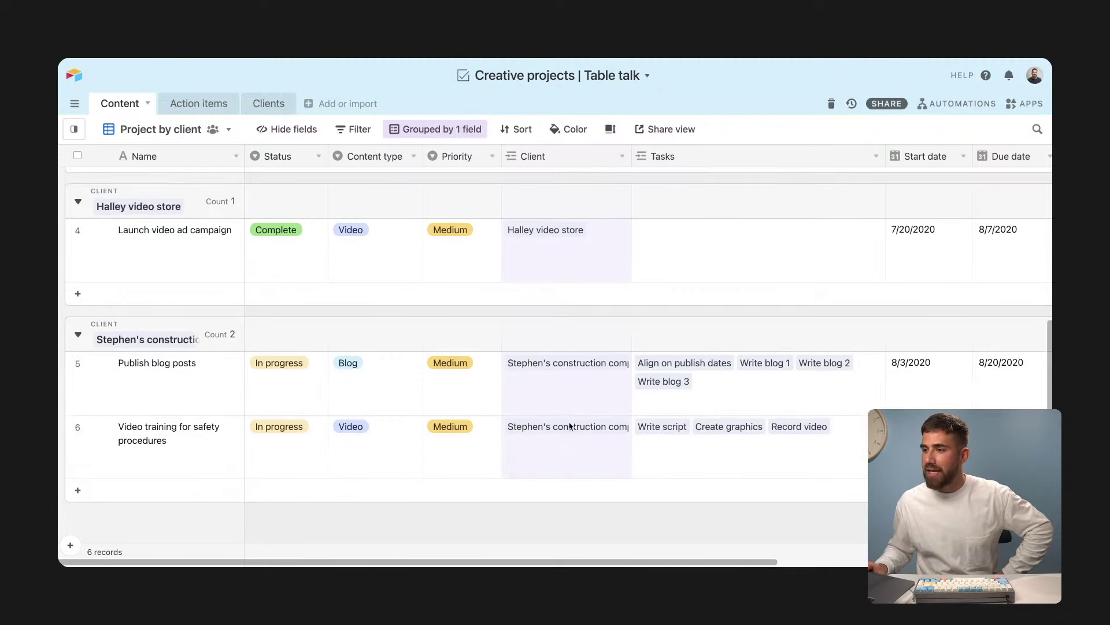
left_click(567, 266)
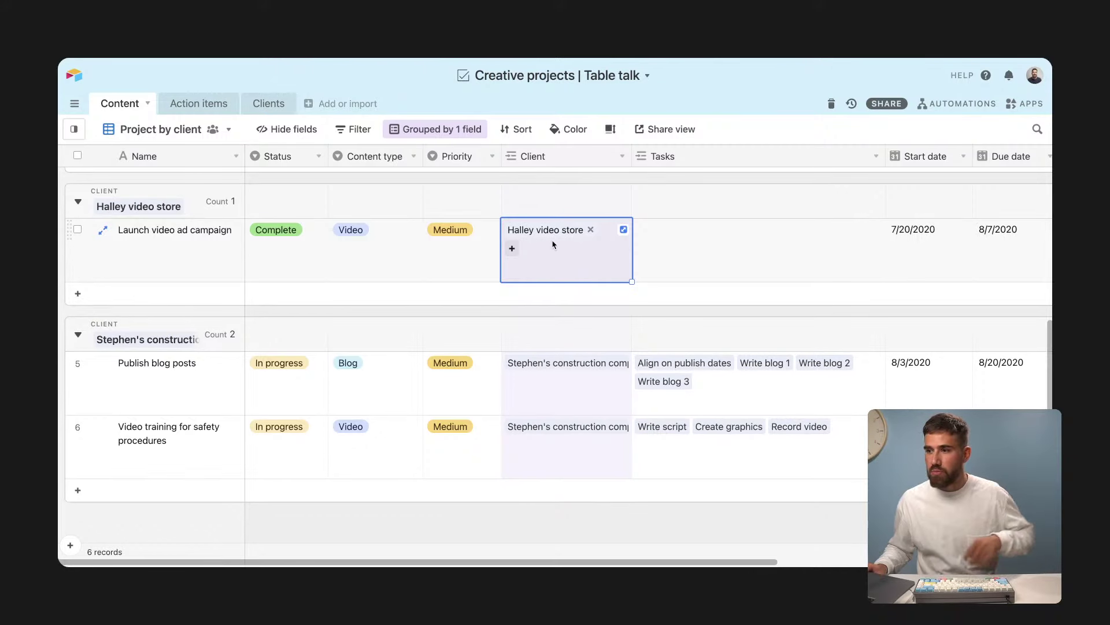
left_click(549, 448)
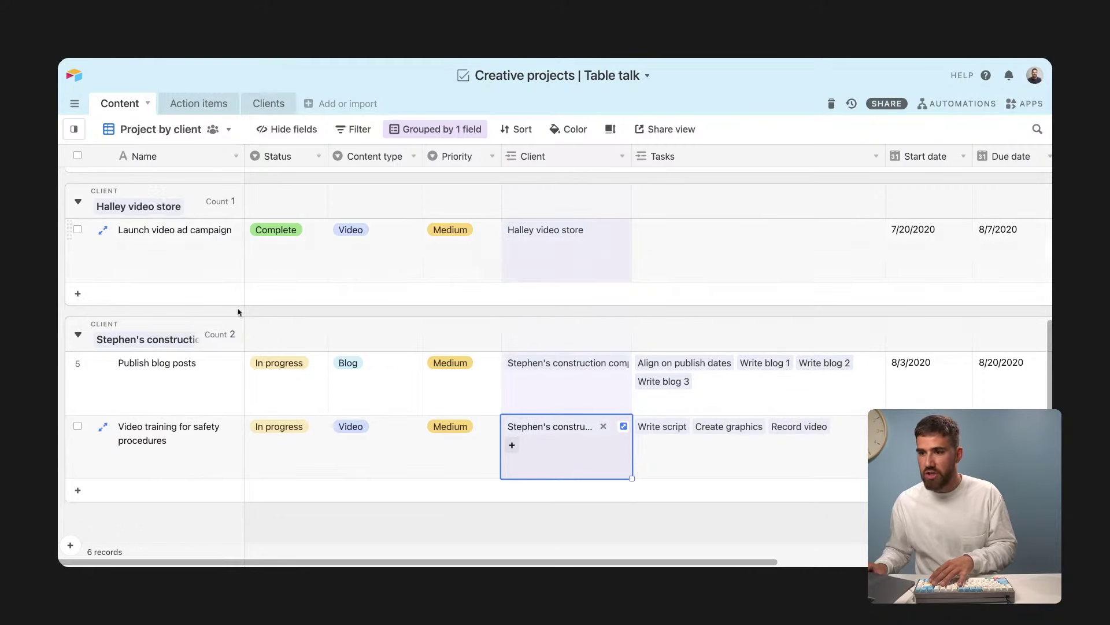
left_click(74, 129)
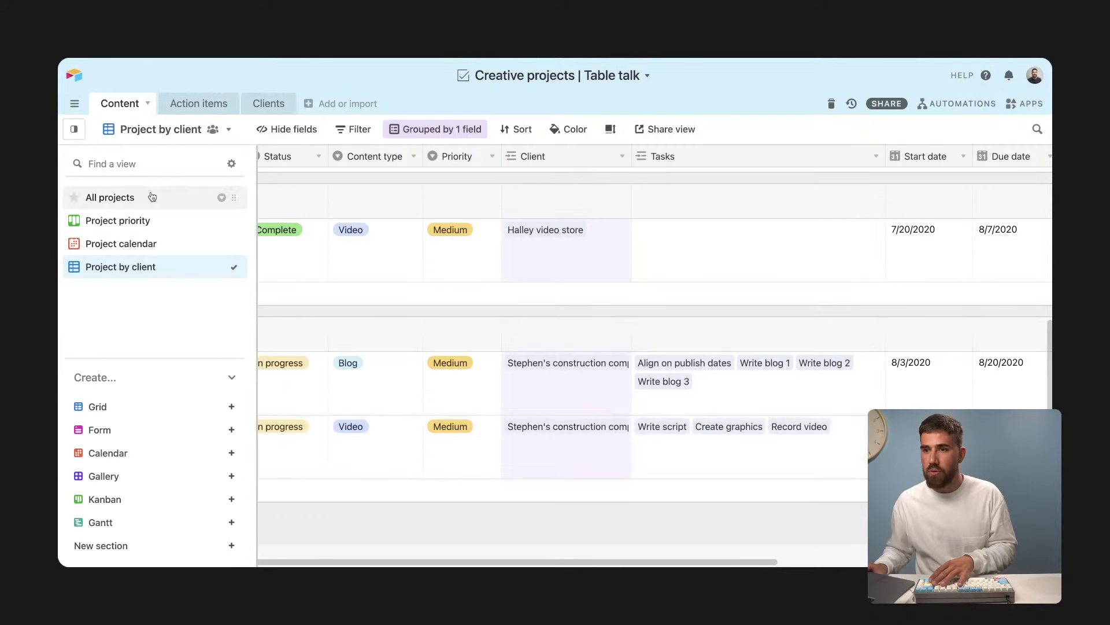
left_click(148, 195)
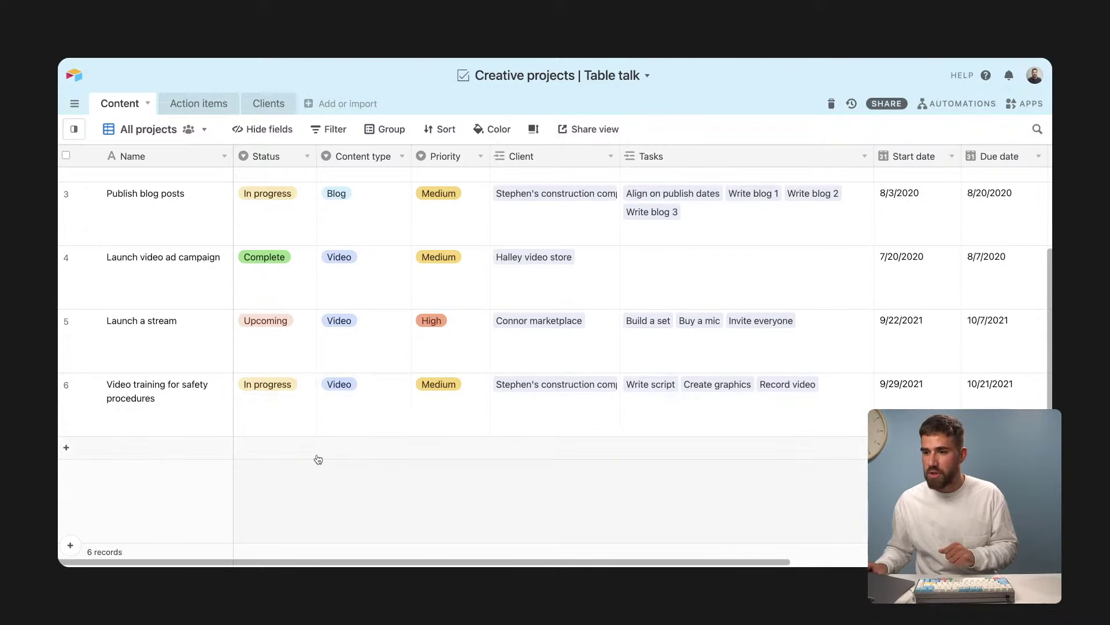
Step: Add a record named 'New project' to the Content table
left_click(317, 456)
type("New project")
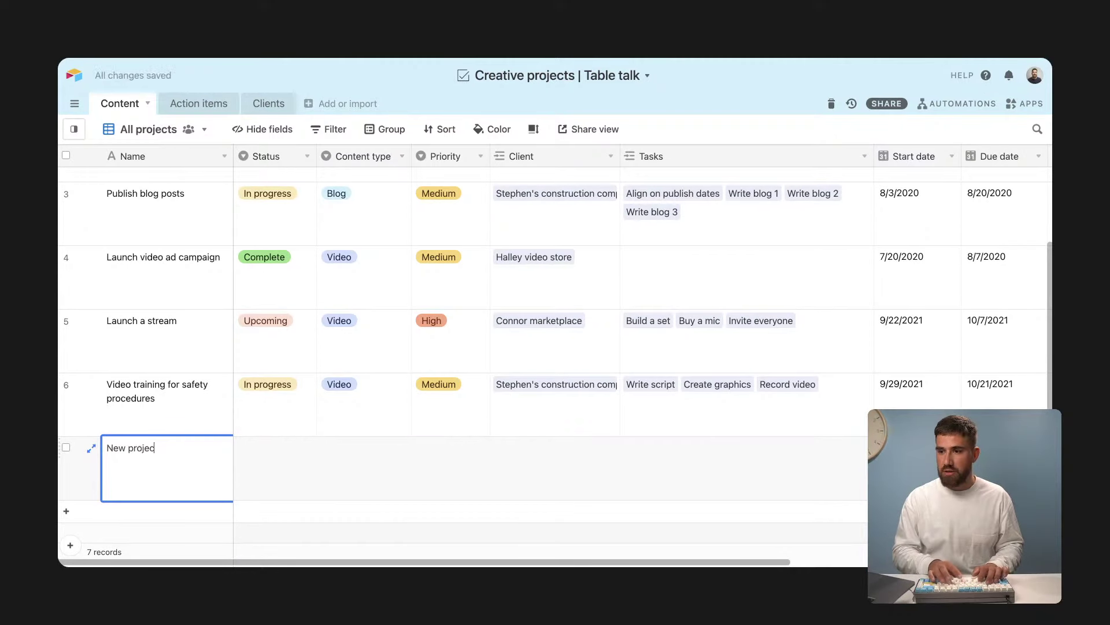
key("Tab")
Step: Browse the New project's Client picker, searching 'Bar' and 'example', then go to Clients
left_click(555, 452)
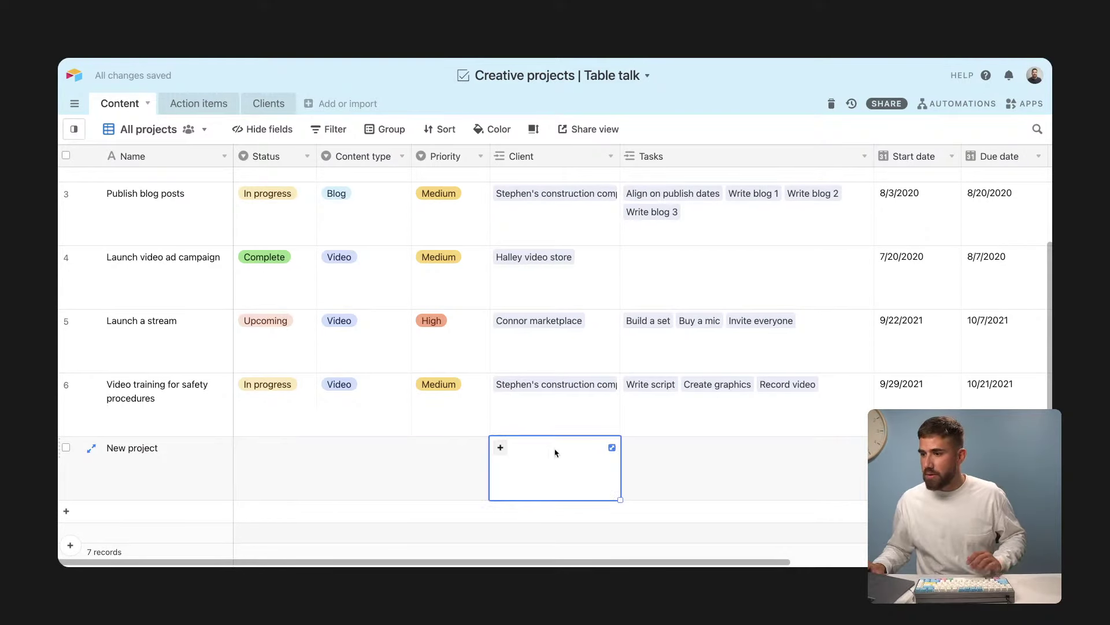
left_click(501, 448)
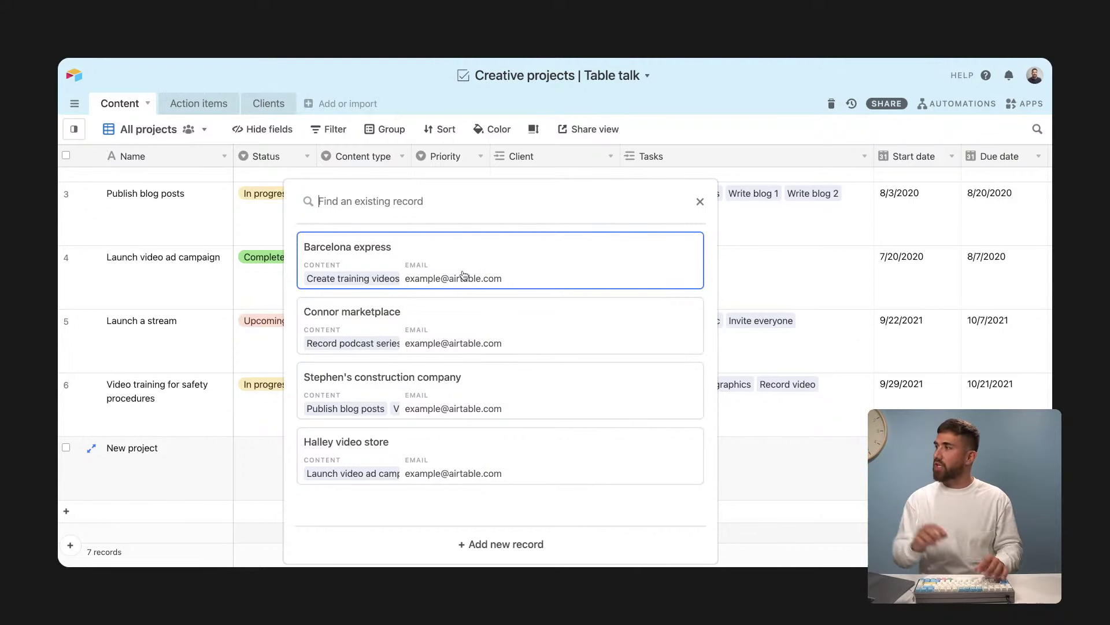
type("Ba")
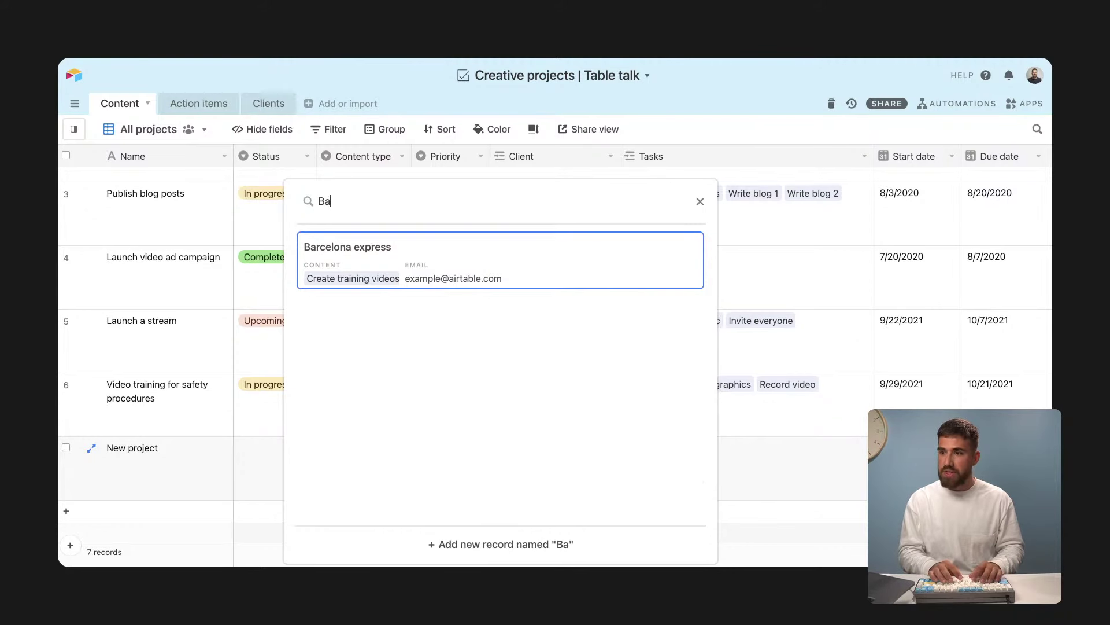
type("r")
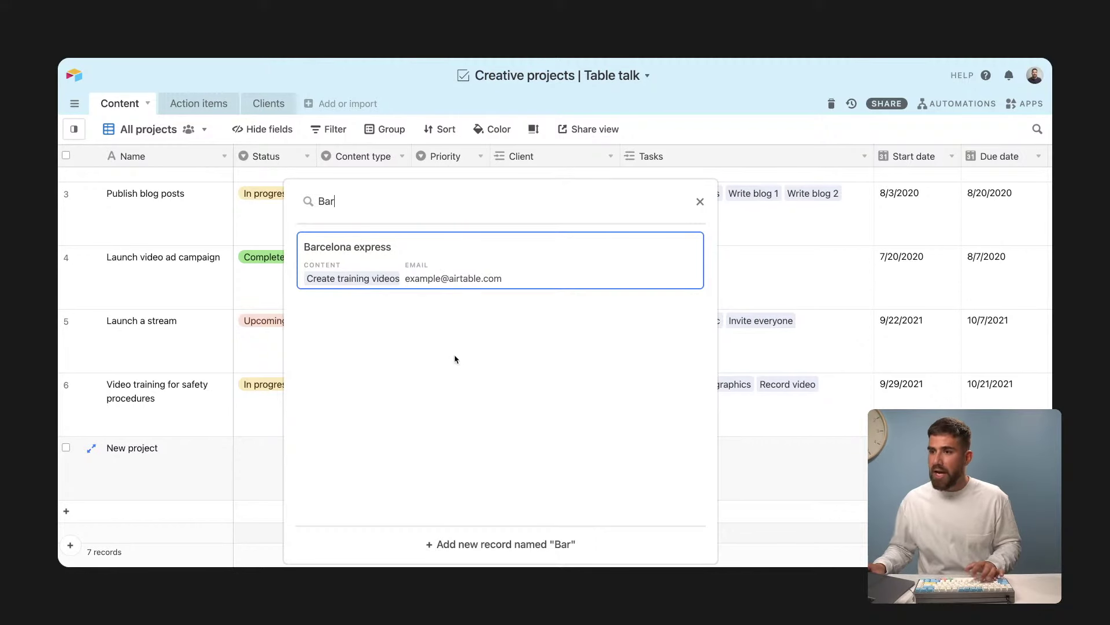
key("BackSpace")
key("BackSpace")
key("BackSpace")
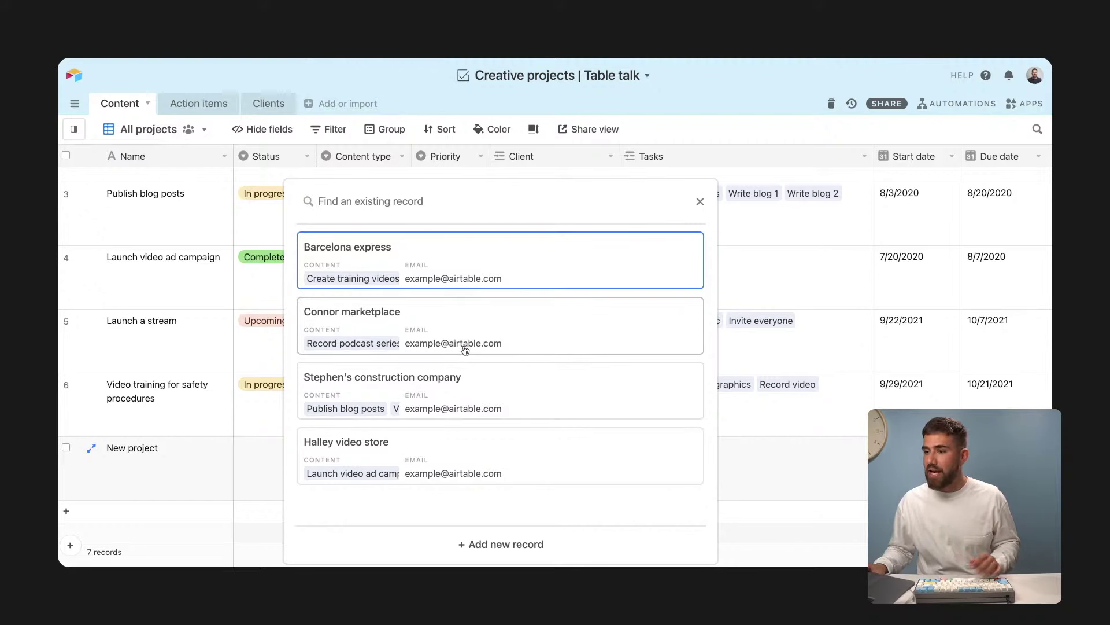
type("example")
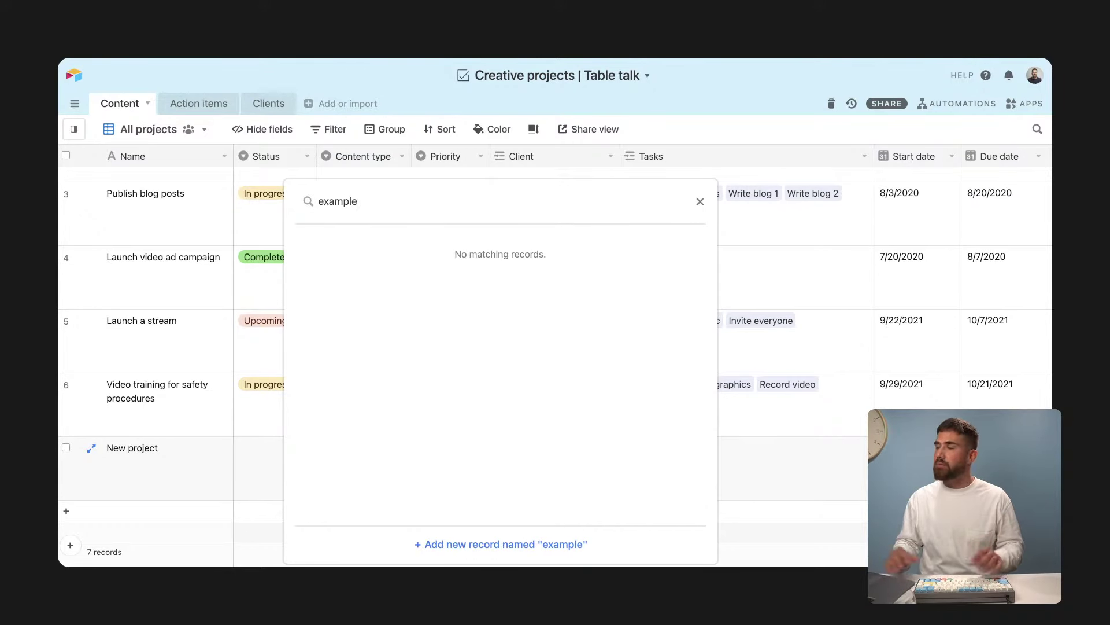
key("ctrl+a")
key("BackSpace")
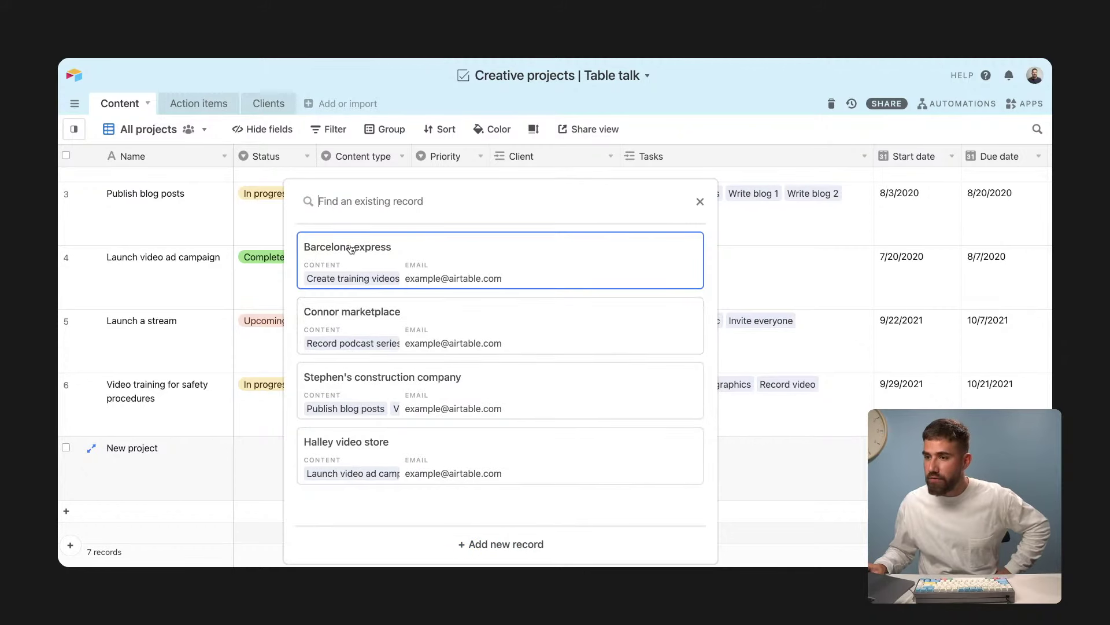
left_click(280, 105)
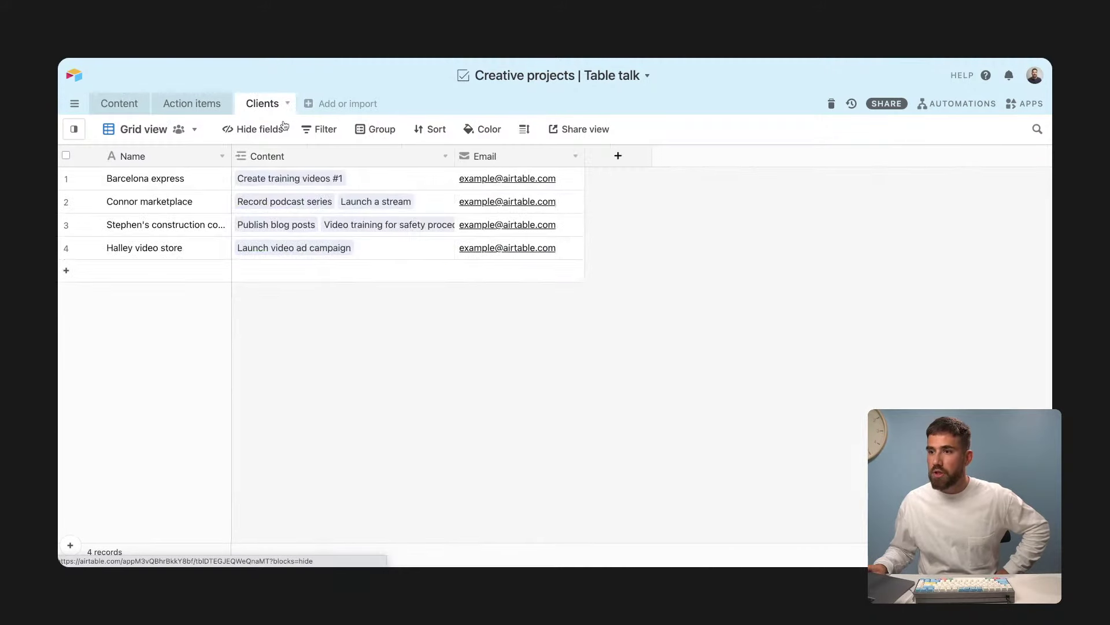
Step: Widen the Name column, rename the first three clients Jeff, Halley and Jeff, and begin a 'Last name' field
left_click_drag(231, 156, 253, 156)
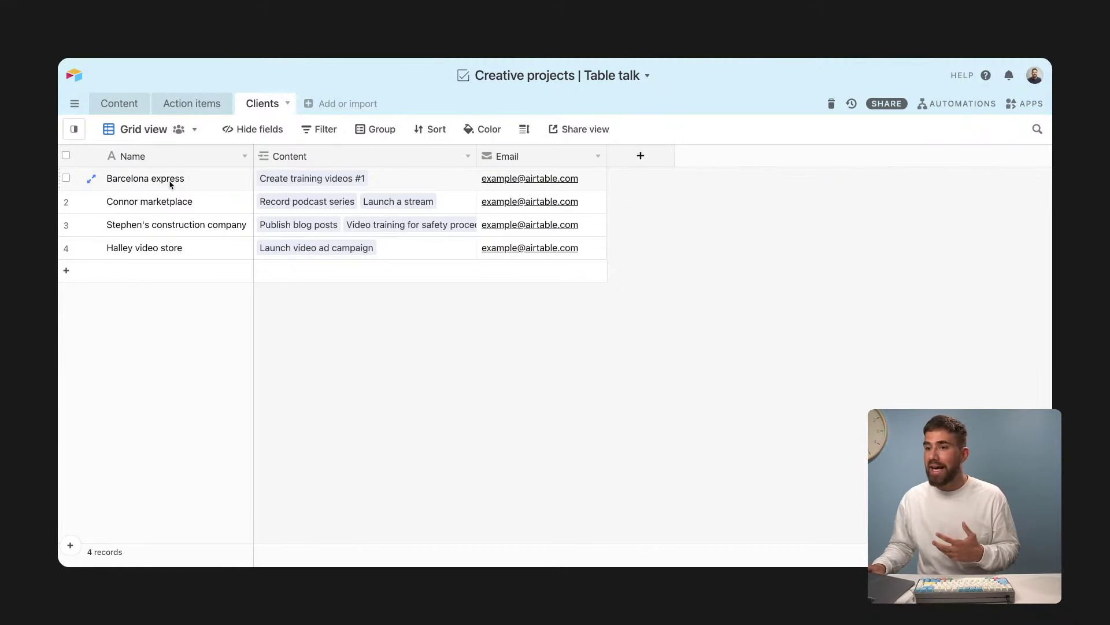
left_click(170, 184)
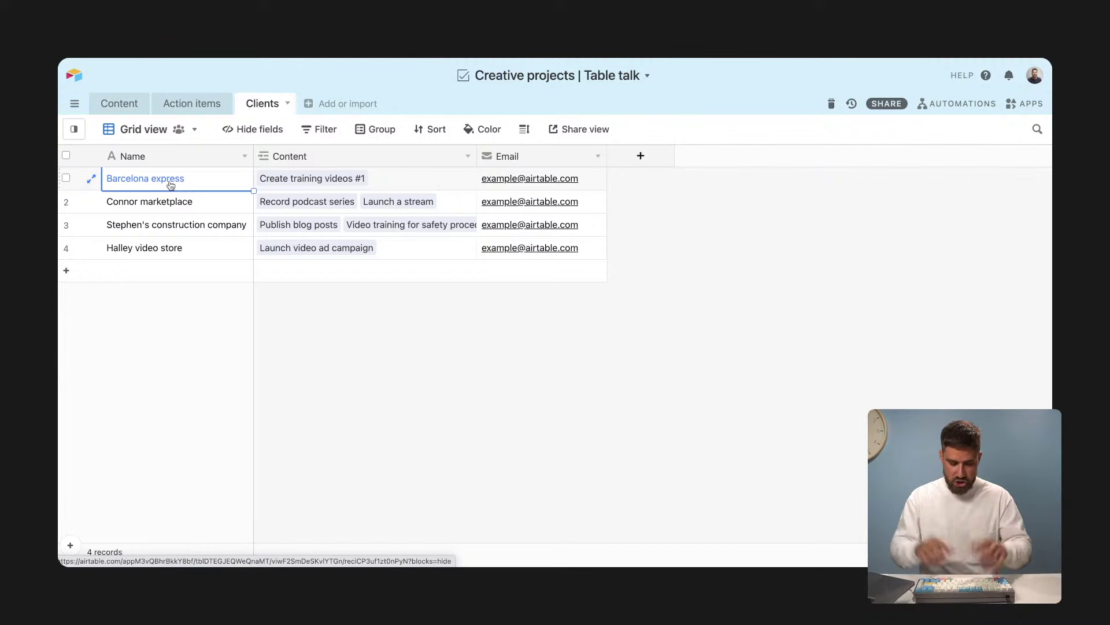
type("Jeff")
key("Tab")
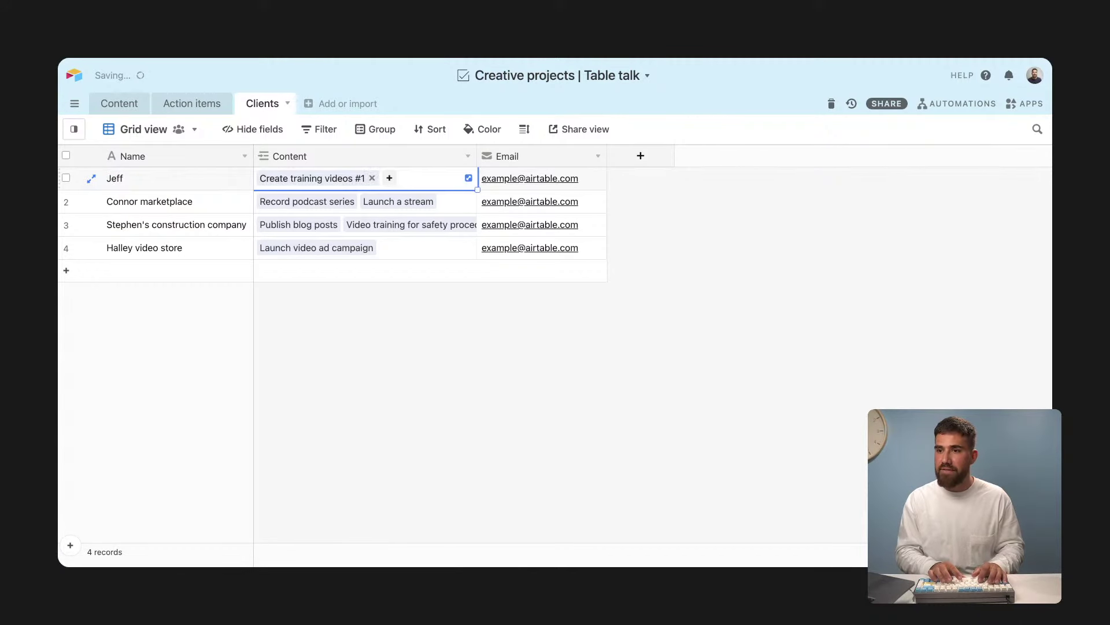
left_click(151, 186)
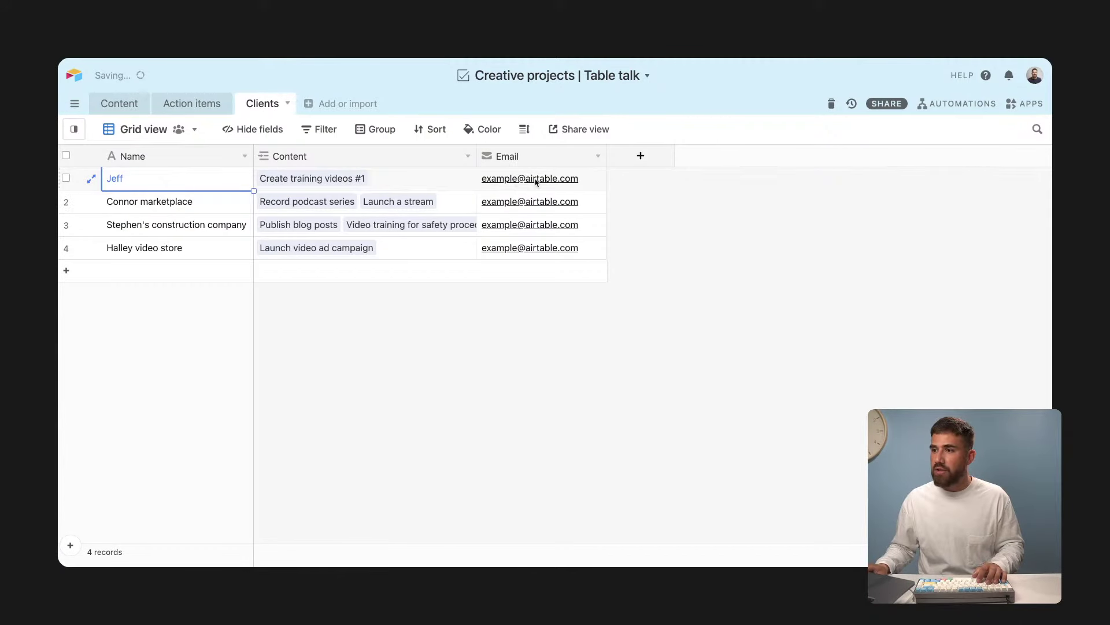
left_click(193, 209)
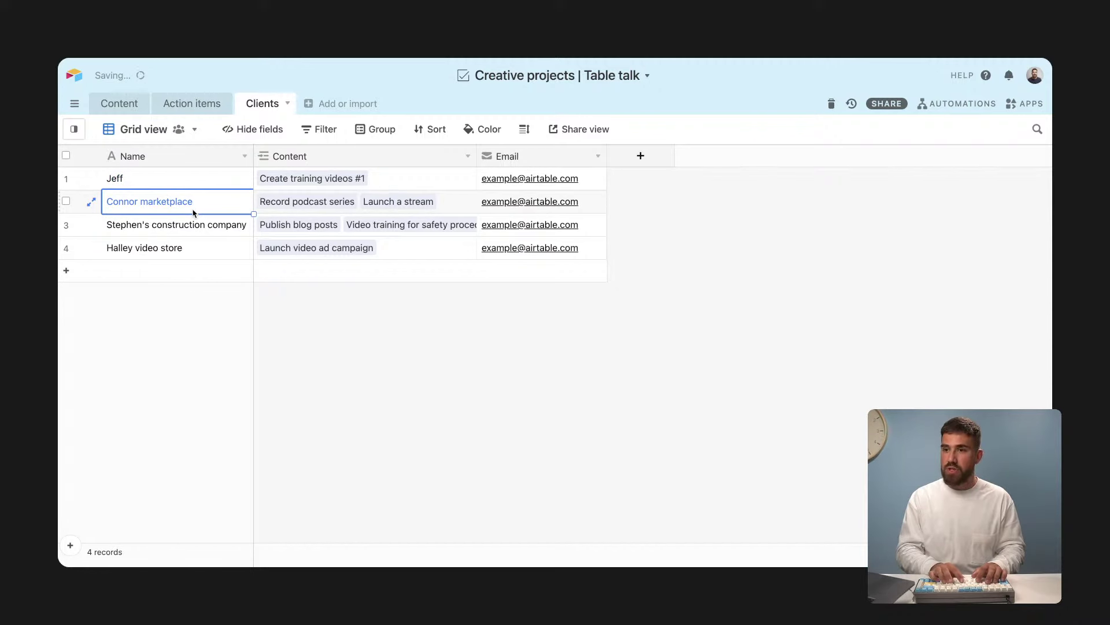
type("Halley")
left_click(217, 227)
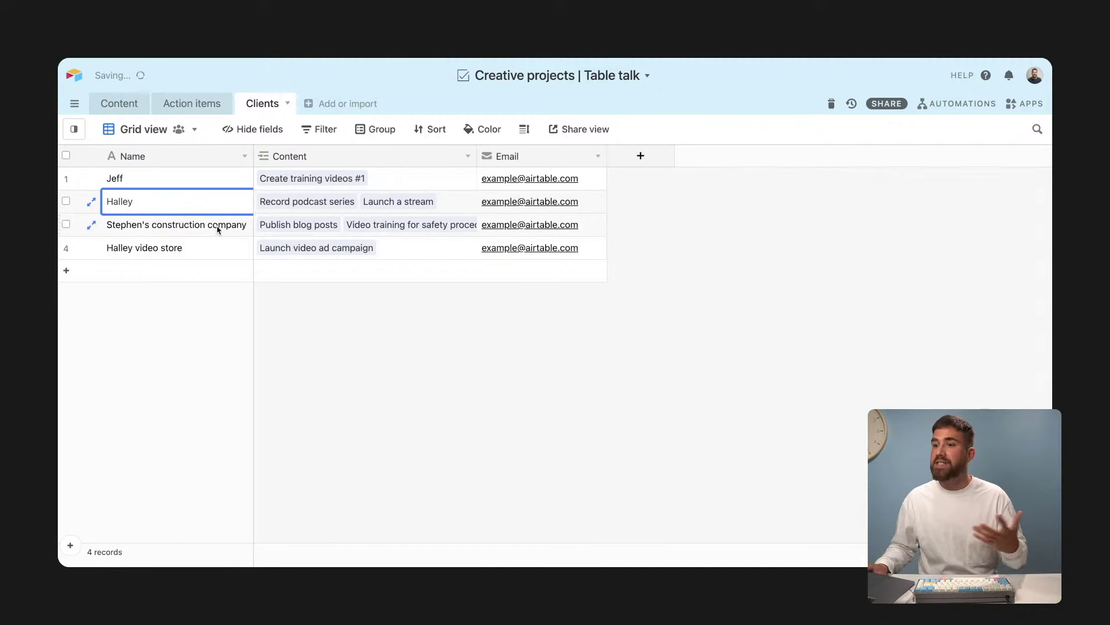
type("Jeff")
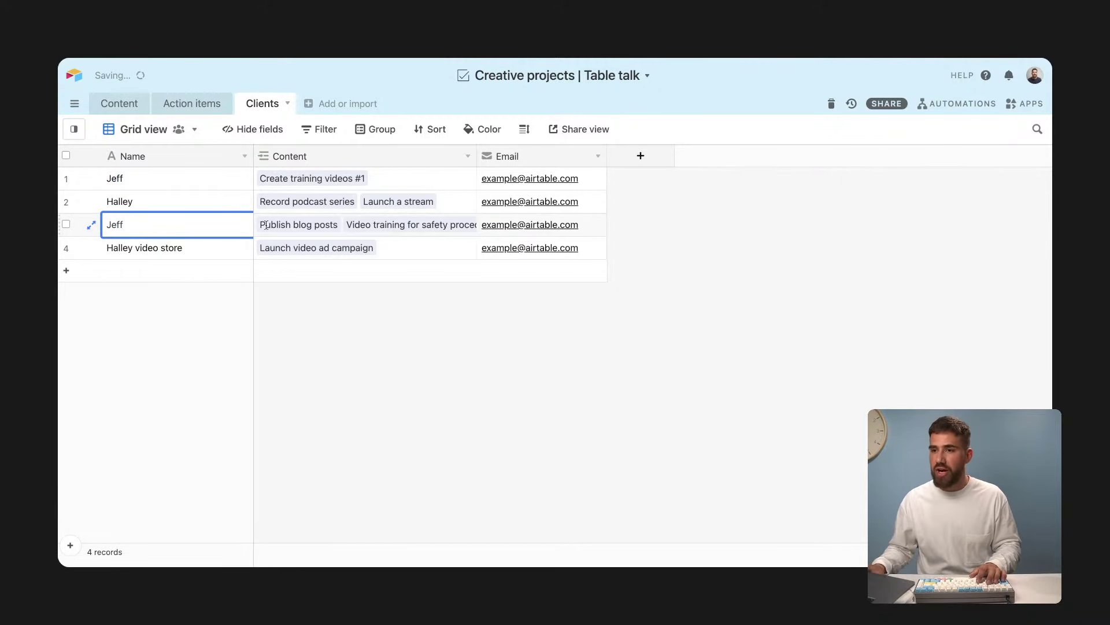
left_click(641, 156)
type("Last")
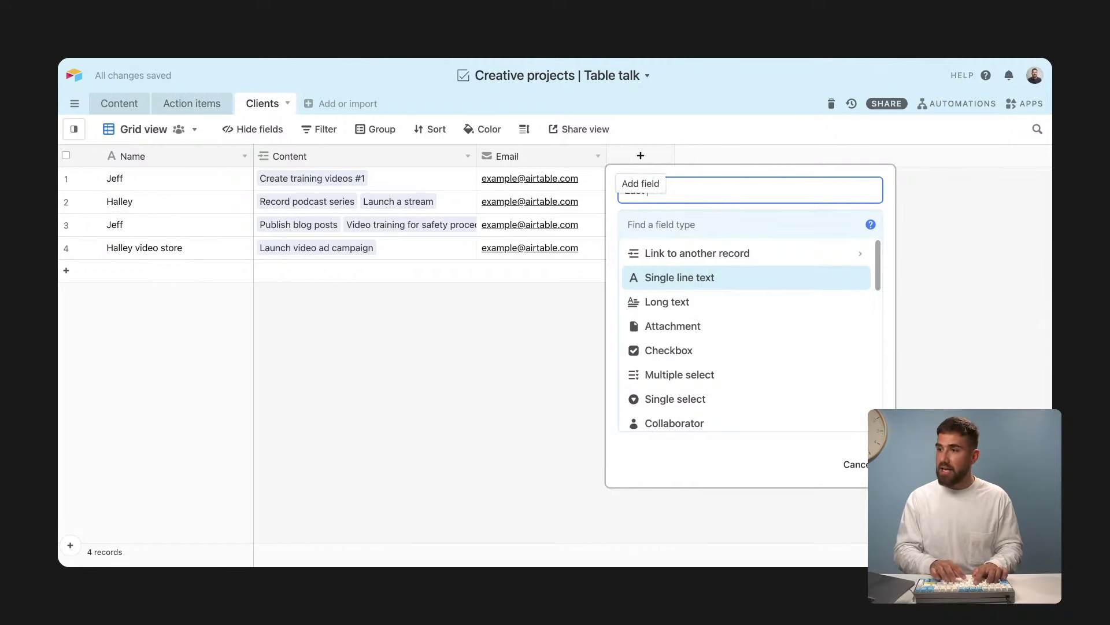
type(" name")
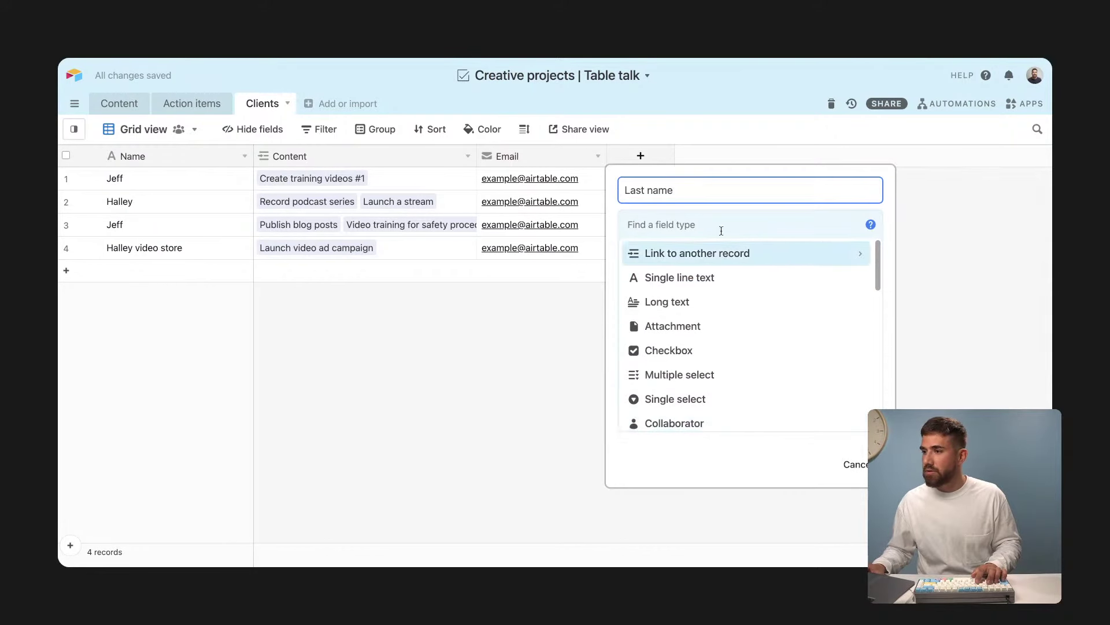
left_click(723, 278)
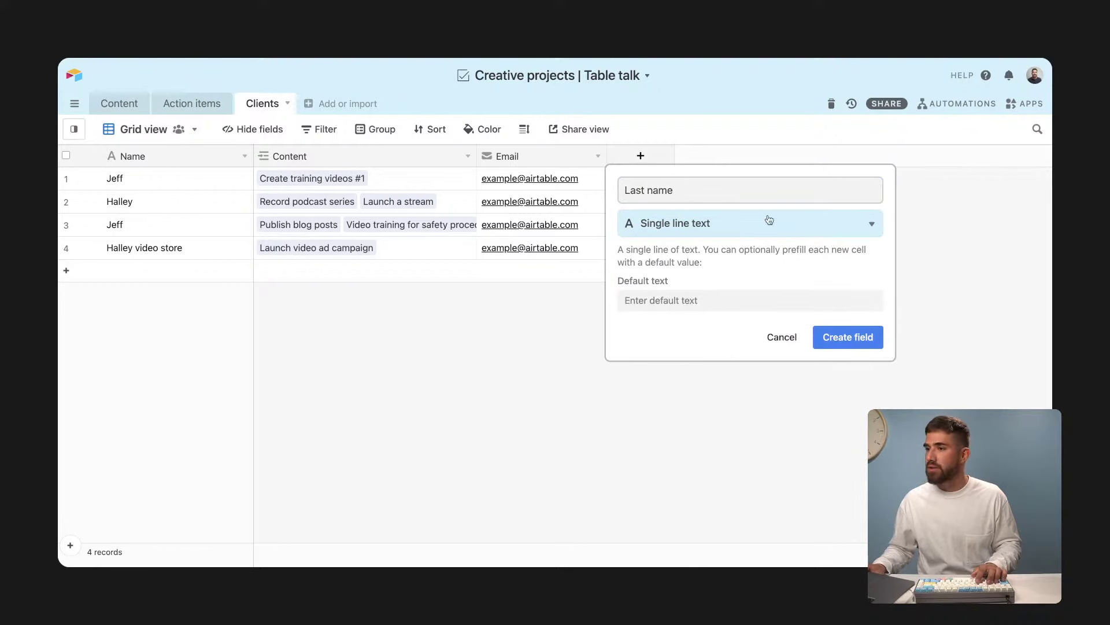
left_click(844, 338)
left_click_drag(665, 158, 300, 178)
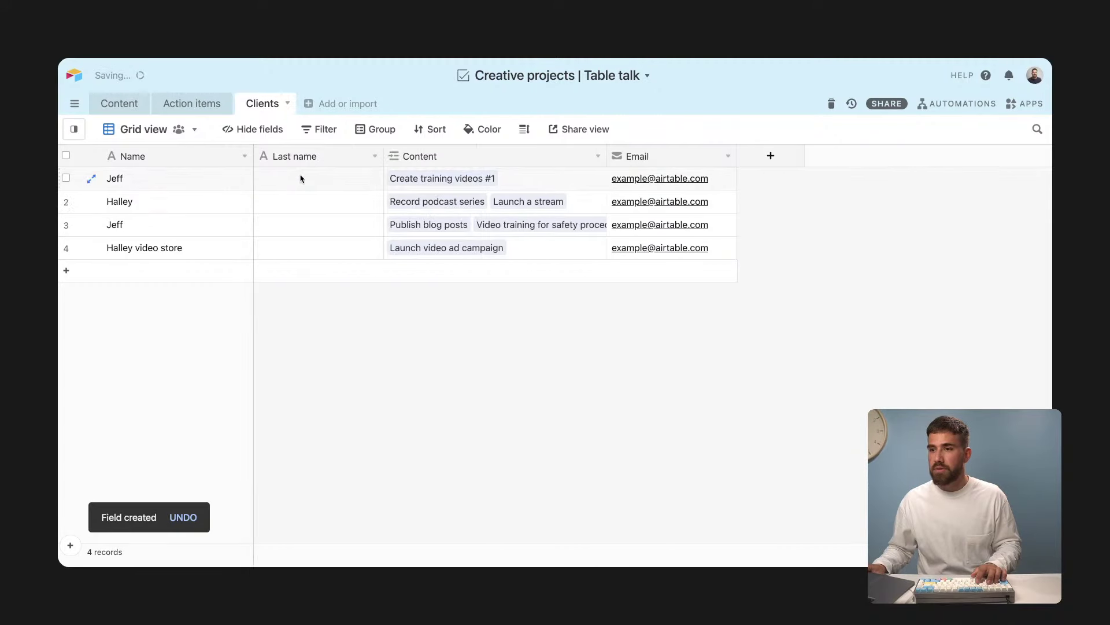
left_click(300, 178)
key("Tab")
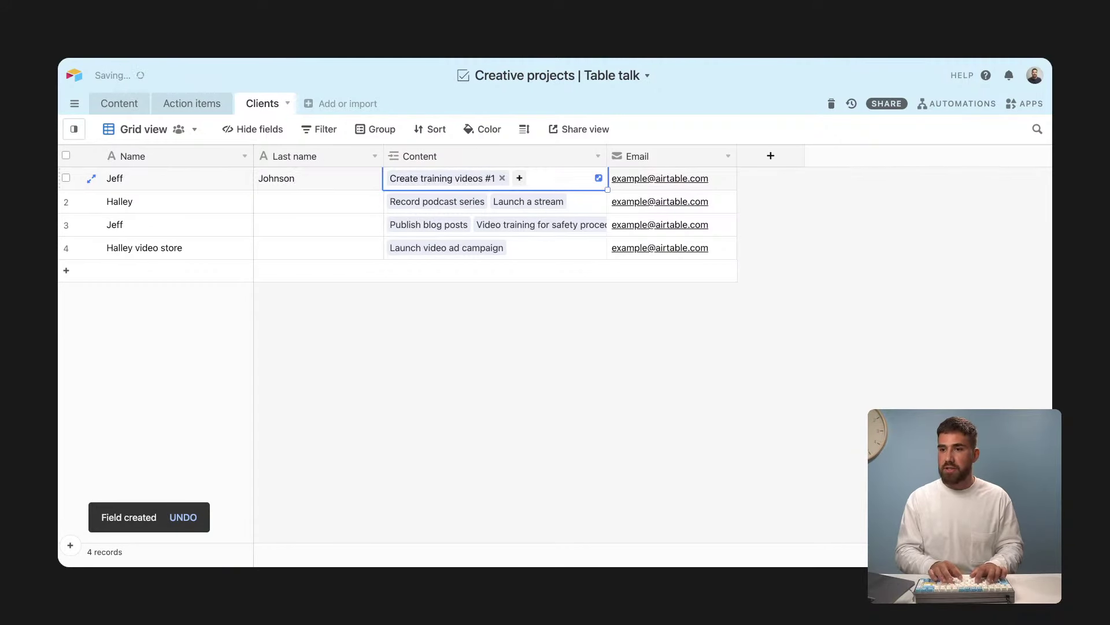
left_click(290, 201)
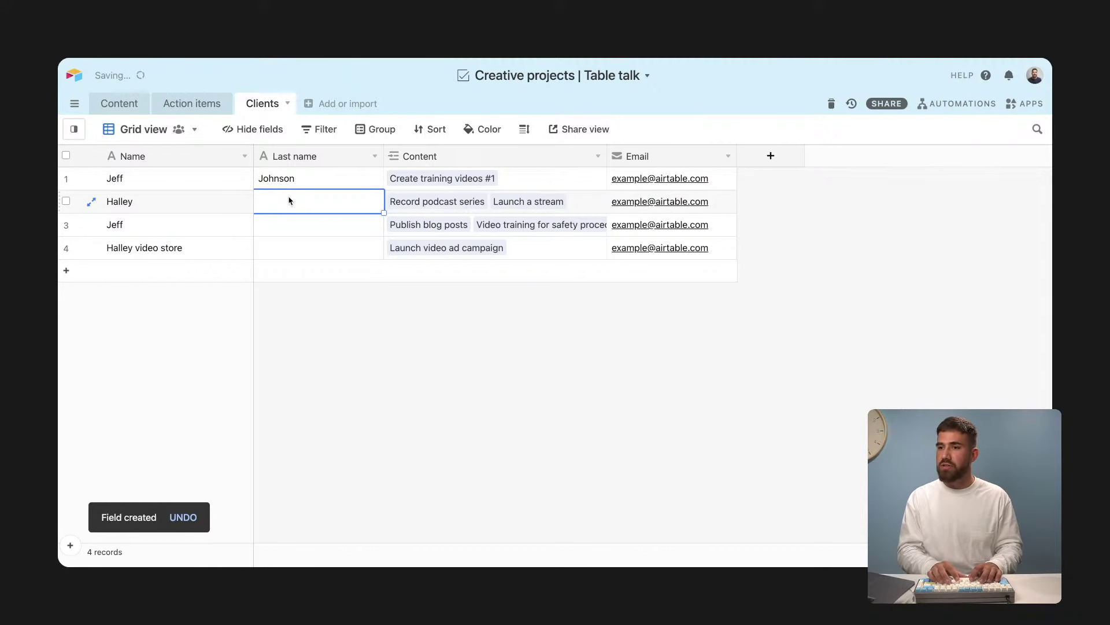
left_click(264, 228)
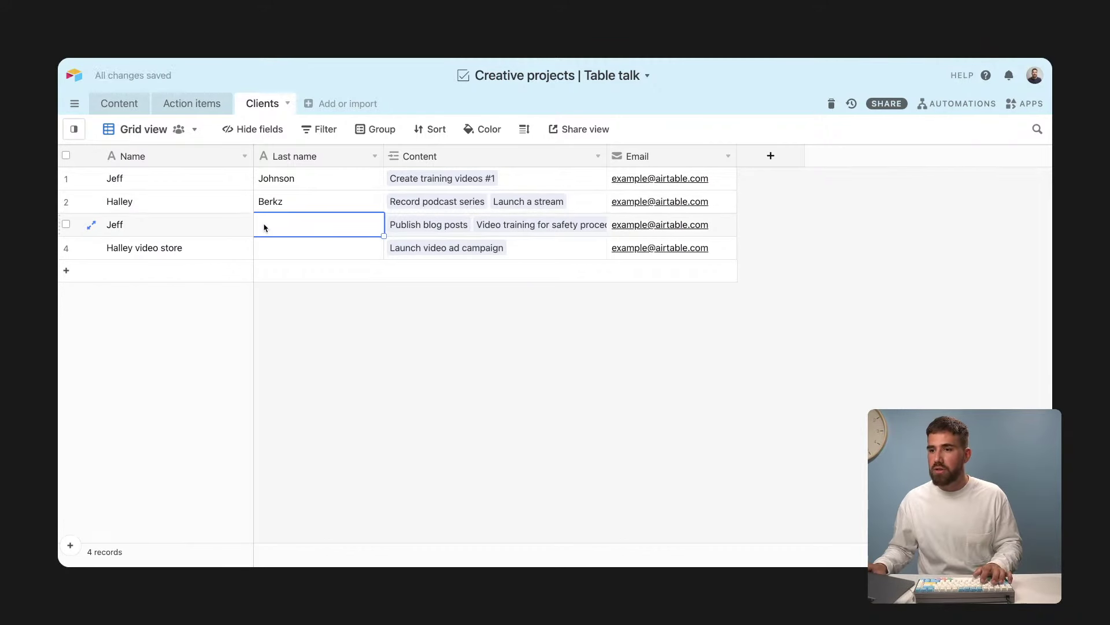
left_click(261, 247)
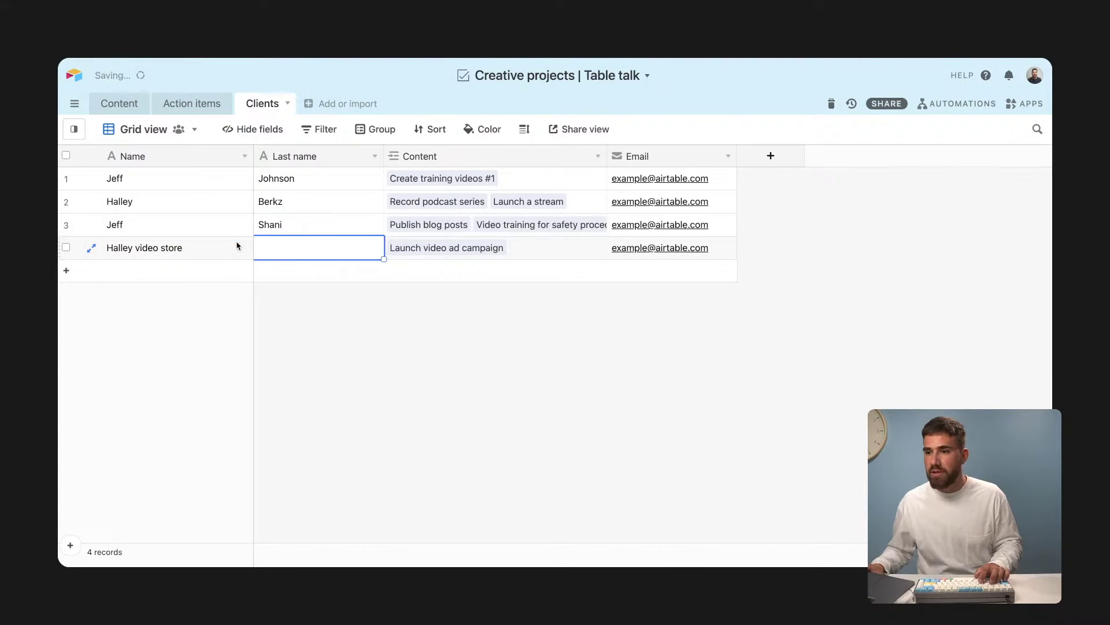
double_click(209, 248)
key("super+a")
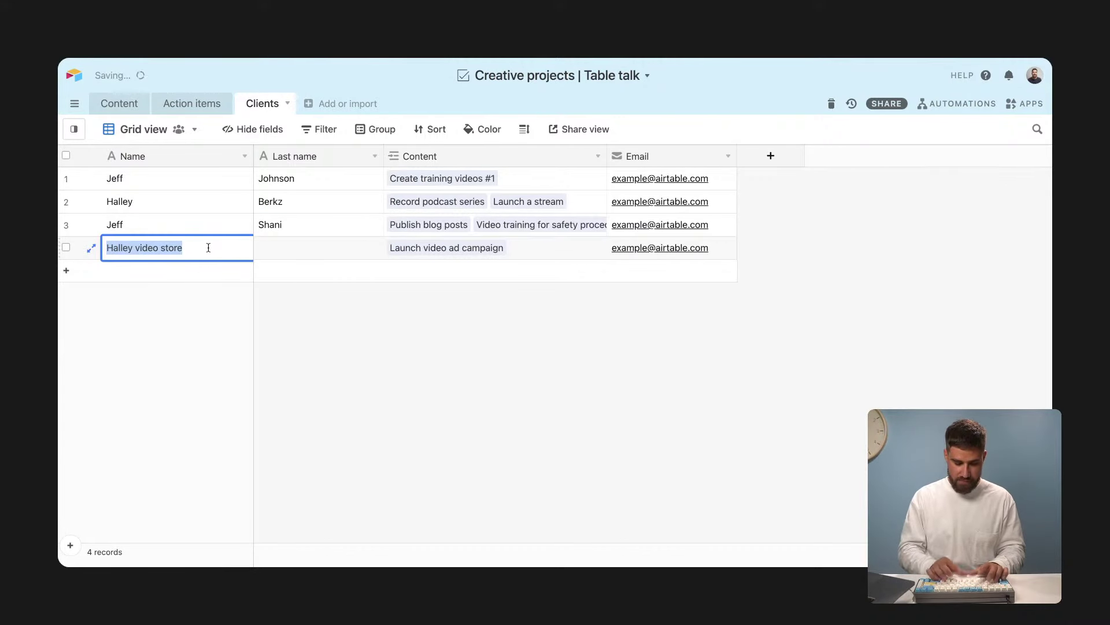
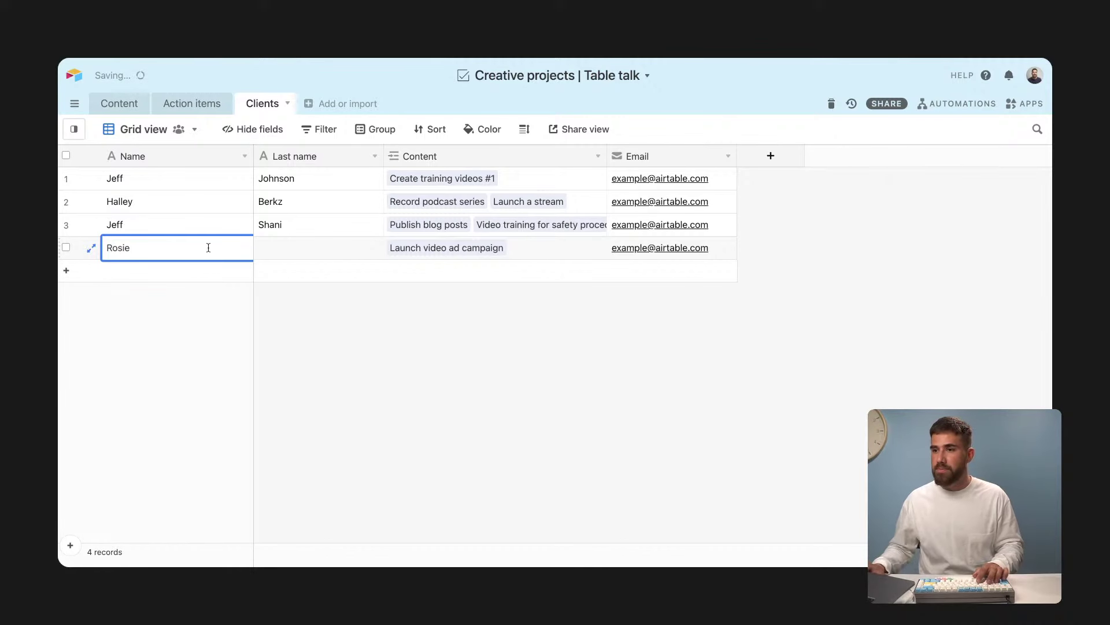
left_click(268, 256)
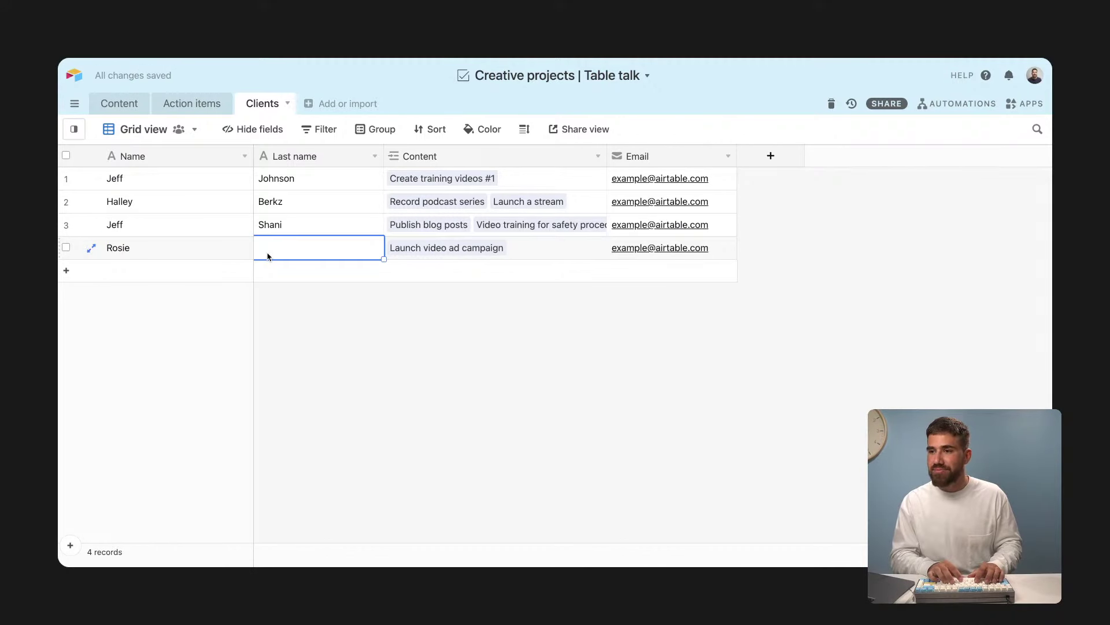
left_click(302, 327)
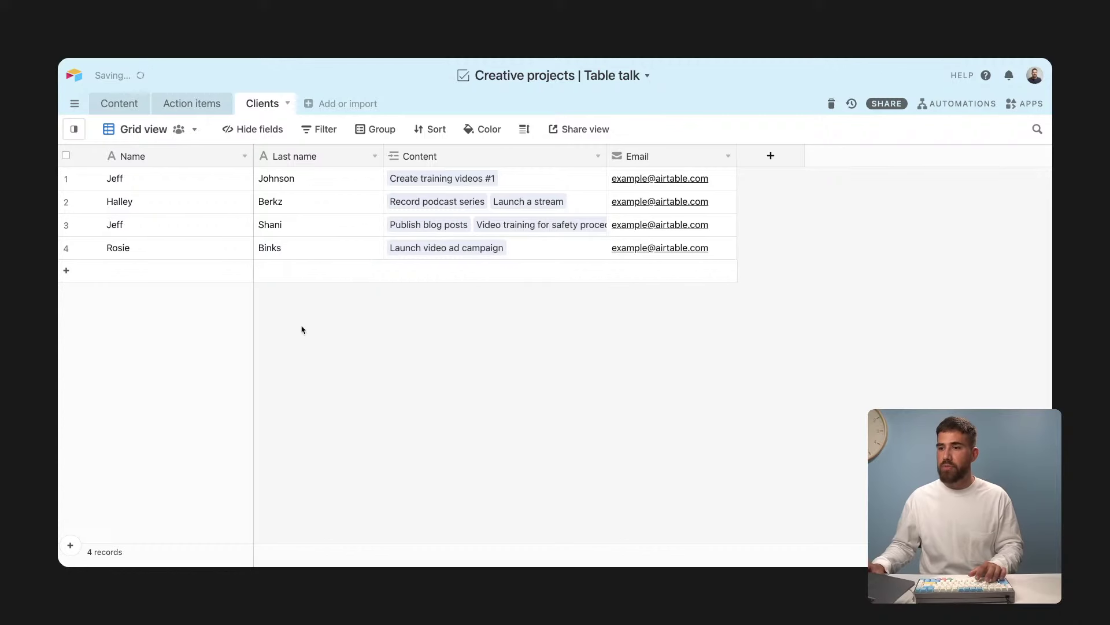
Step: Review the first and third clients' names and the first client's linked content
left_click(197, 183)
left_click(202, 229)
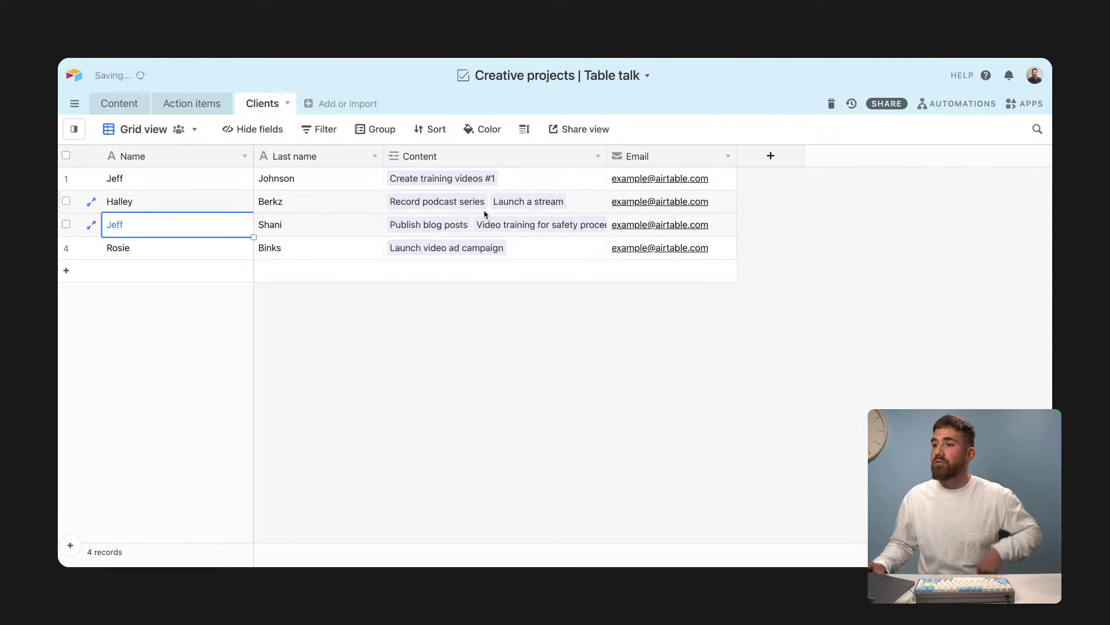
left_click(472, 182)
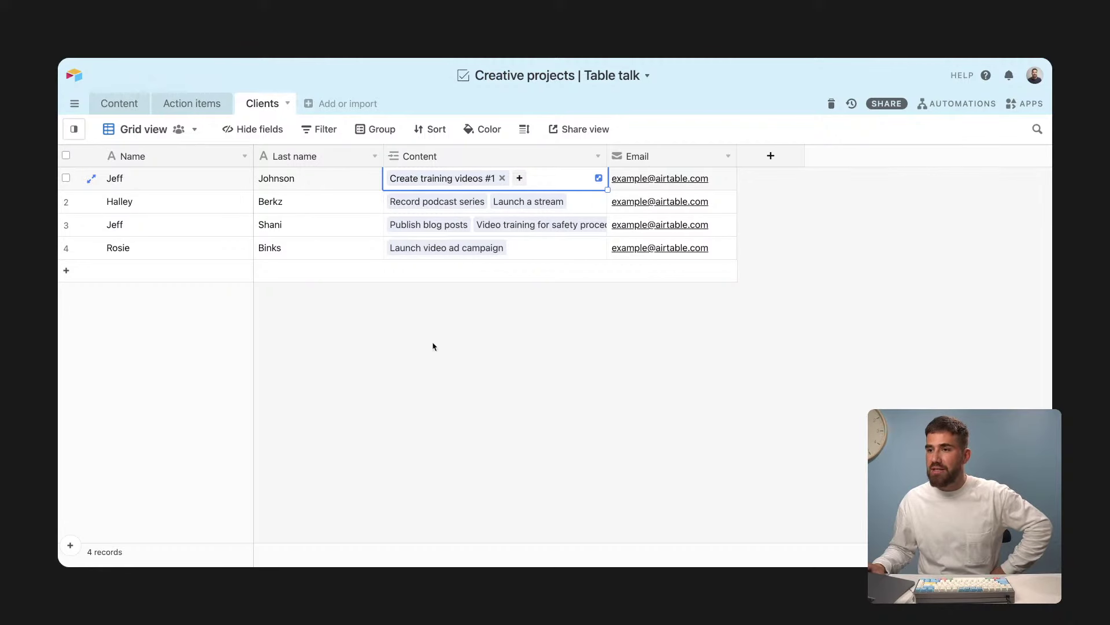
left_click(120, 107)
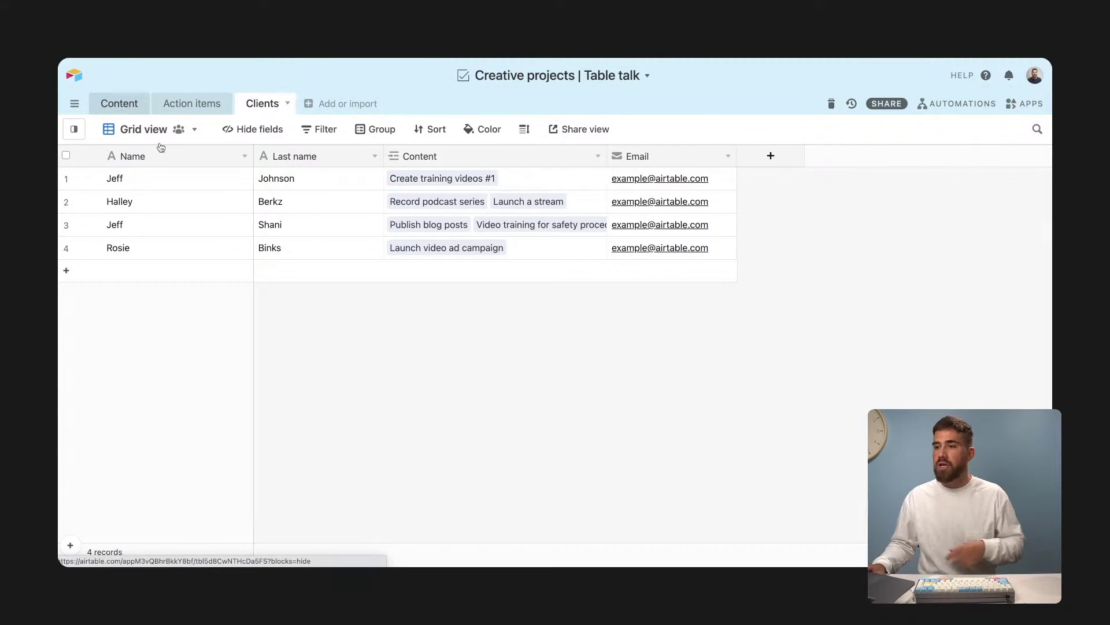
Step: Search the New project's Client picker for 'Jeff', then close it without linking a client
scroll(567, 432, "down", 1)
left_click(525, 432)
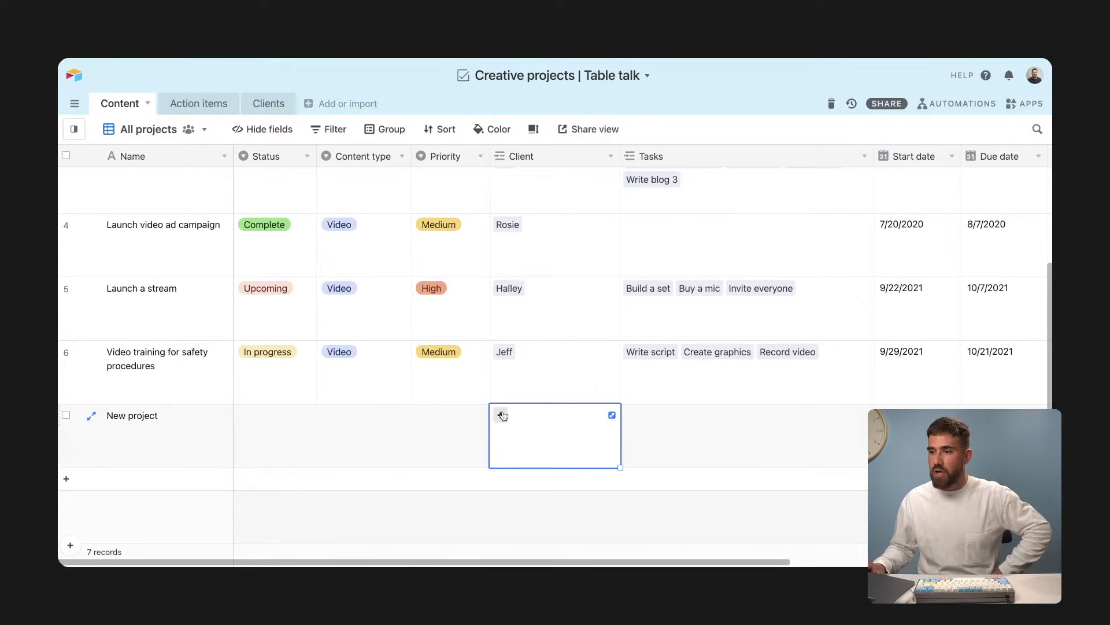
left_click(501, 415)
type("Jeff")
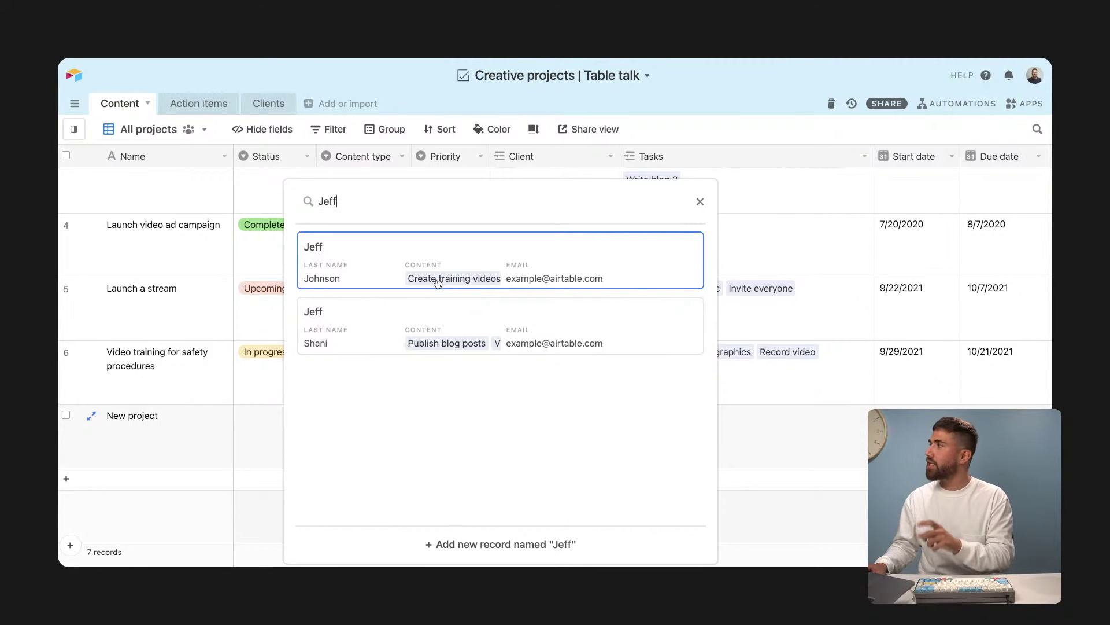
left_click(787, 420)
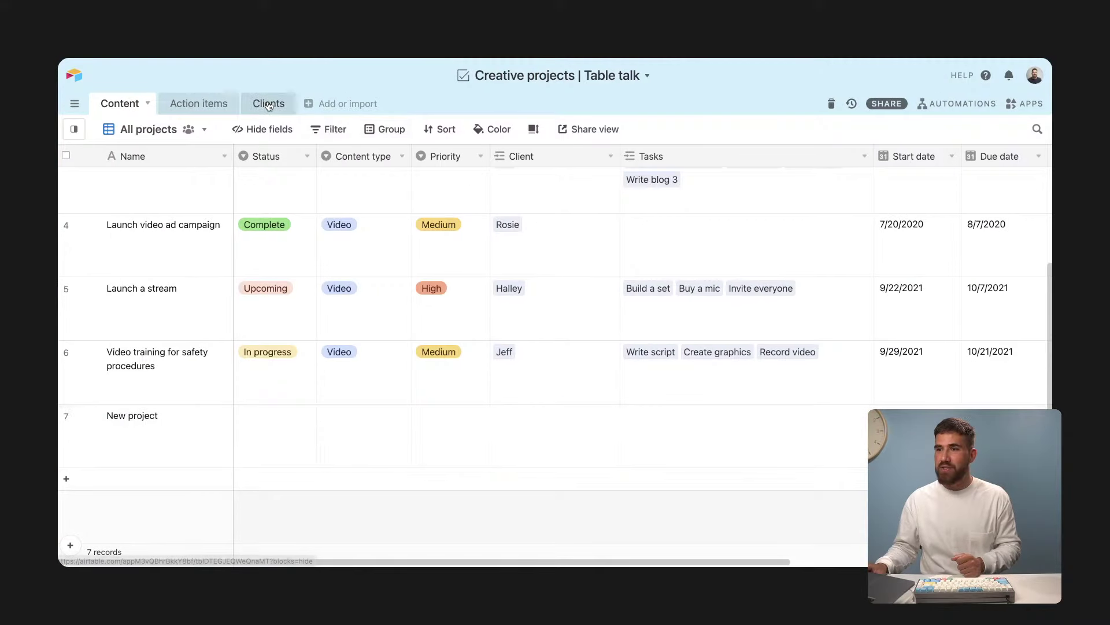
left_click(262, 103)
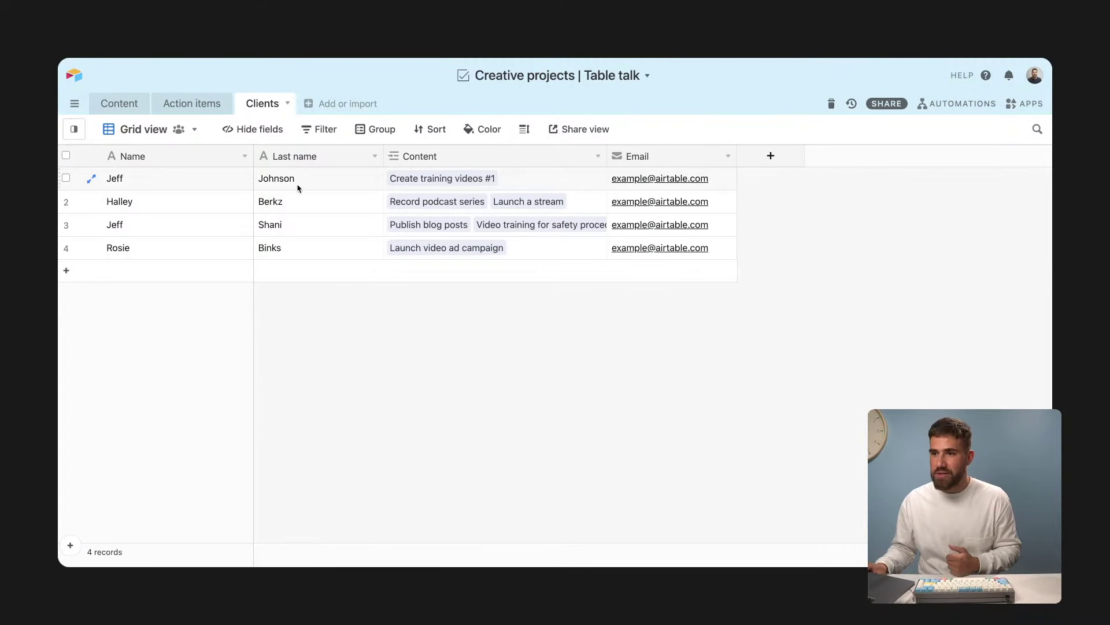
Step: Create a single-line text 'First name' field next to Name and copy the four Name cells
left_click_drag(300, 183, 302, 243)
left_click(313, 331)
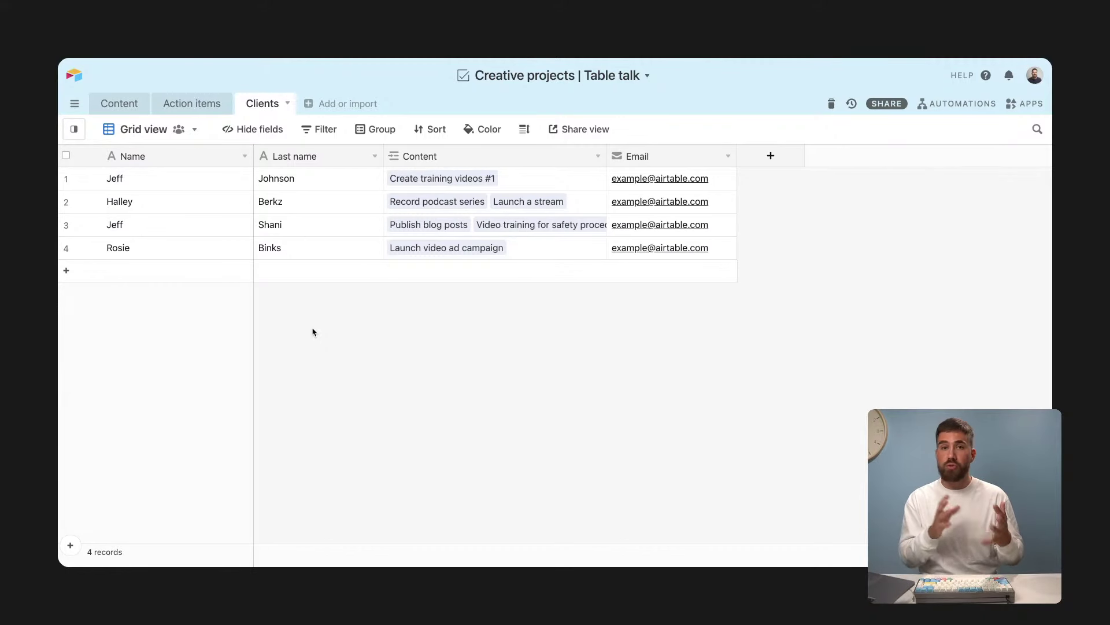
left_click(776, 159)
type("Fi")
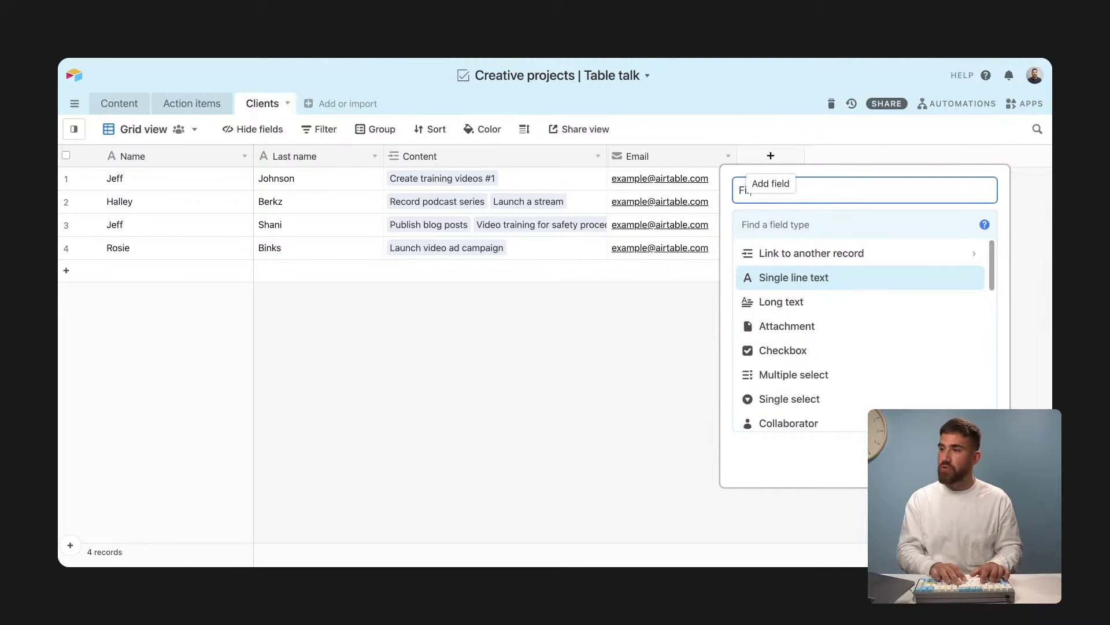
type("rst name")
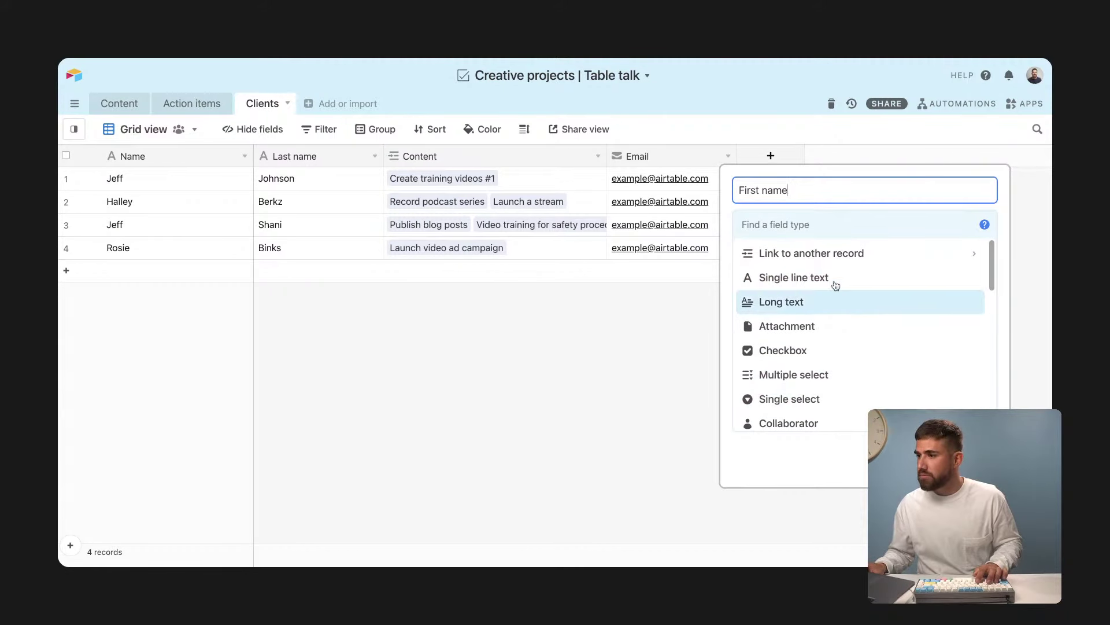
left_click(831, 283)
left_click(961, 335)
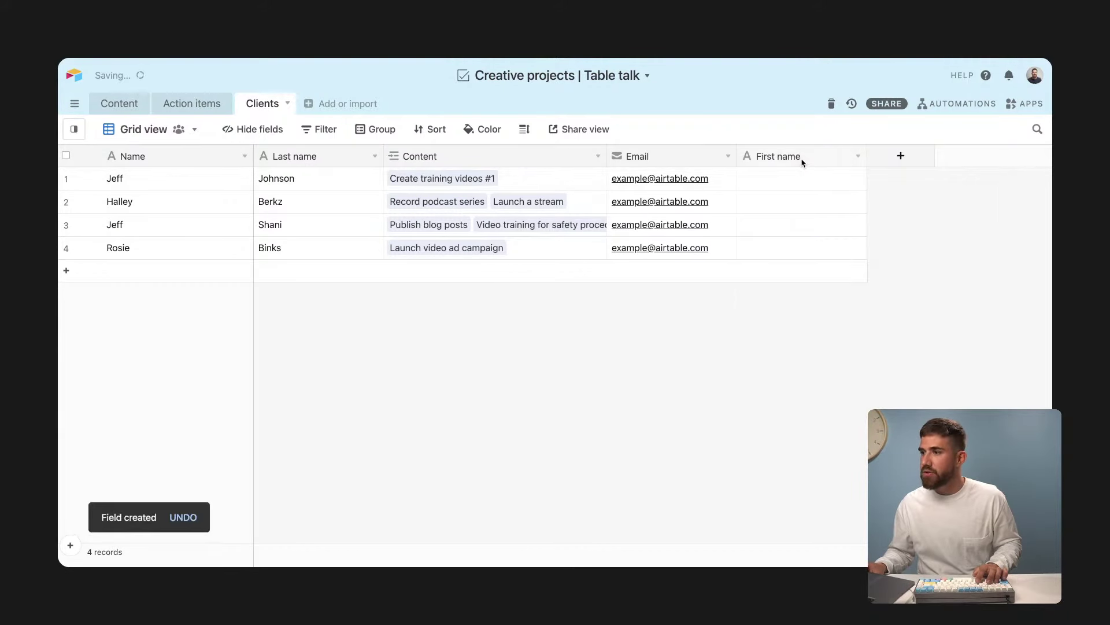
left_click_drag(798, 161, 255, 157)
left_click_drag(195, 181, 178, 264)
key("ctrl+c")
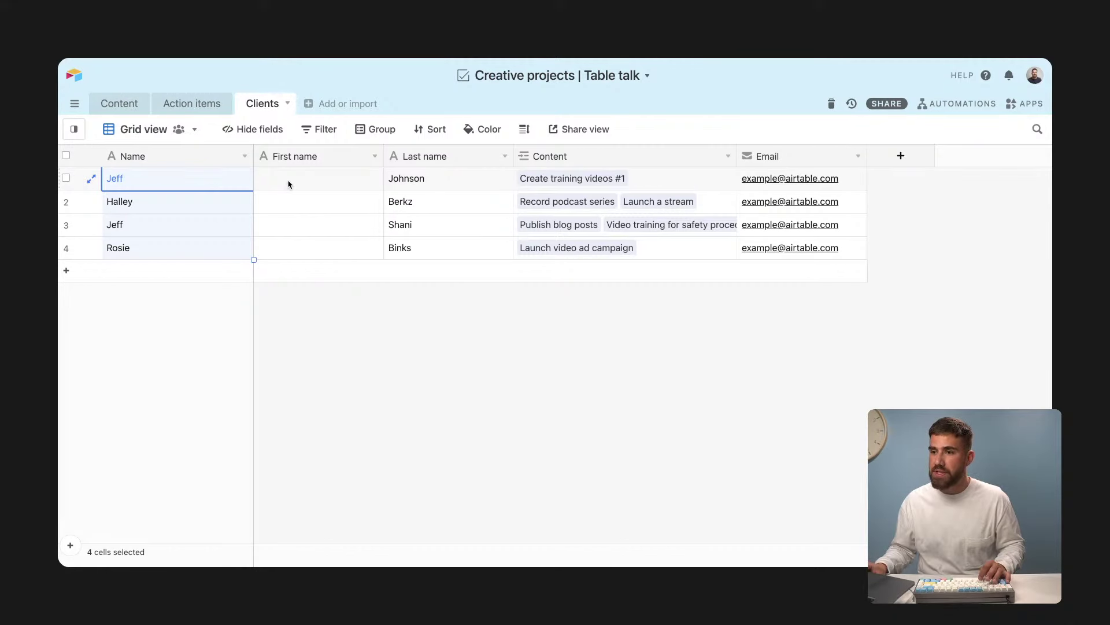
Step: Paste the four client names into First name and delete them from the Name cells
left_click_drag(287, 182, 295, 244)
key("ctrl+v")
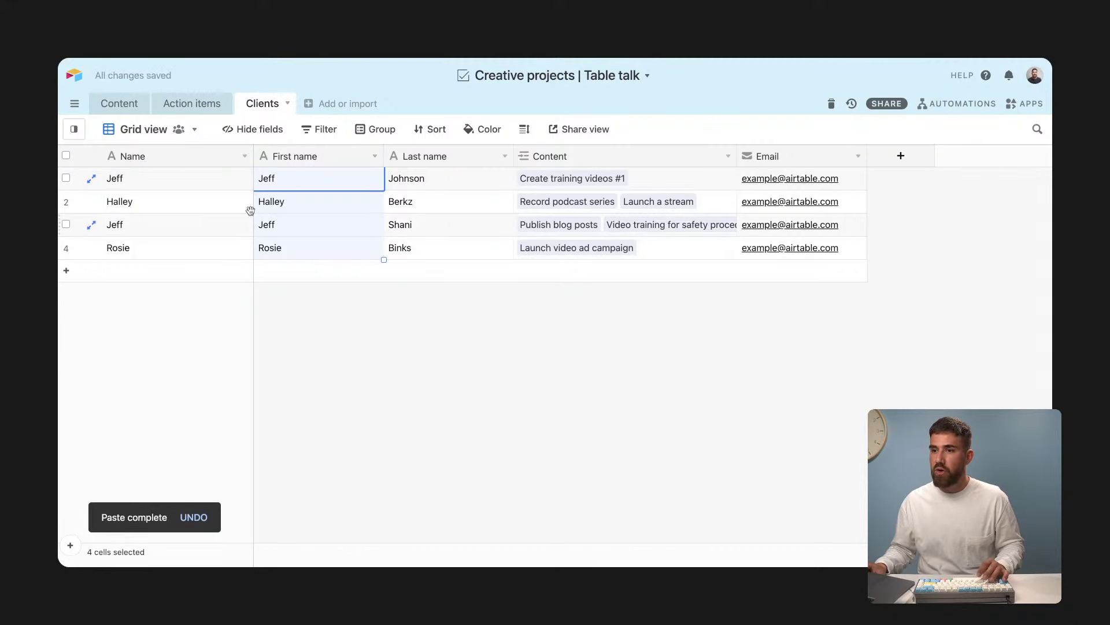
key("Left")
key("shift+Down")
key("shift+Down")
key("shift+Down")
key("Delete")
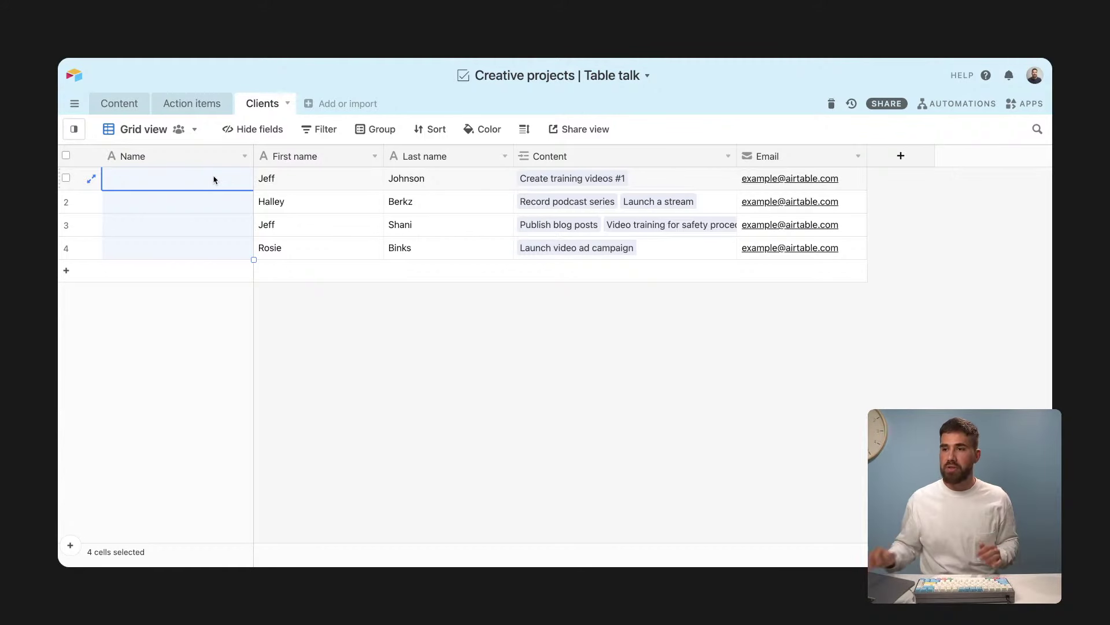
Step: Change the Name field's type to Formula
left_click(244, 157)
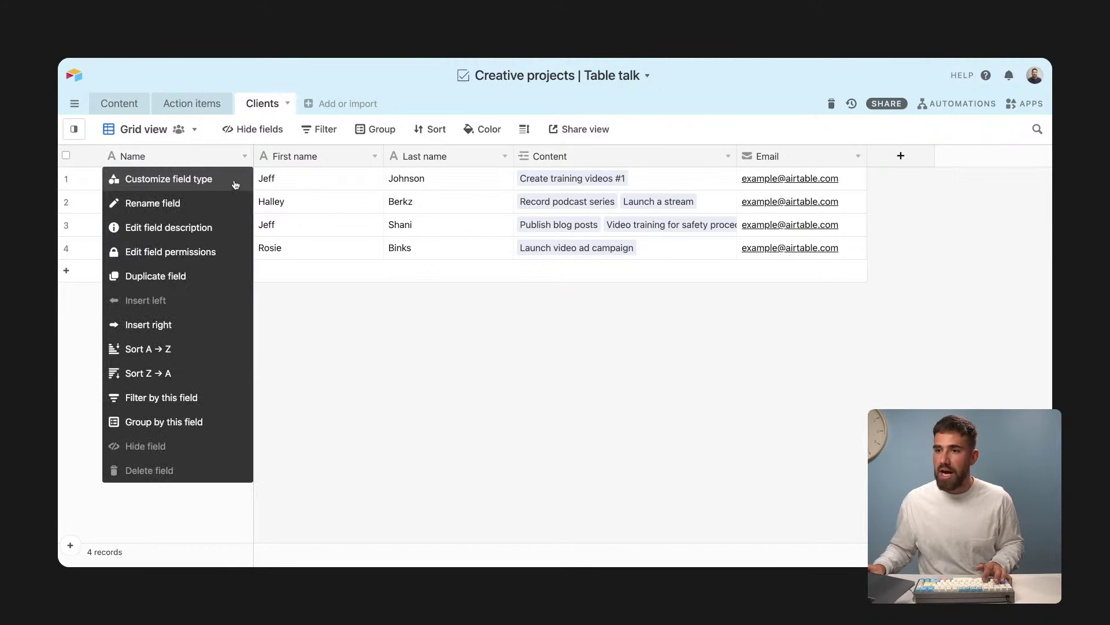
left_click(236, 181)
left_click(205, 268)
type("form")
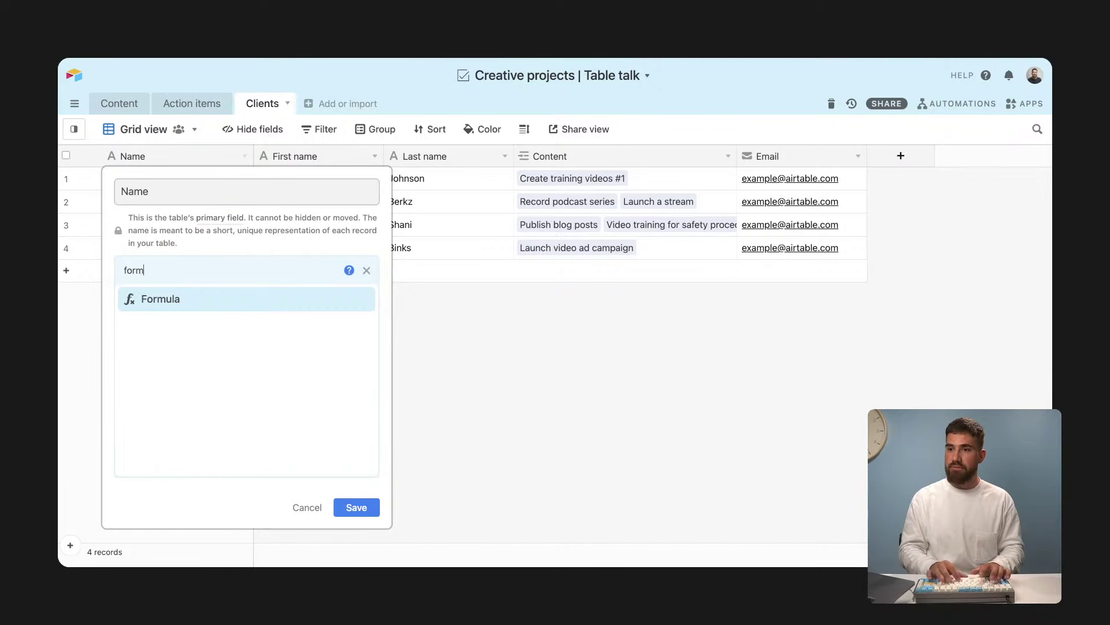
left_click(207, 300)
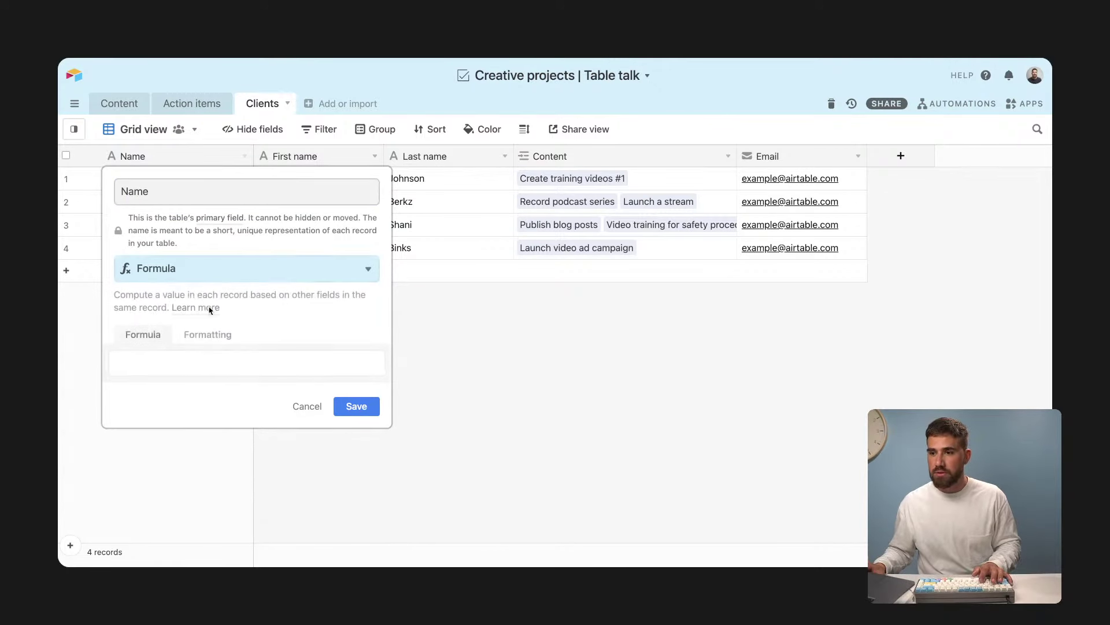
Step: Enter the formula CONCATENATE({First name},{Last name}) and save it
left_click(203, 361)
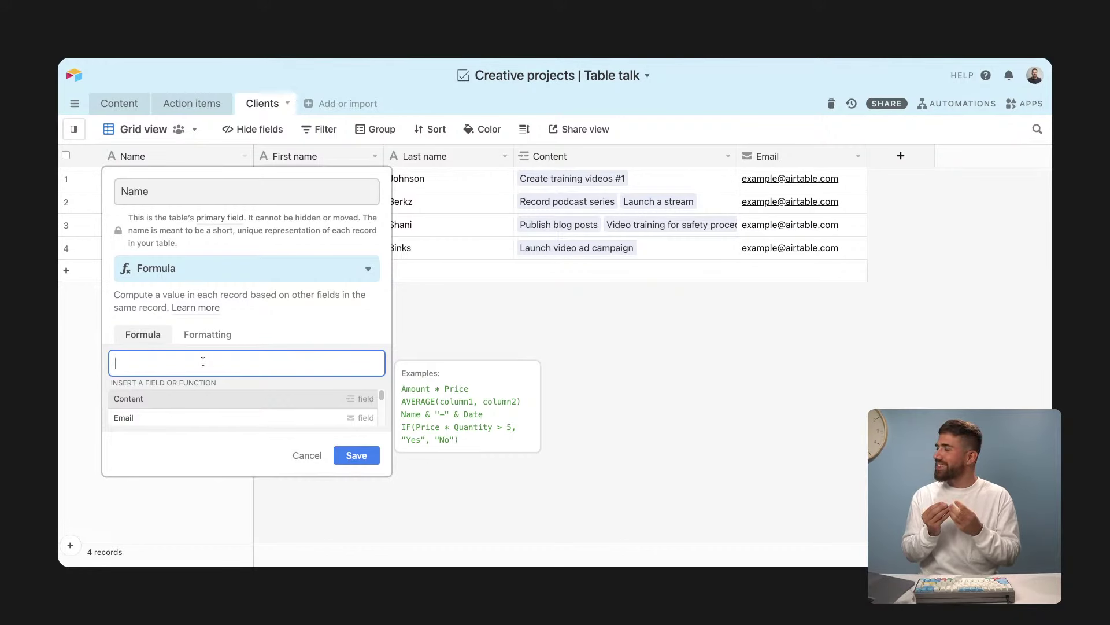
type("conc")
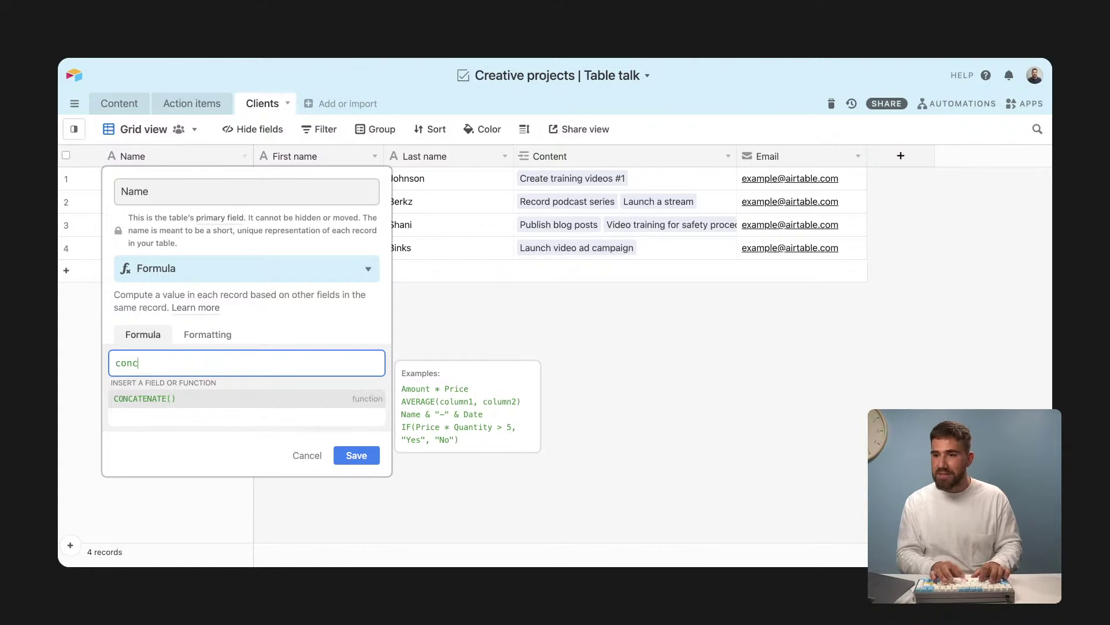
left_click(202, 399)
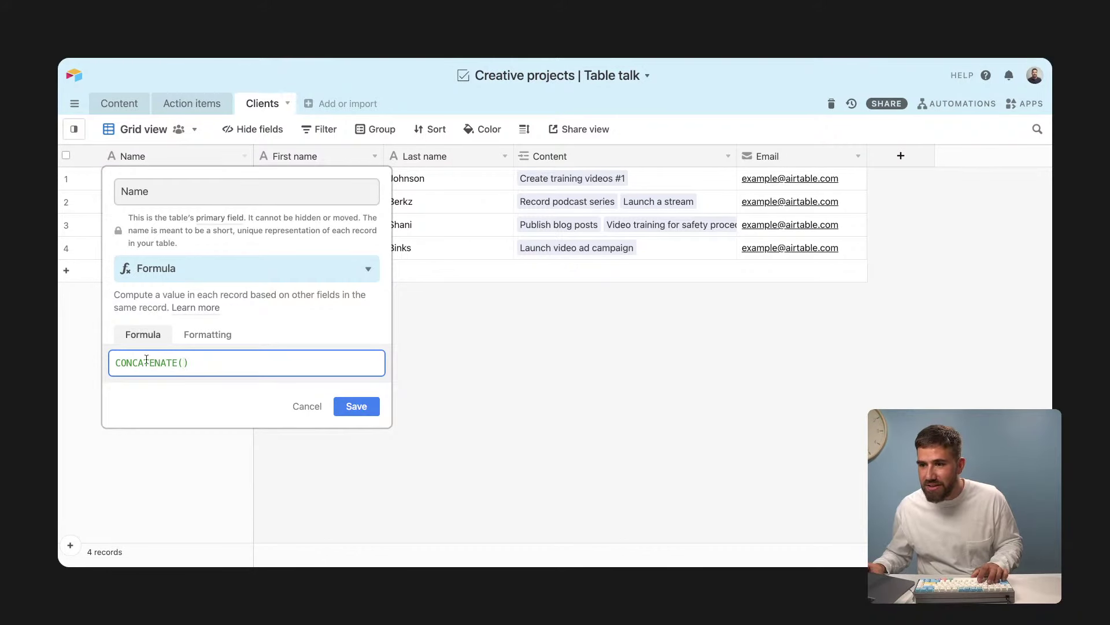
left_click(178, 364)
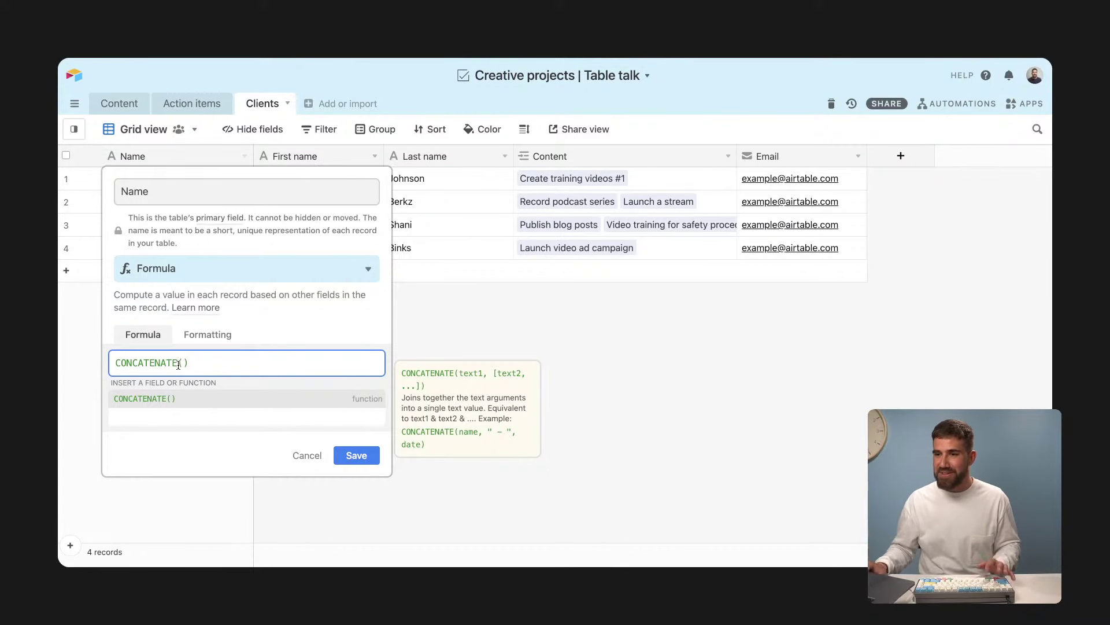
left_click(181, 363)
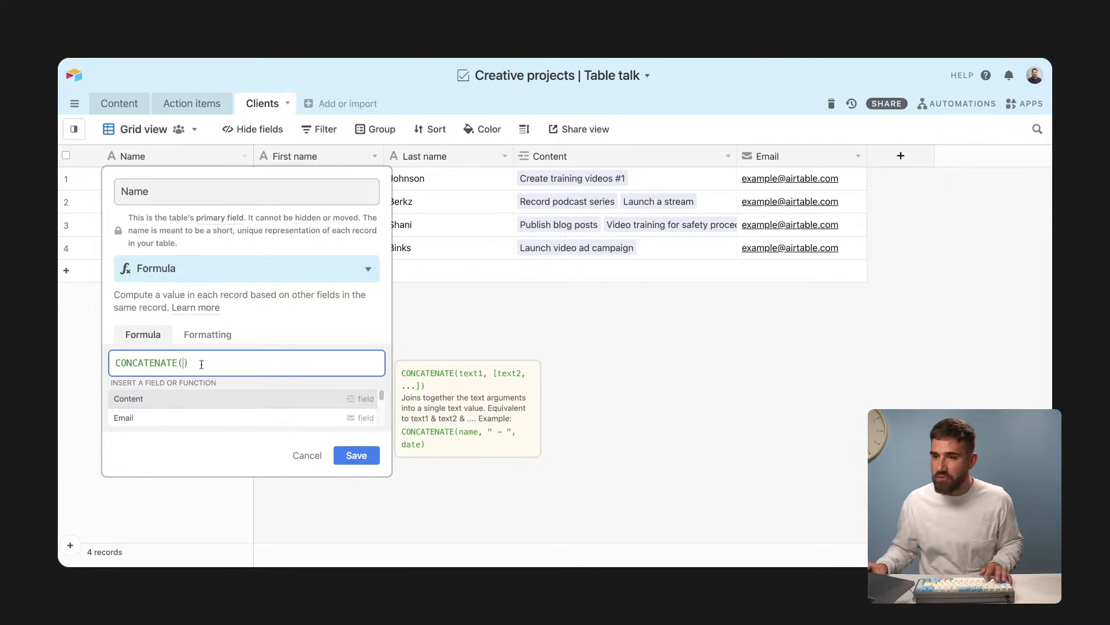
left_click_drag(201, 364, 109, 371)
left_click(315, 364)
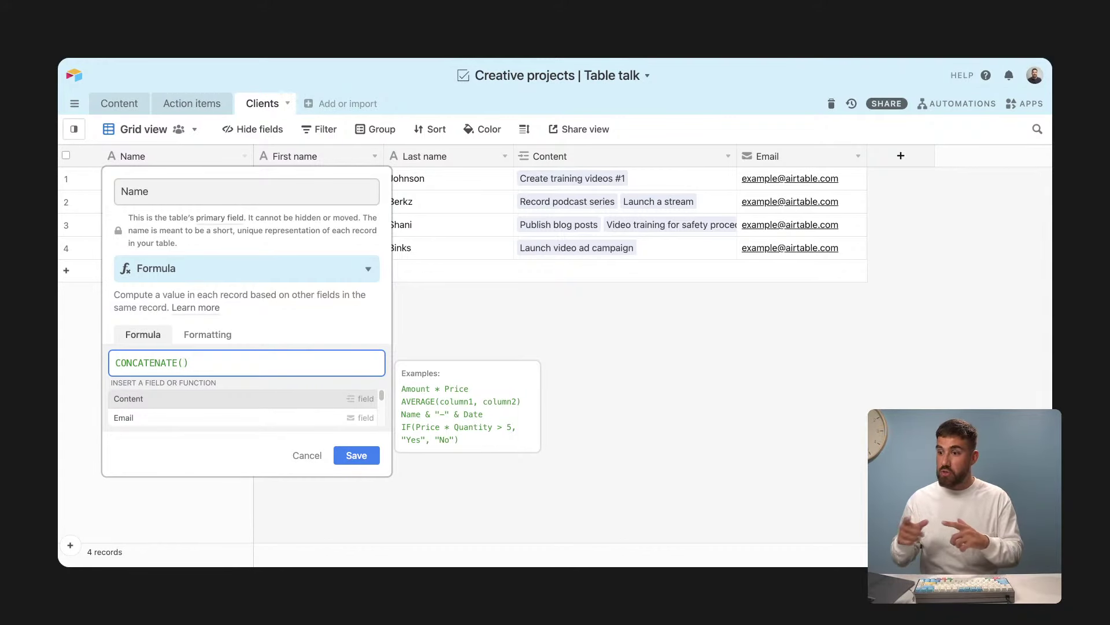
type("first")
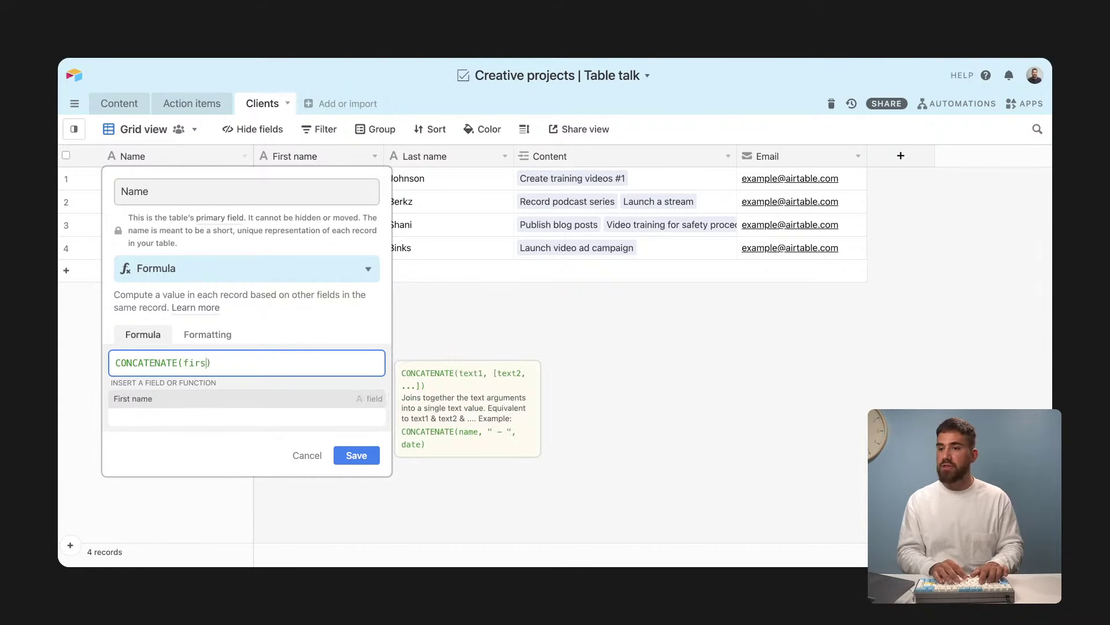
key("Tab")
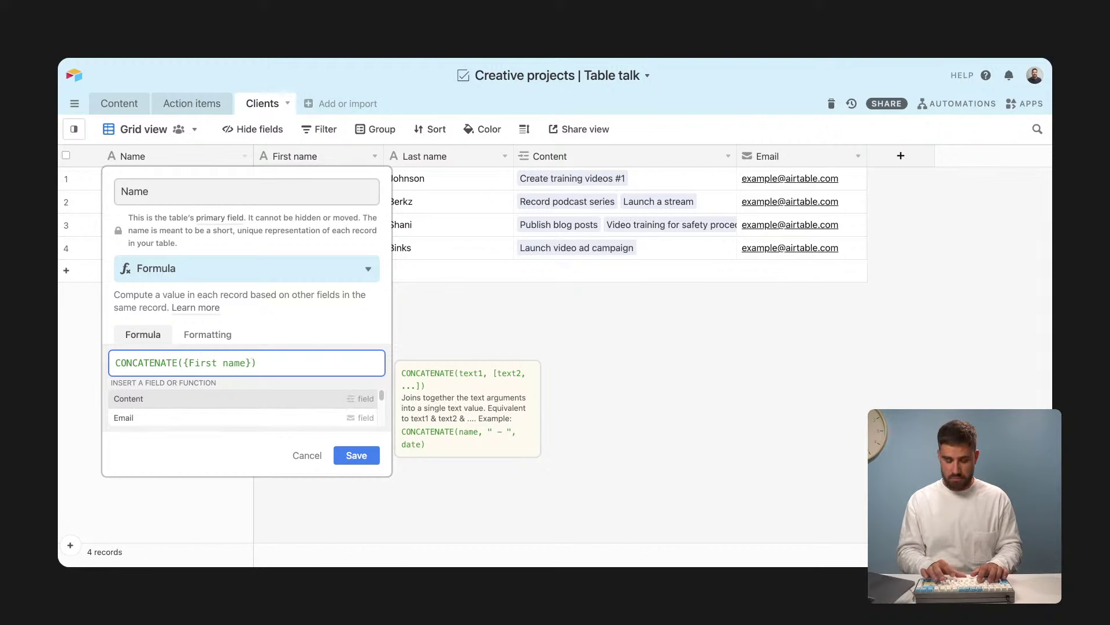
type(",")
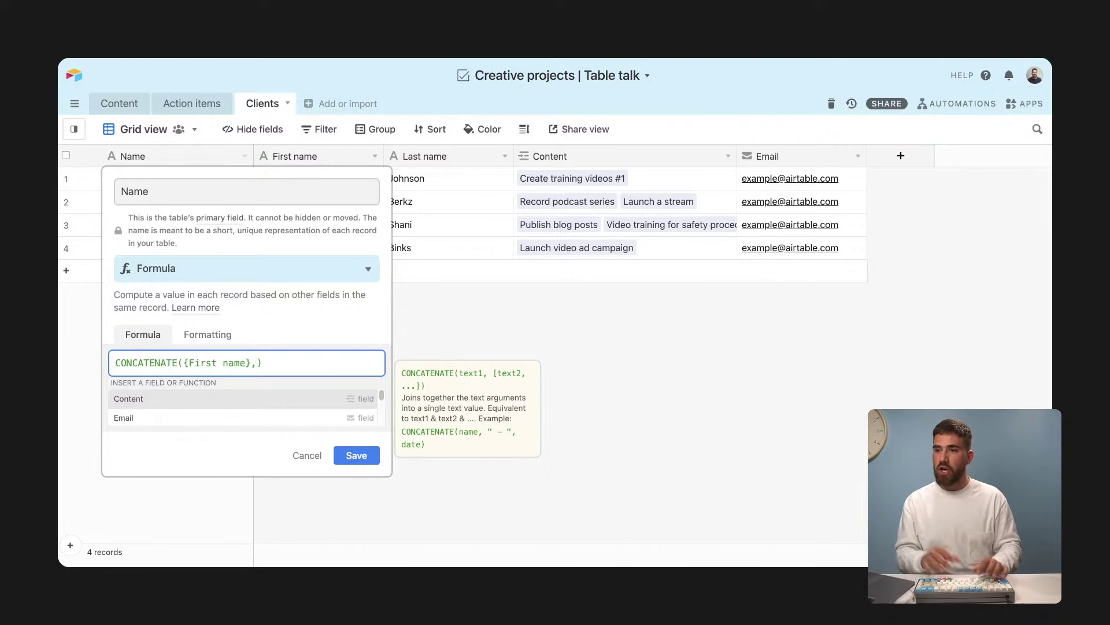
type("last")
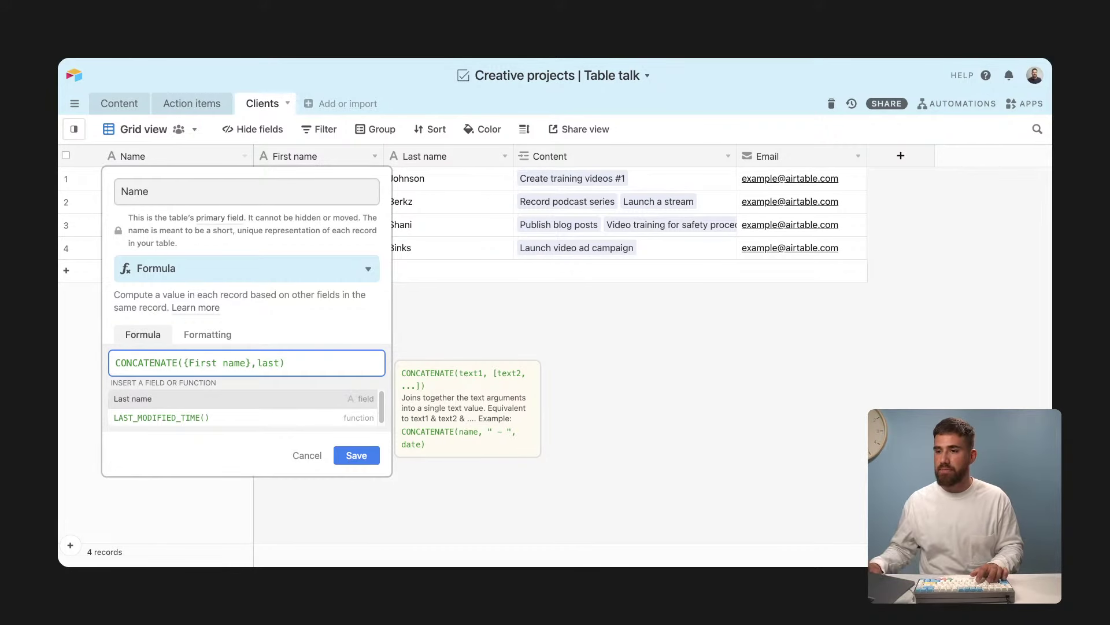
left_click(308, 399)
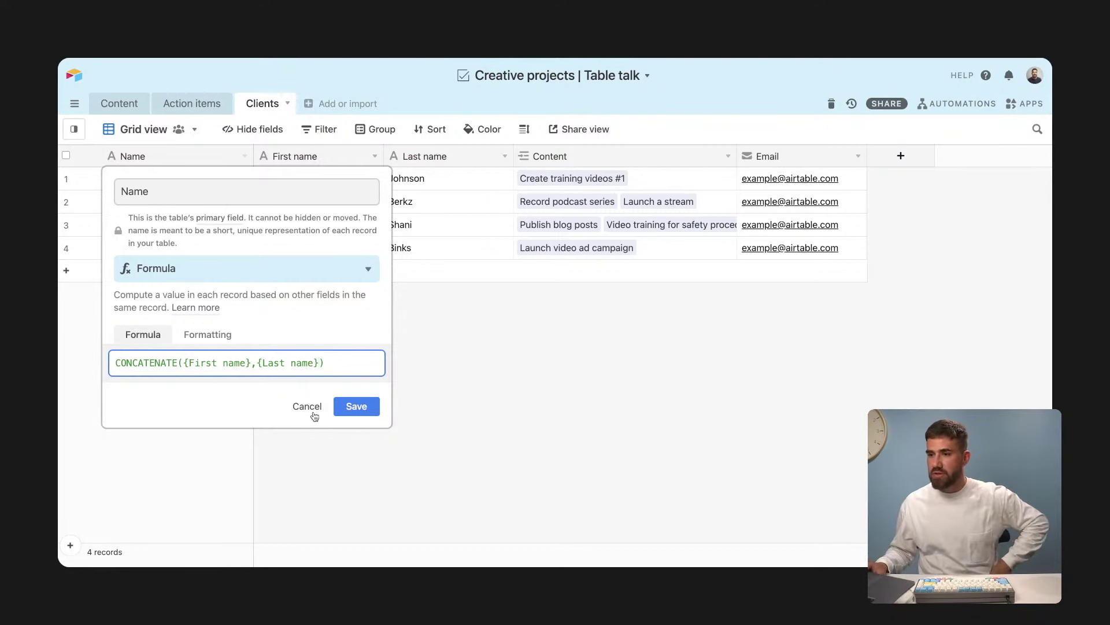
left_click(356, 406)
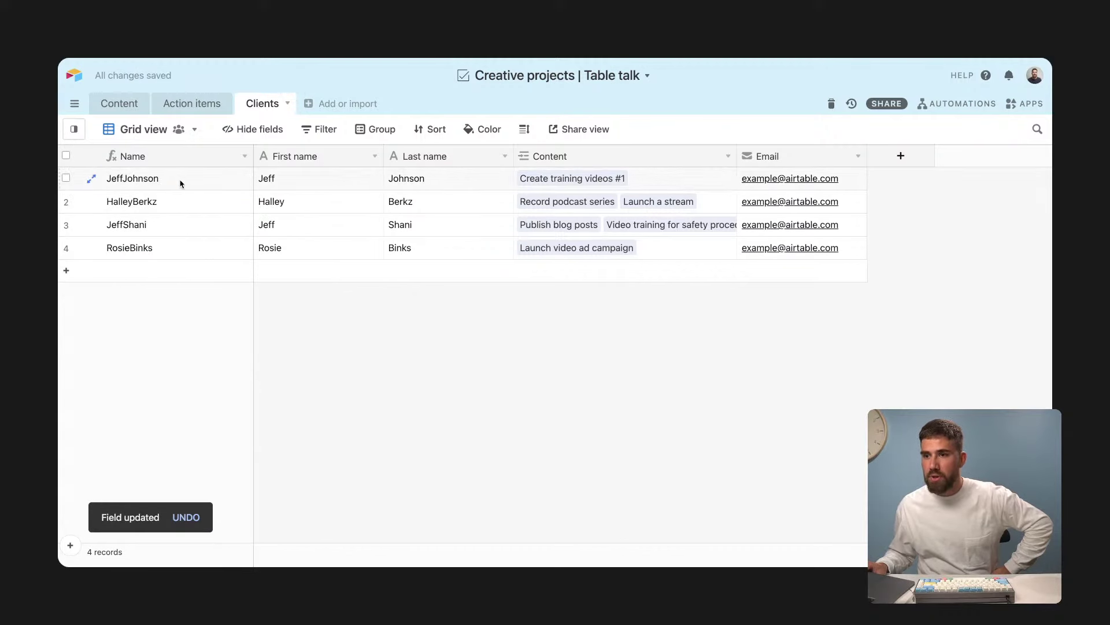
Step: Change the Name formula to CONCATENATE({First name}," ",{Last name}) and save it
left_click(167, 201)
left_click_drag(164, 181, 156, 250)
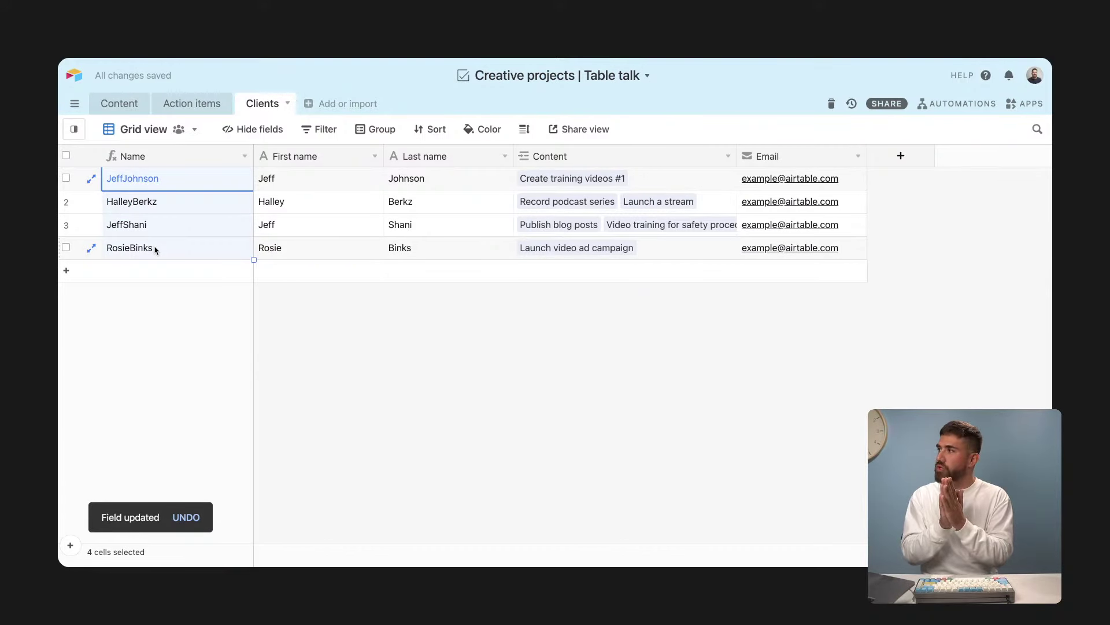
left_click(244, 156)
left_click(229, 178)
left_click(256, 362)
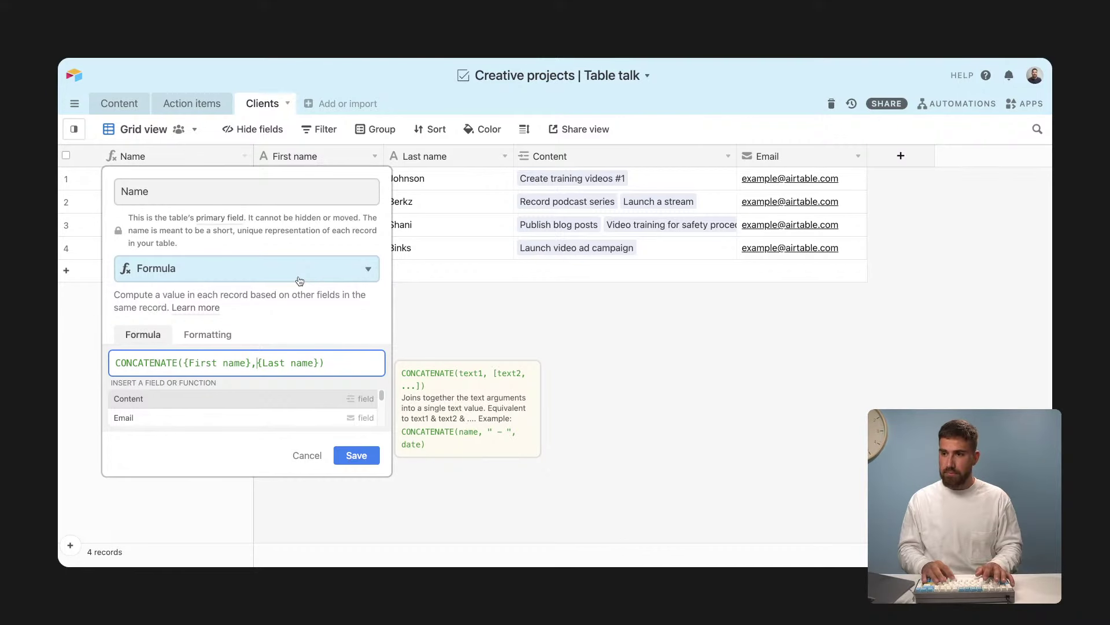
type(",")
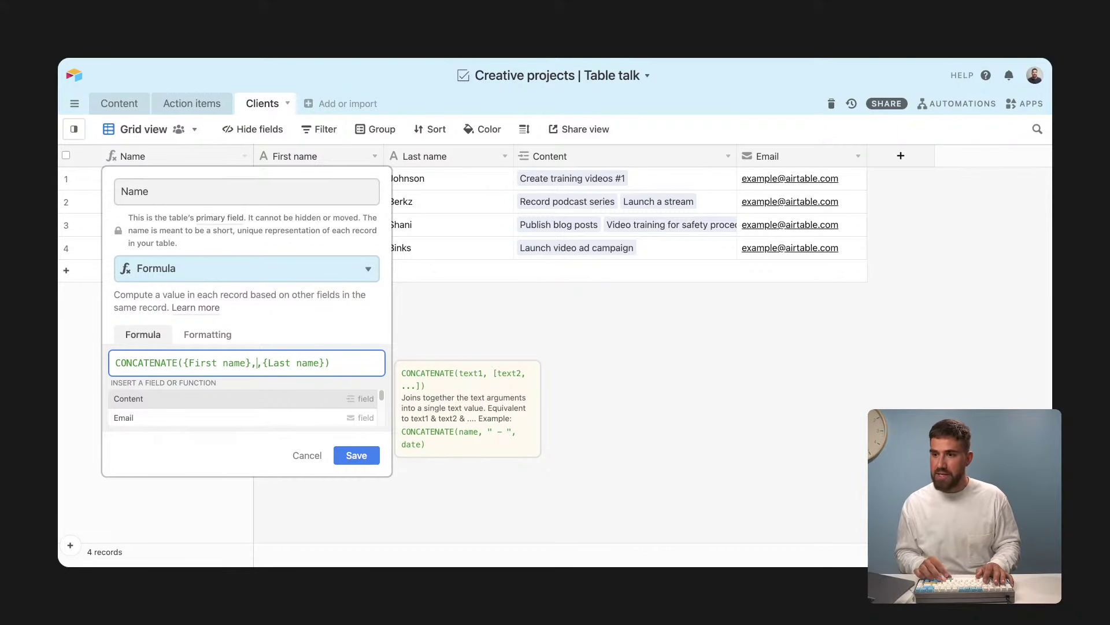
type("\" \"")
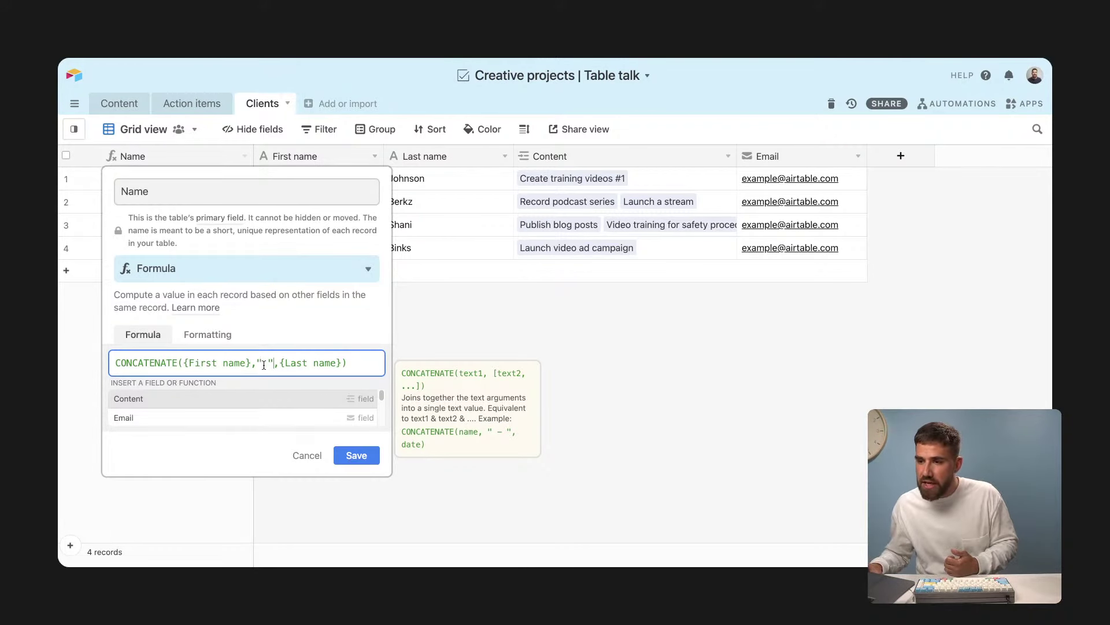
left_click_drag(261, 363, 268, 363)
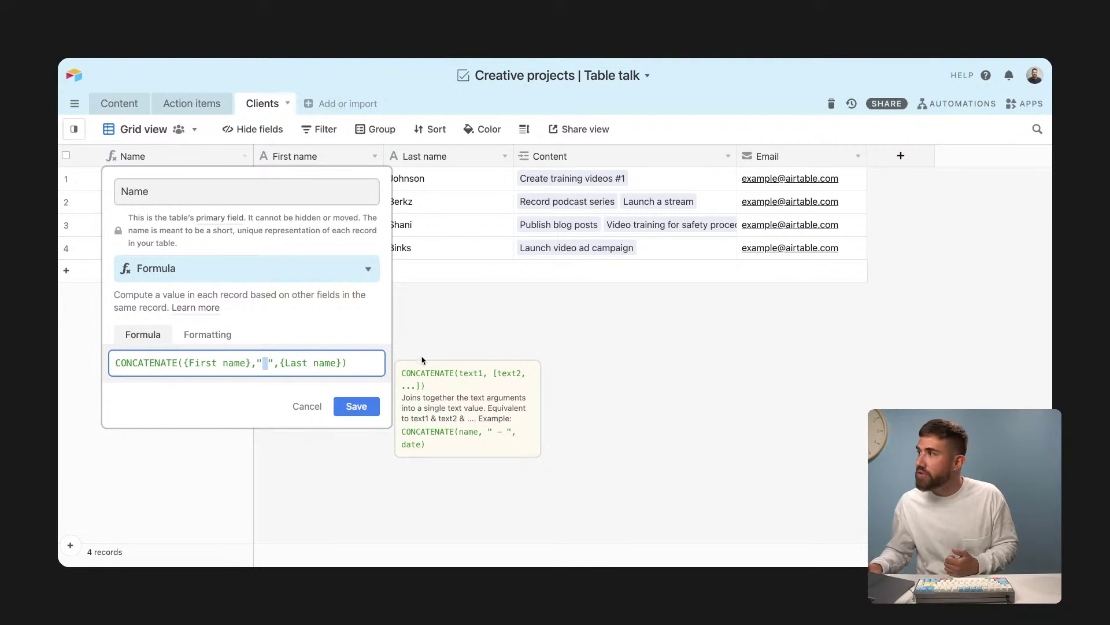
left_click(339, 408)
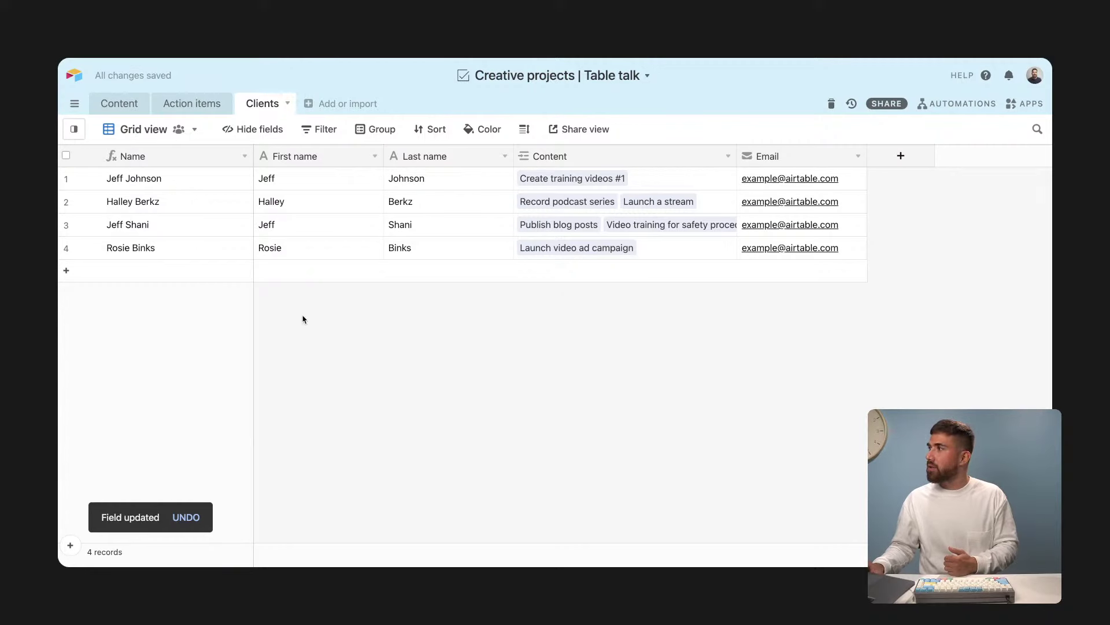
left_click(192, 184)
left_click_drag(192, 184, 191, 250)
left_click(332, 339)
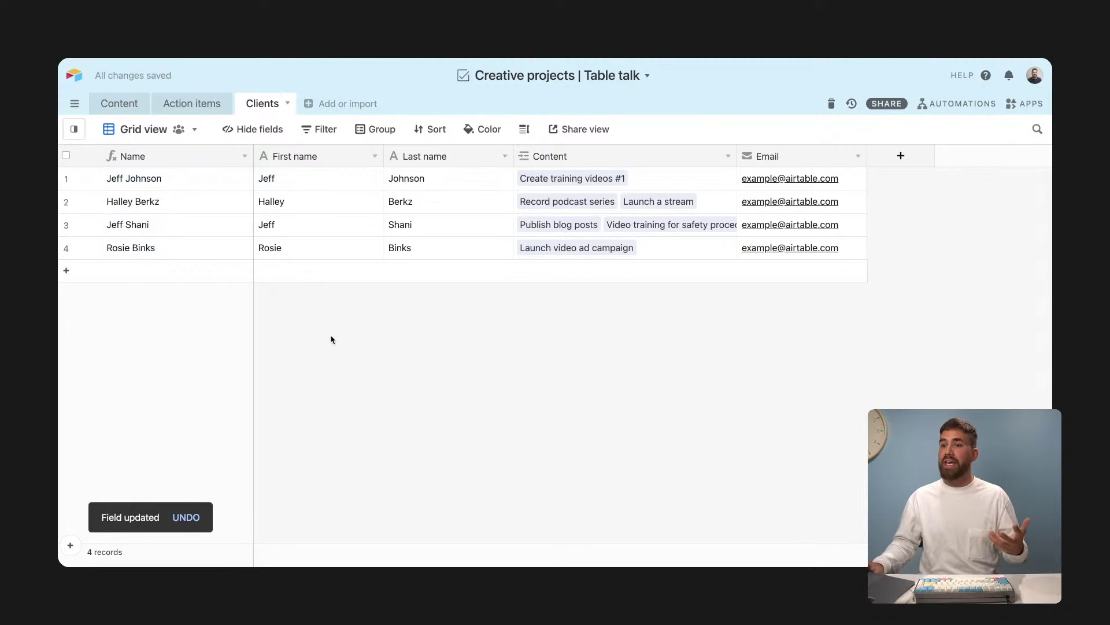
left_click(315, 248)
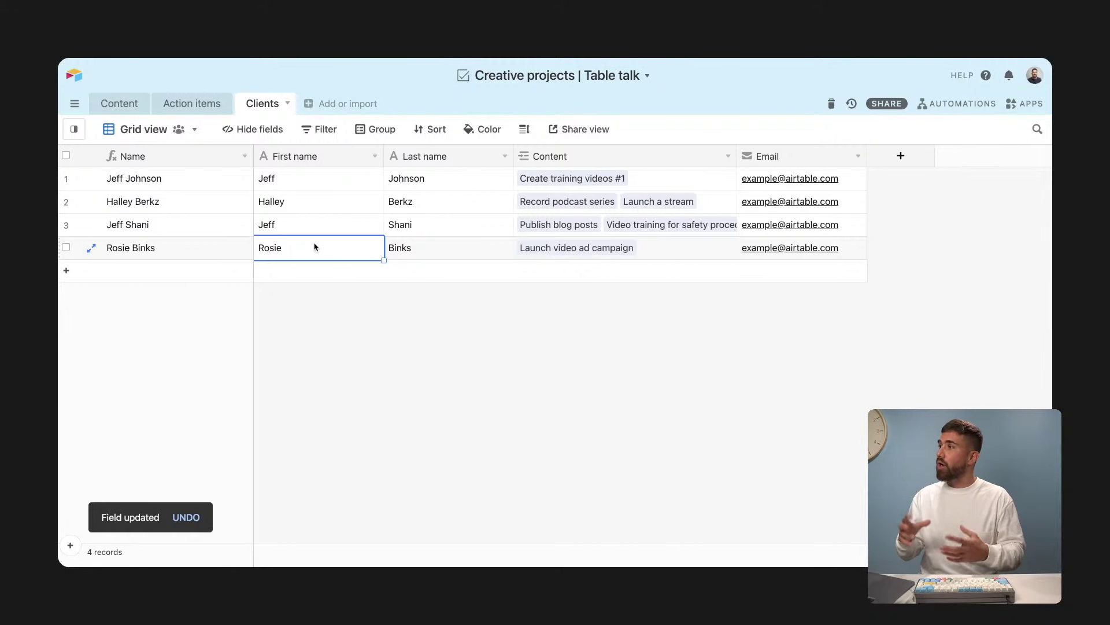
Step: Search New project's Client picker for Jeff, then John, and close it without linking anyone
left_click(123, 110)
left_click(546, 428)
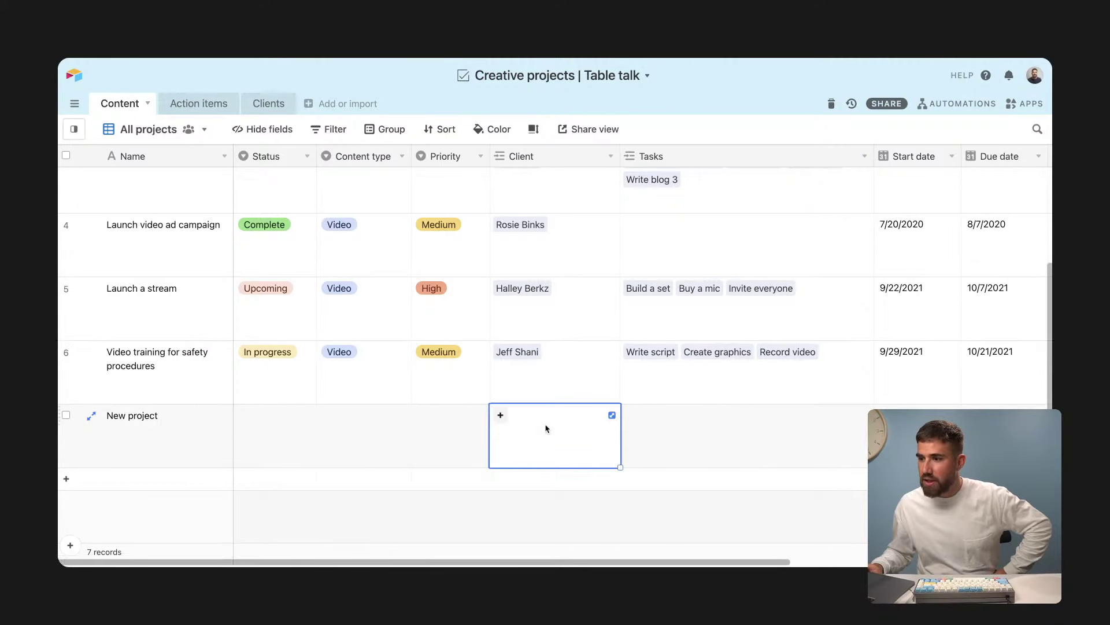
left_click(501, 417)
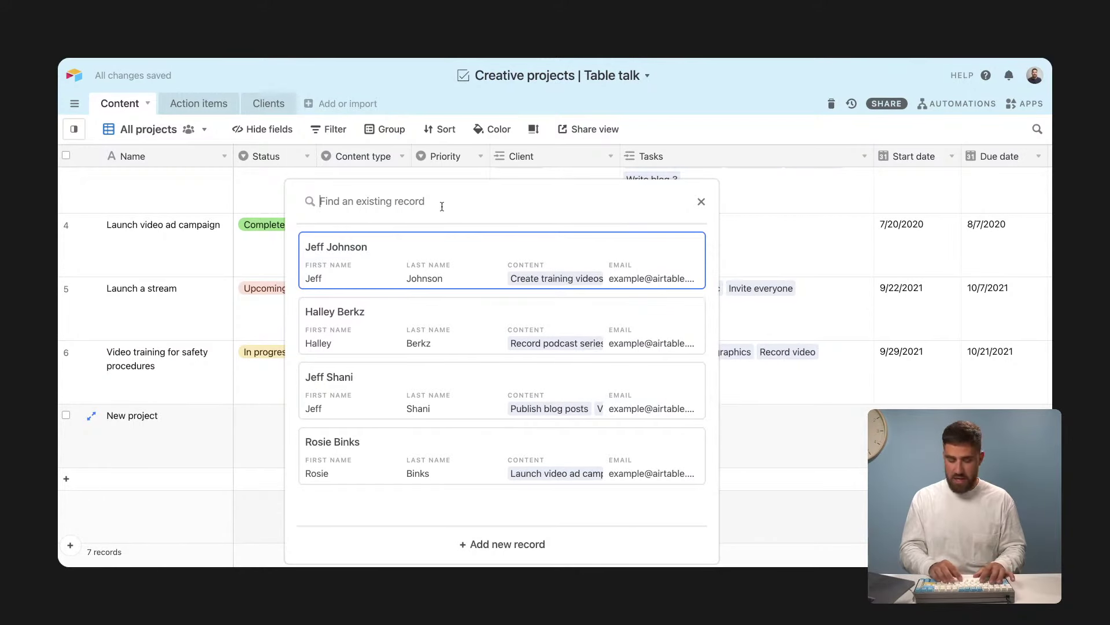
type("Jeff")
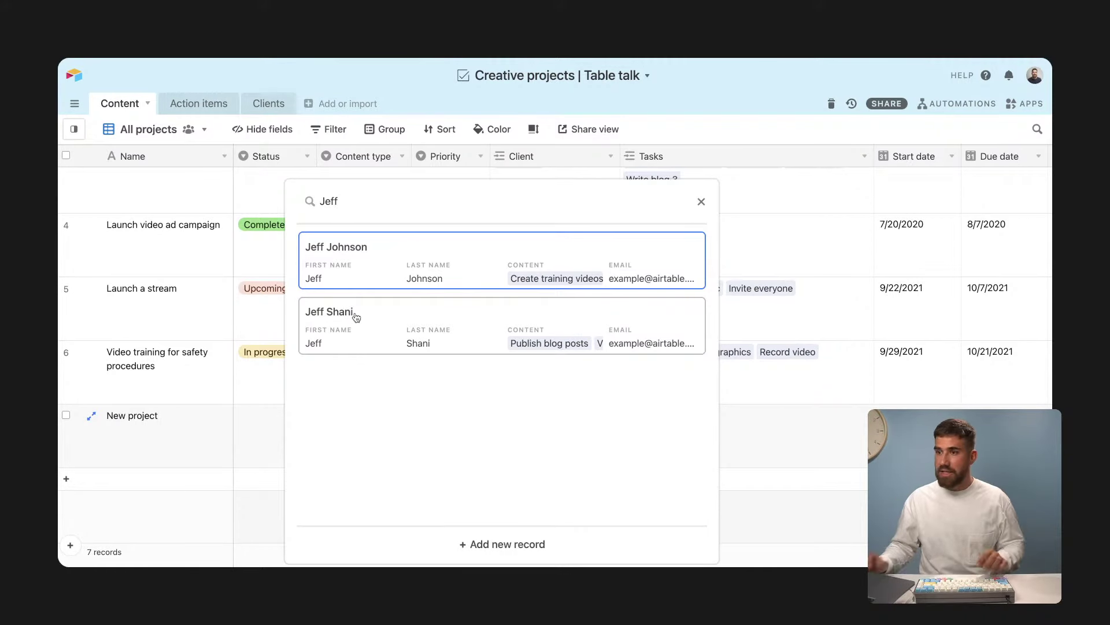
key("ctrl+a")
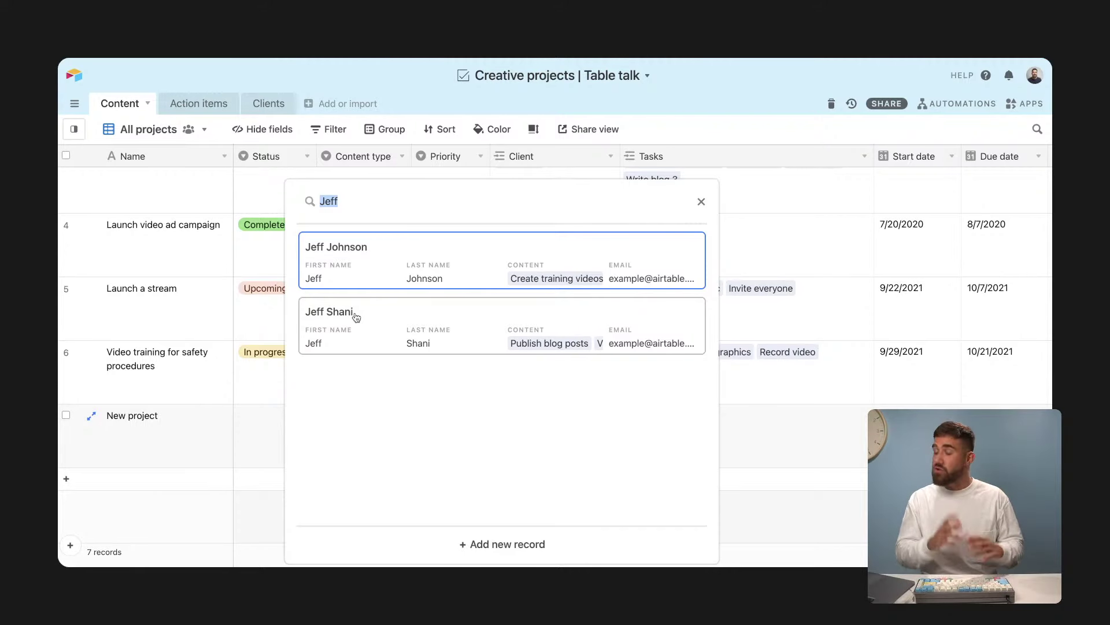
type("John")
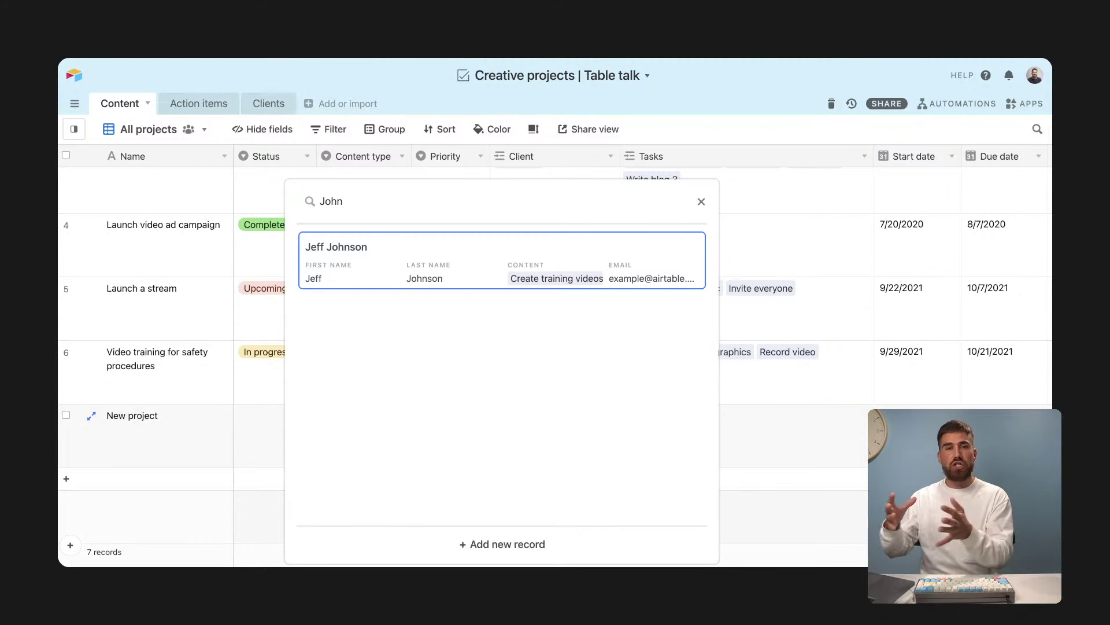
key("Escape")
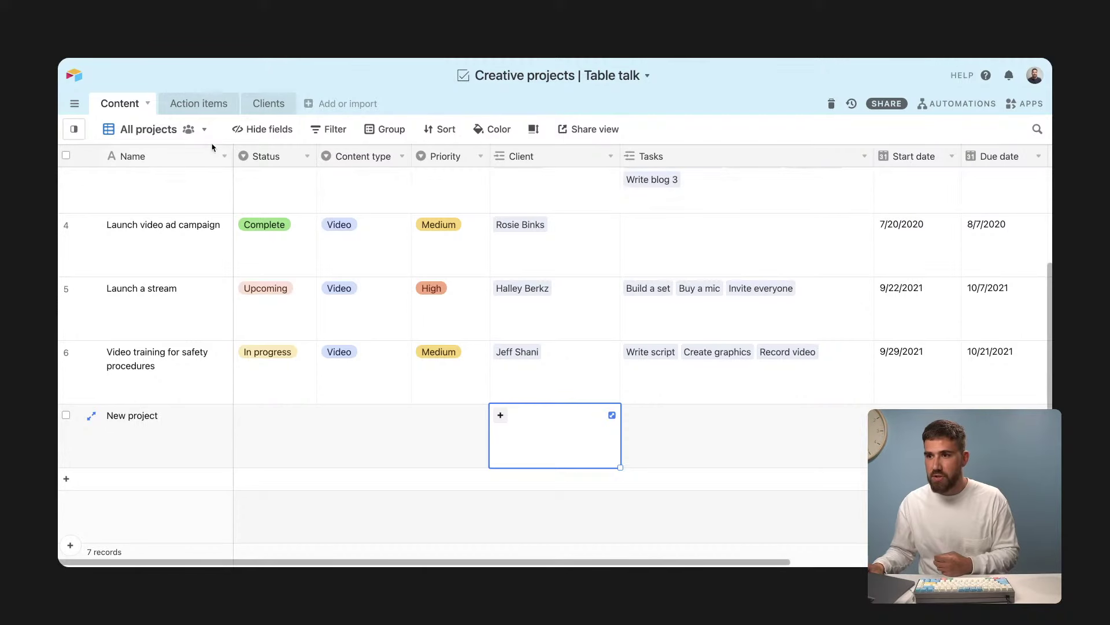
Step: Replace the Clients Name formula with {First name}&" "&{Last name} and save it
left_click(257, 108)
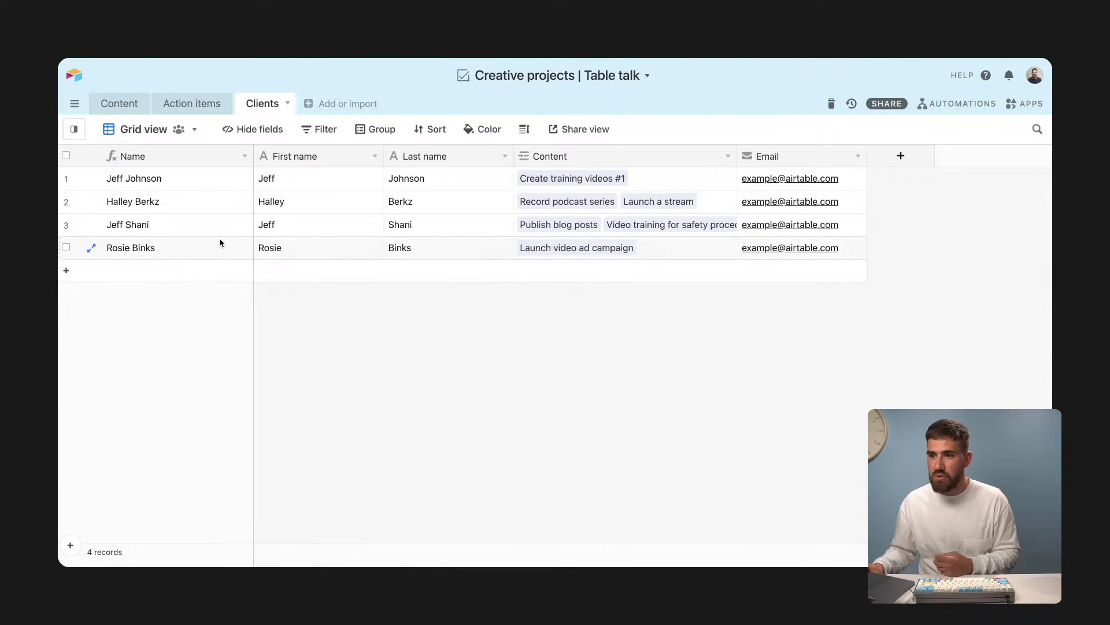
left_click(244, 155)
left_click(238, 174)
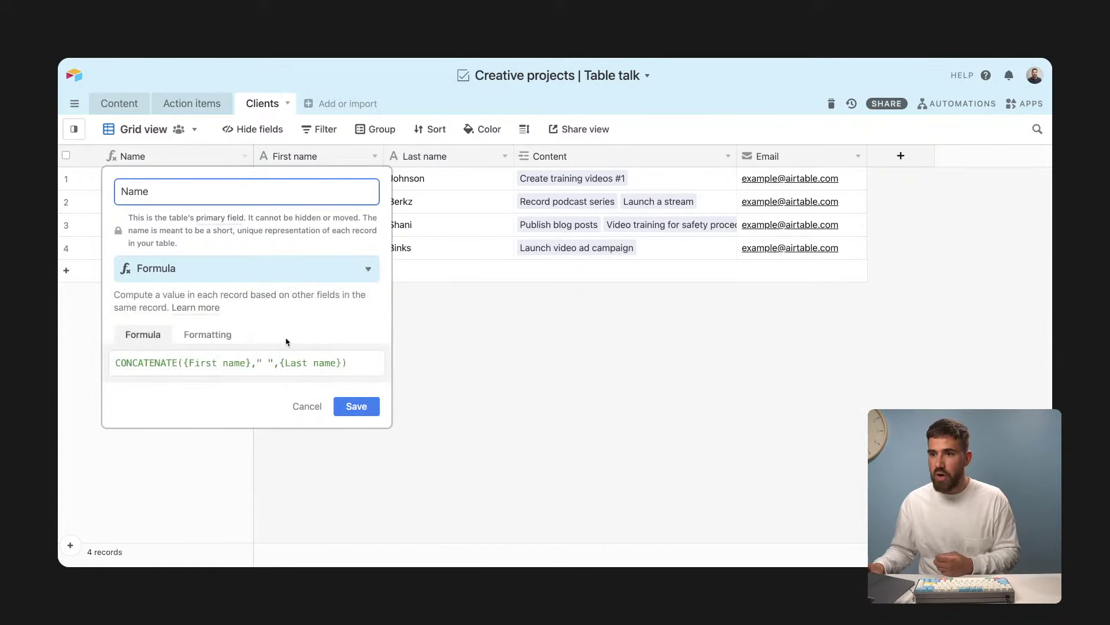
left_click_drag(333, 370, 114, 359)
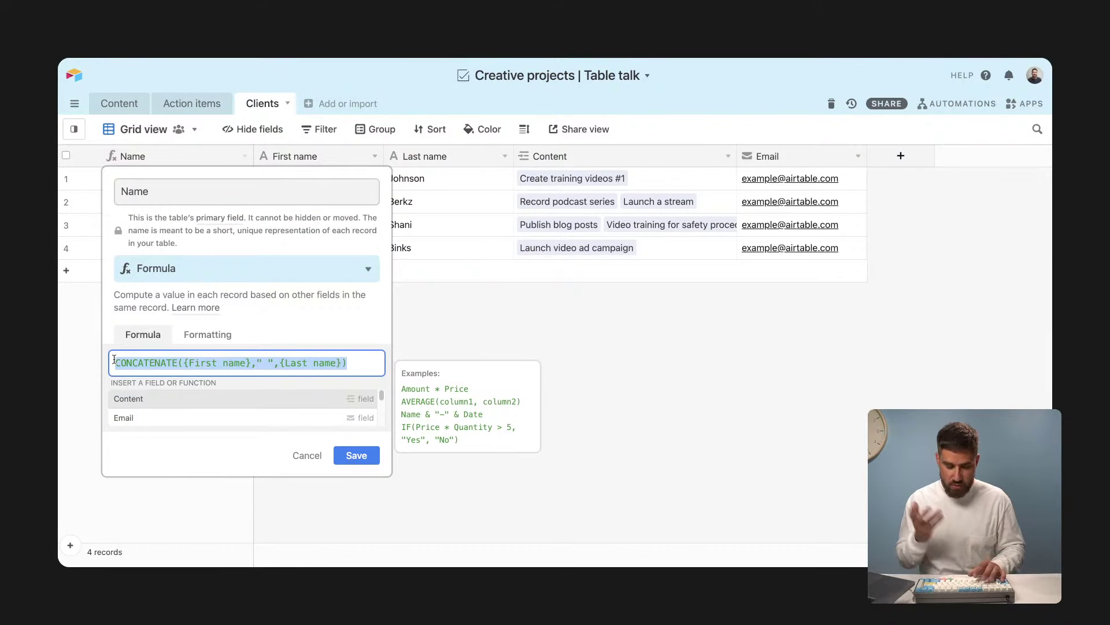
type("{")
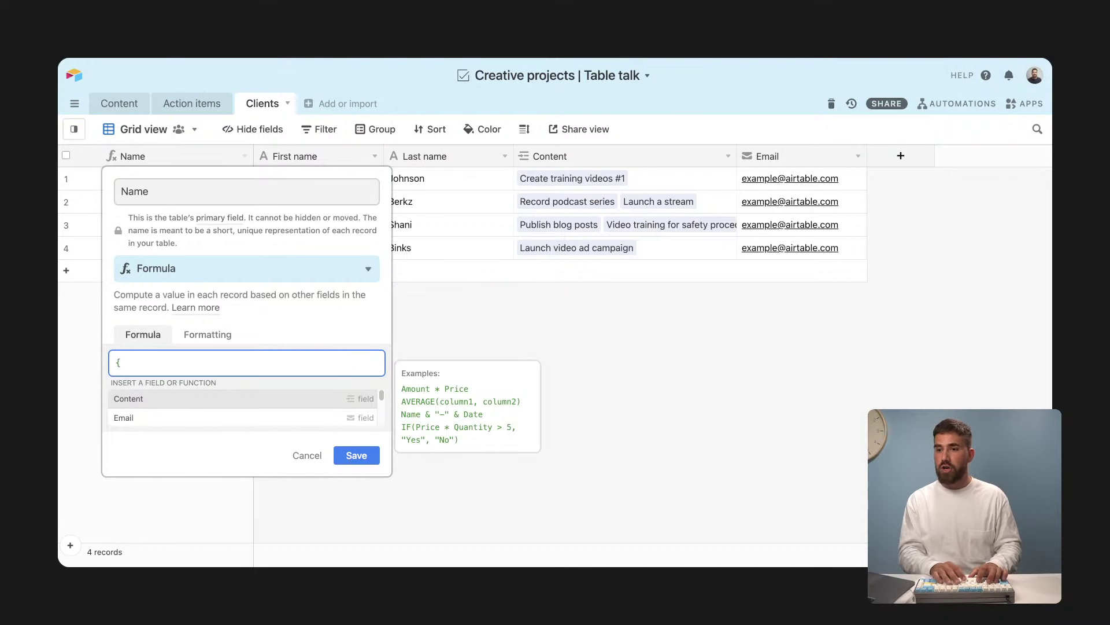
type("first")
key("Return")
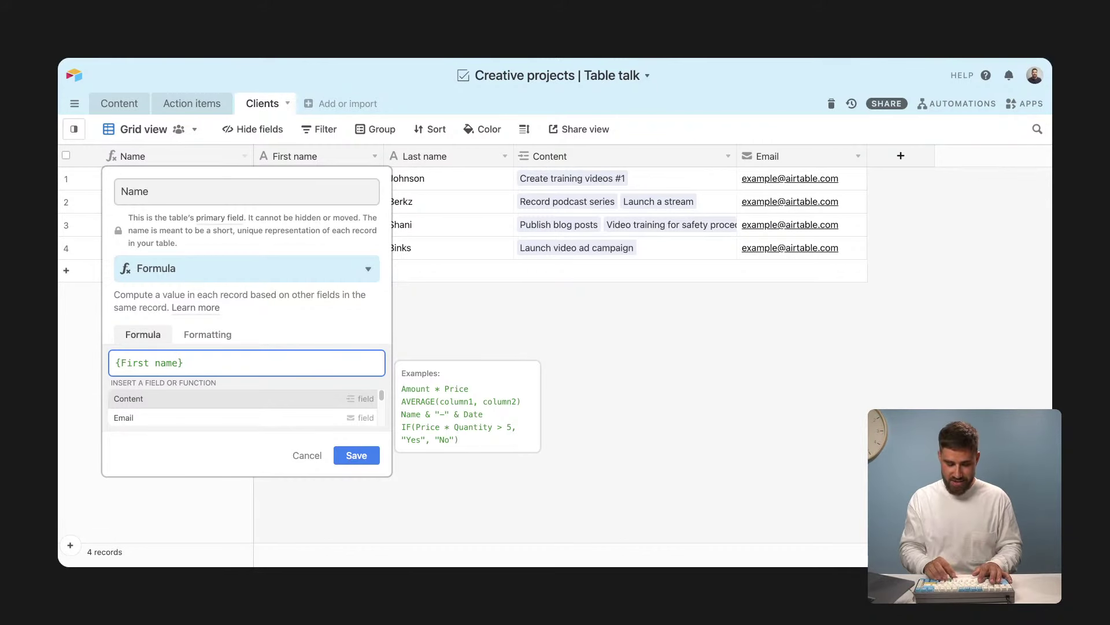
type("&")
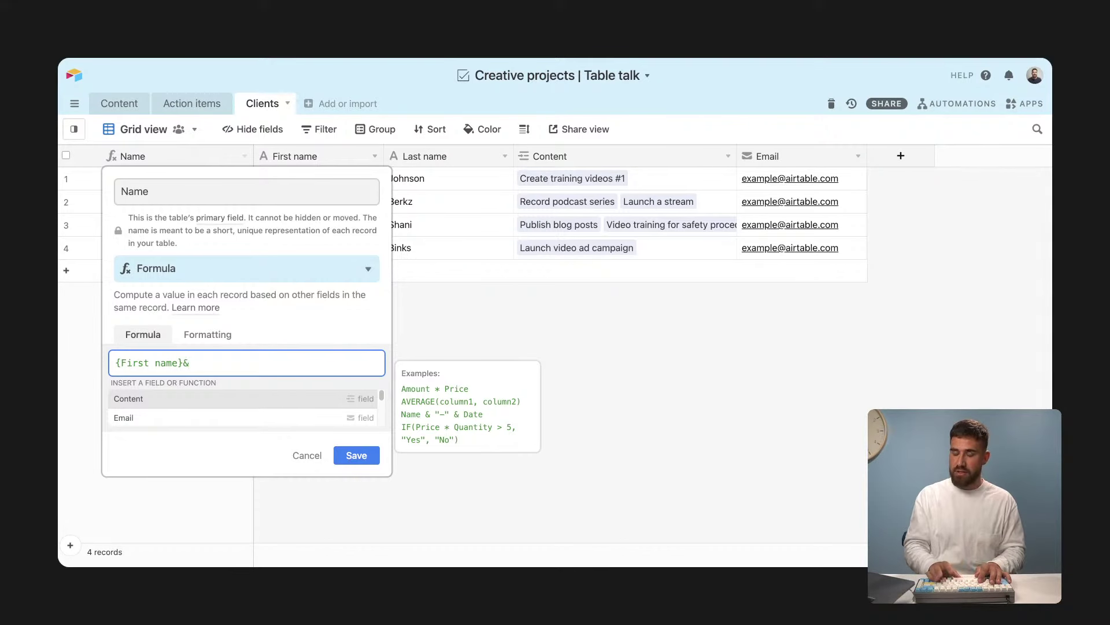
type("\" \"")
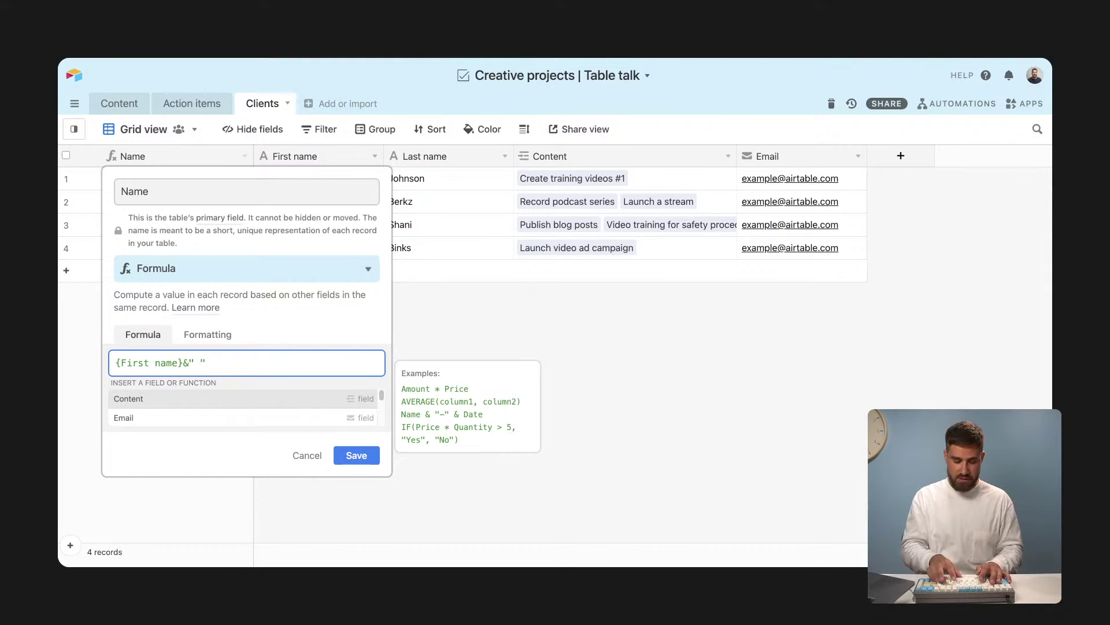
type("&las")
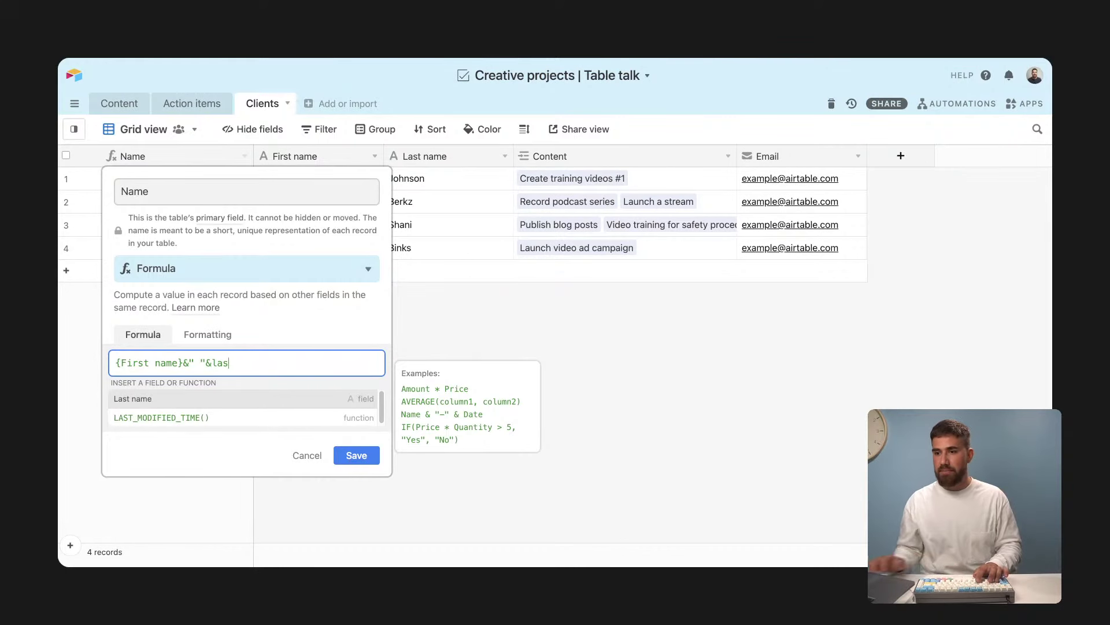
left_click(155, 403)
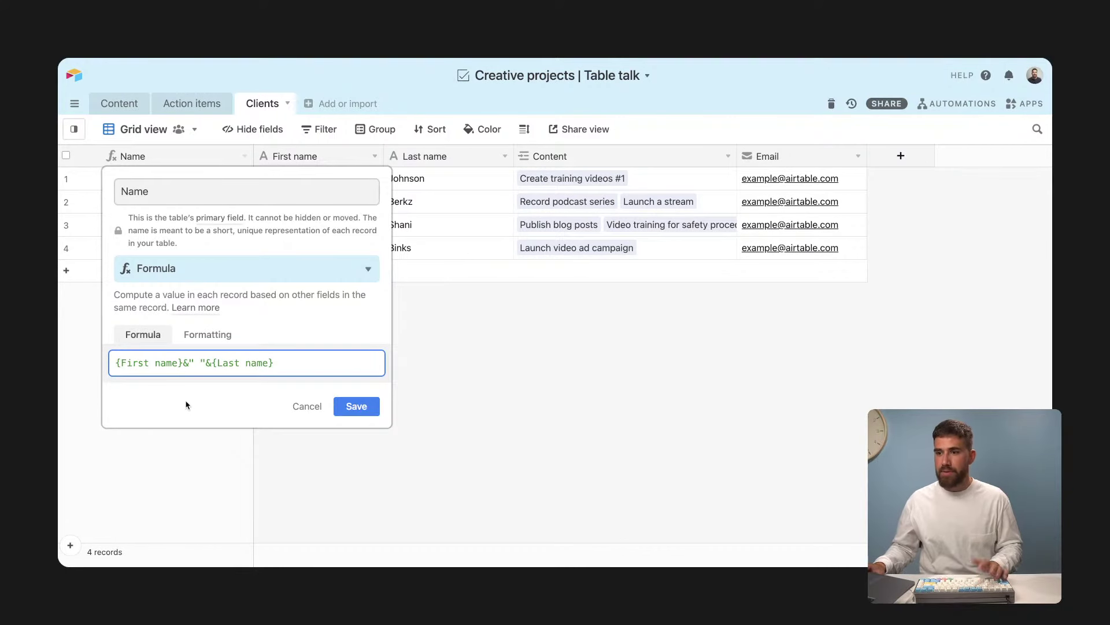
left_click(361, 413)
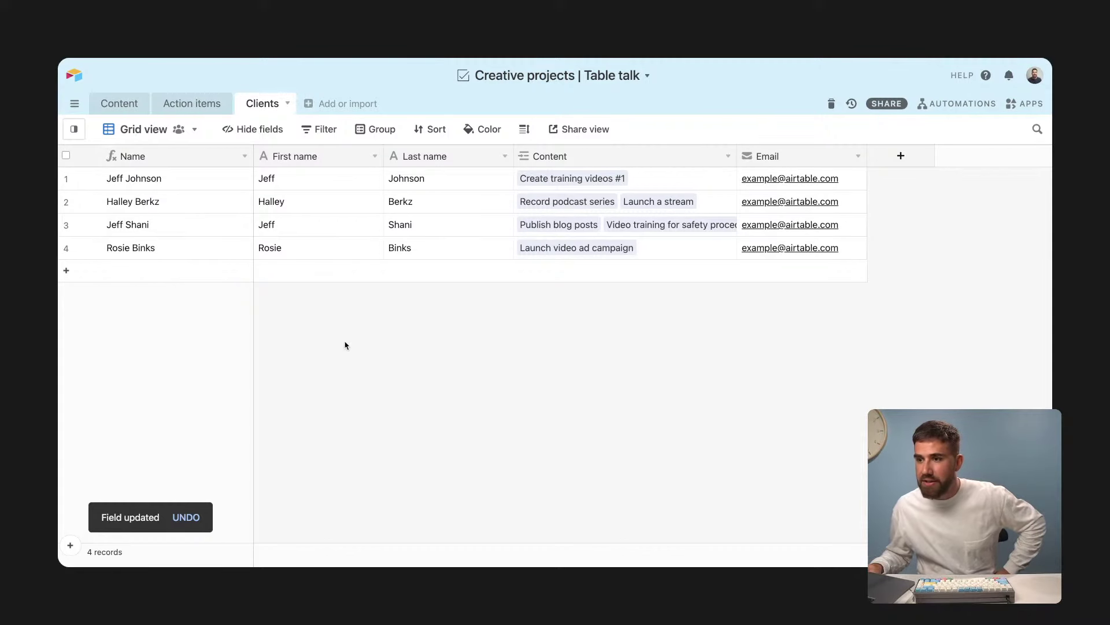
left_click(122, 117)
left_click(501, 428)
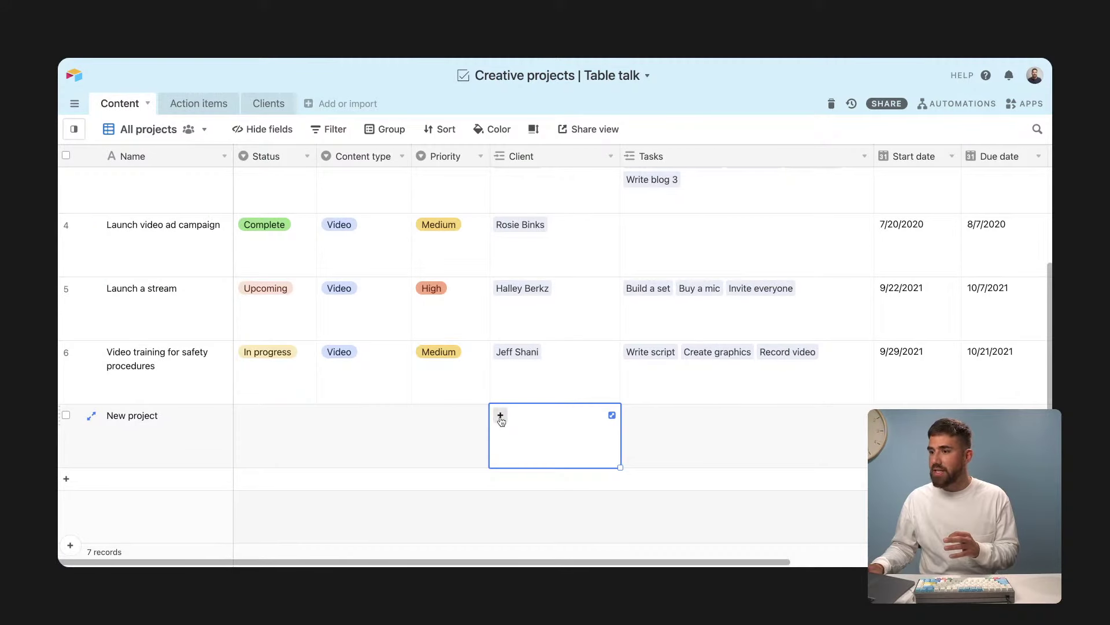
left_click(500, 416)
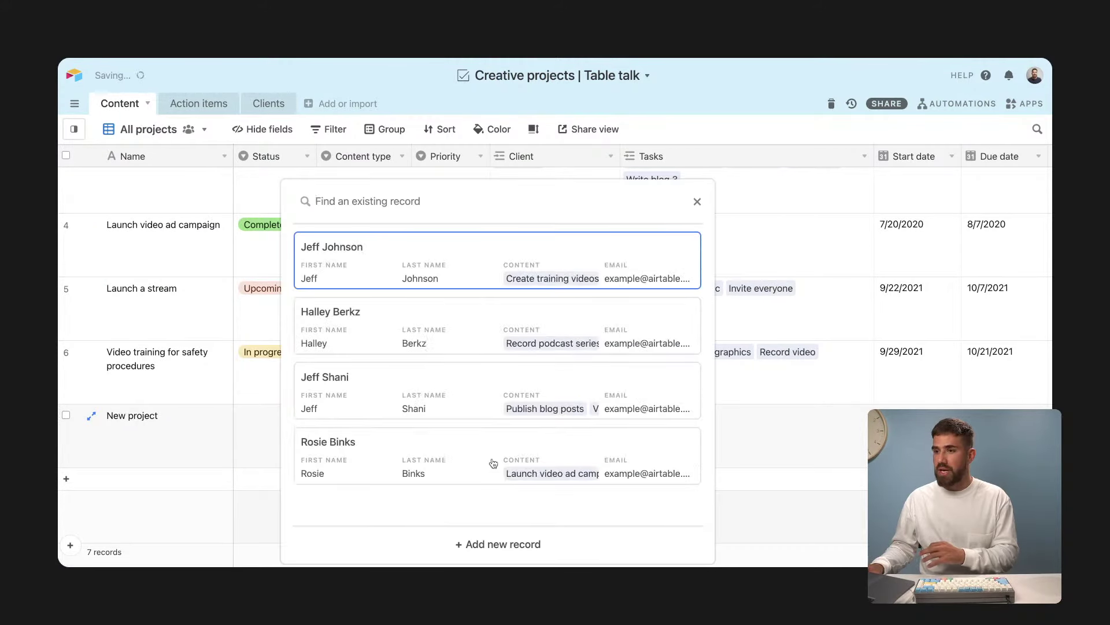
left_click(239, 427)
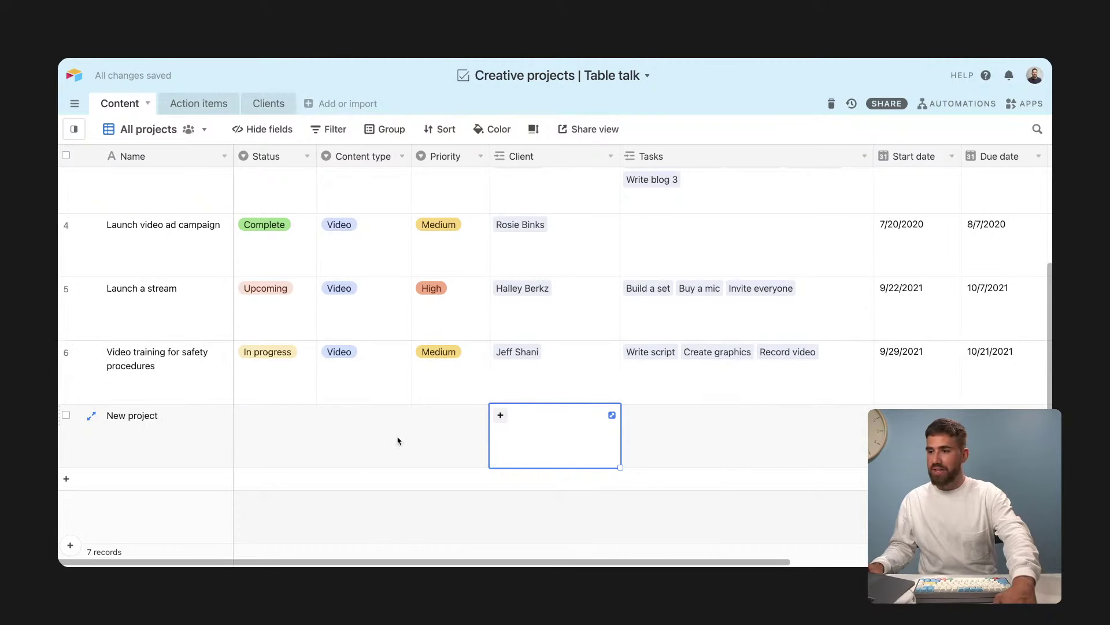
left_click(501, 416)
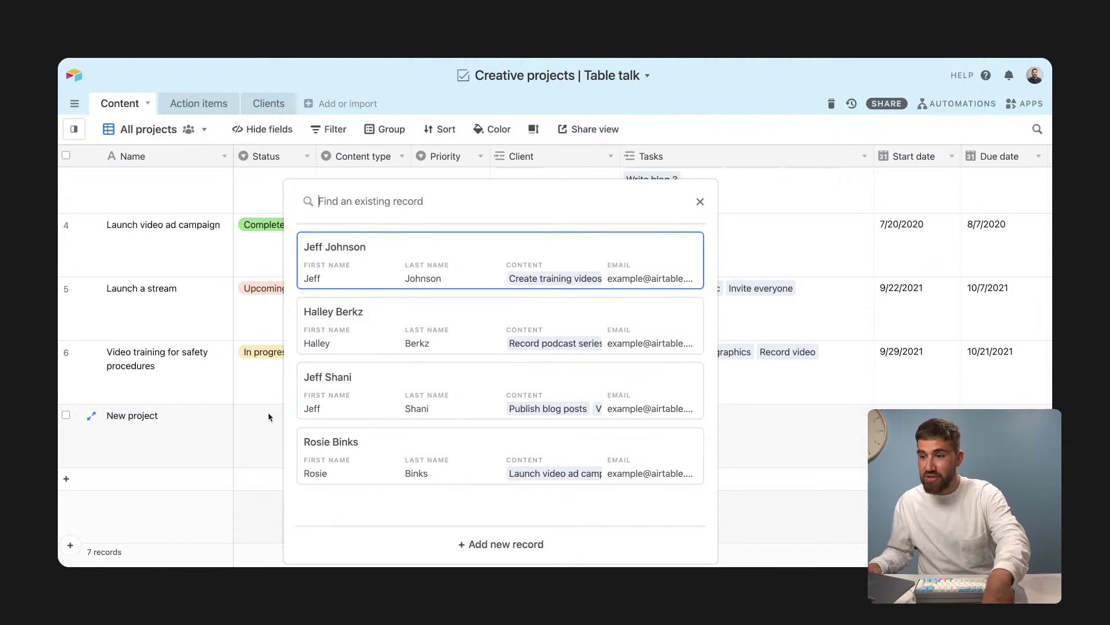
left_click(268, 416)
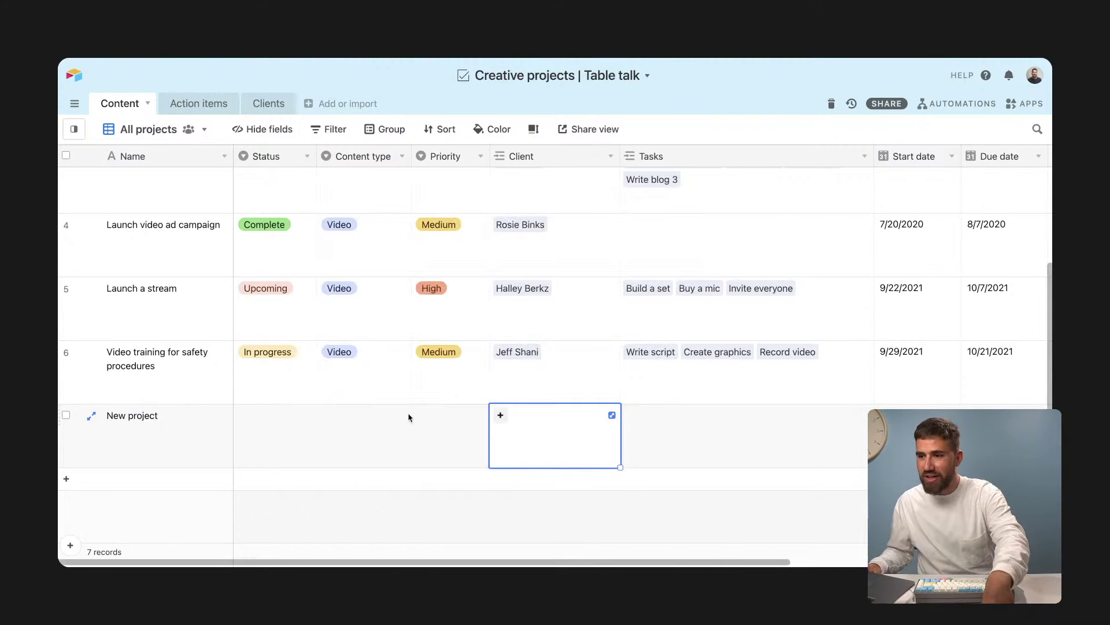
left_click(501, 416)
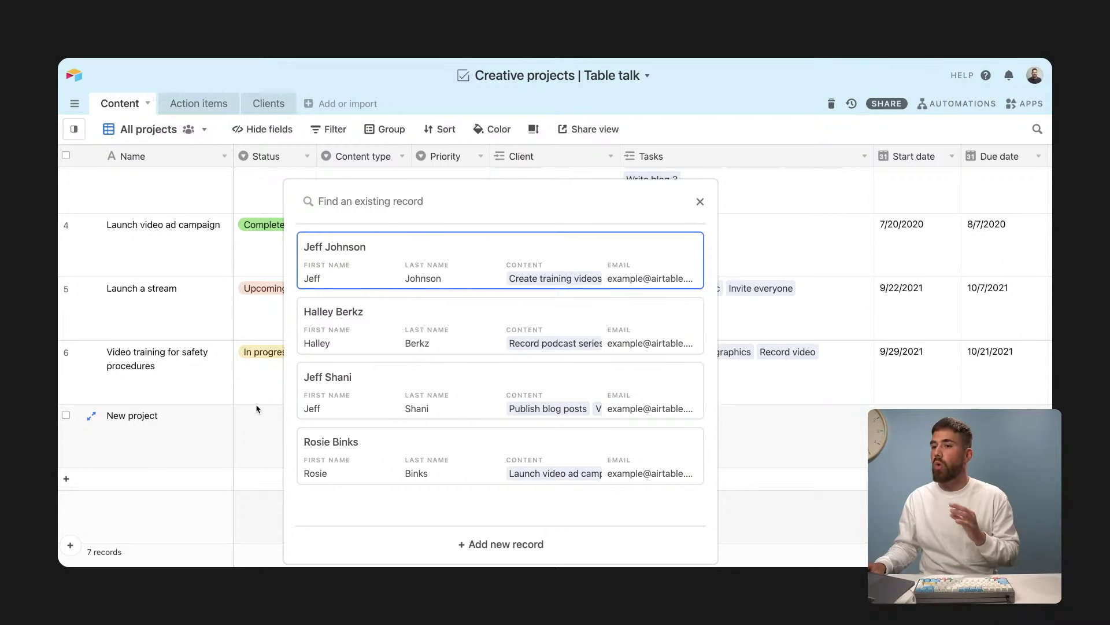
left_click(262, 431)
left_click(500, 415)
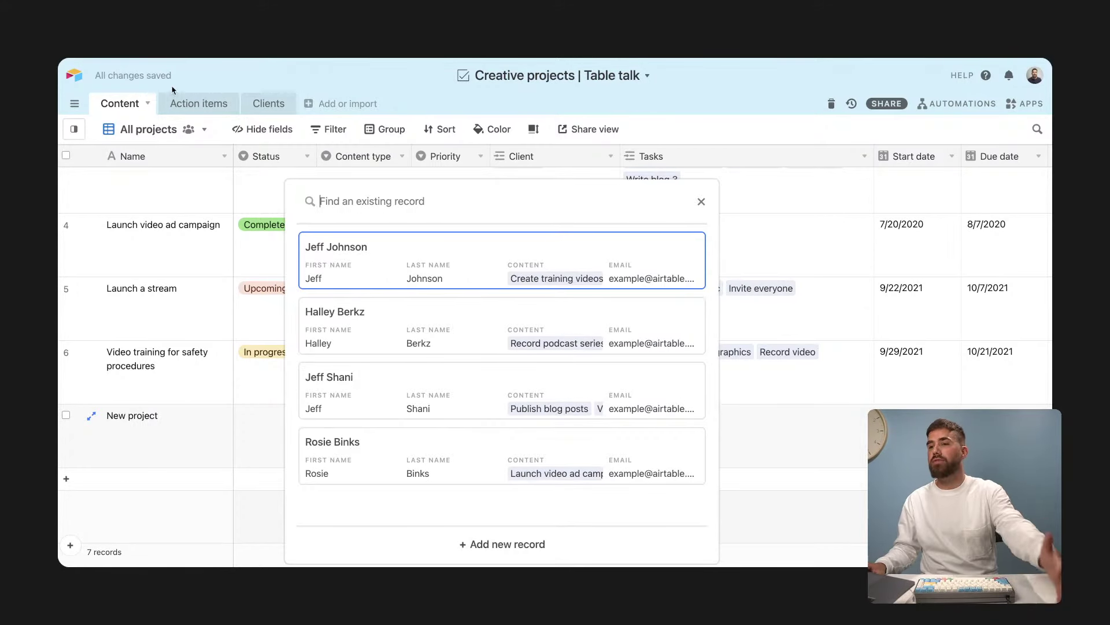
left_click(277, 110)
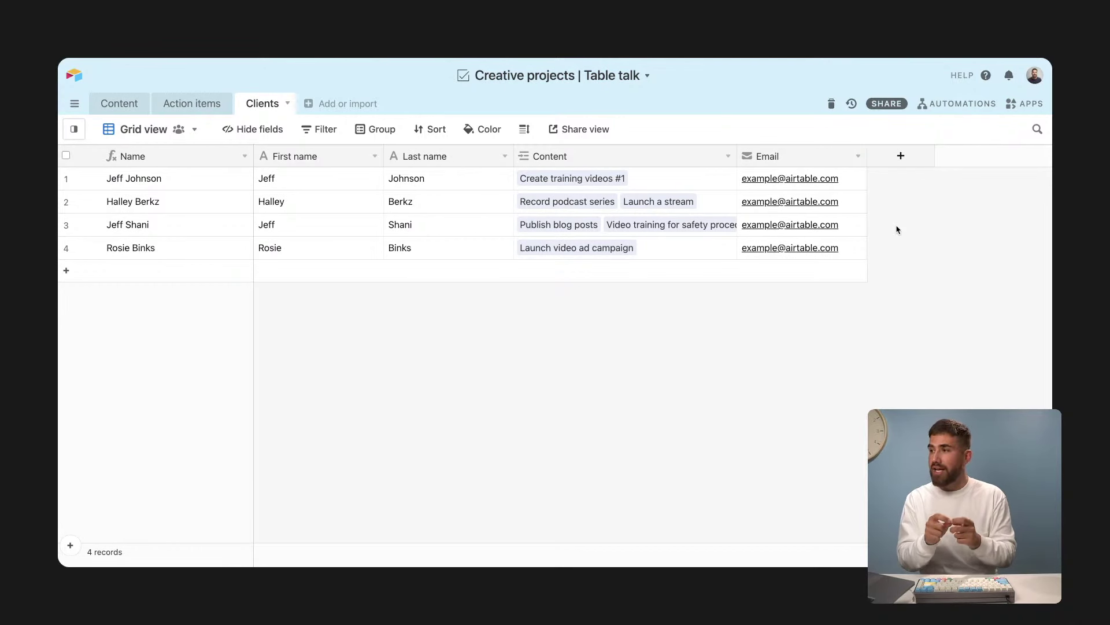
Step: Add a Checkbox field named 'Current client?' to the Clients table
left_click(901, 157)
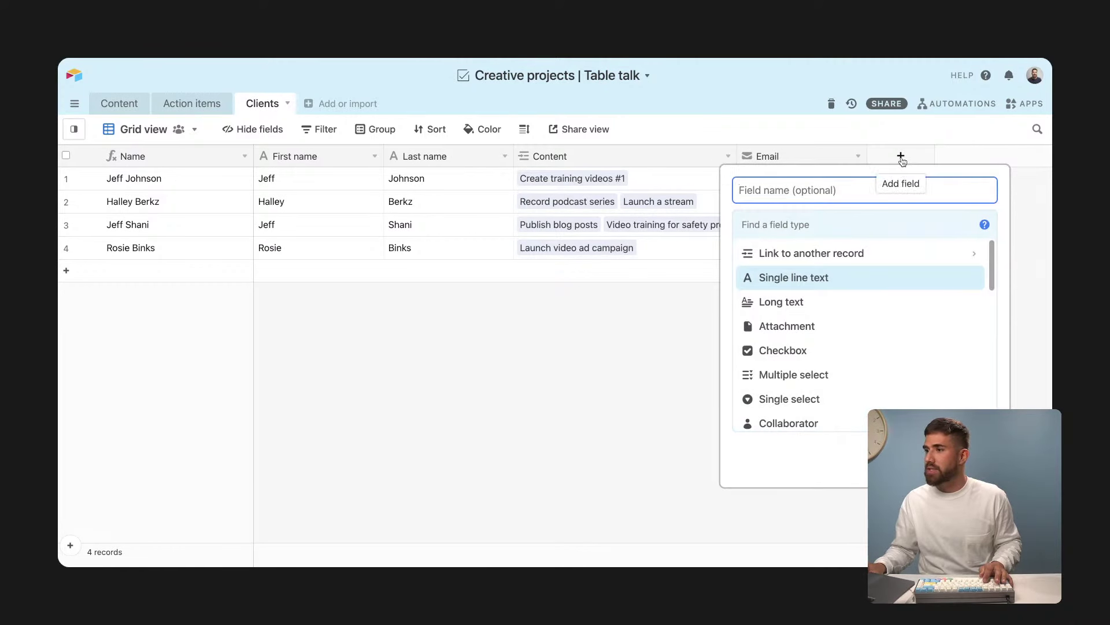
type("C")
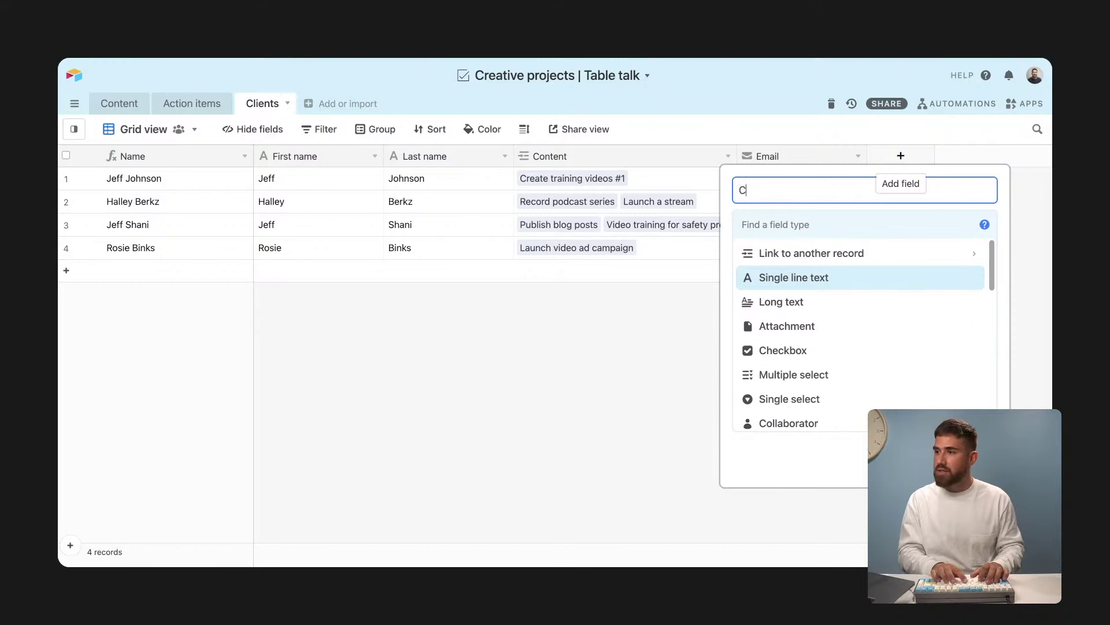
key("BackSpace")
type("Current client?")
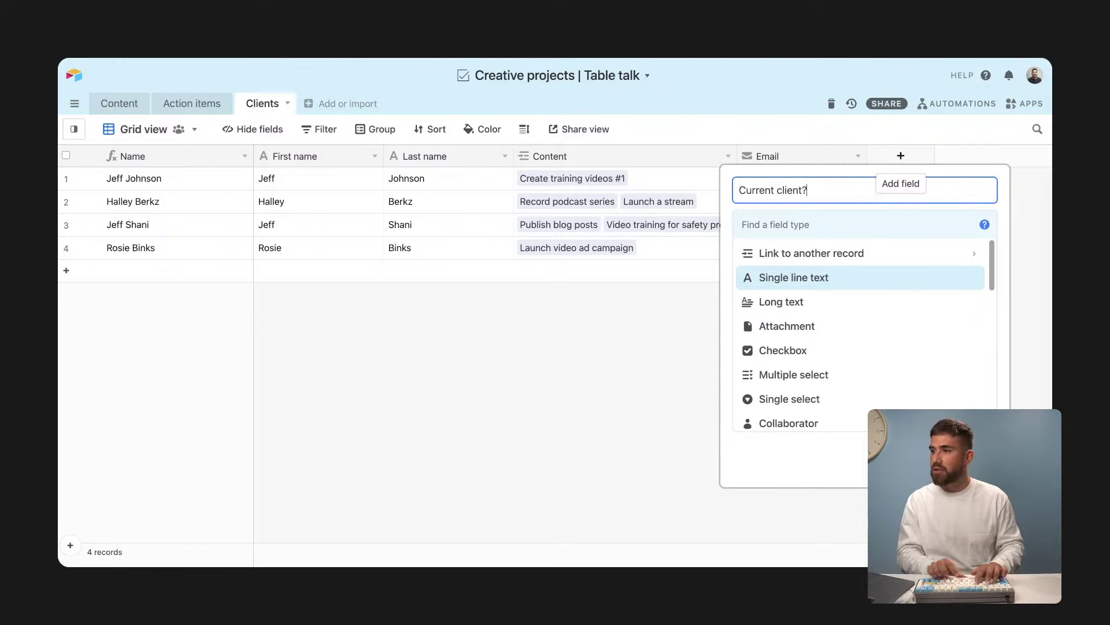
key("Tab")
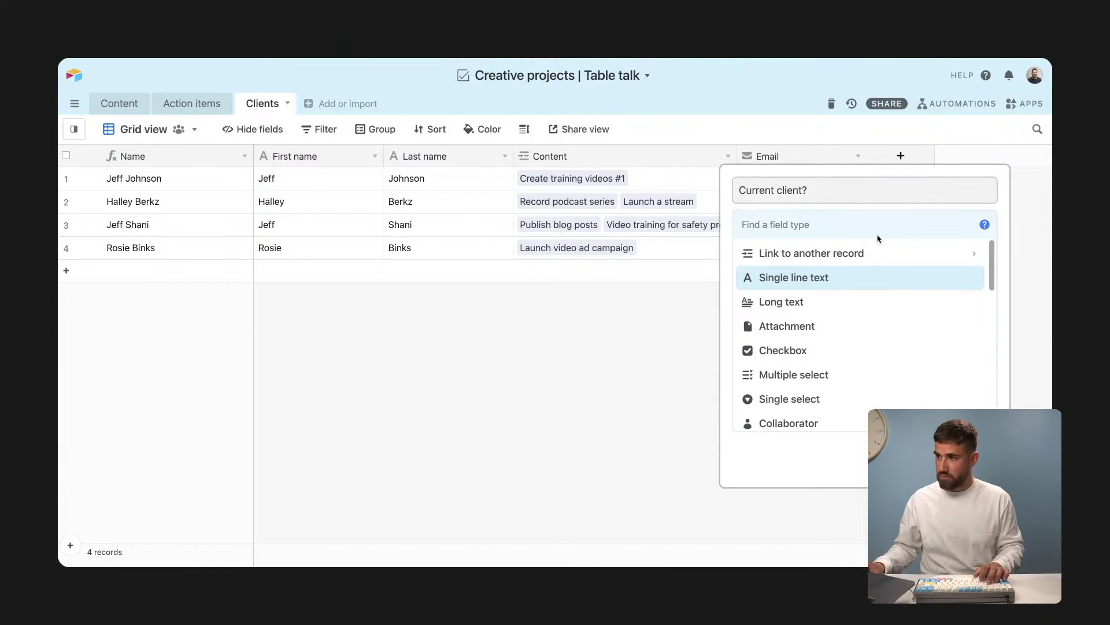
type("check")
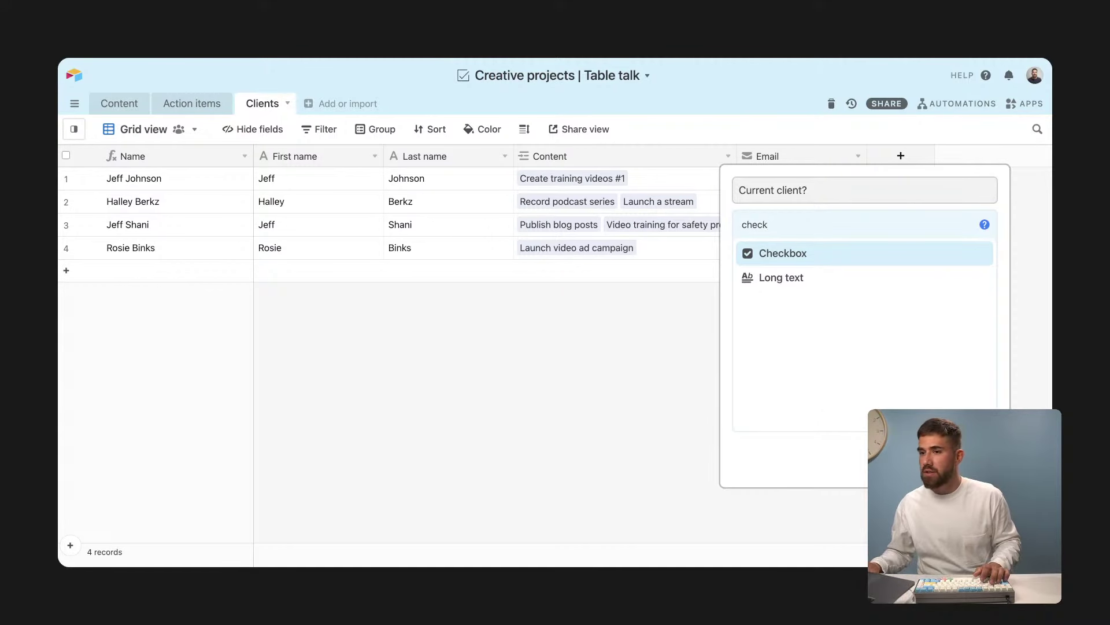
left_click(810, 257)
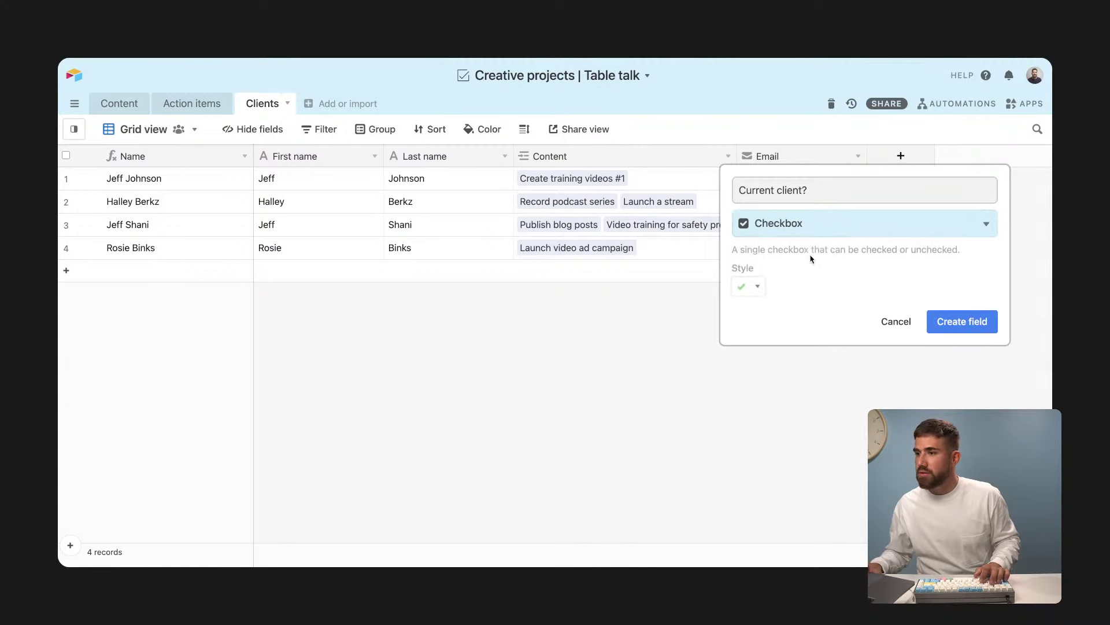
left_click(954, 320)
Step: Tick Current client? for the second, third and fourth clients
left_click(932, 201)
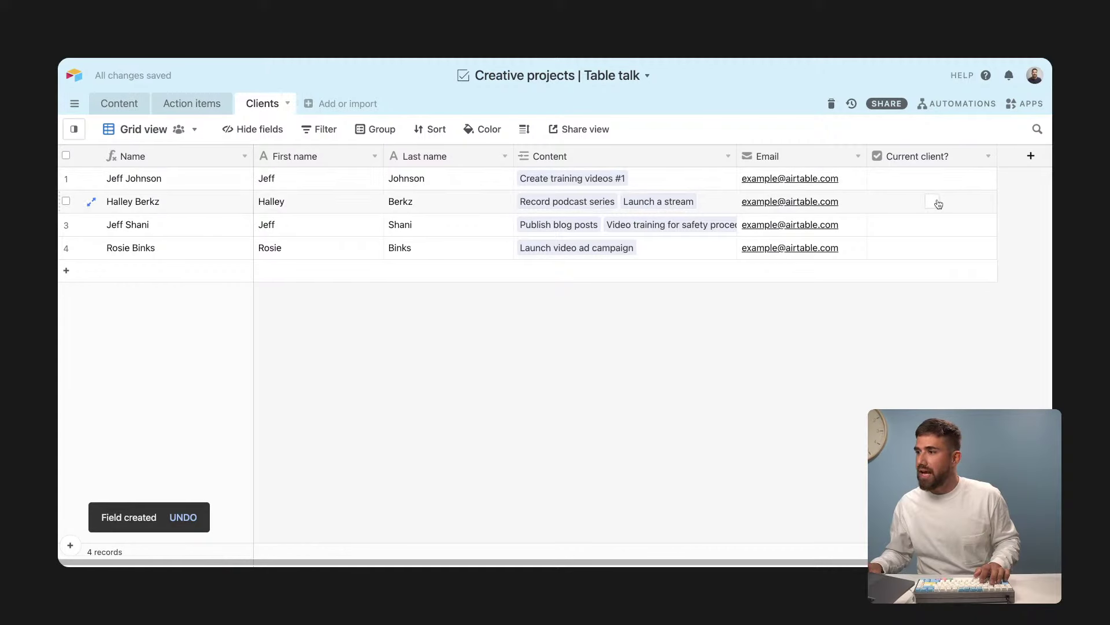
left_click(934, 226)
left_click(933, 247)
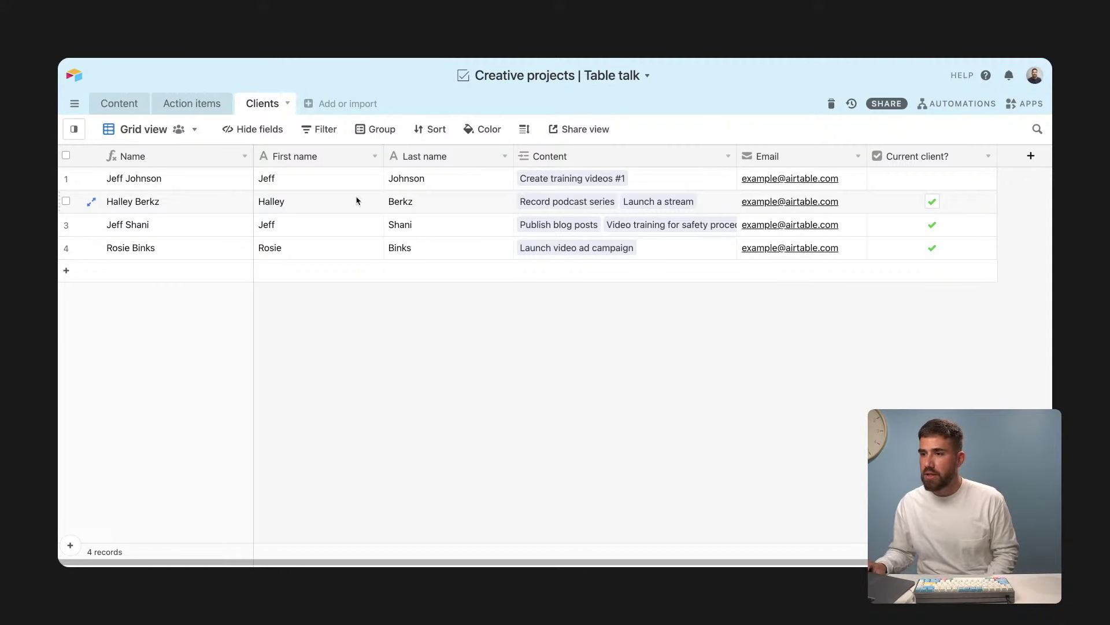
left_click_drag(357, 199, 358, 258)
left_click(403, 367)
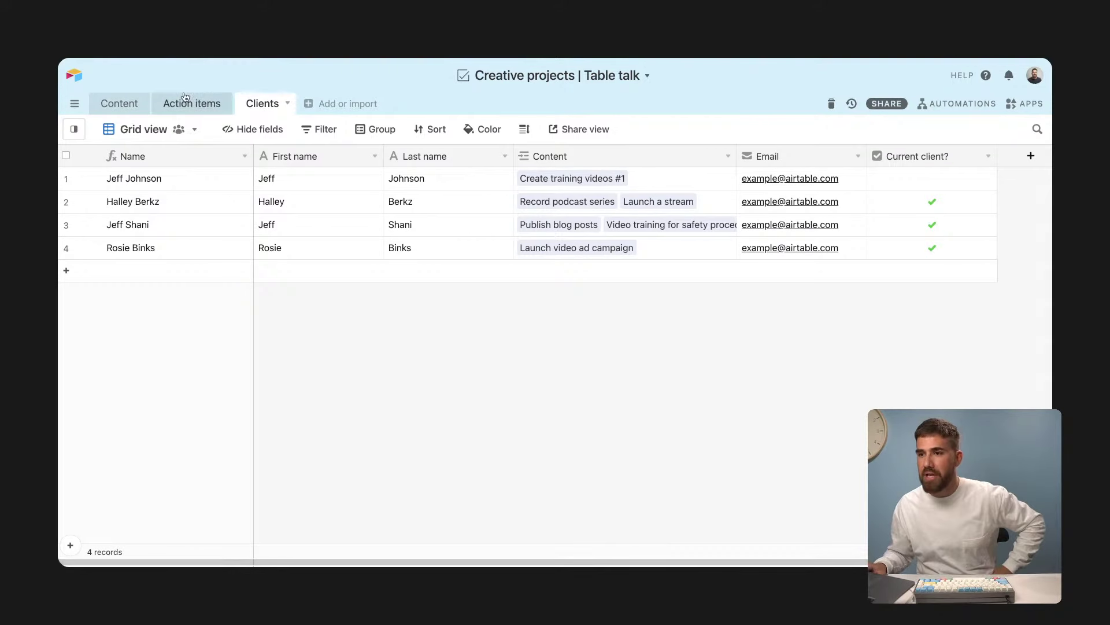
Step: In the Content Client field settings, allow one linked client and restrict choices to a view
left_click(112, 104)
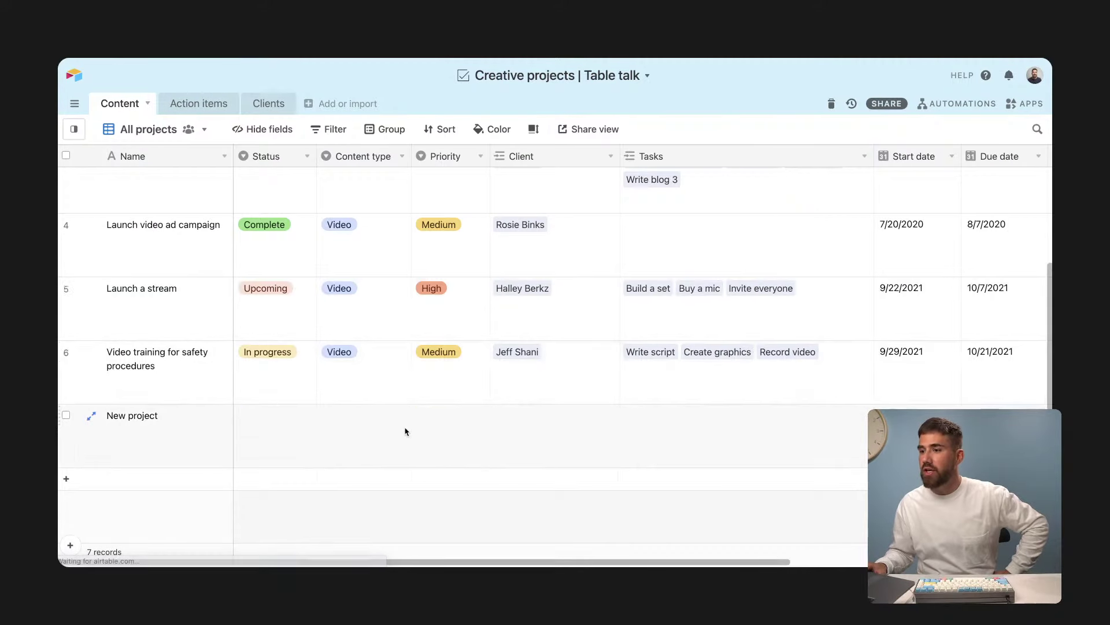
left_click(512, 445)
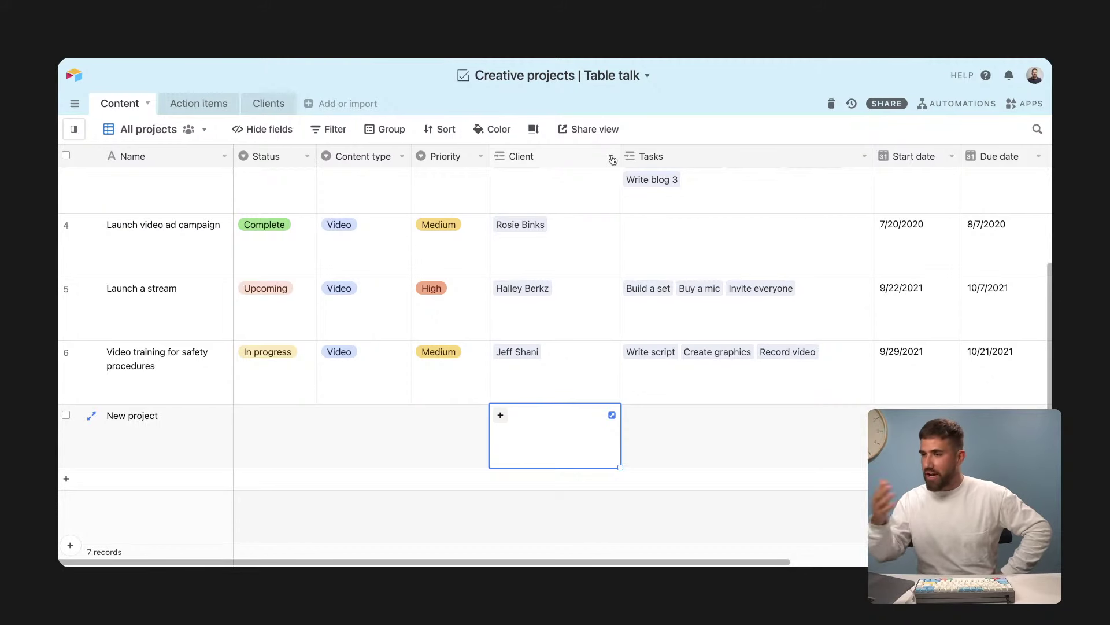
left_click(612, 157)
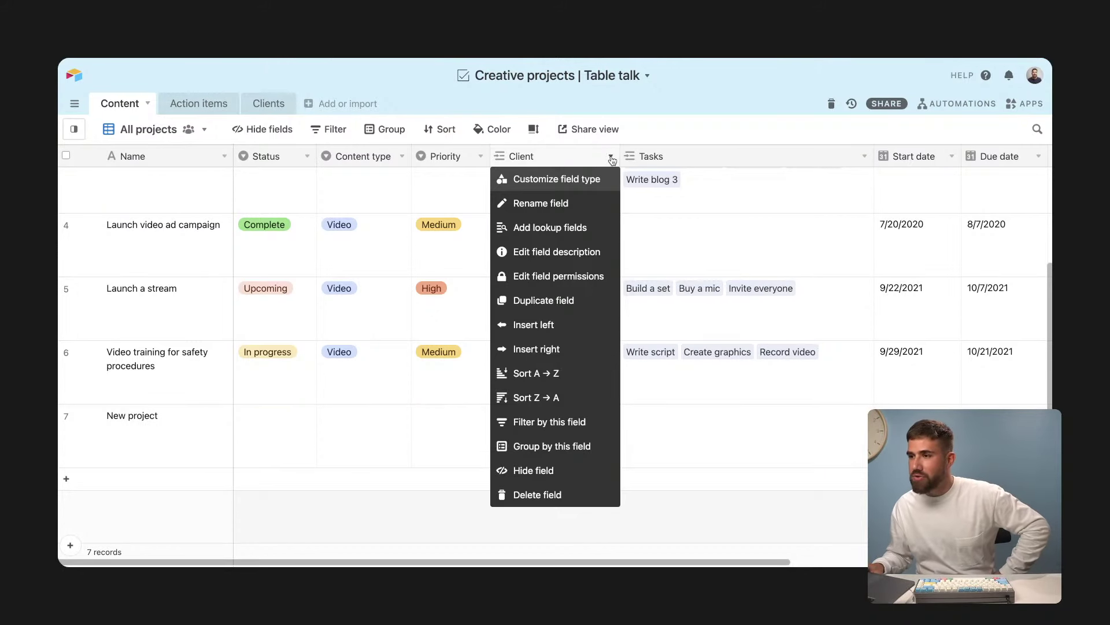
left_click(590, 180)
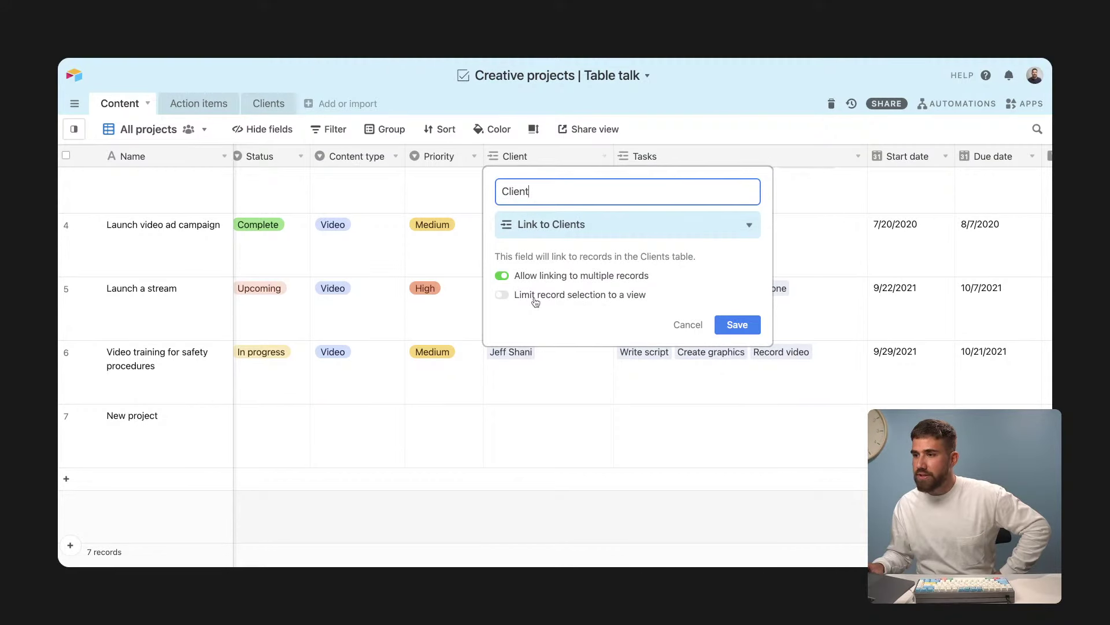
left_click(501, 276)
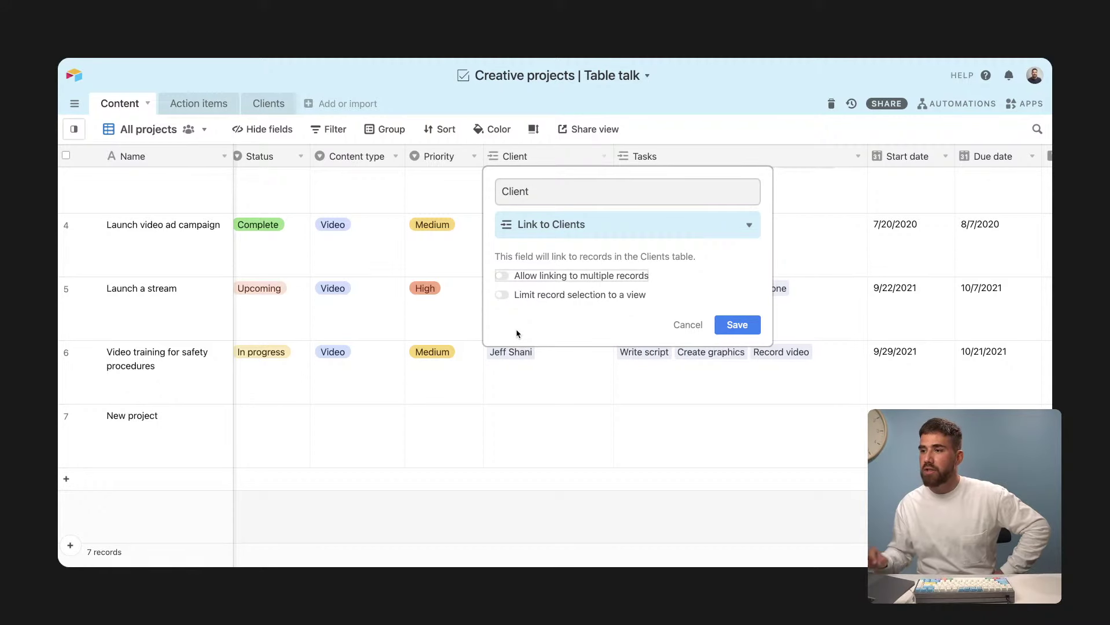
left_click(502, 295)
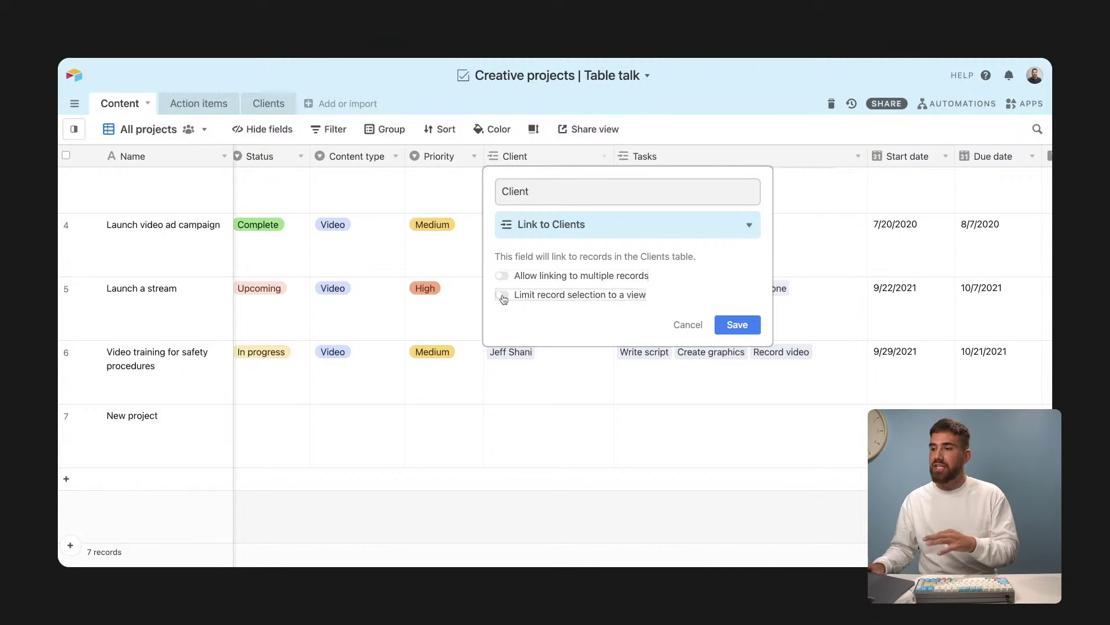
Step: Discard the unsaved Client field changes without picking a view, then go to the Clients table
left_click(542, 322)
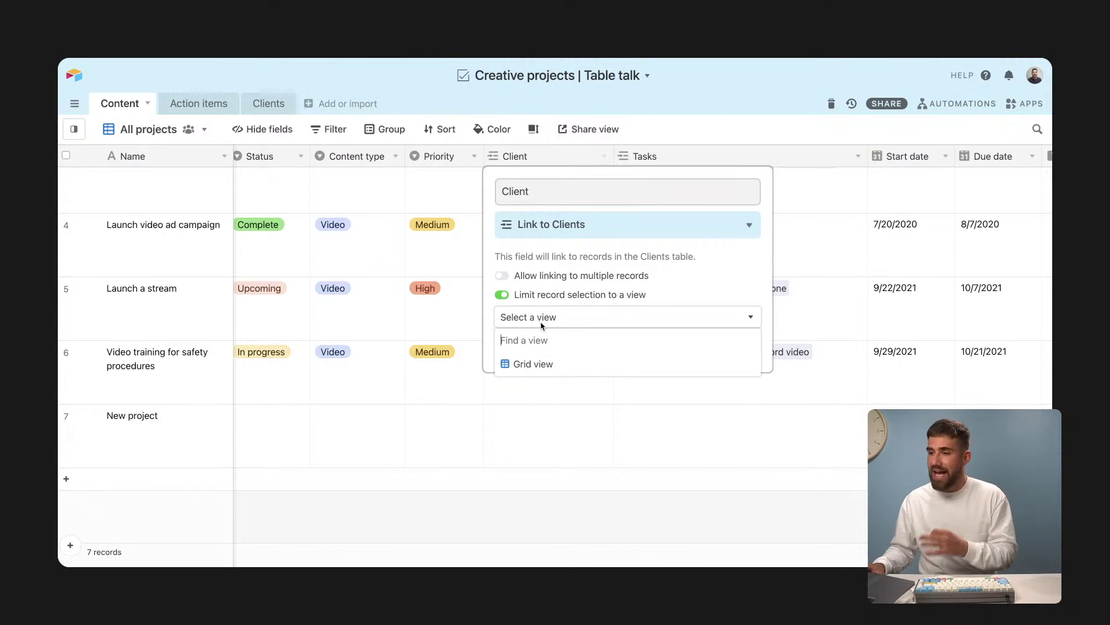
left_click(542, 322)
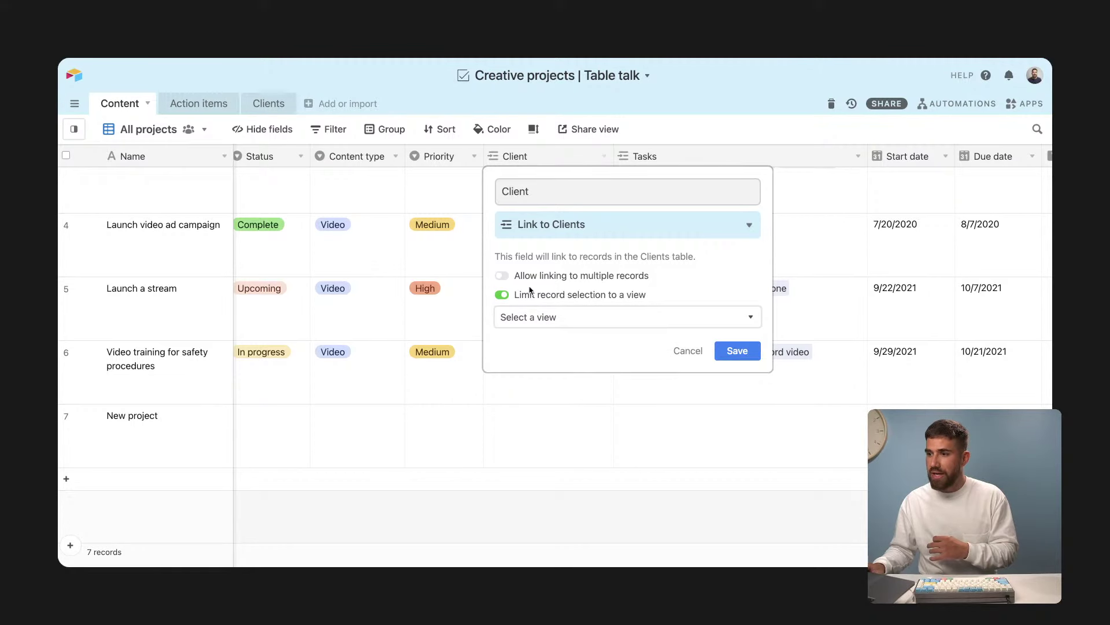
left_click(372, 201)
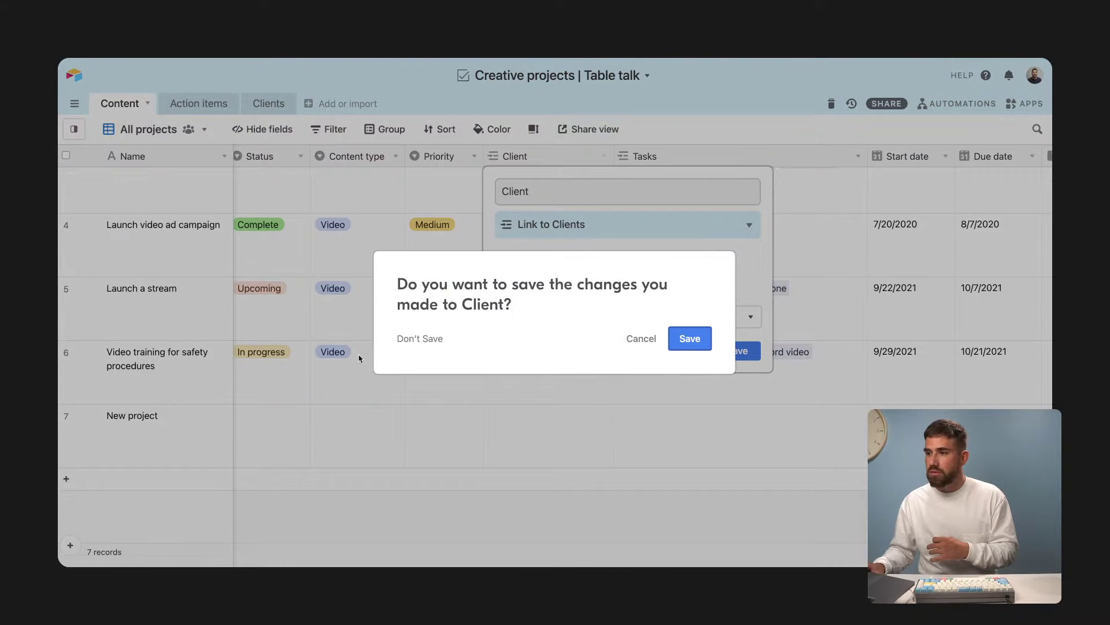
left_click(437, 340)
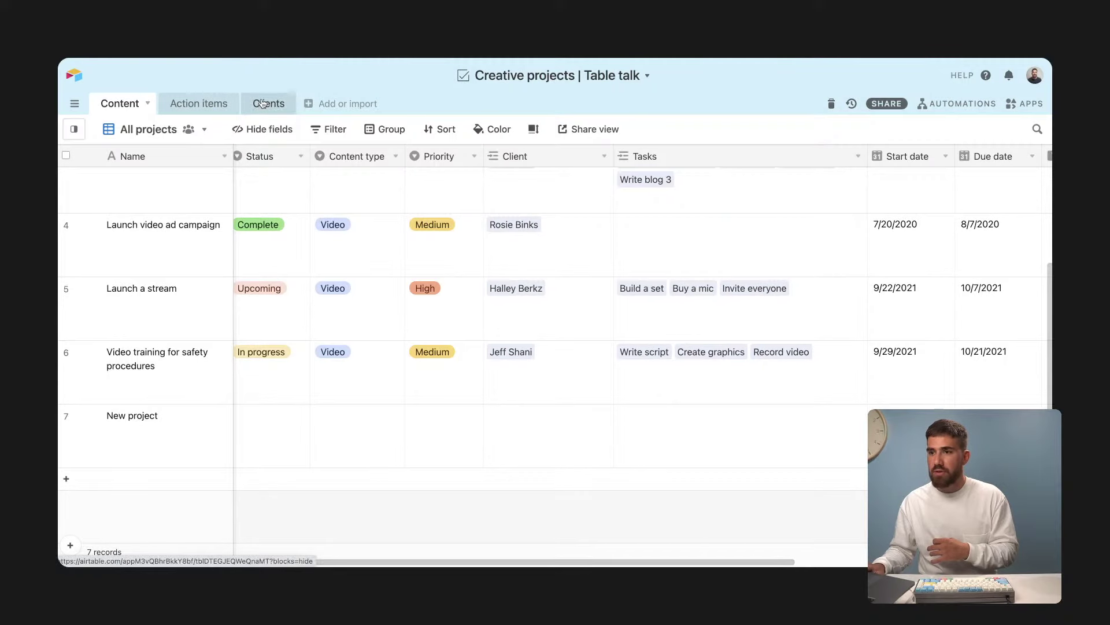
left_click(268, 103)
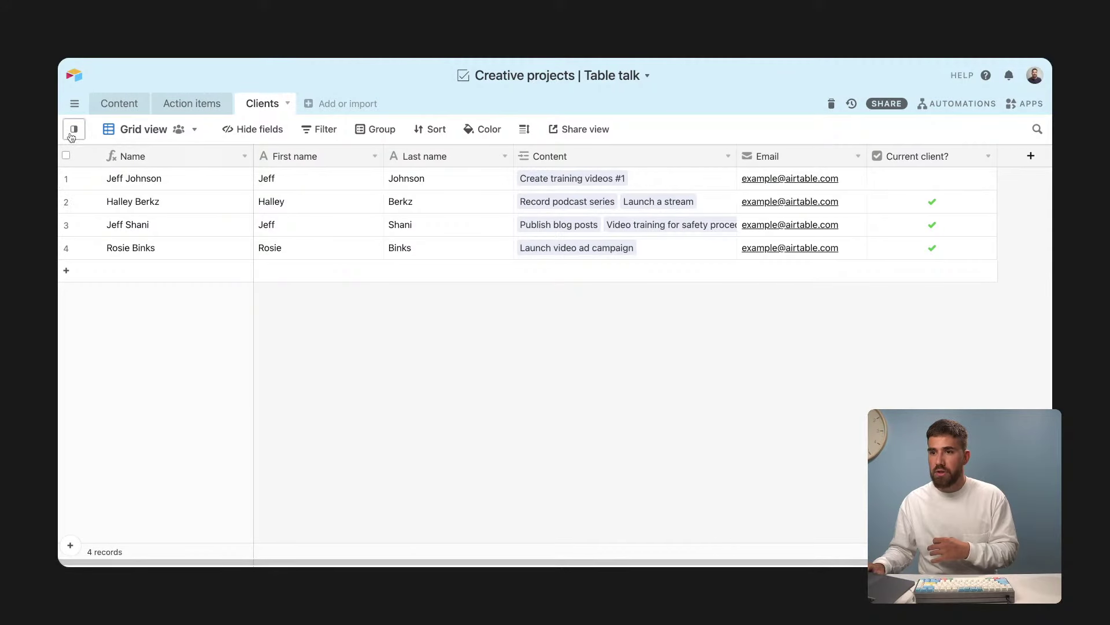
Step: Create a new Clients grid view named 'Current clients'
mouse_move(74, 129)
left_click(140, 406)
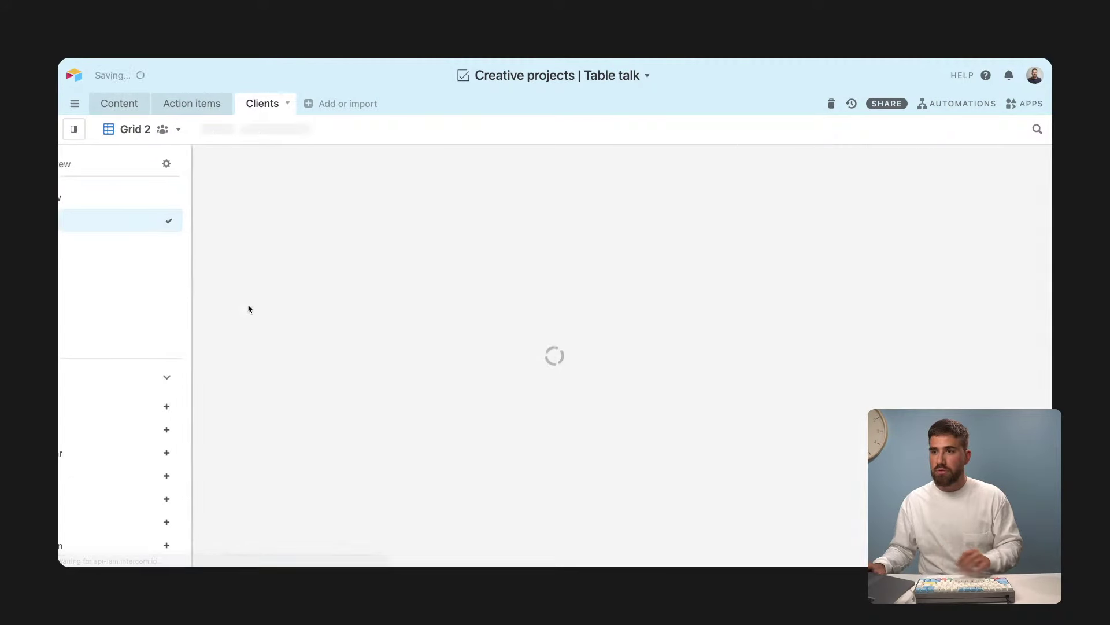
type("Current lc")
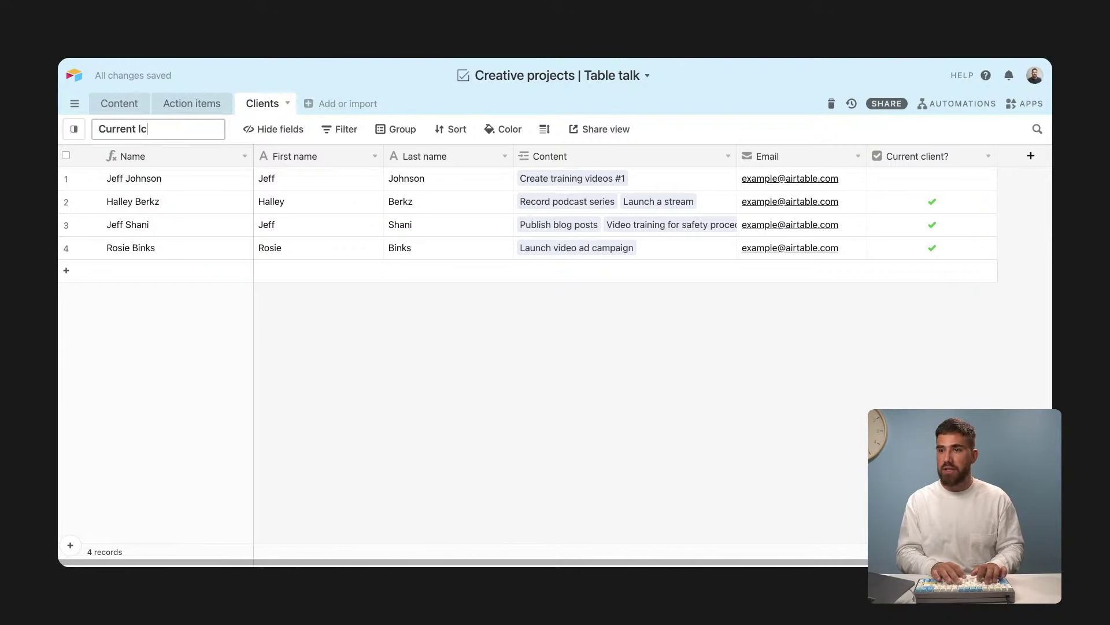
key("BackSpace")
key("BackSpace")
type("cleint")
key("BackSpace")
key("BackSpace")
key("BackSpace")
key("BackSpace")
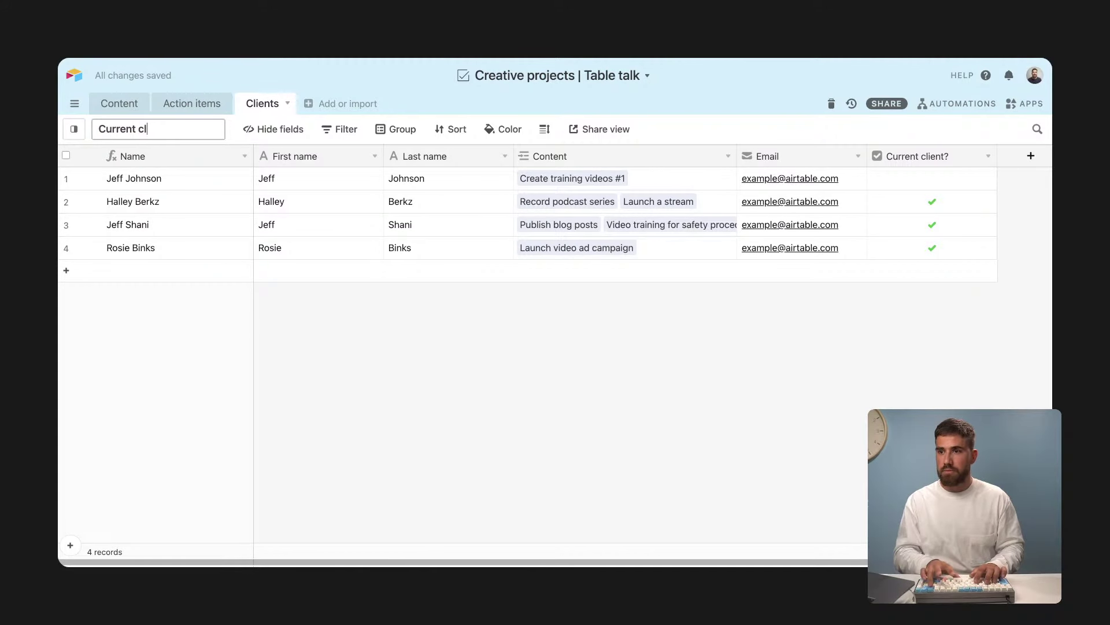
type("ients")
key("Return")
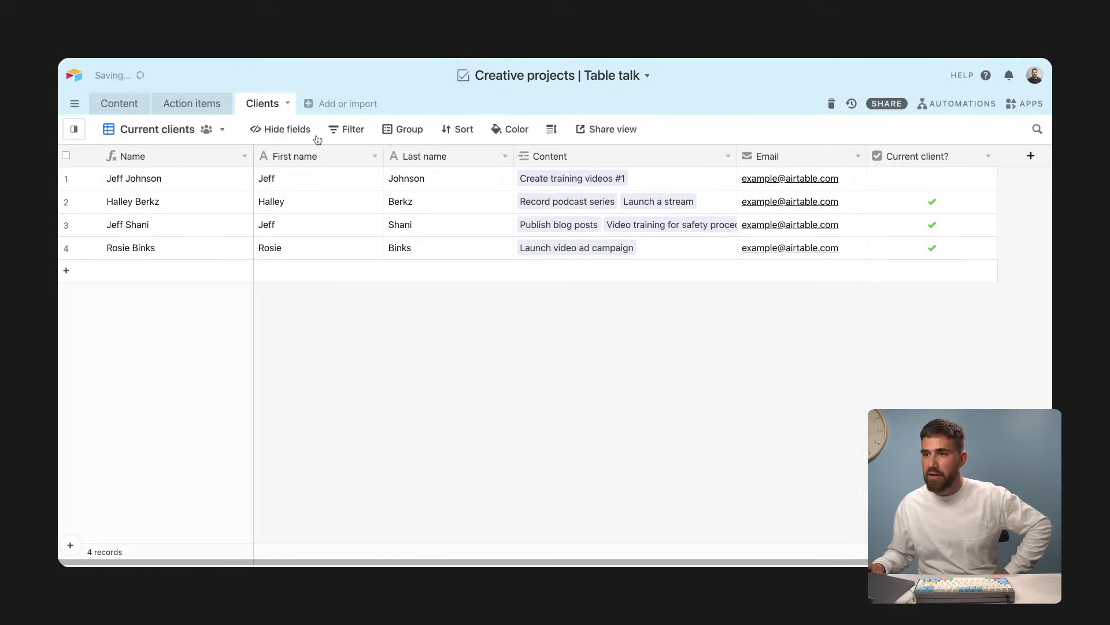
Step: Filter the view to records where Current client? is checked
left_click(349, 129)
left_click(371, 196)
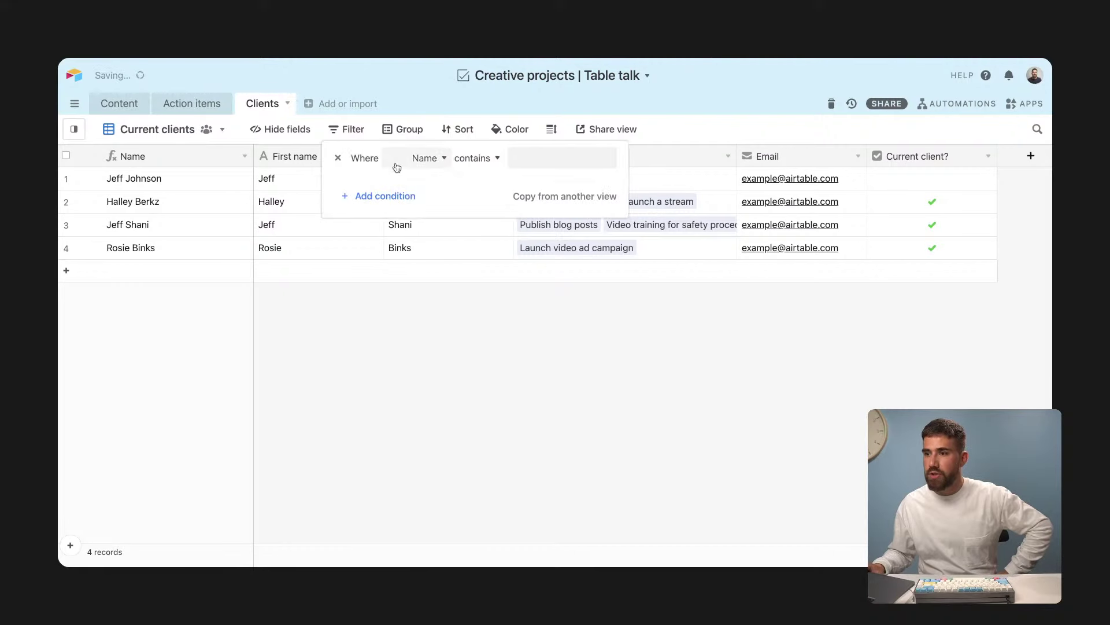
left_click(424, 157)
left_click(441, 325)
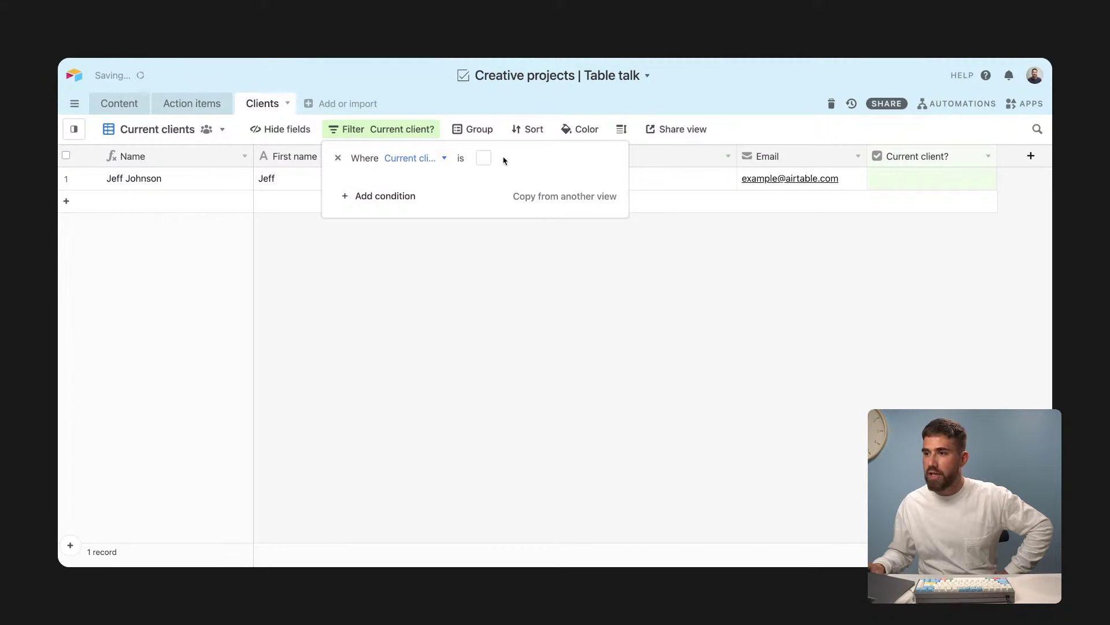
left_click(485, 158)
left_click(753, 314)
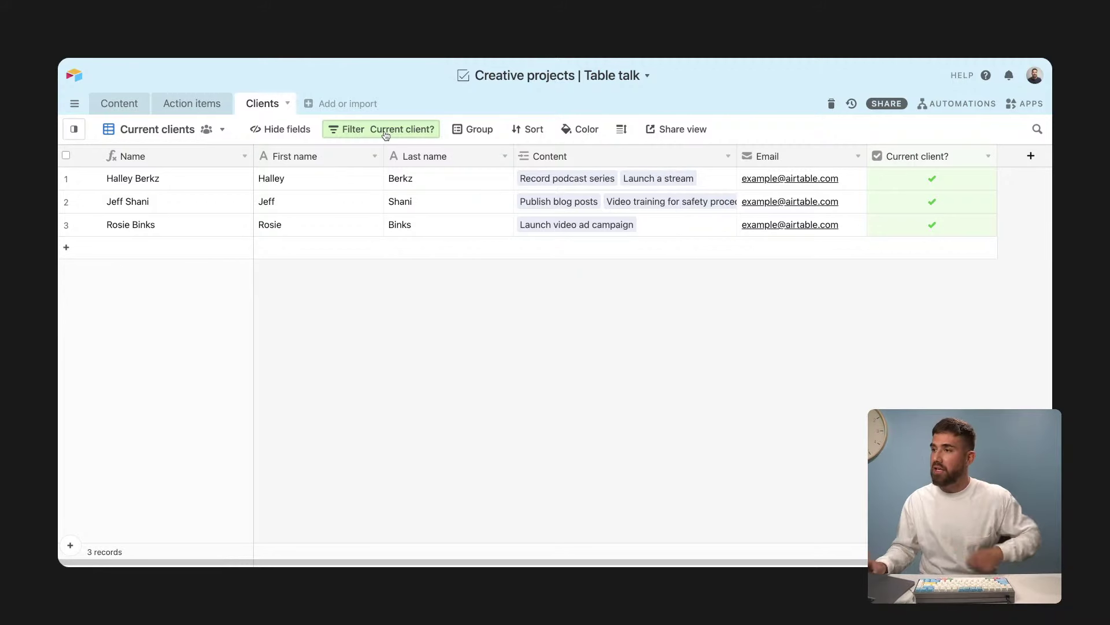
Step: Set the Content Client field to a single link, limited to the Current clients view, and save
left_click(130, 112)
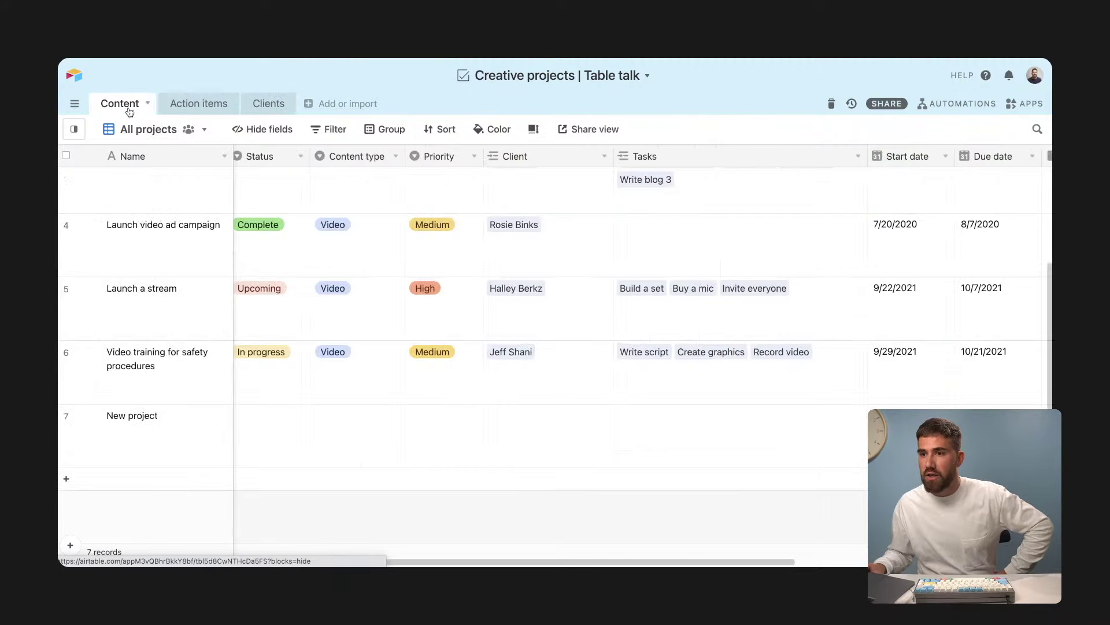
left_click(604, 158)
left_click(596, 178)
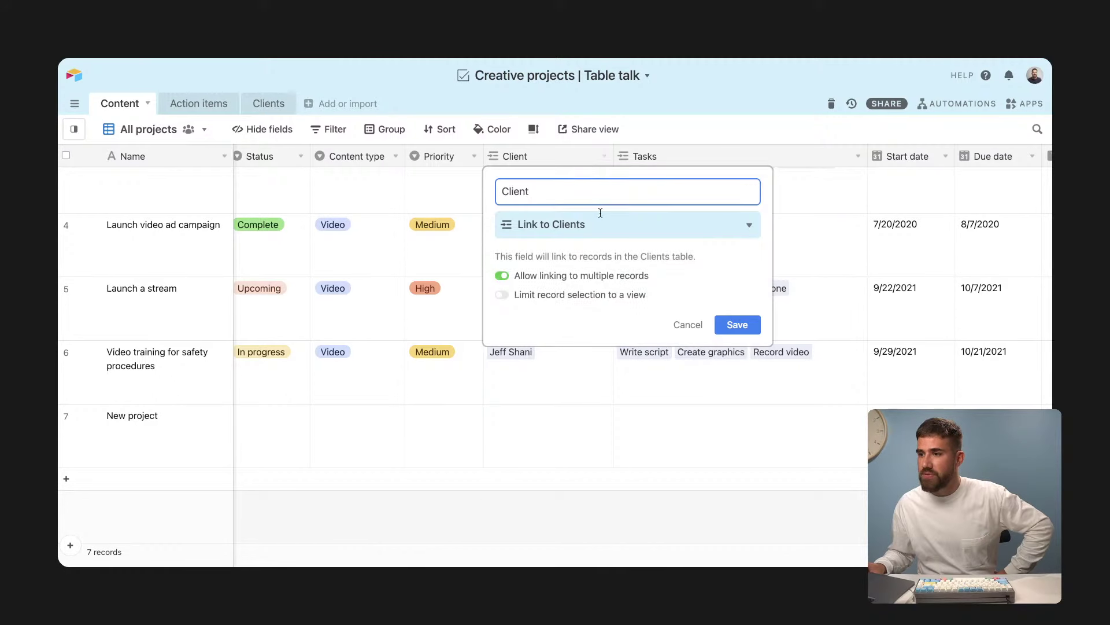
left_click(602, 277)
left_click(581, 296)
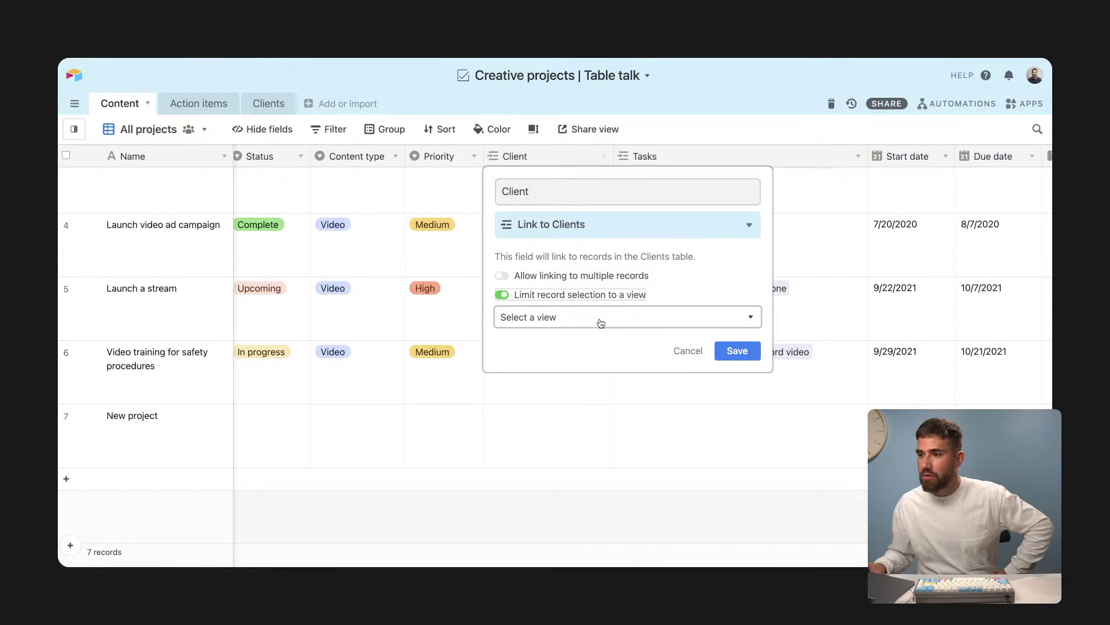
left_click(601, 322)
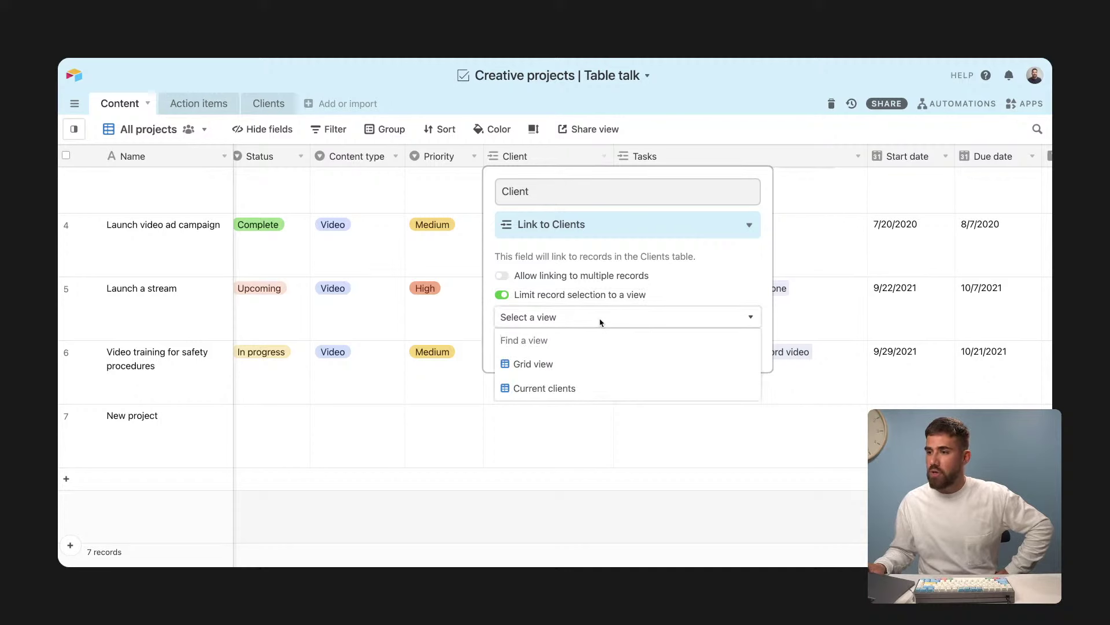
left_click(589, 388)
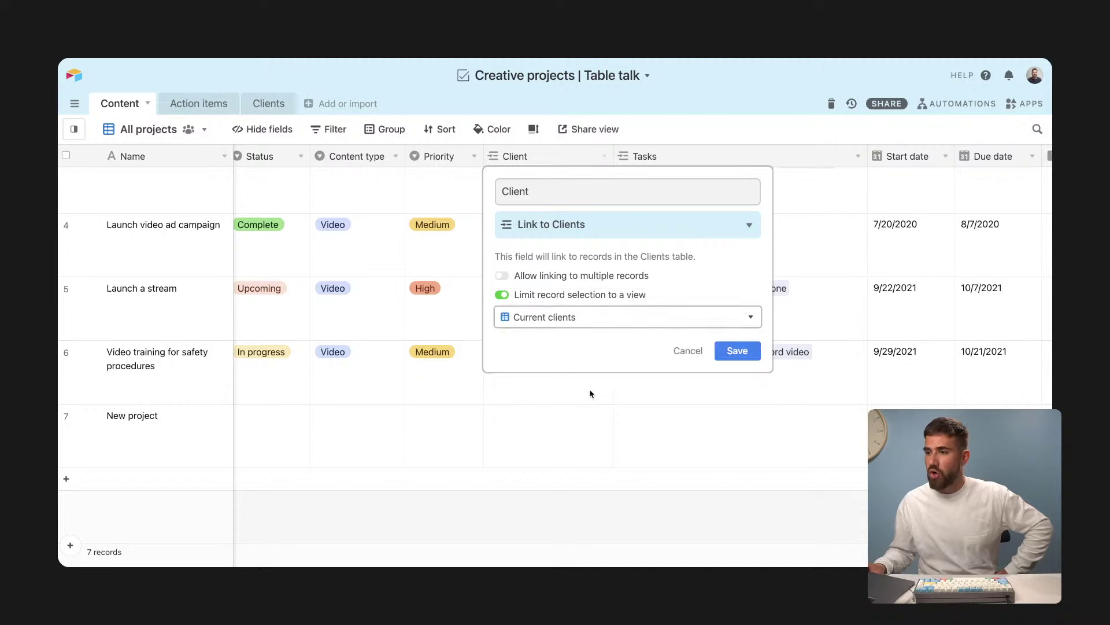
left_click(737, 351)
left_click(552, 440)
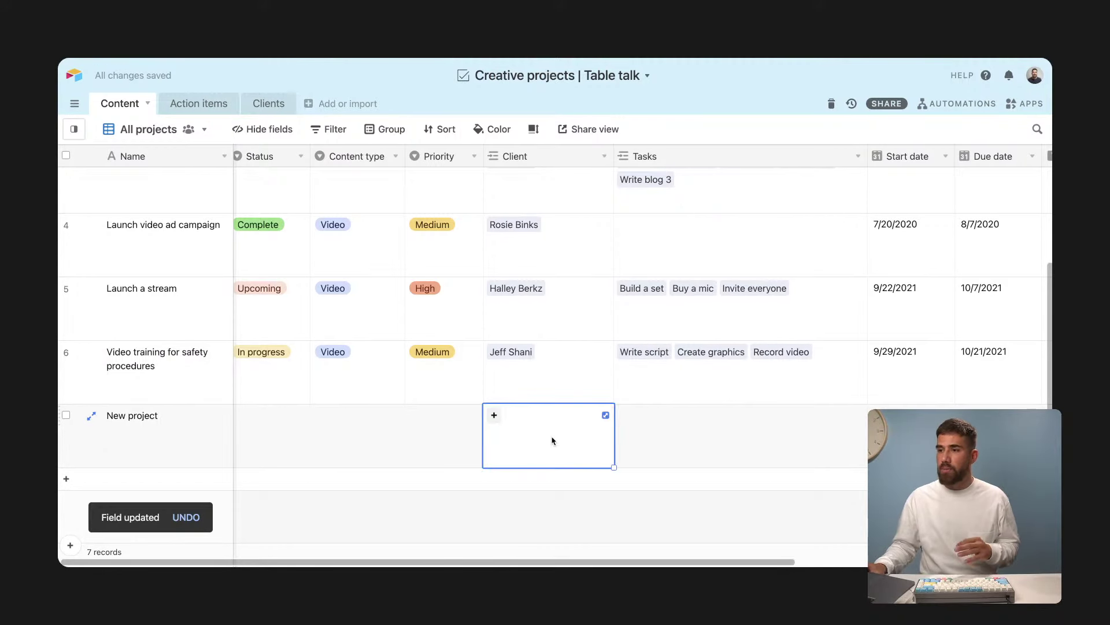
Step: Untick the last client in Current clients and confirm they vanish from New project's Client picker
left_click(494, 415)
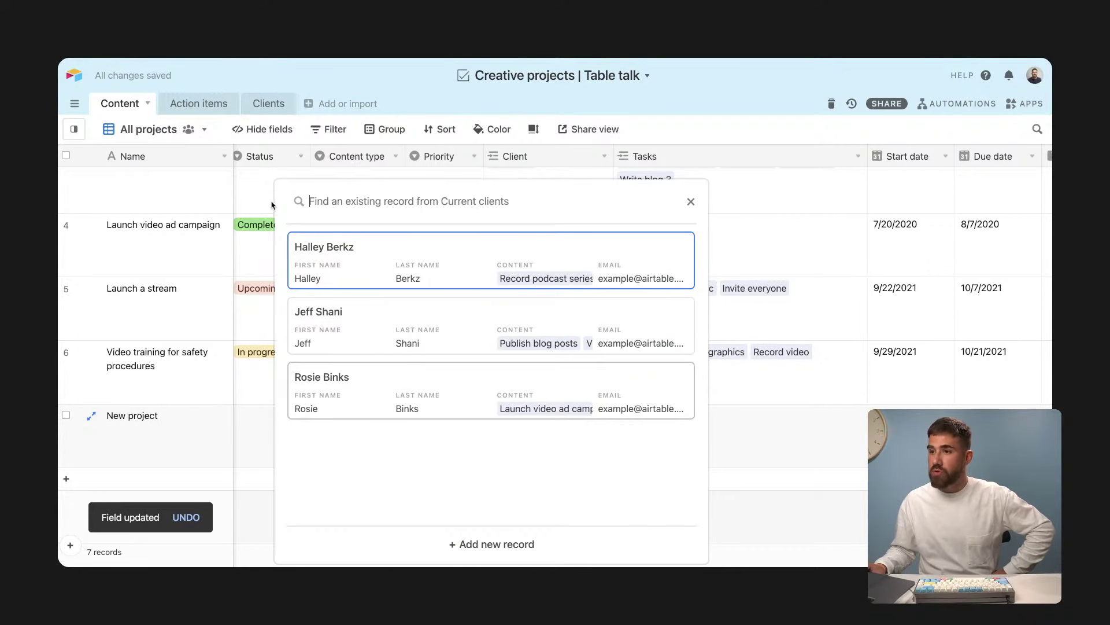
key("Escape")
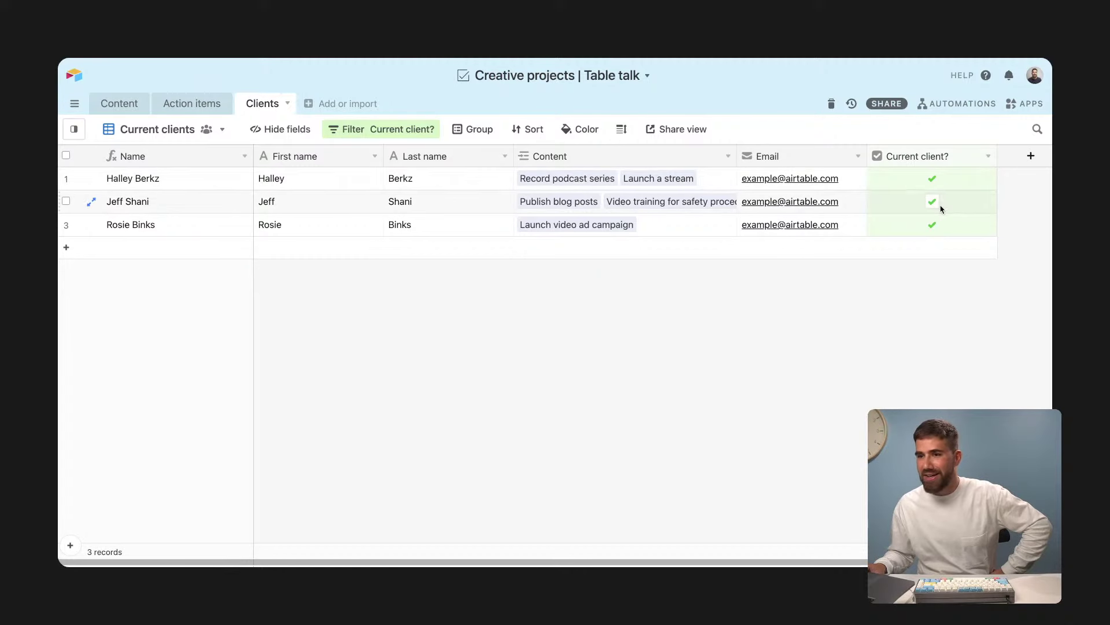
left_click(932, 225)
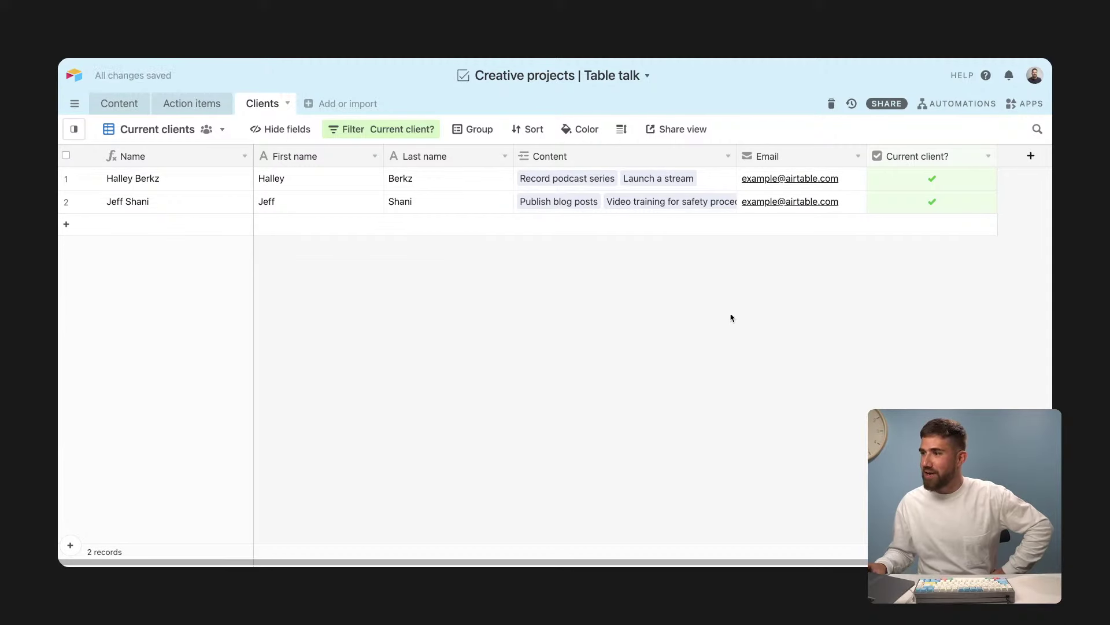
left_click(120, 103)
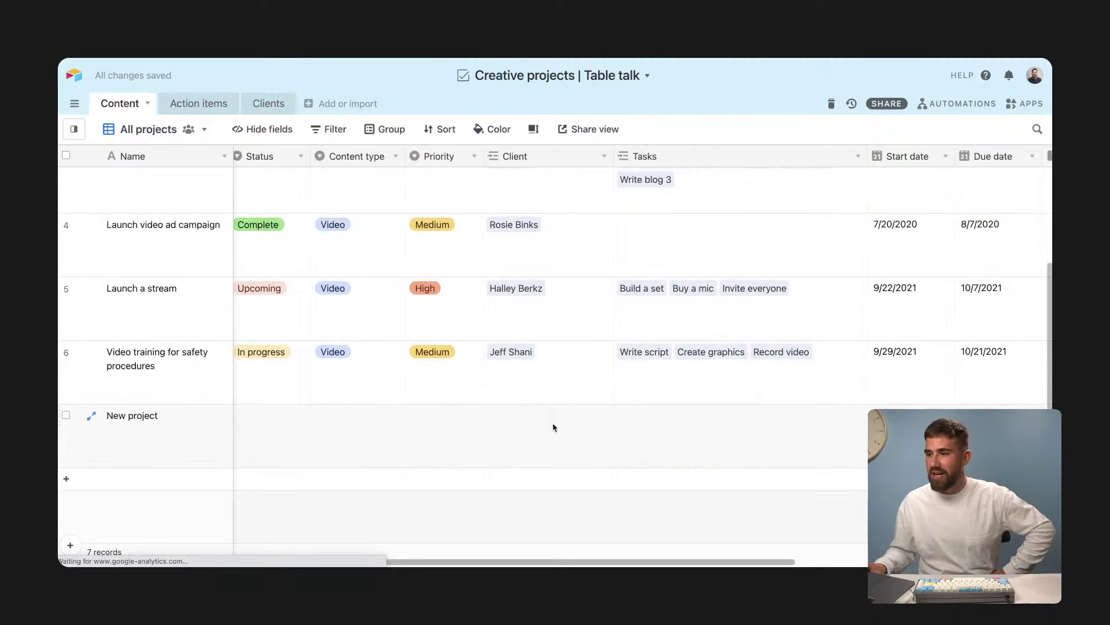
left_click(553, 427)
left_click(497, 415)
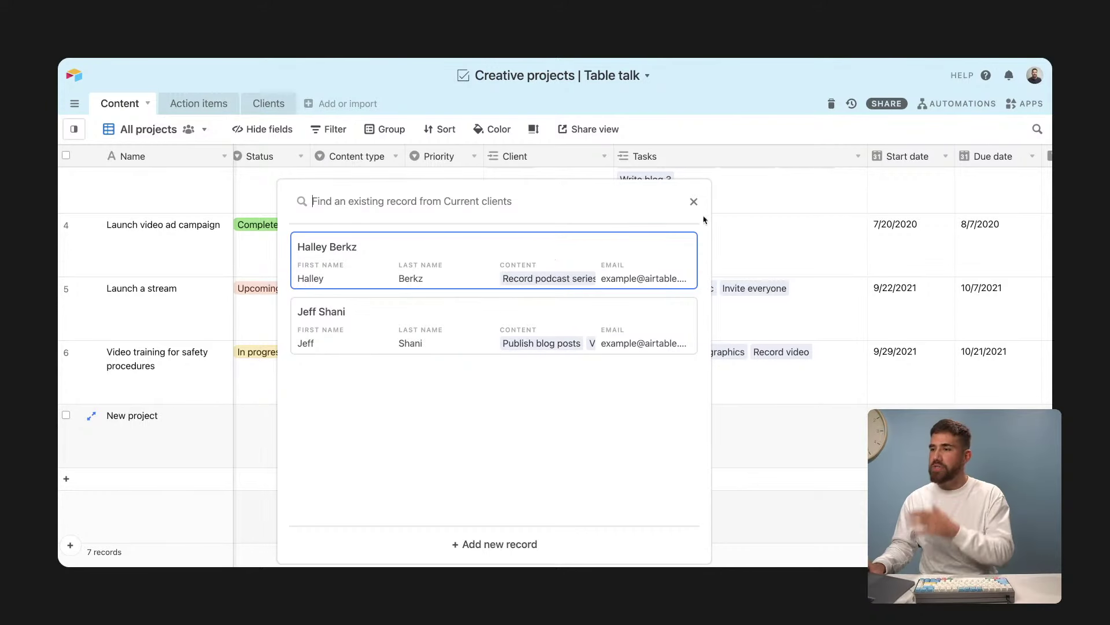
left_click(789, 241)
Step: In the unfiltered Clients Grid view, tick the last client as current again
left_click(290, 104)
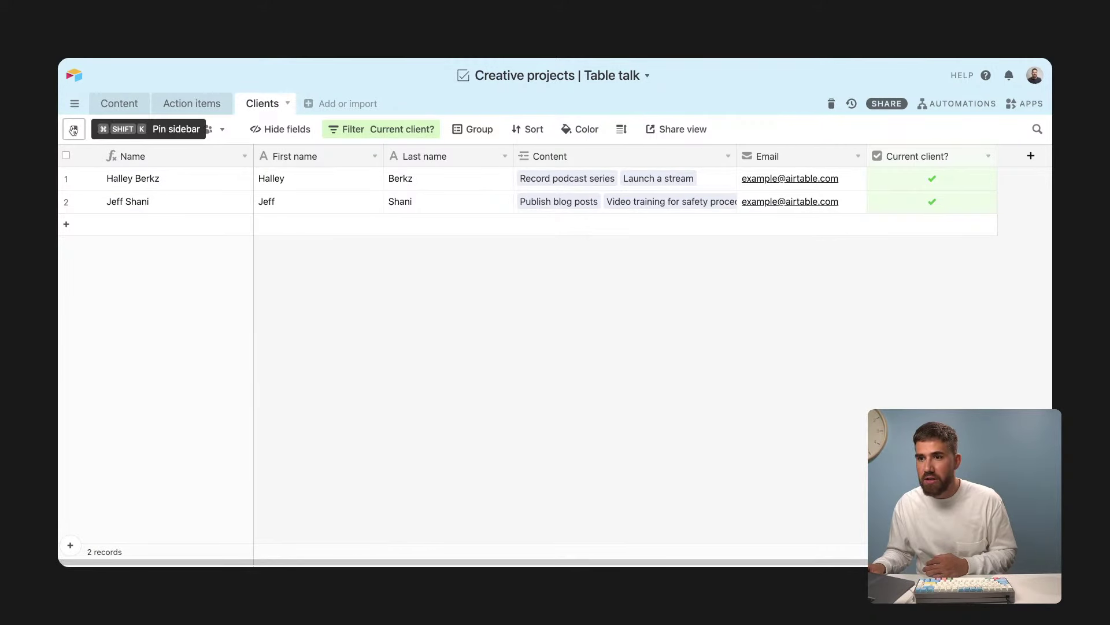
mouse_move(69, 129)
left_click(104, 196)
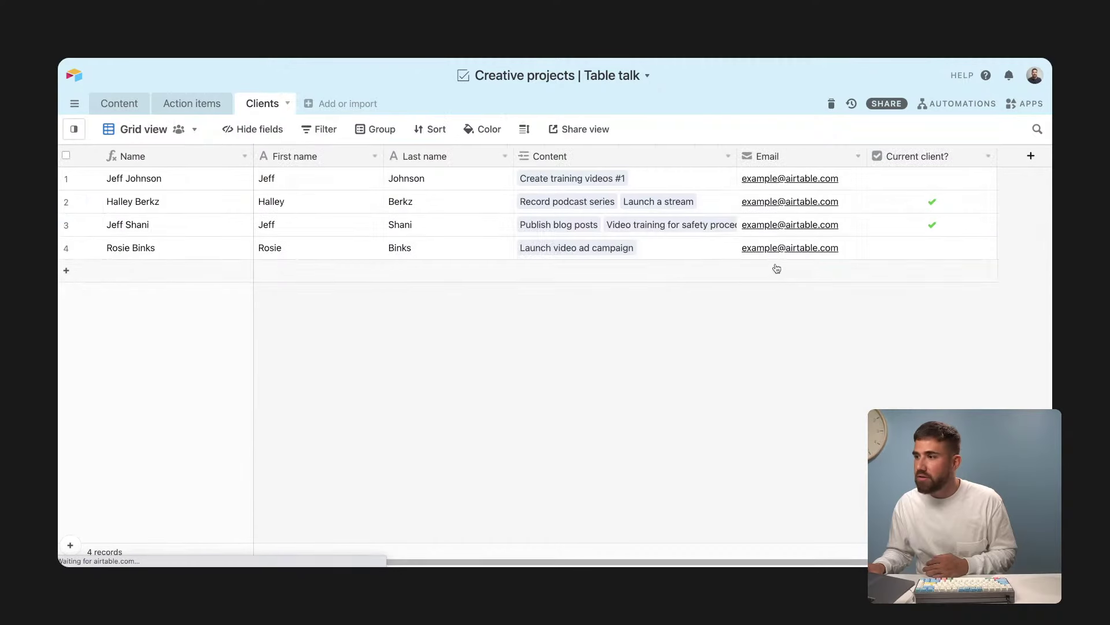
left_click(931, 247)
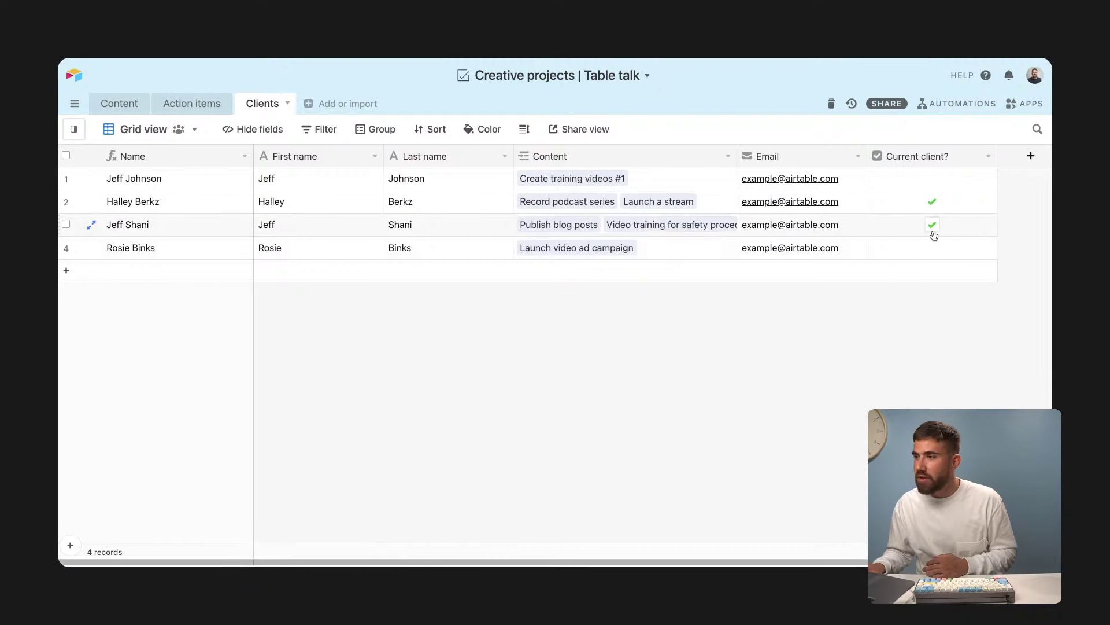
Step: Mark the fourth question as answered and select the re-ordering question
left_click(117, 104)
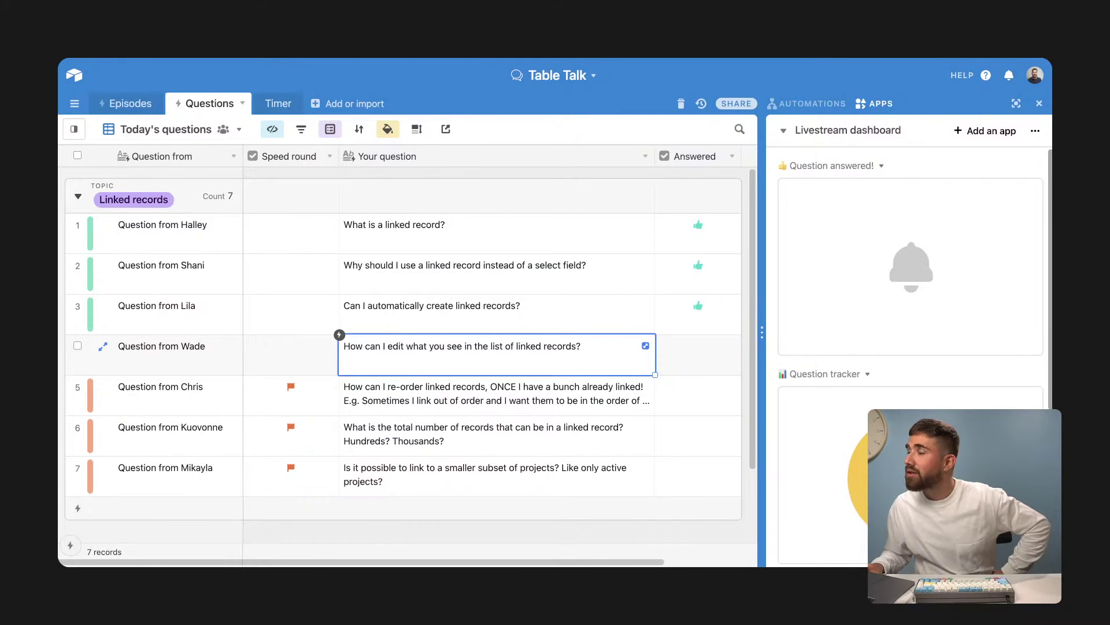
left_click(698, 345)
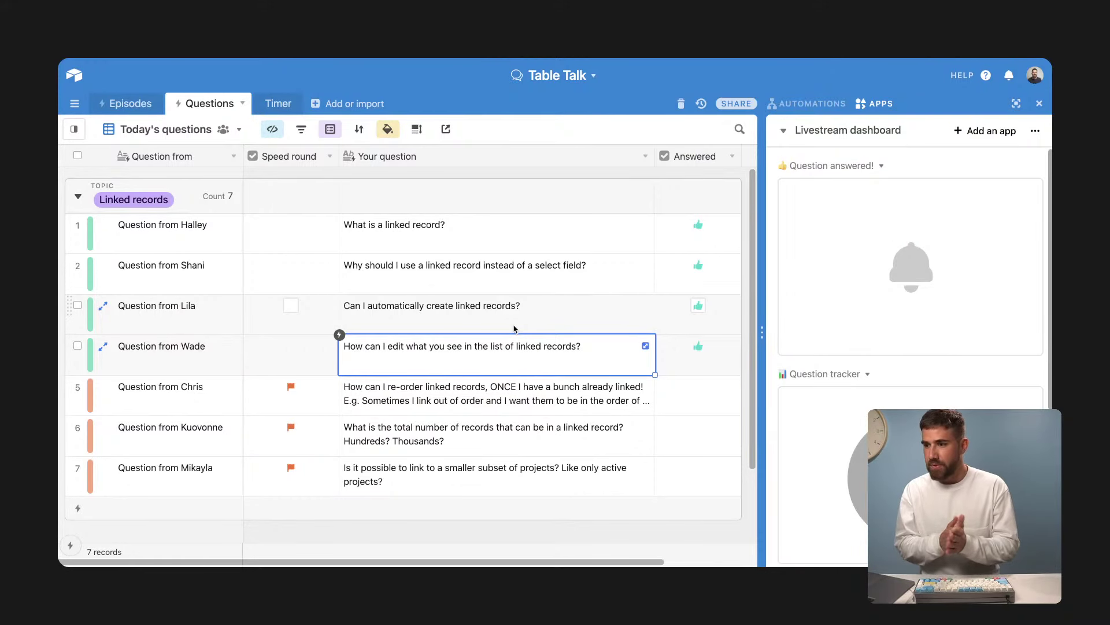
left_click(607, 405)
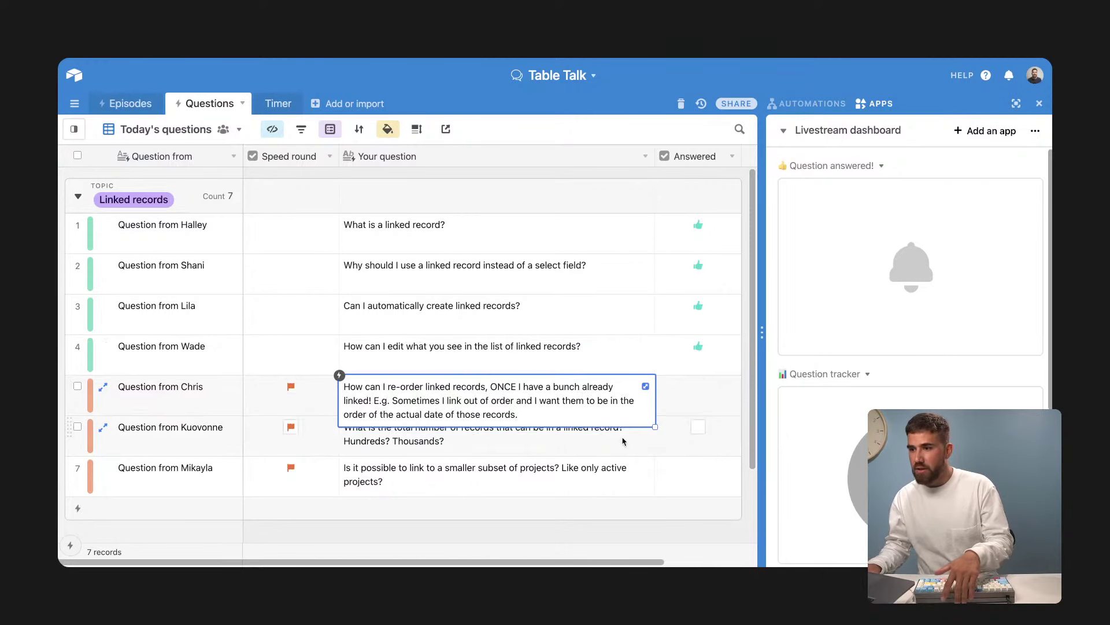
left_click(673, 401)
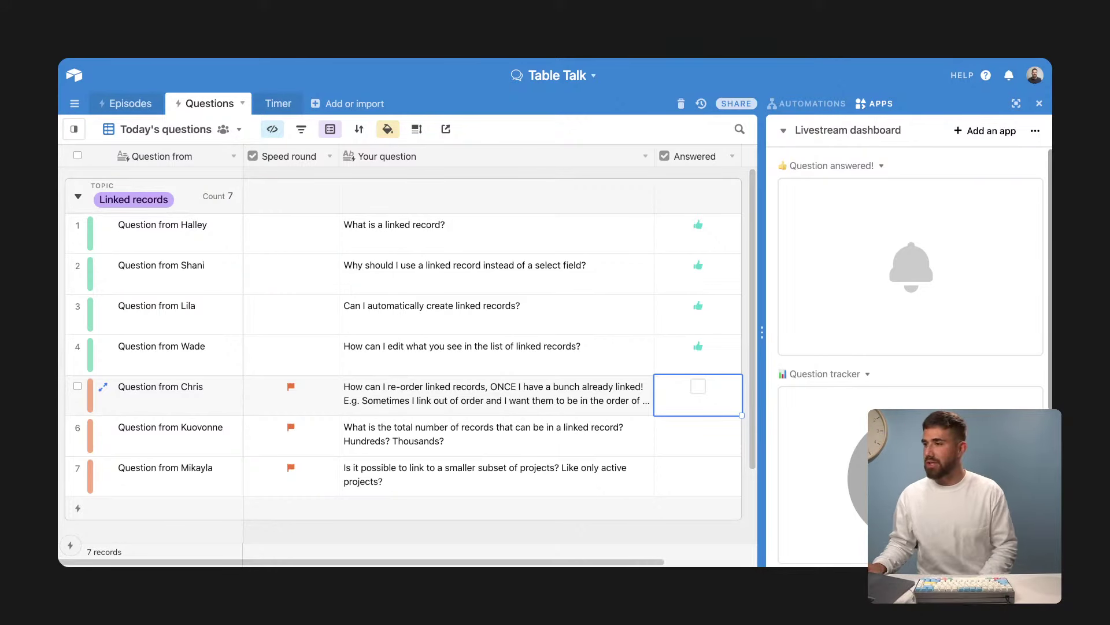
Step: Expand the full re-ordering question text, then switch to the Creative projects base
scroll(931, 377, "down", 4)
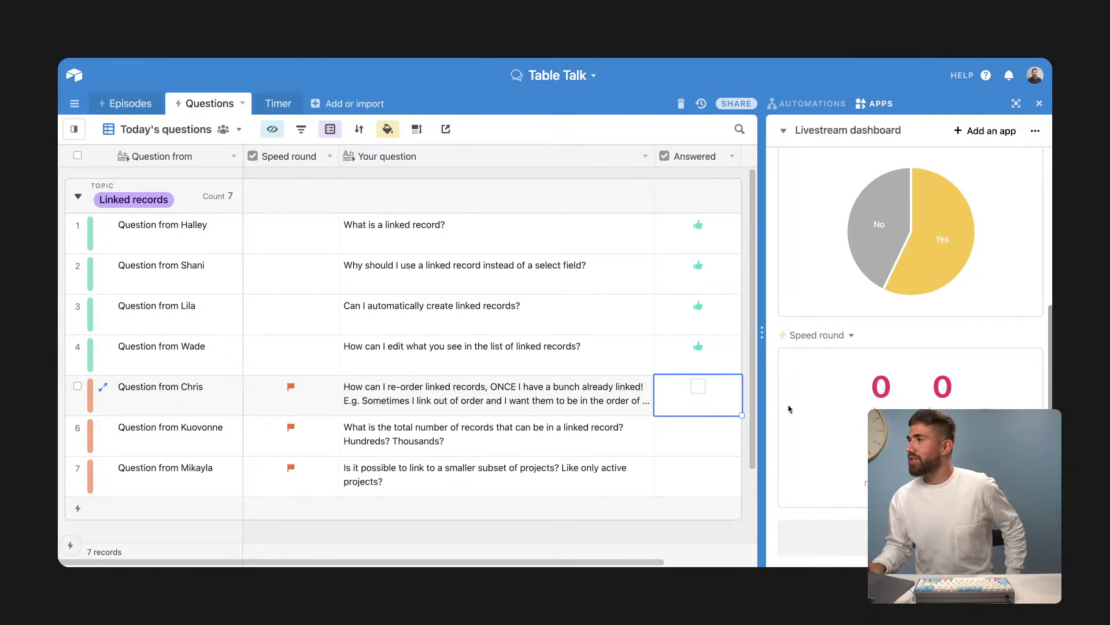
left_click(638, 386)
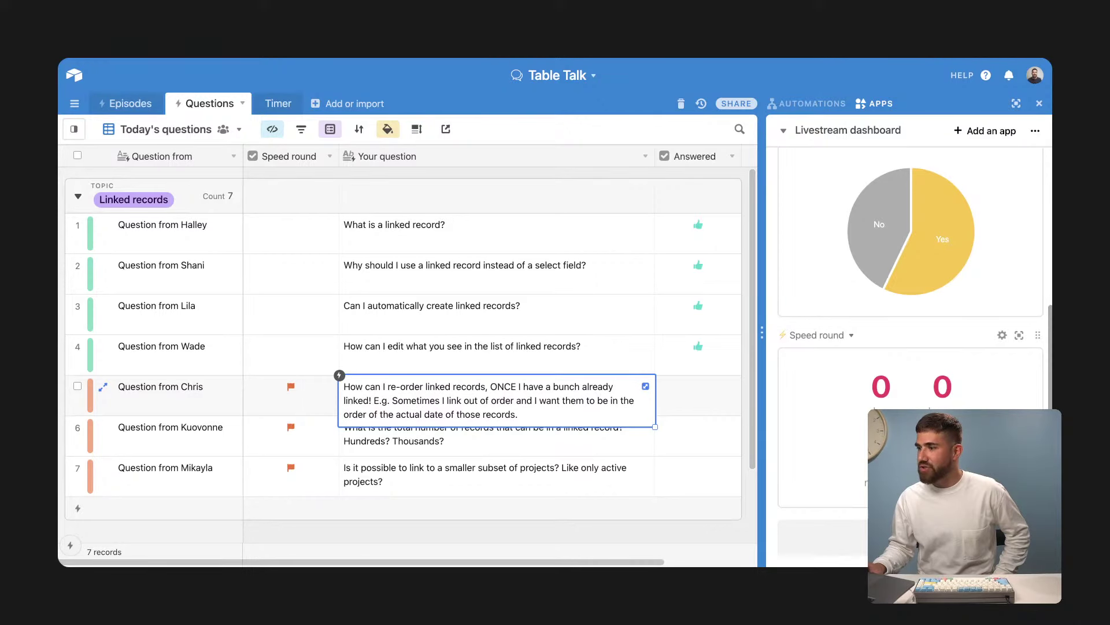
left_click(646, 386)
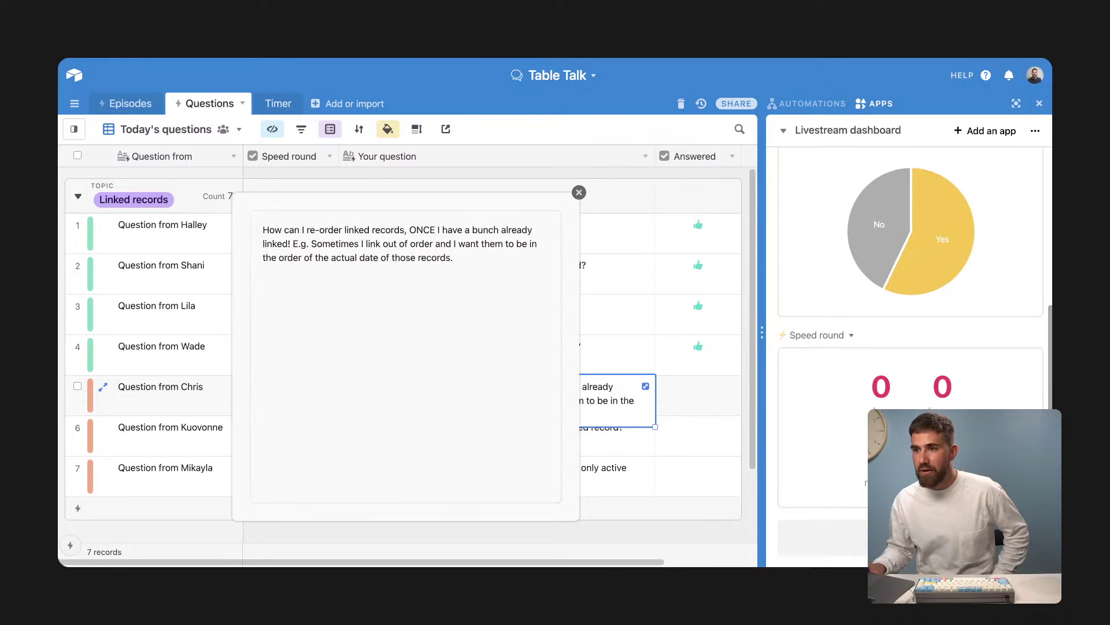
left_click(315, 35)
left_click(705, 266)
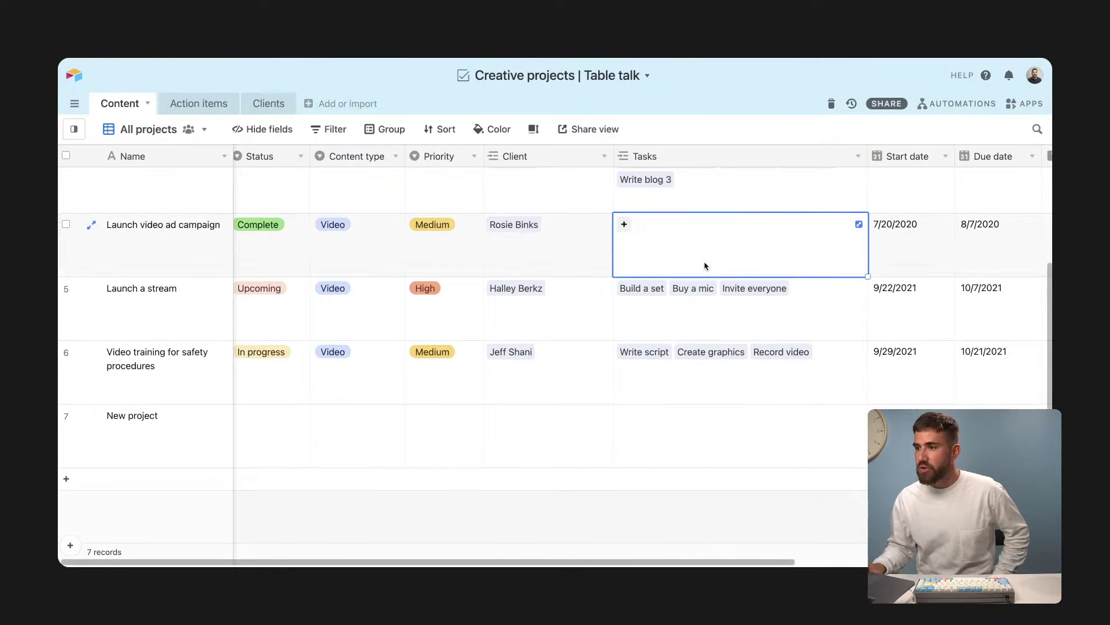
Step: Drag Launch a stream's linked tasks into the order Build a set, Buy a mic, Invite everyone
left_click(830, 298)
left_click(859, 288)
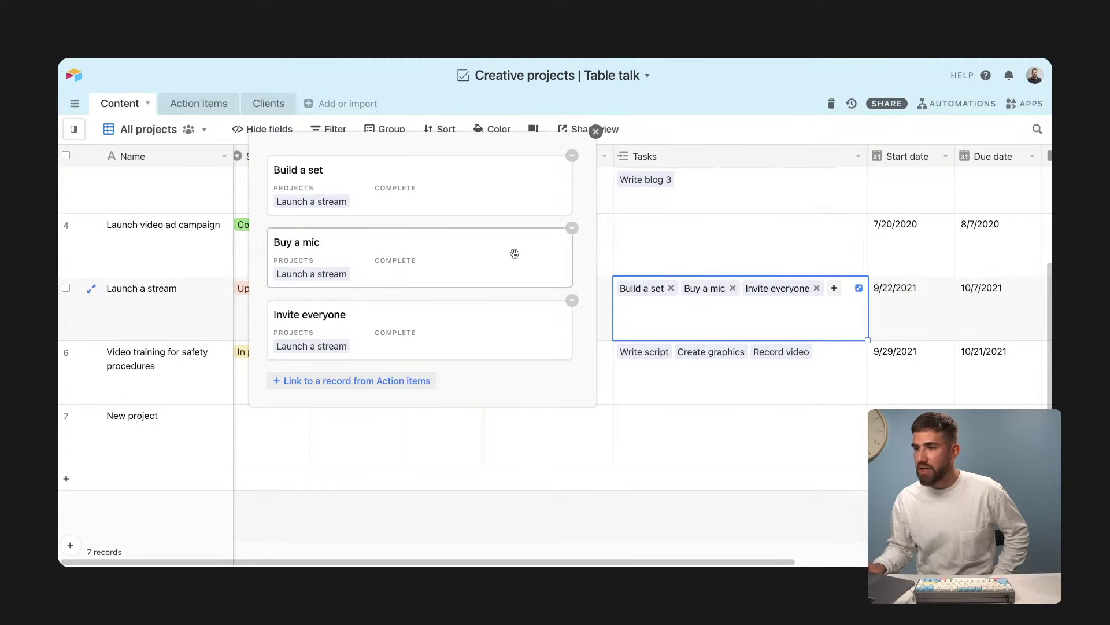
left_click_drag(515, 253, 543, 263)
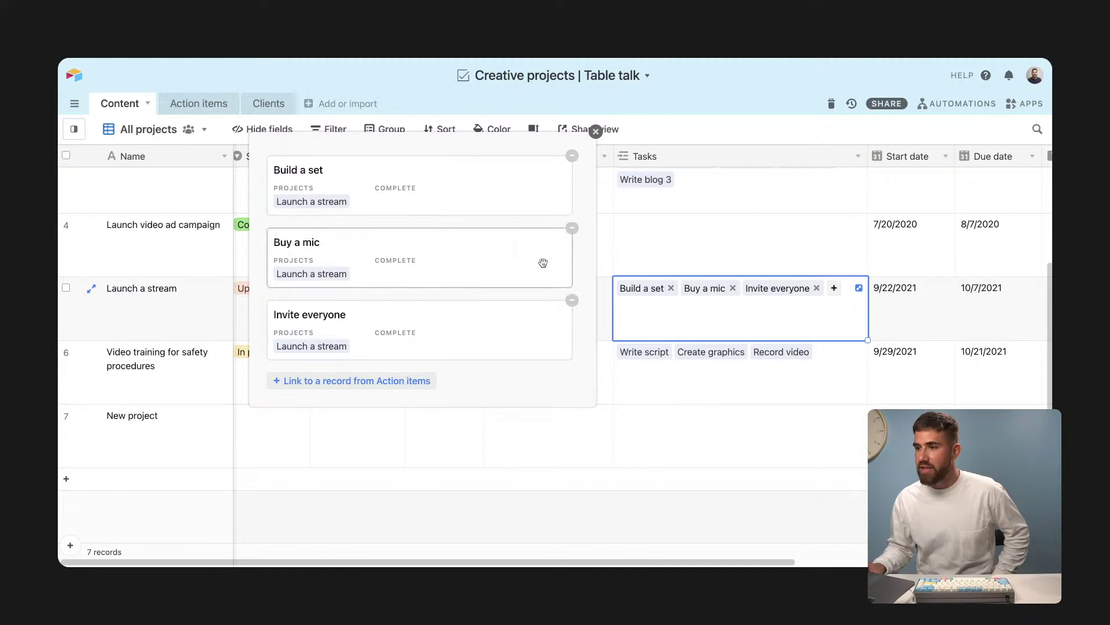
left_click(737, 398)
left_click(701, 306)
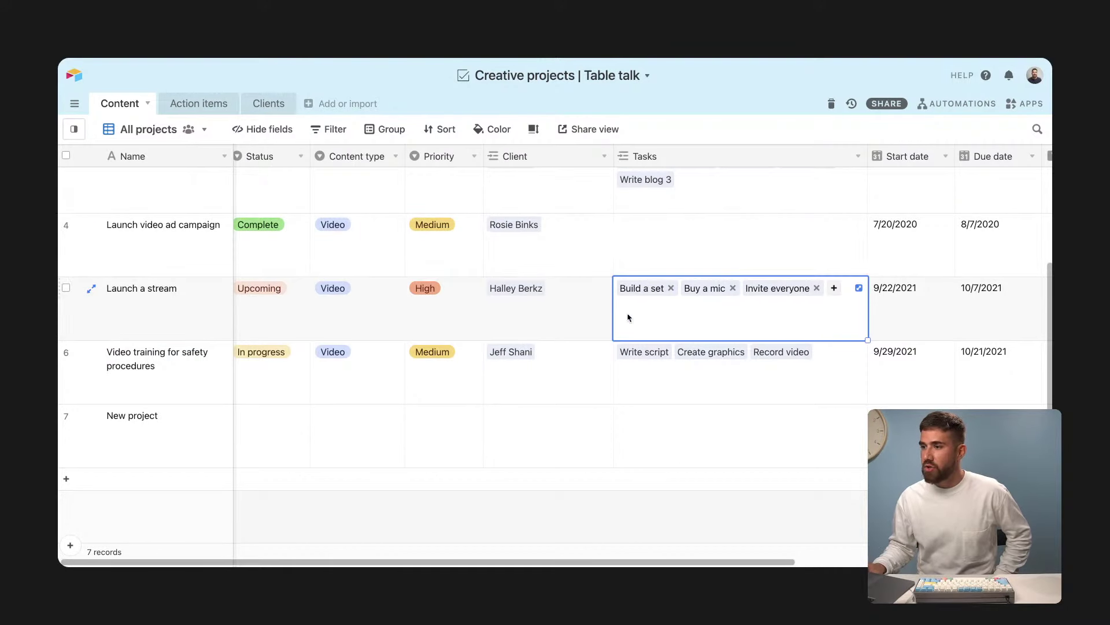
left_click(860, 286)
mouse_move(523, 187)
left_mouse_down()
mouse_move(538, 248)
mouse_move(522, 181)
left_mouse_up()
mouse_move(526, 311)
left_mouse_down()
mouse_move(526, 230)
mouse_move(548, 324)
mouse_move(540, 317)
left_mouse_up()
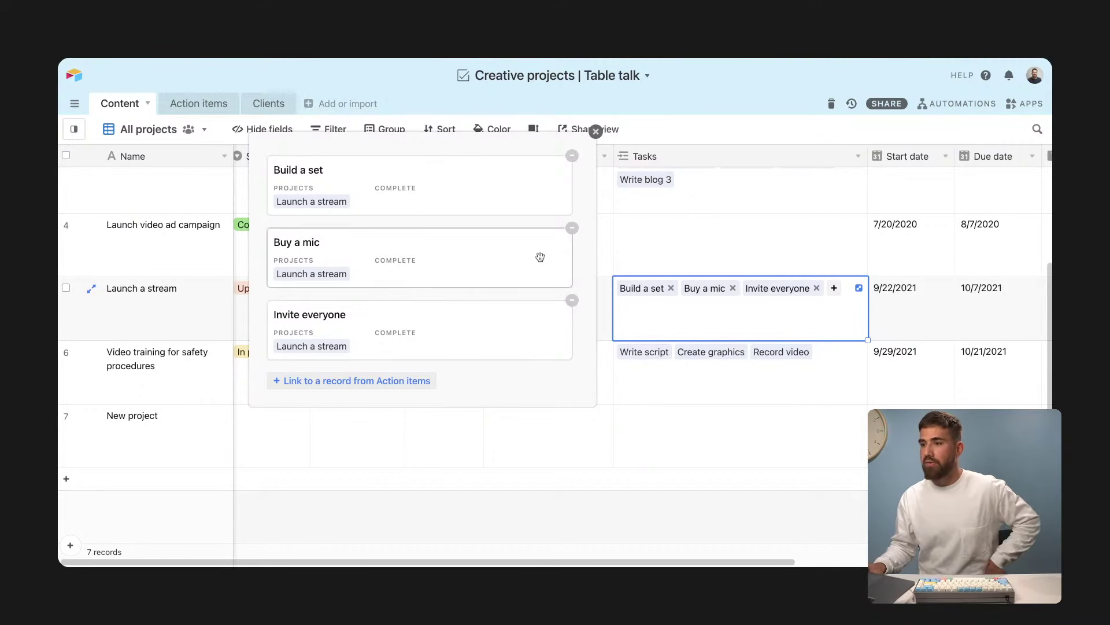
left_click_drag(540, 257, 538, 318)
mouse_move(511, 207)
left_mouse_down()
mouse_move(513, 260)
mouse_move(506, 191)
left_mouse_up()
left_click_drag(502, 313, 496, 235)
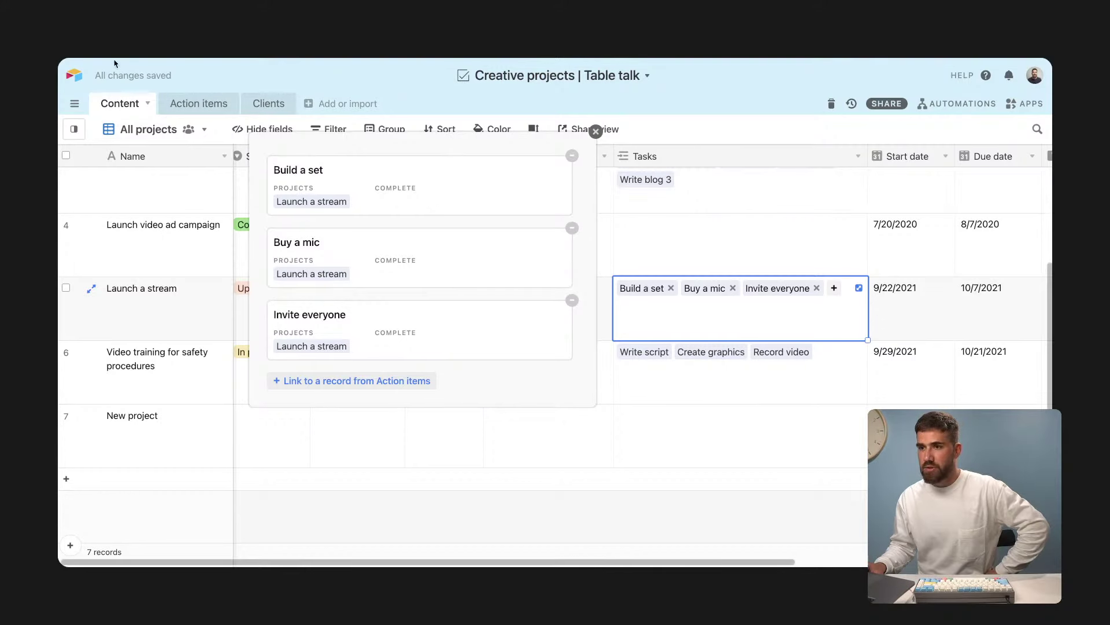
left_click(202, 23)
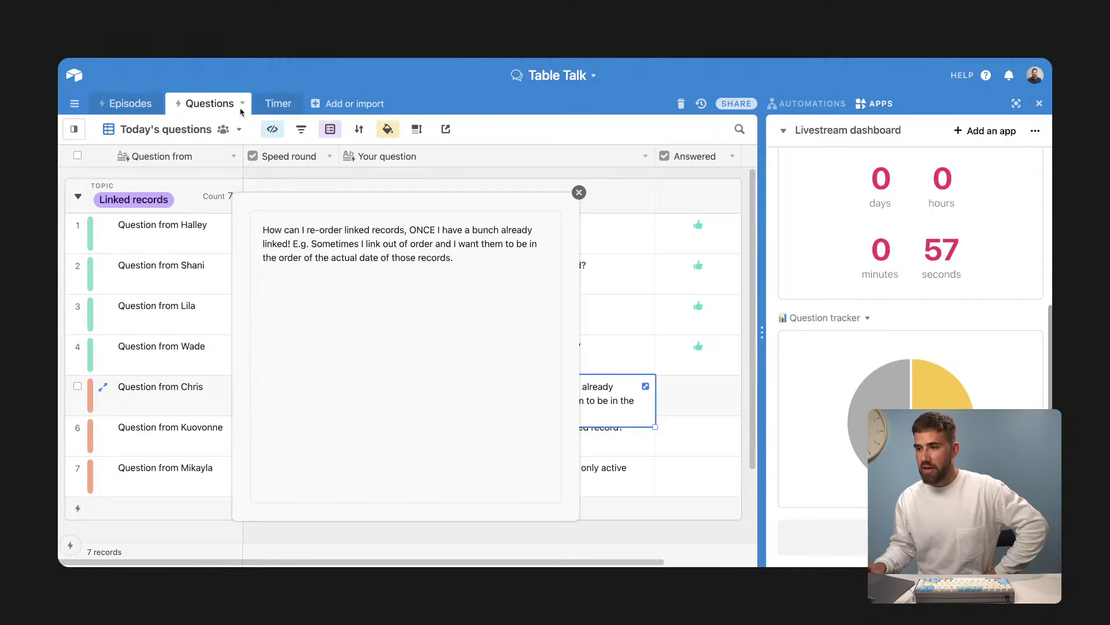
Step: Tick Answered for the re-ordering question, then return to the Creative projects base
left_click(678, 407)
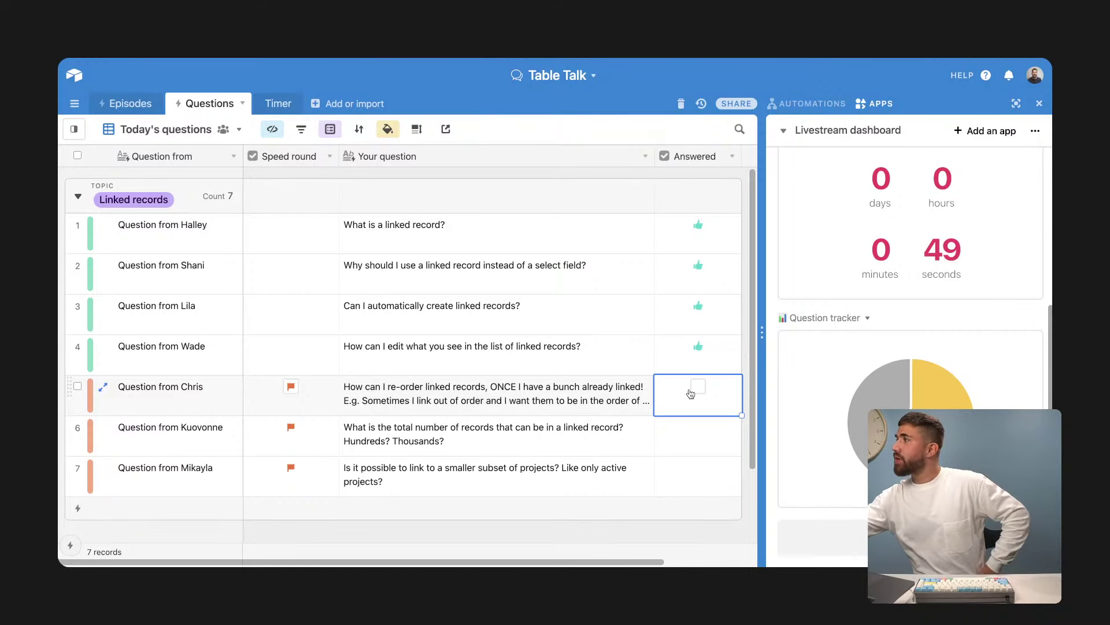
left_click(697, 387)
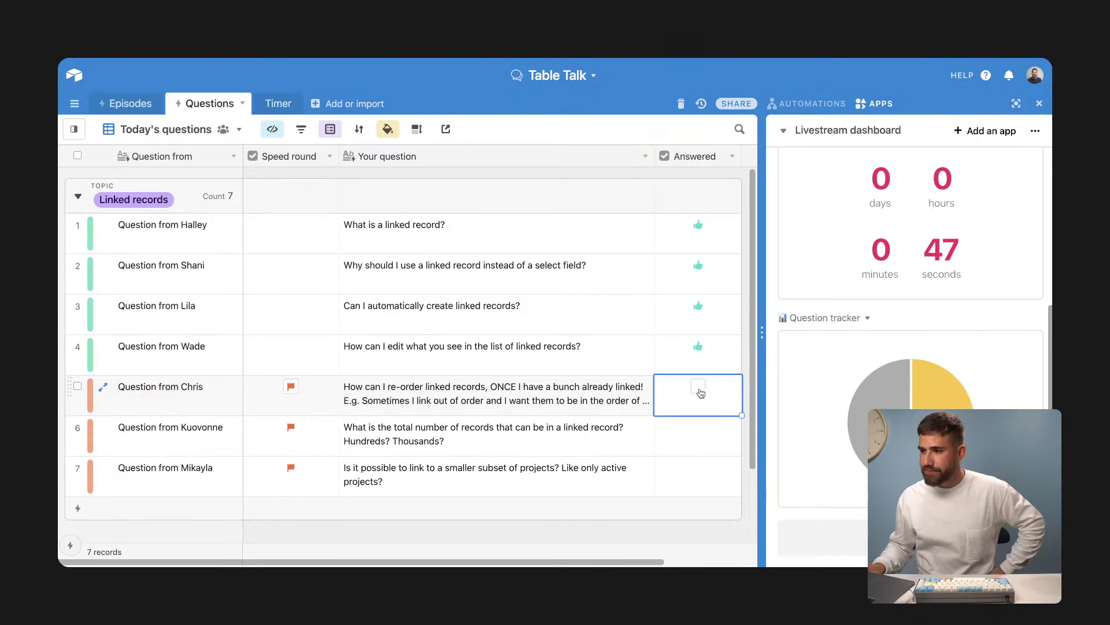
left_click(554, 454)
scroll(578, 439, "down", 1)
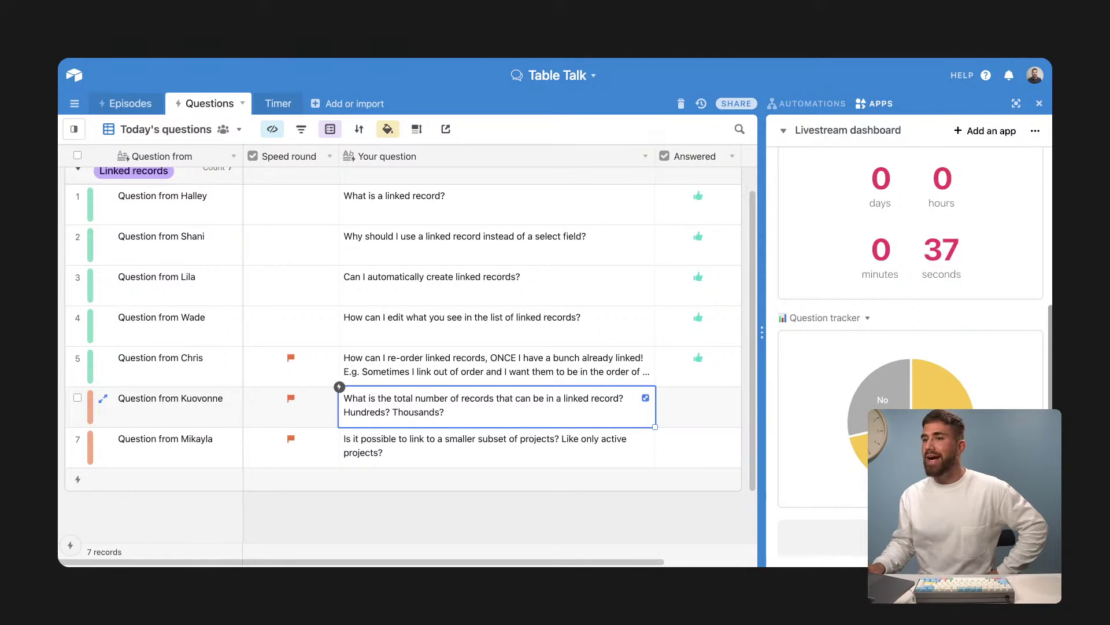
left_click(347, 34)
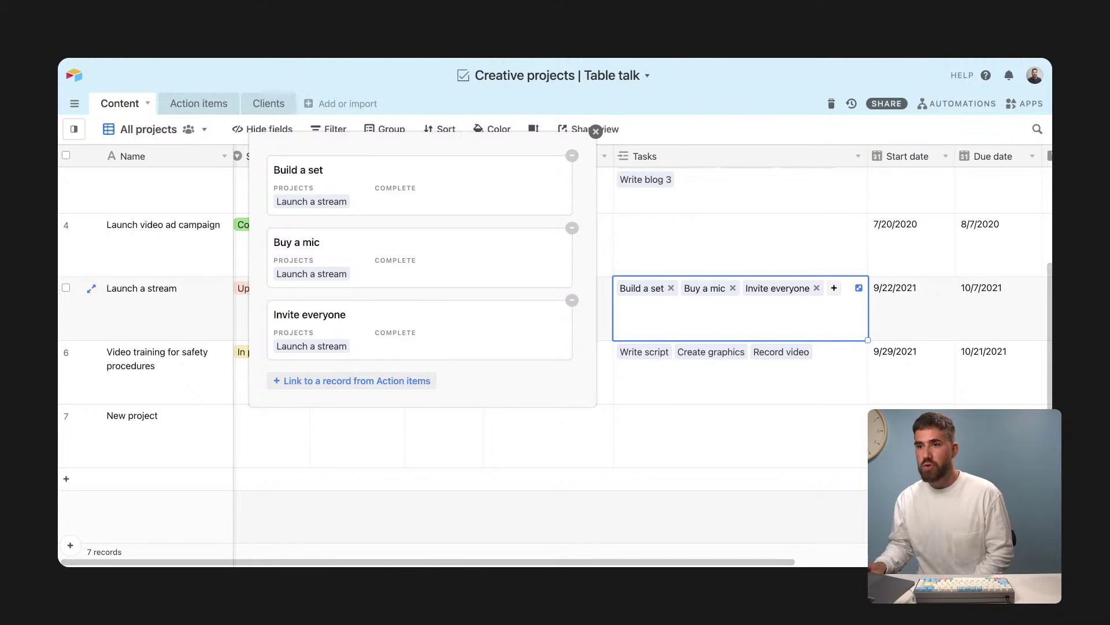
Step: Dismiss the linked tasks popup on Launch a stream, going back to Table Talk's Today's questions
key("ctrl+shift+Tab")
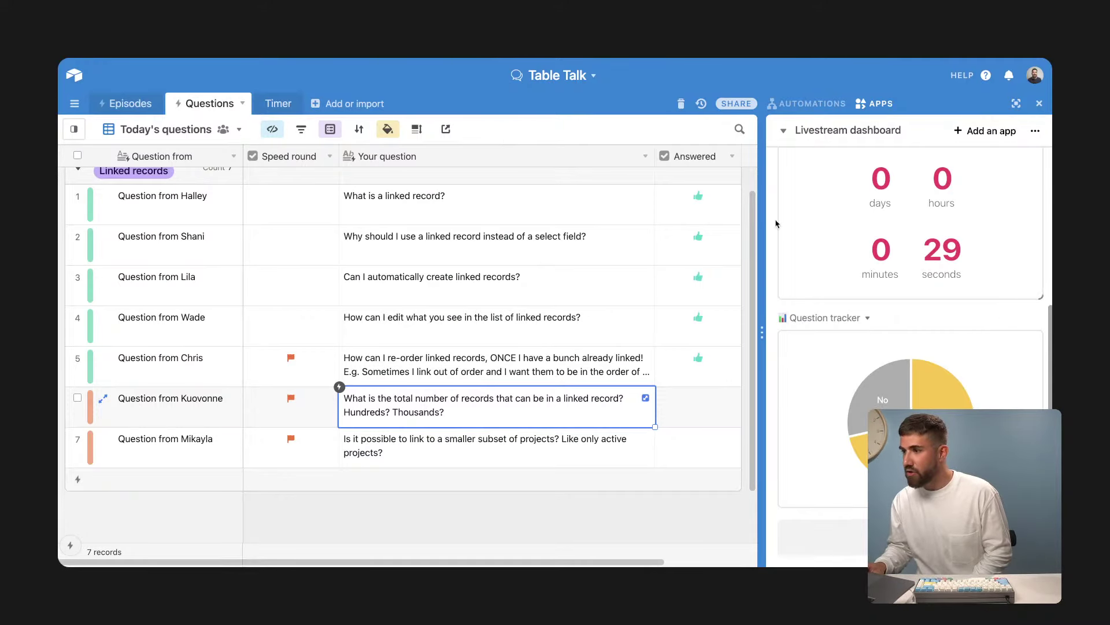
key("ctrl+Tab")
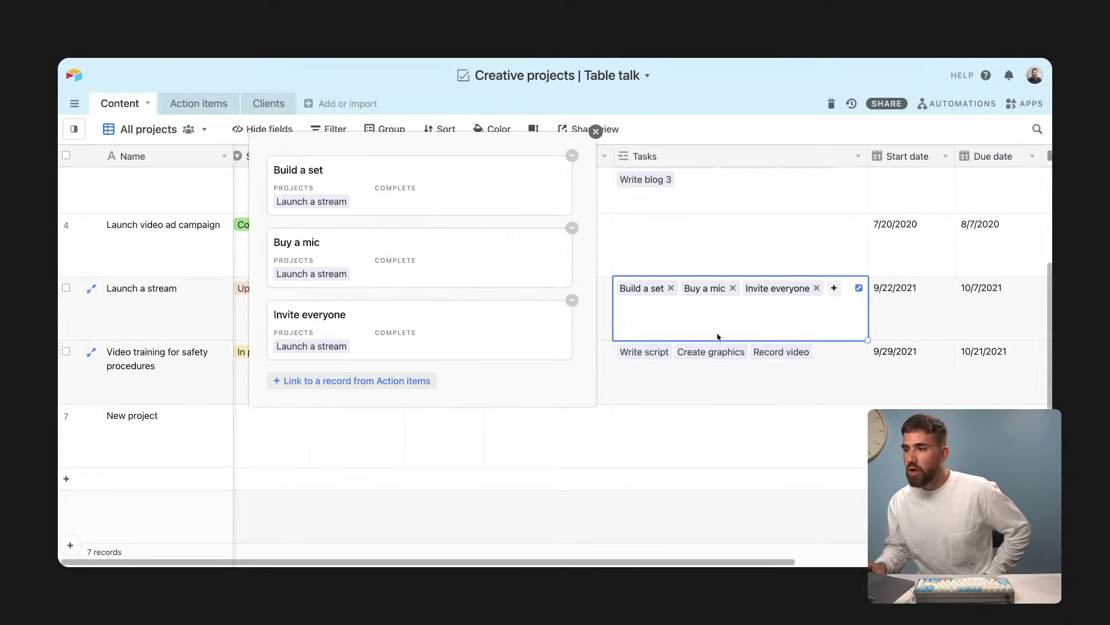
left_click(651, 347)
left_click(689, 307)
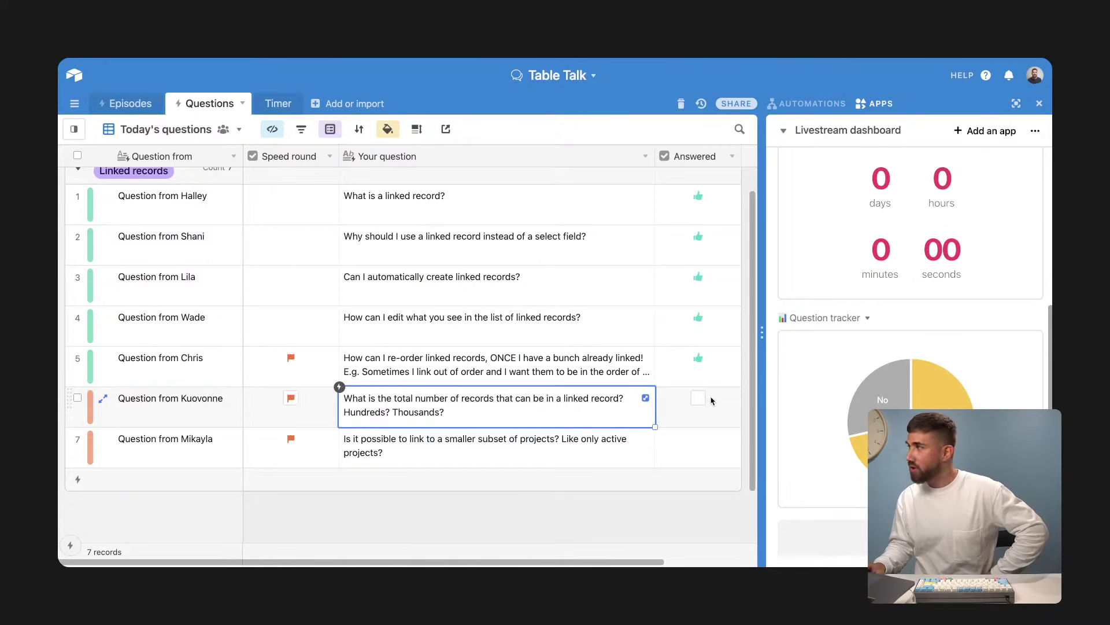
Step: Mark the record-limit question (row 6) as answered and move to the last question
left_click(699, 398)
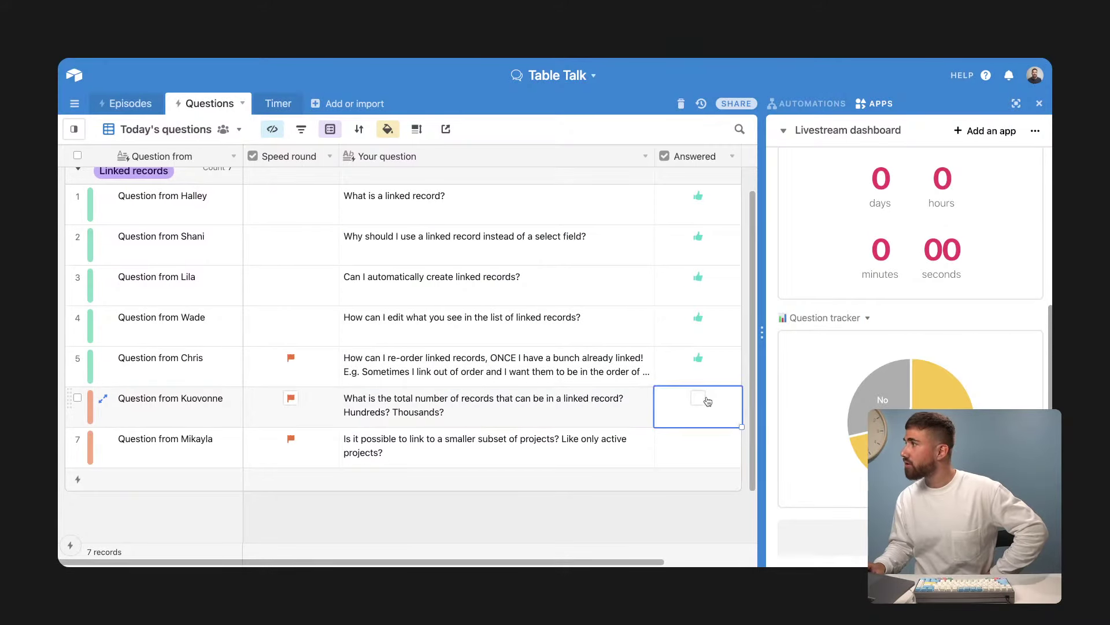
left_click(446, 452)
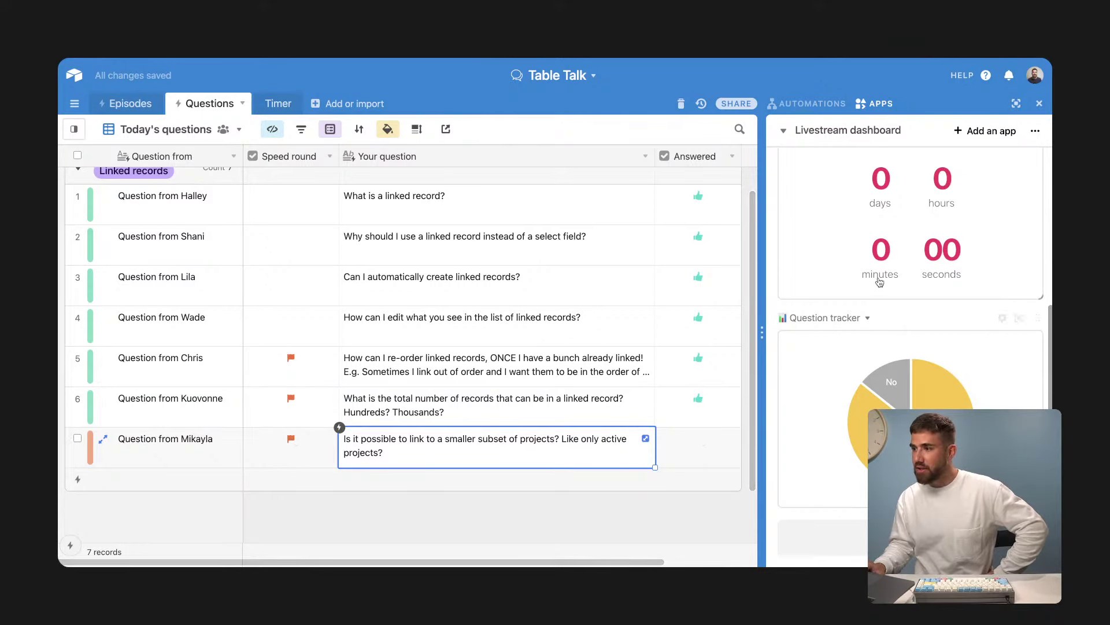
scroll(926, 260, "up", 1)
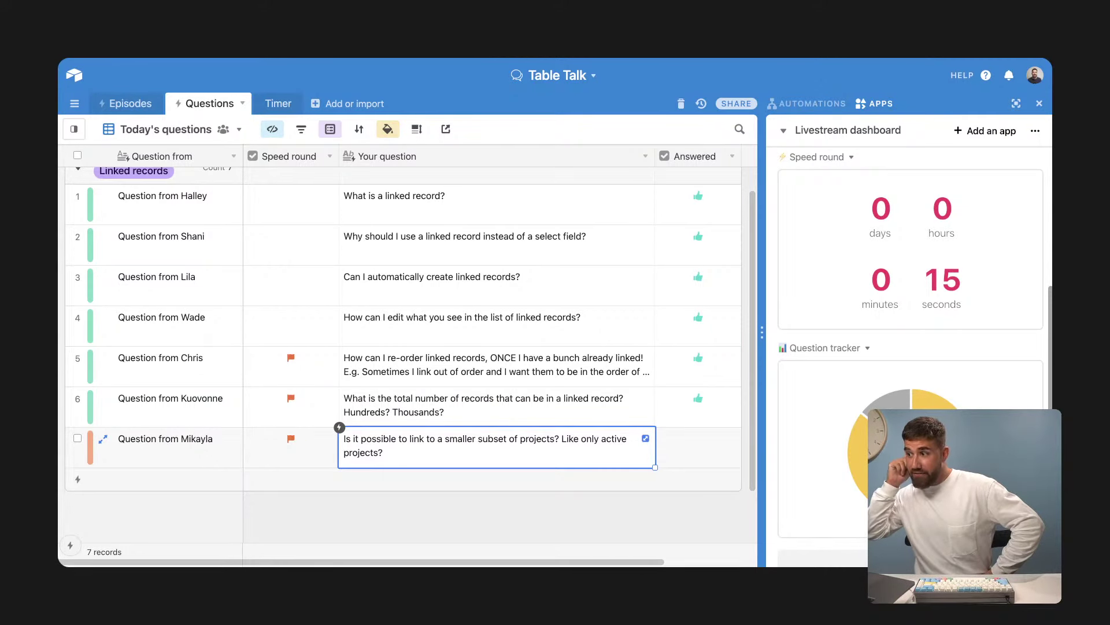
left_click(667, 448)
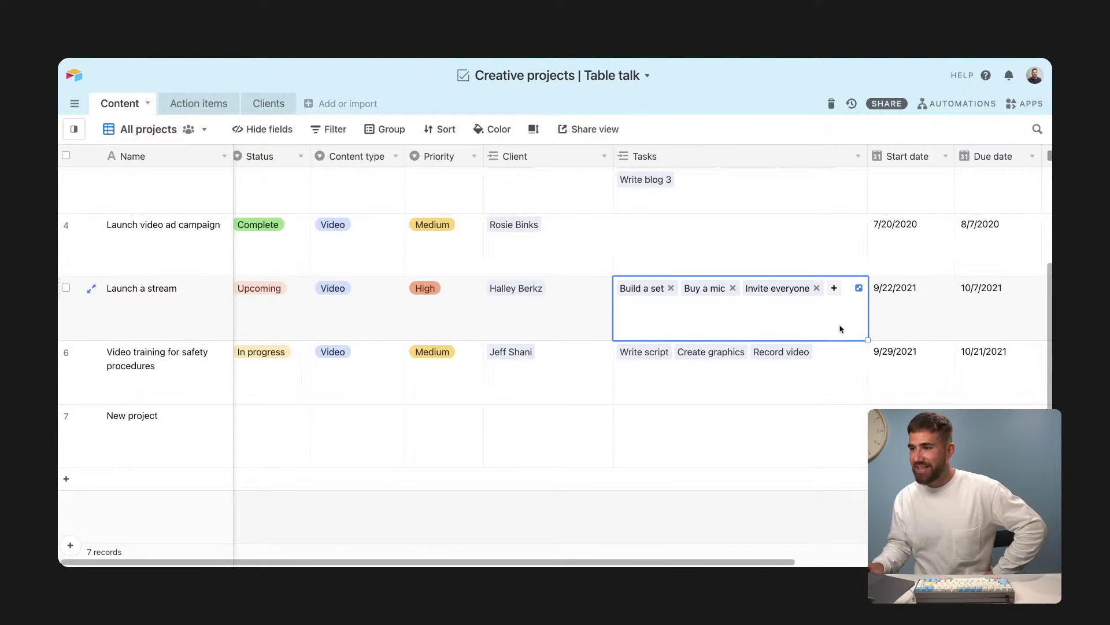
Step: Check New project's Client picker for current clients, then mark the final project-subset question answered
left_click(549, 420)
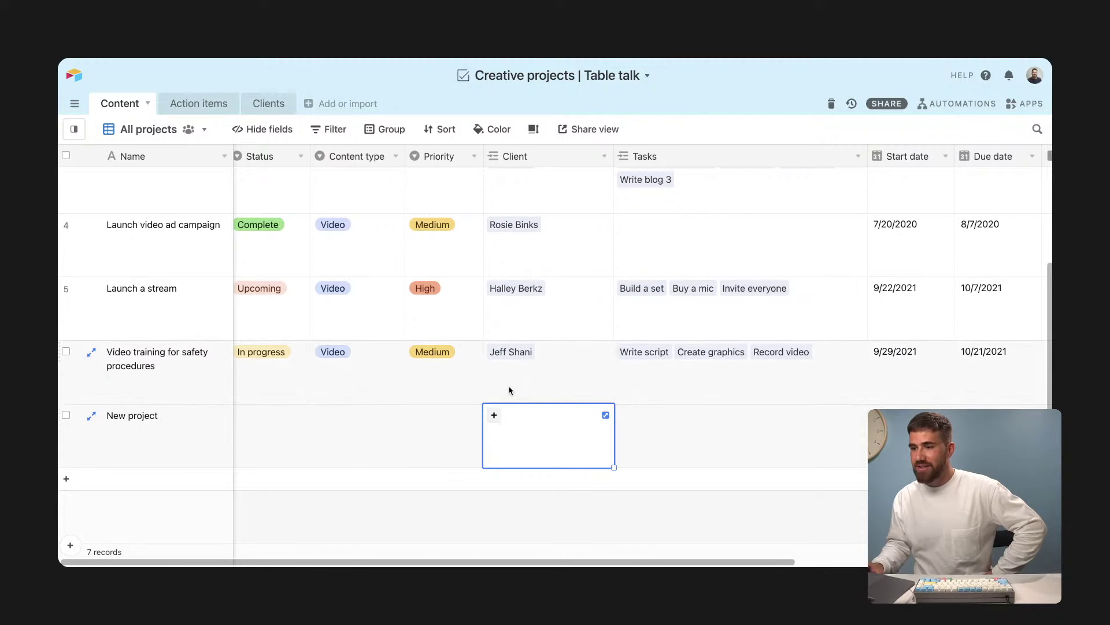
left_click(494, 414)
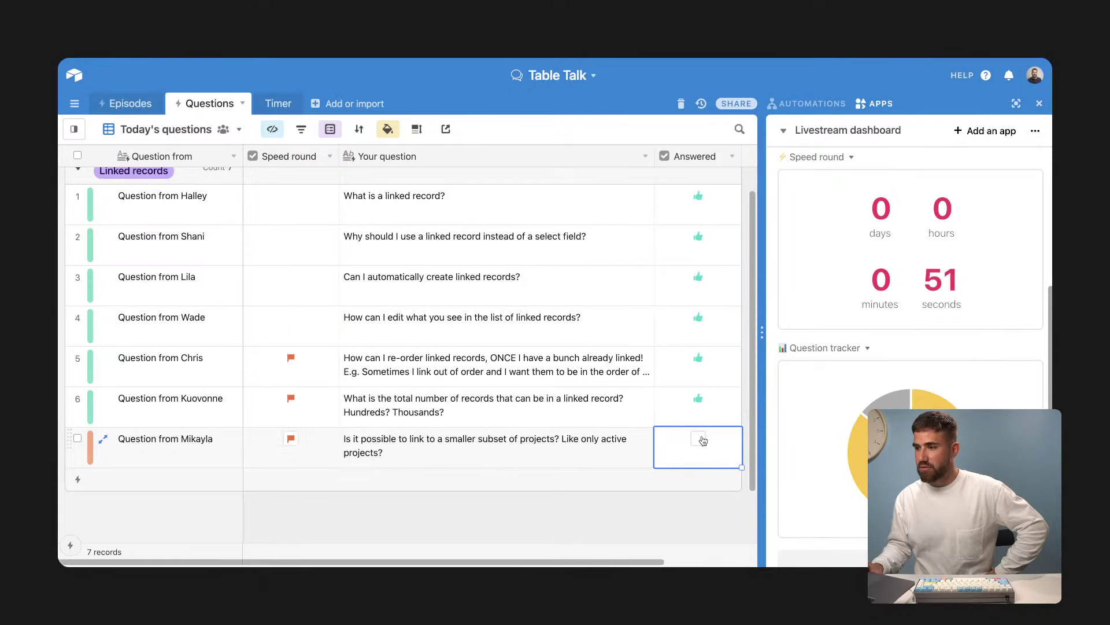
left_click(700, 440)
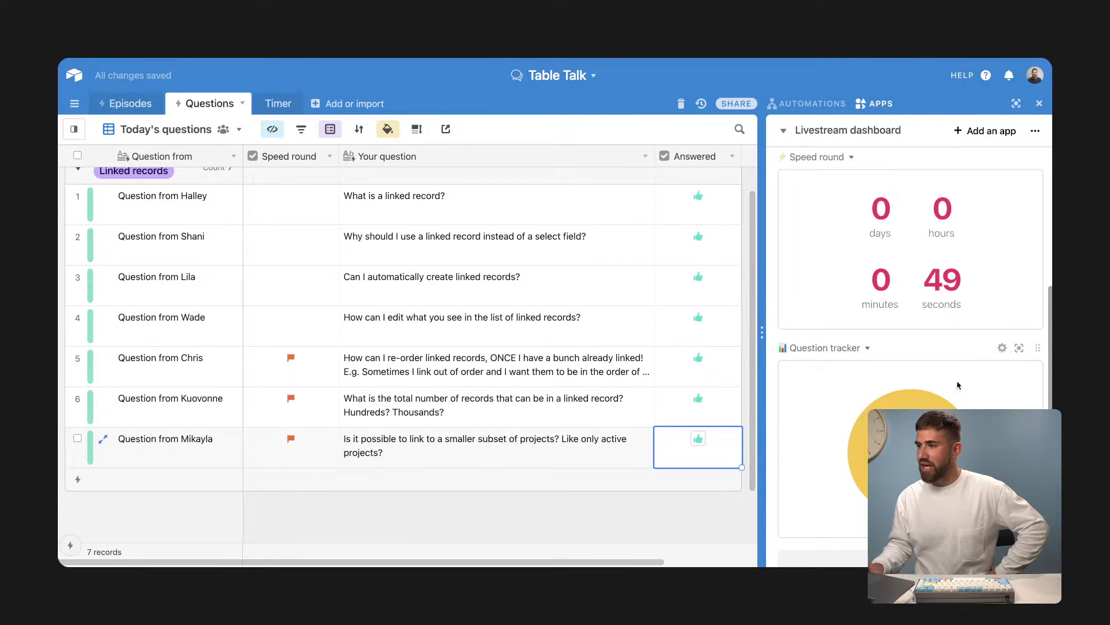